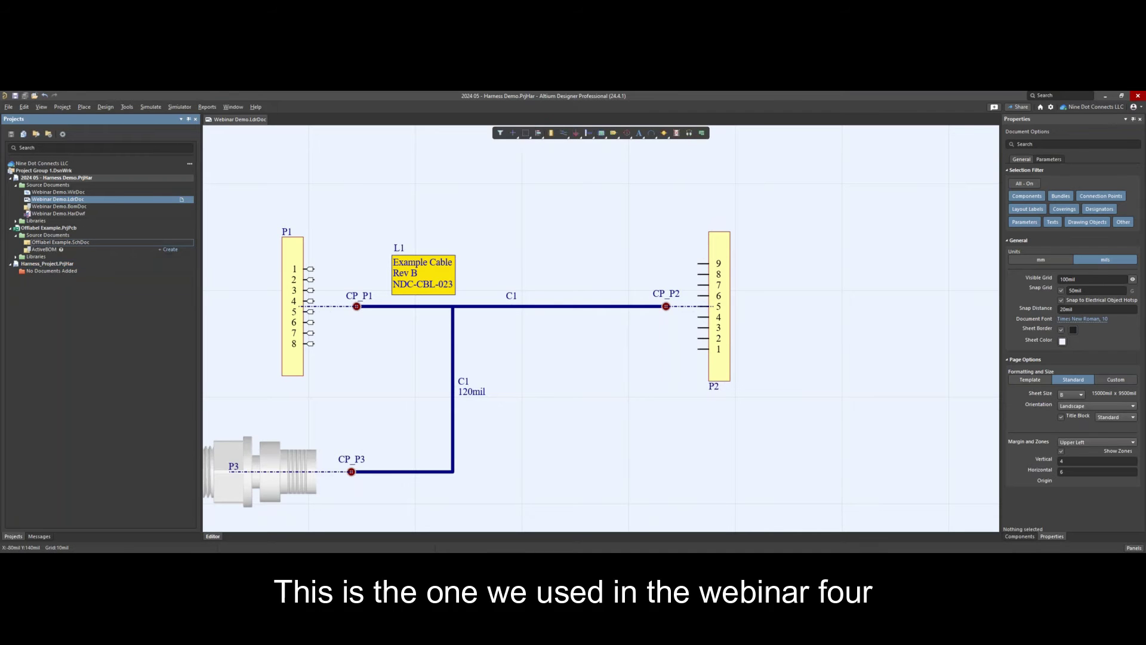
Open Offlabel Example.SchDoc from the Offlabel Example project to view its cable drawing
double_click(51, 244)
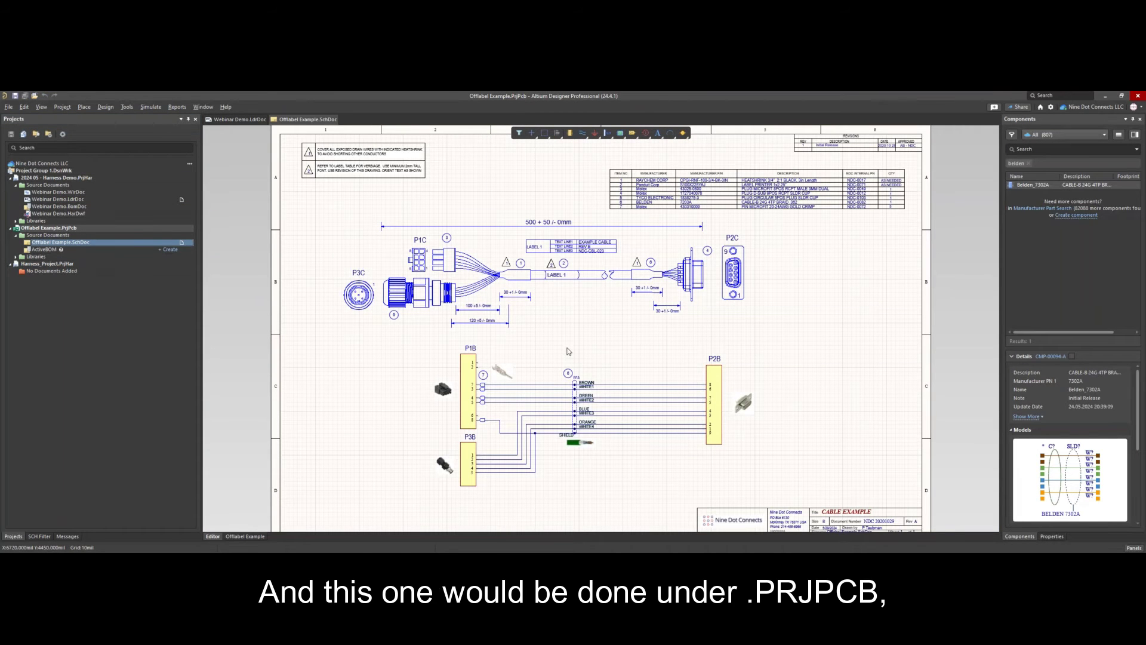
click(62, 266)
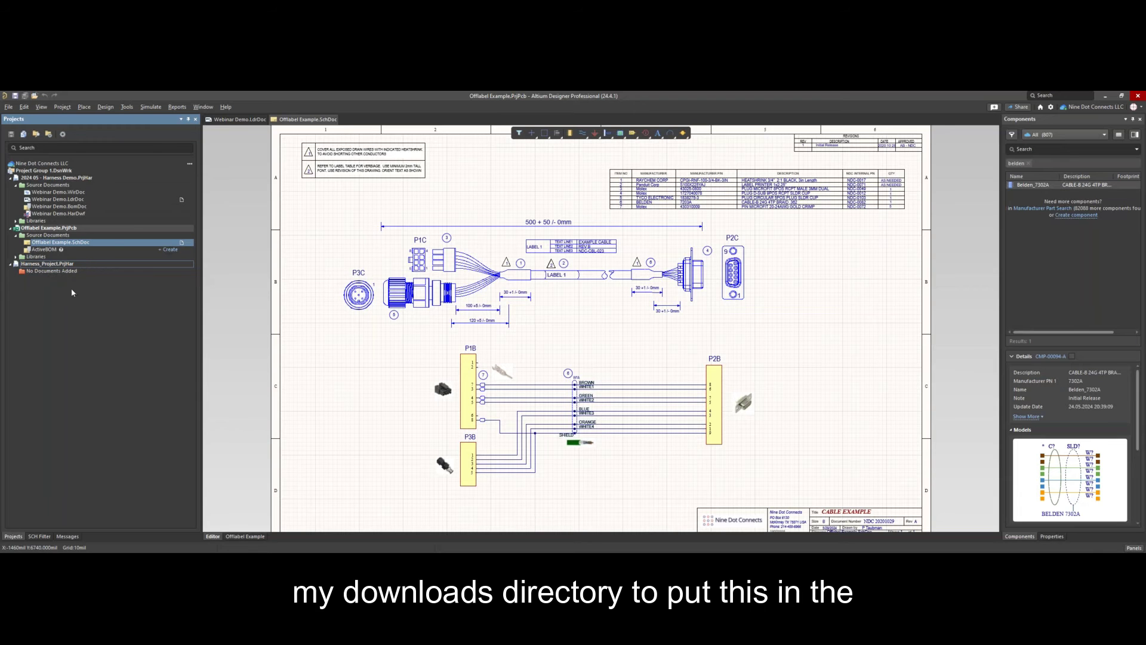
click(8, 108)
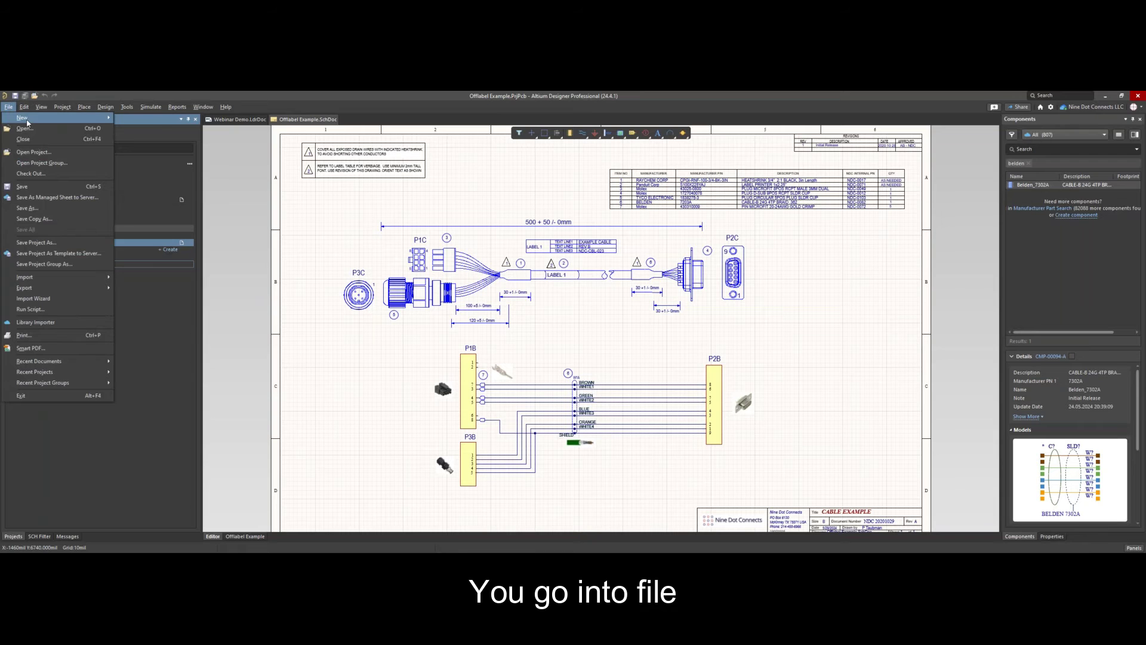
mouse_move(36, 118)
click(126, 120)
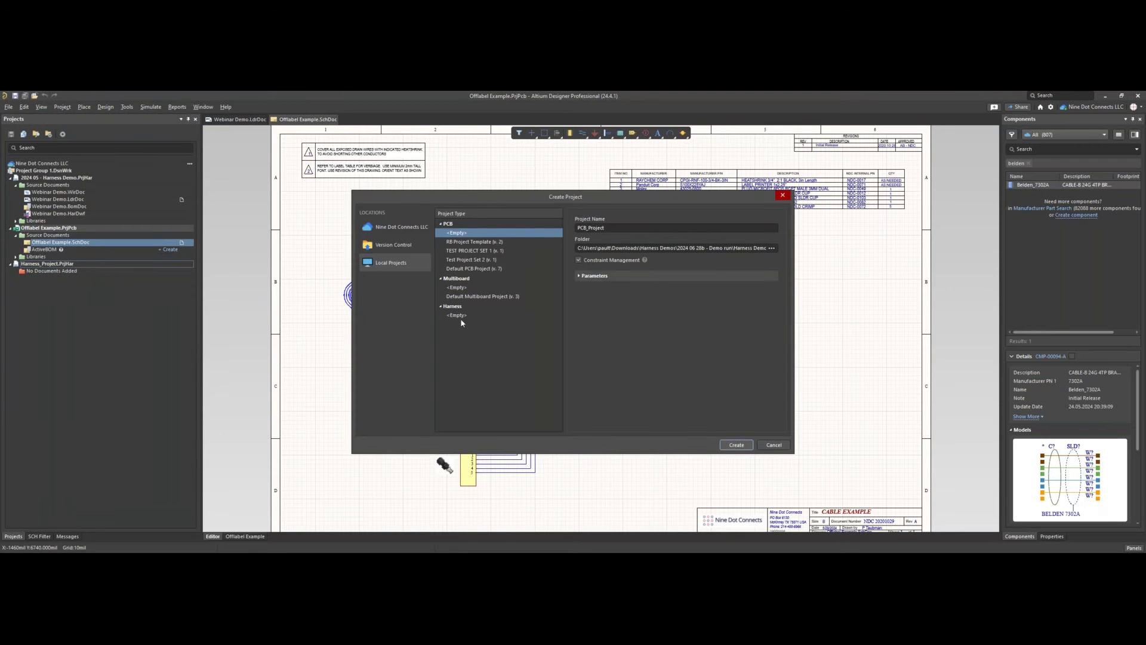
click(456, 308)
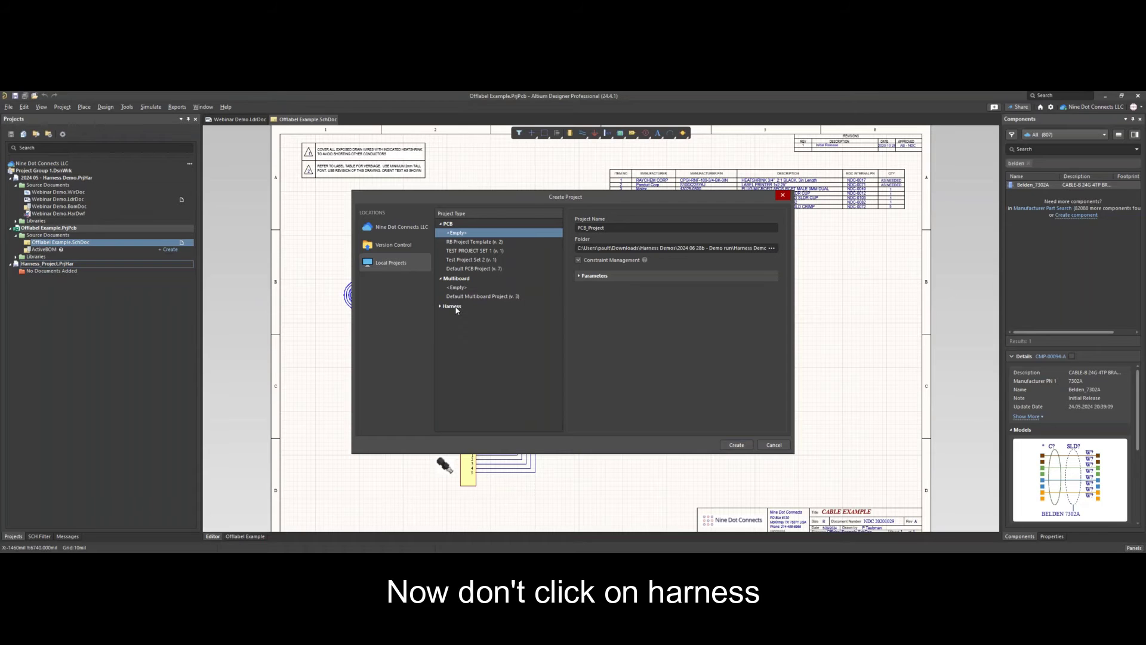
click(451, 308)
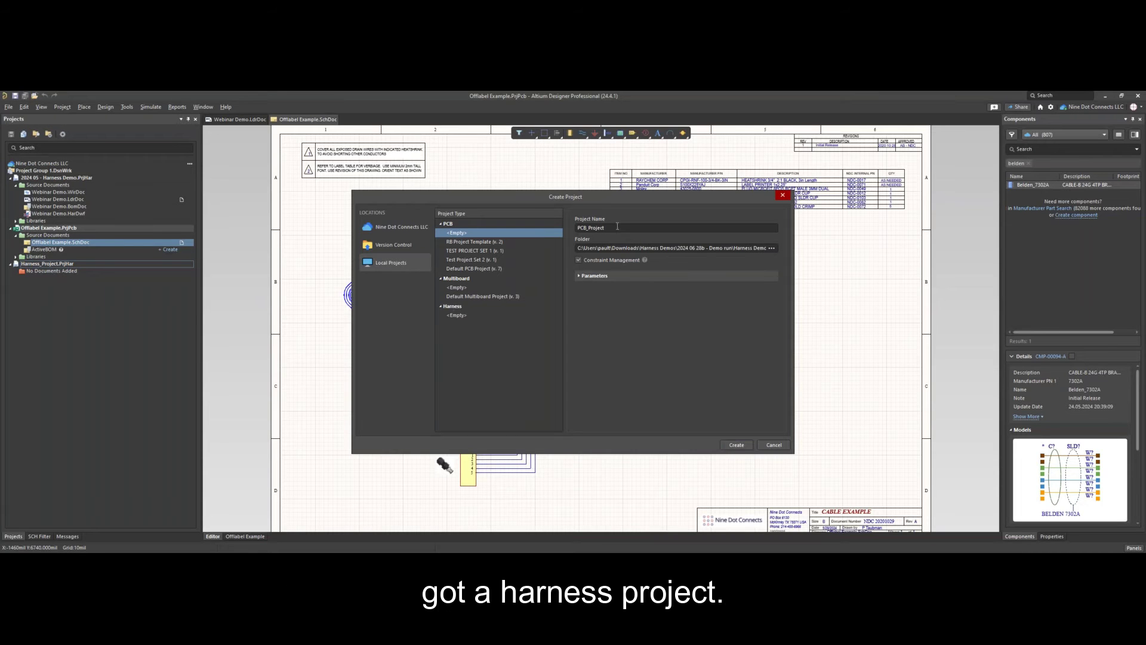
click(452, 317)
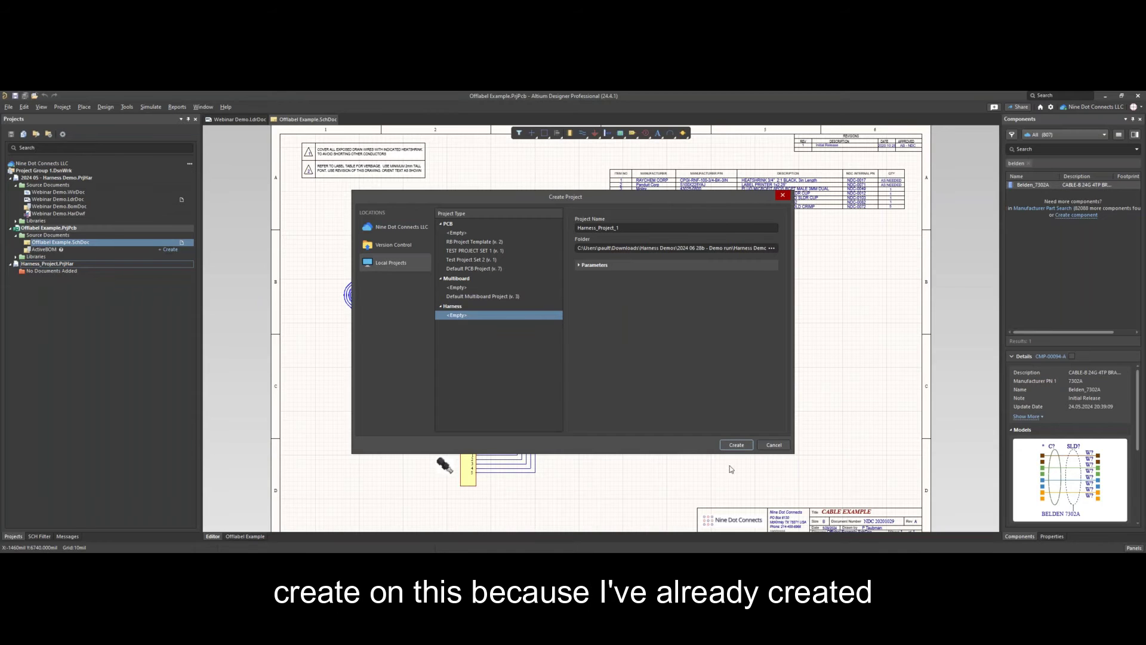
click(774, 445)
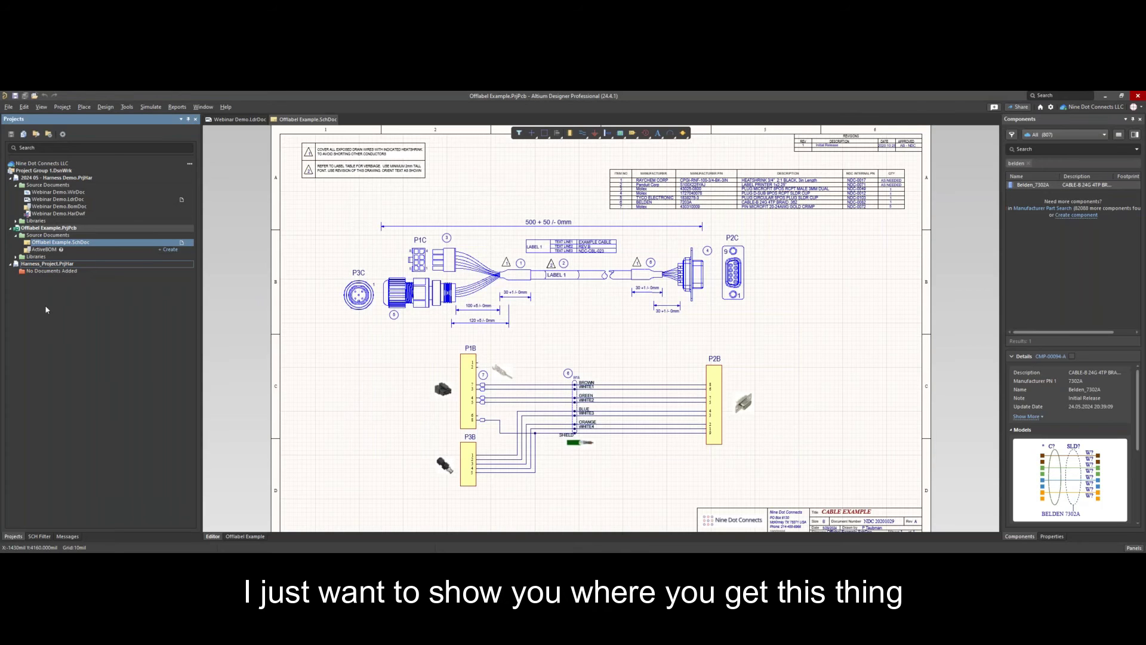
Close the open Offlabel Example.SchDoc and Webinar Demo.LdrDoc documents
right_click(301, 118)
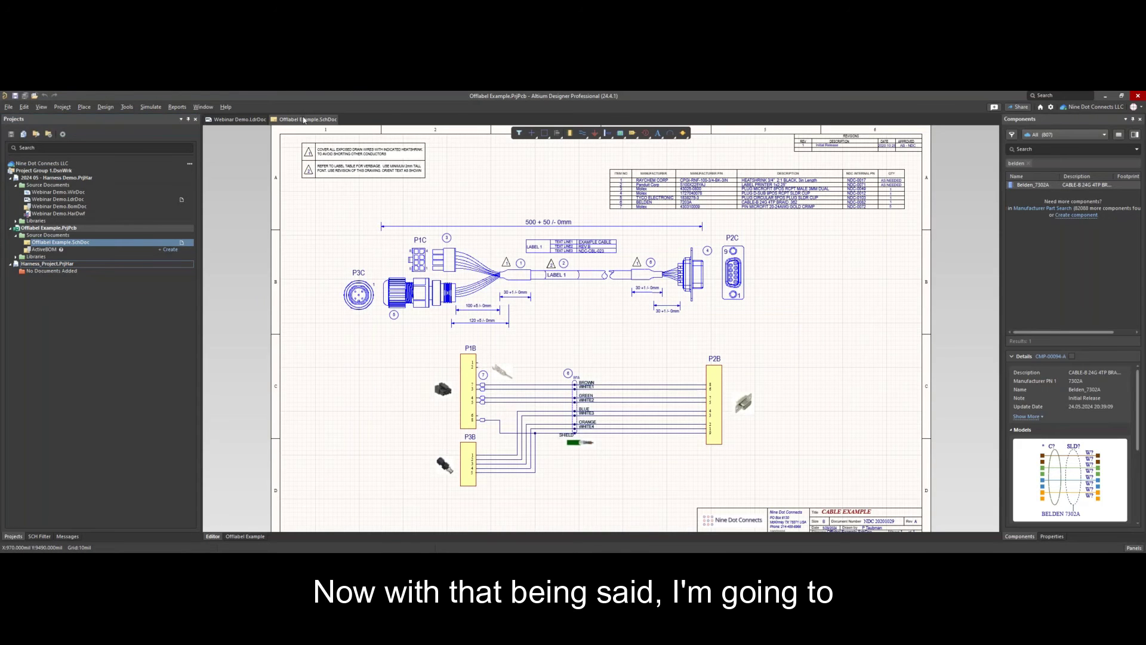
click(306, 122)
right_click(239, 119)
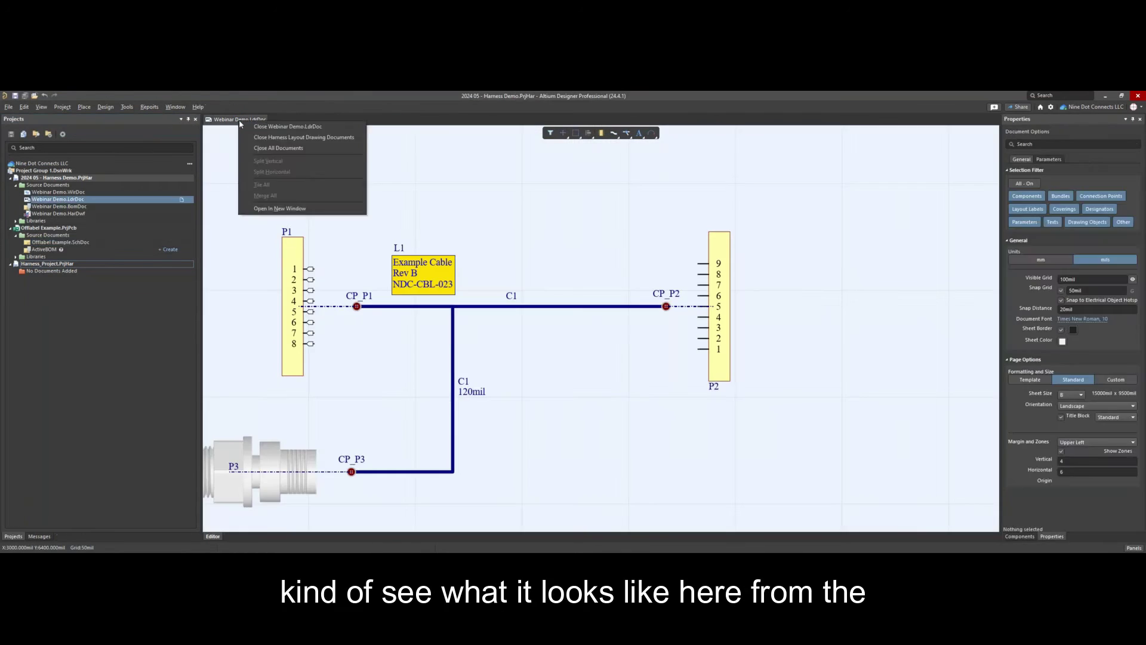
click(299, 209)
click(113, 318)
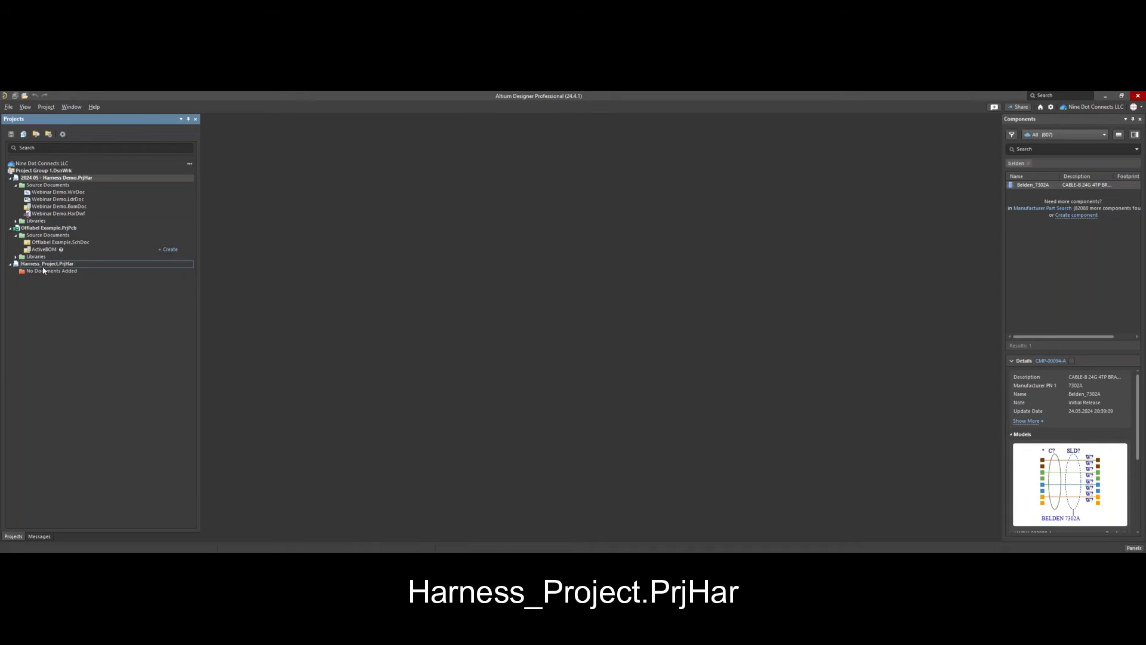
Add a new Harness Wiring Diagram to Harness_Project.PrjHar and bring its whole sheet into view
right_click(76, 266)
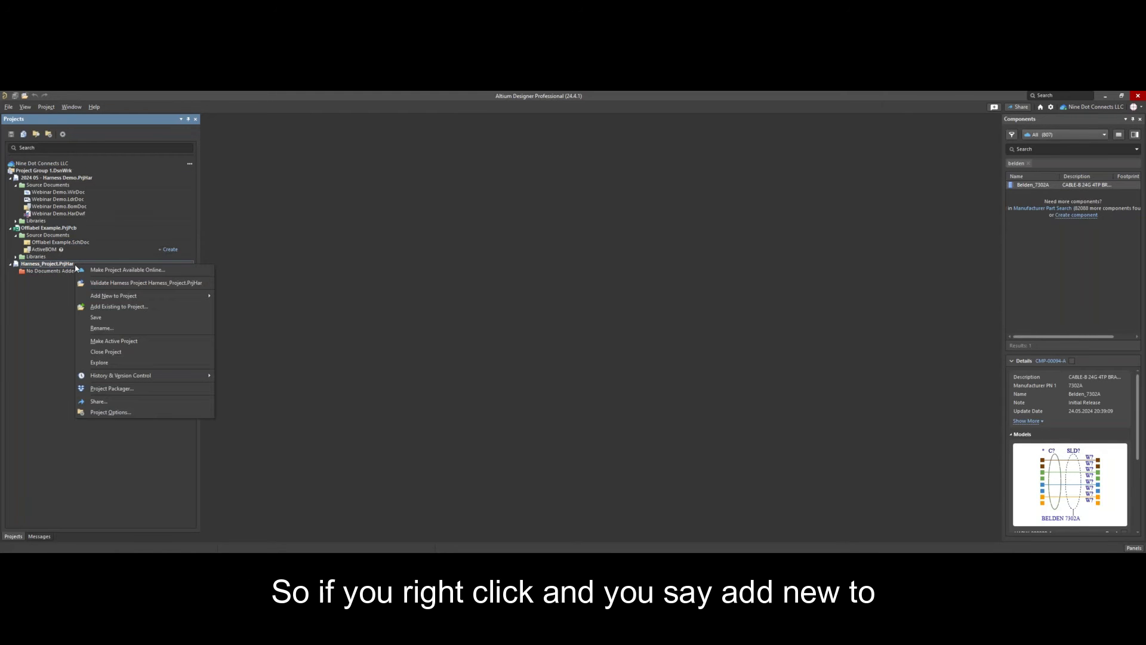
mouse_move(152, 297)
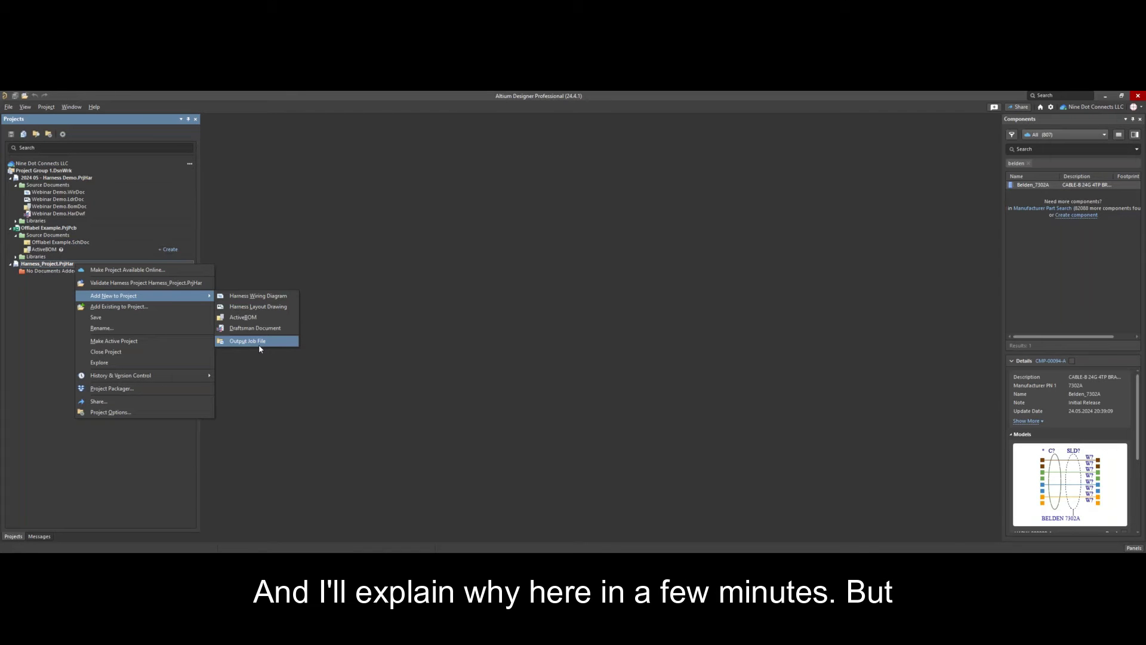
click(265, 298)
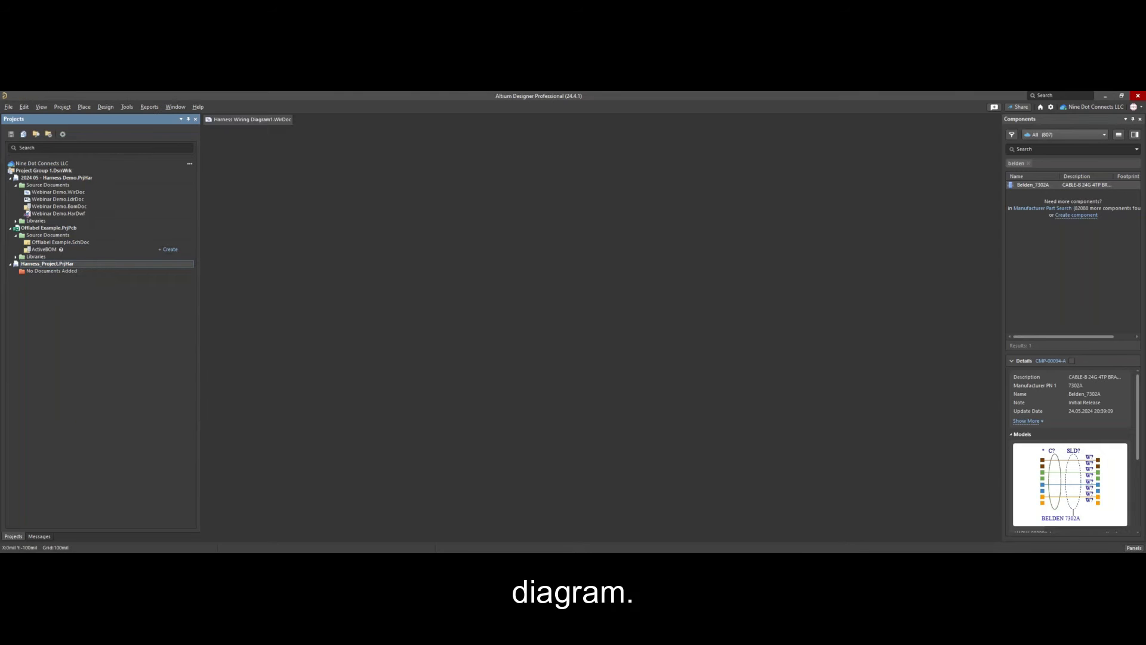
ctrl+scroll(488, 249, down, 5)
ctrl+scroll(492, 276, up, 6)
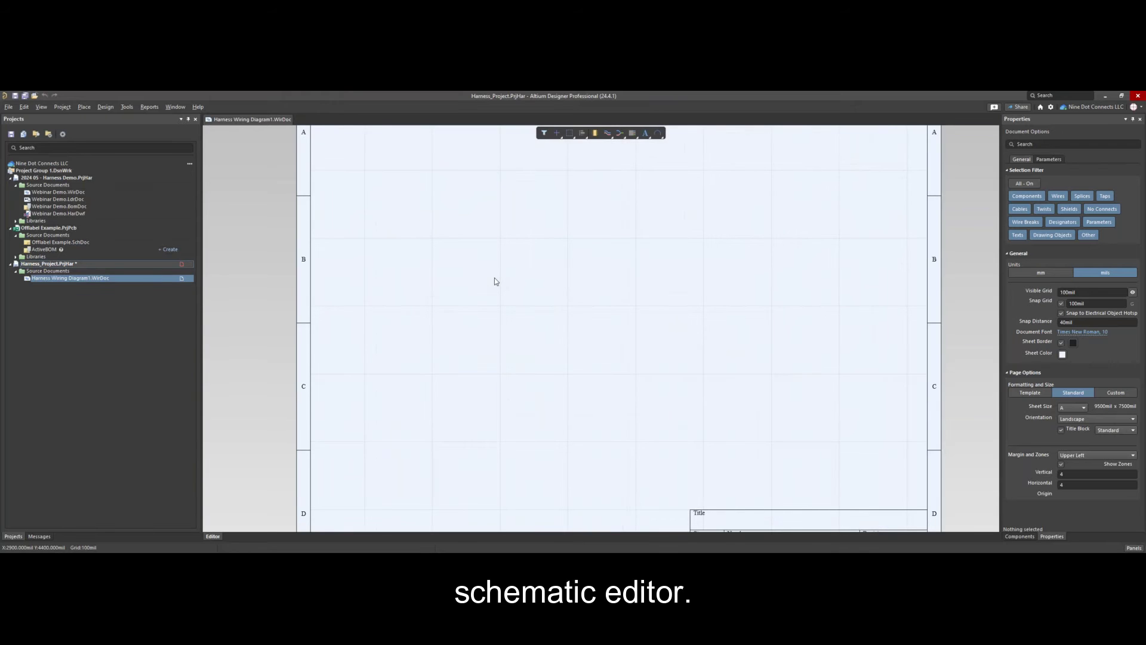
ctrl+scroll(494, 277, down, 1)
mouse_move(555, 296)
right_down()
mouse_move(533, 310)
mouse_move(541, 301)
right_up()
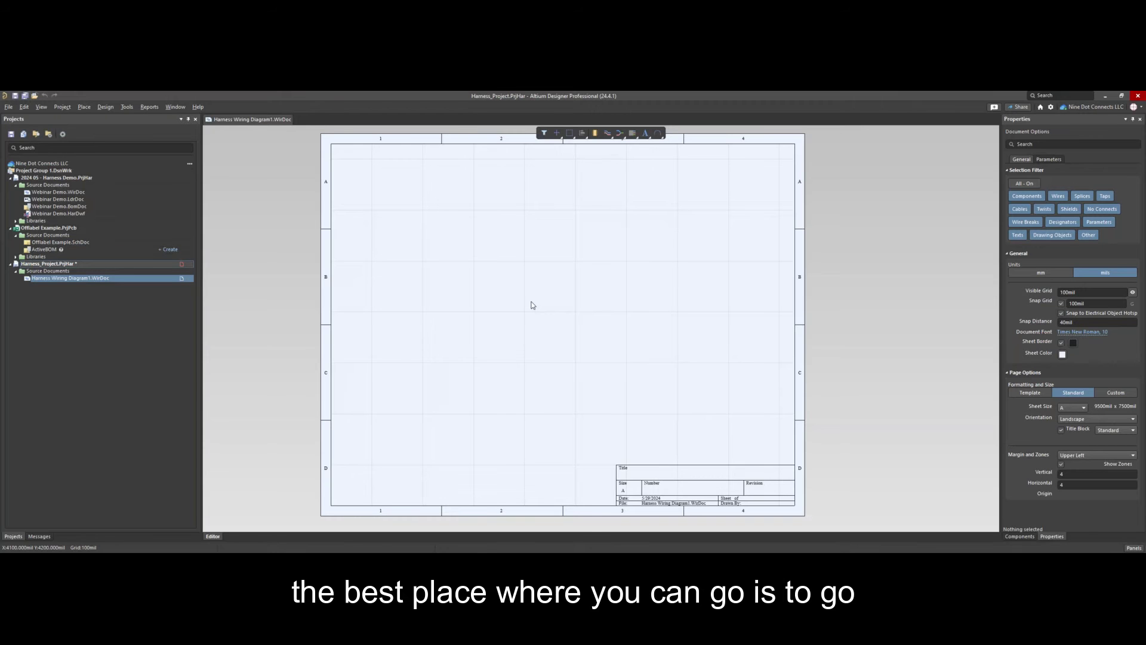
Search the component library for "tyc" and select the Tyco_1838275-3 circular plug as the part to place
click(84, 108)
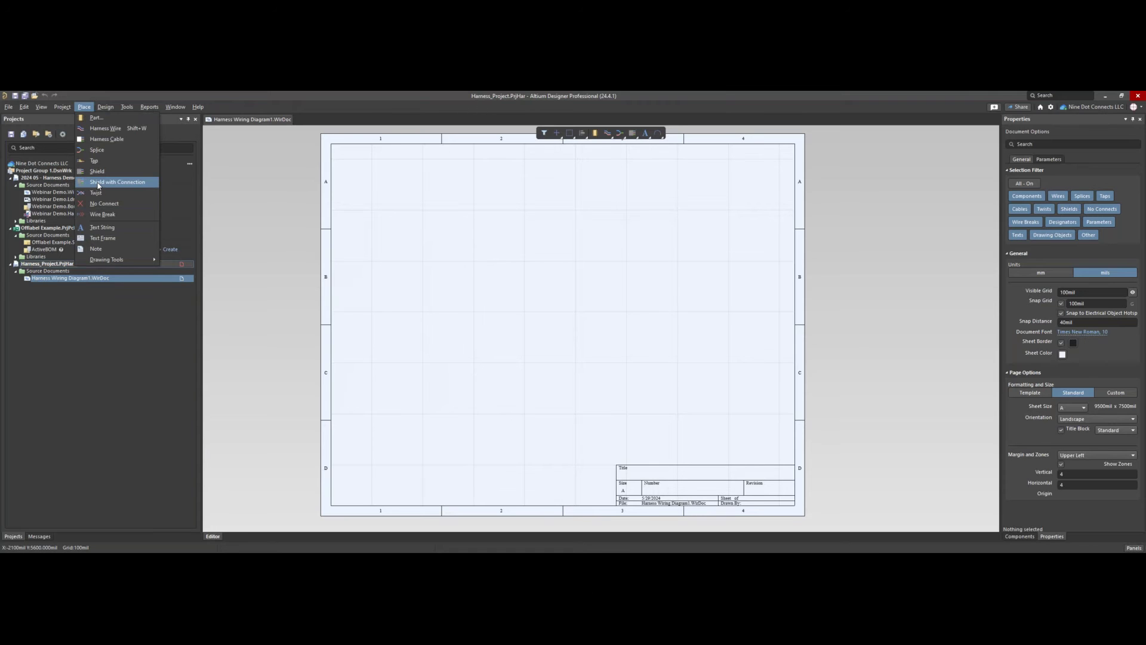
click(97, 119)
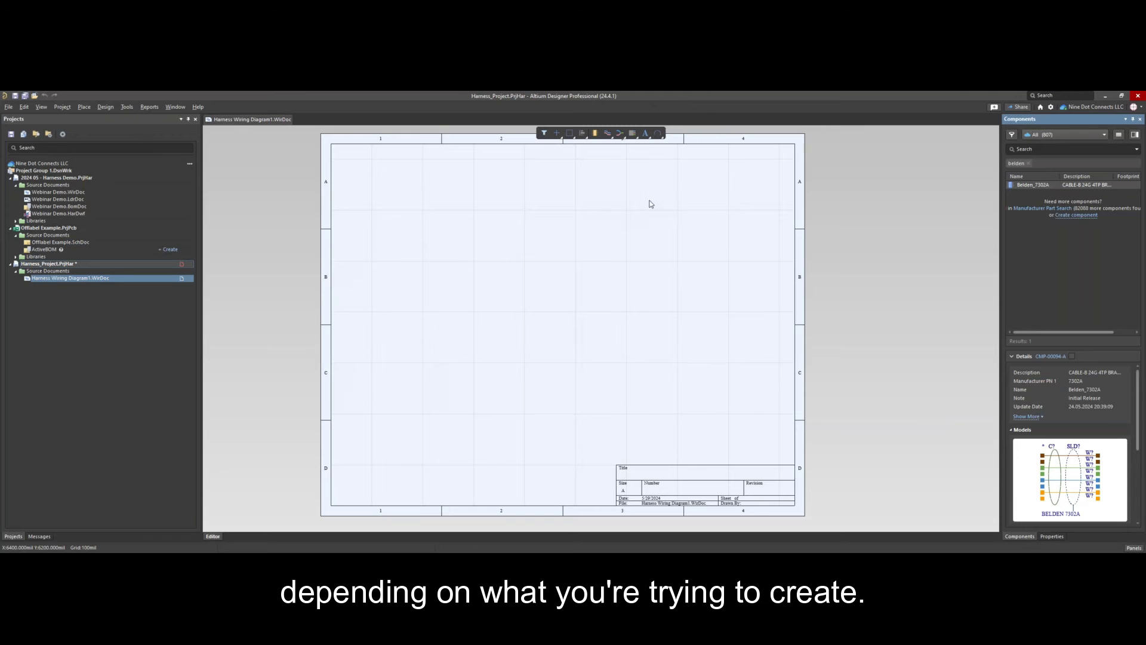
click(1035, 150)
text(tyc)
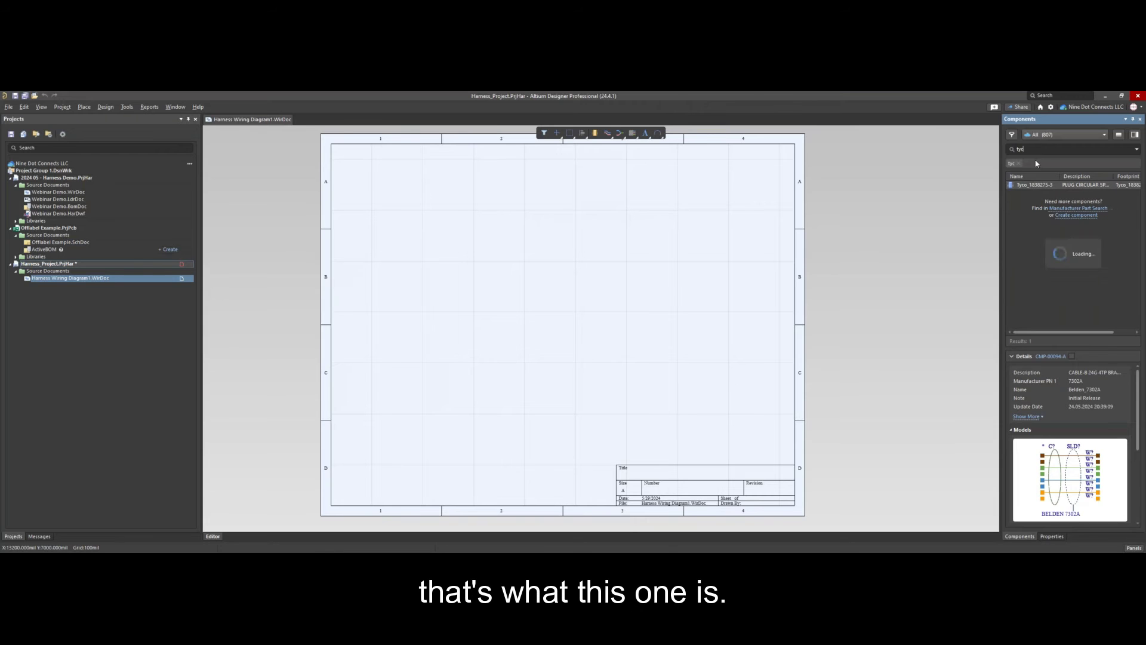
click(1024, 188)
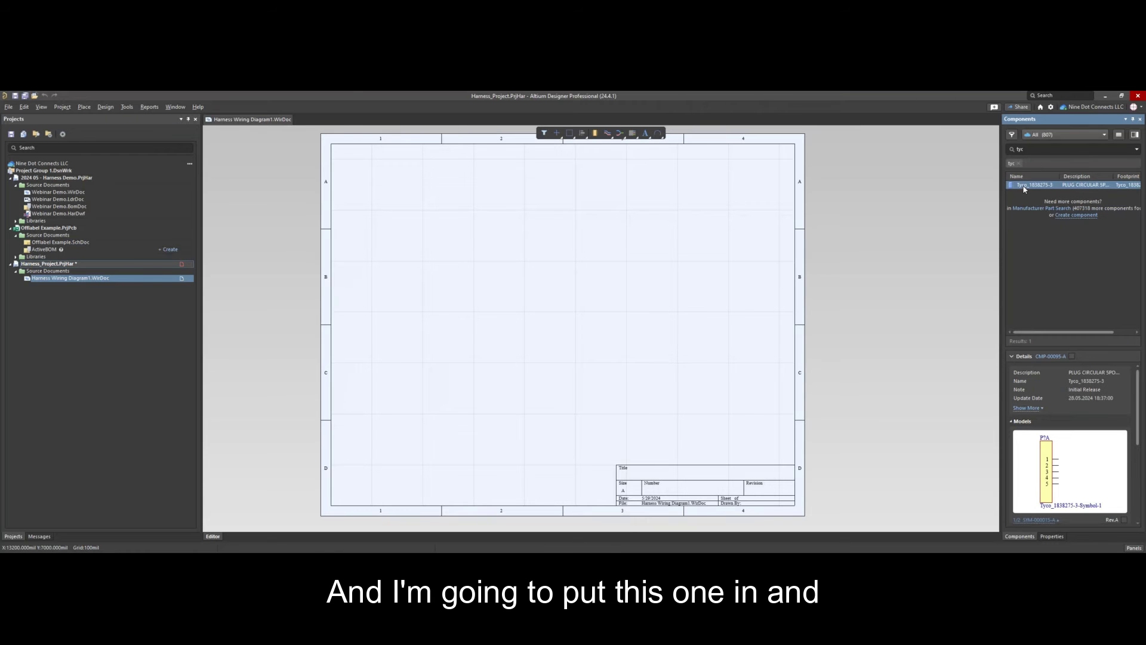
Place the Tyco_1838275-3 five-pin symbol on the wiring diagram and its connector picture just to the left of it
right_click(1024, 189)
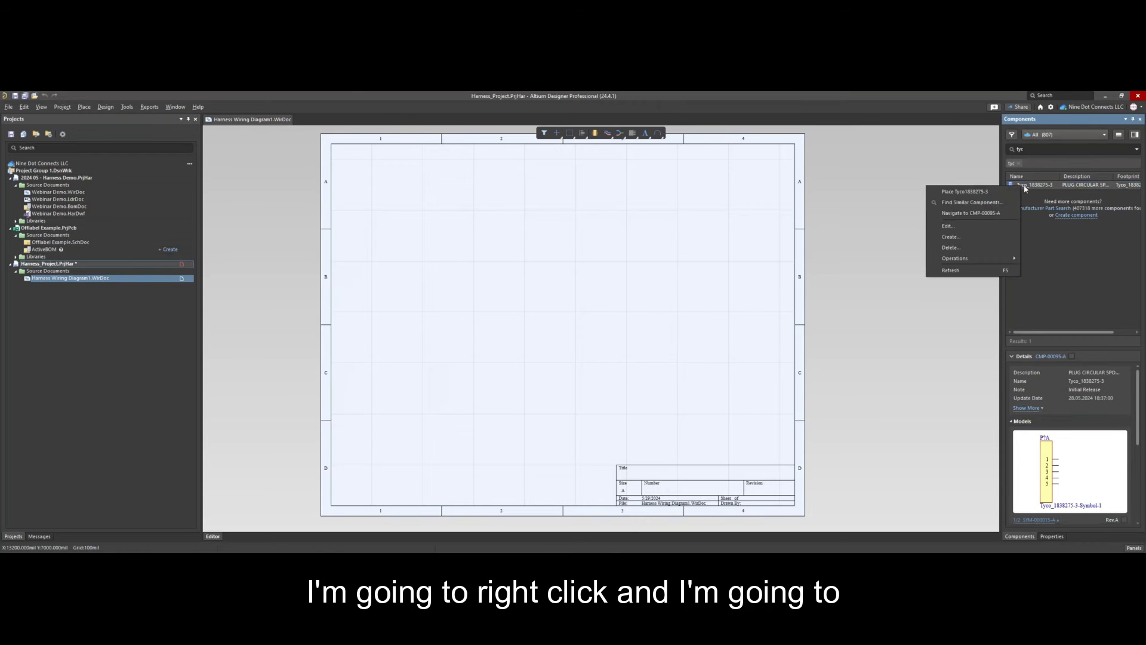
click(965, 192)
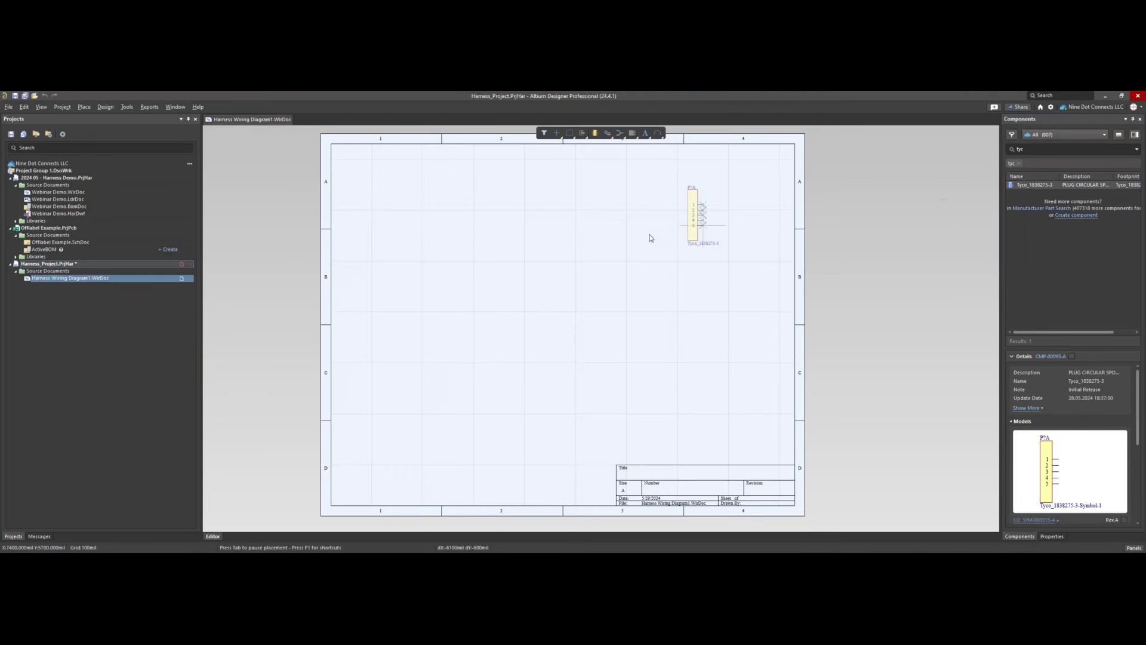
ctrl+scroll(494, 306, up, 2)
ctrl+scroll(494, 304, up, 2)
ctrl+scroll(465, 304, down, 1)
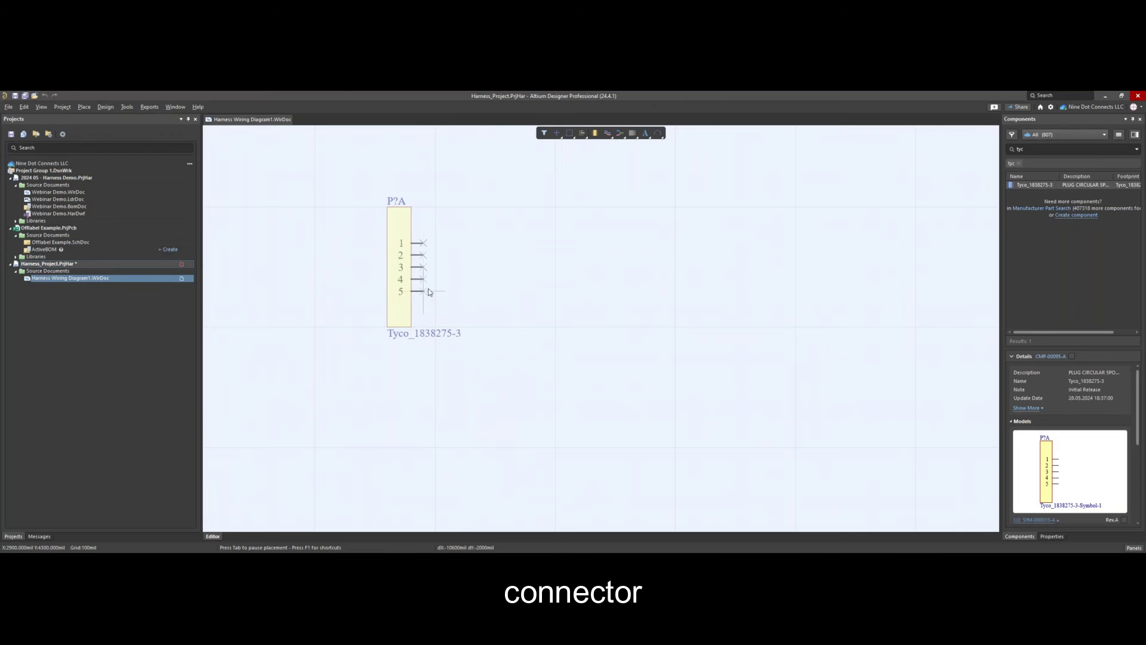
click(428, 291)
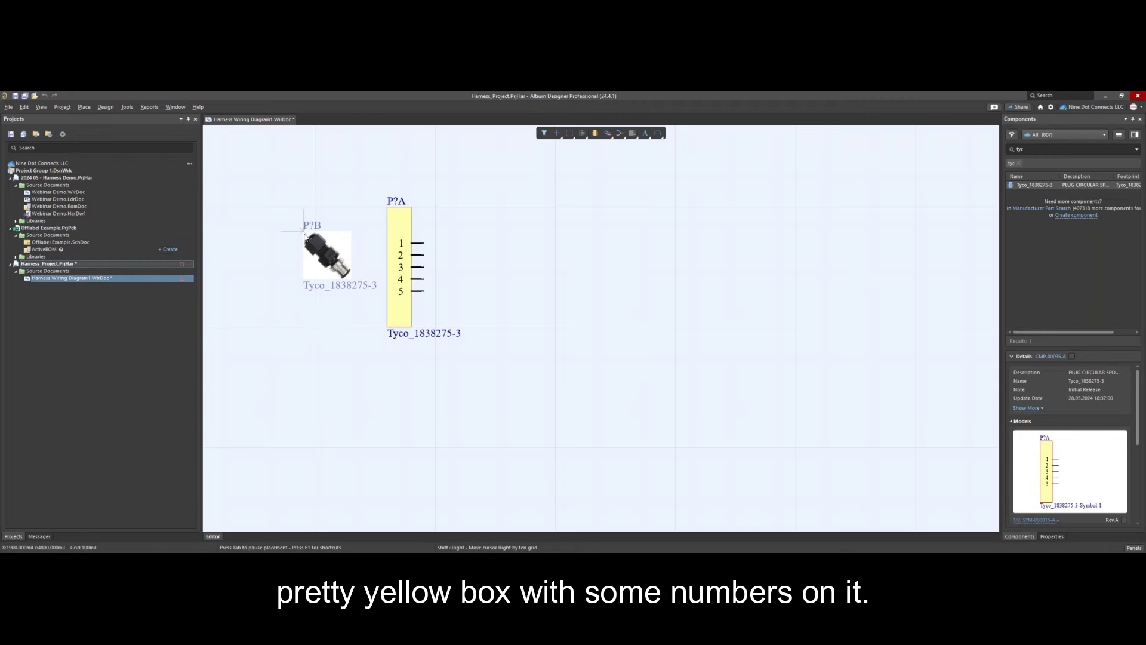
click(304, 250)
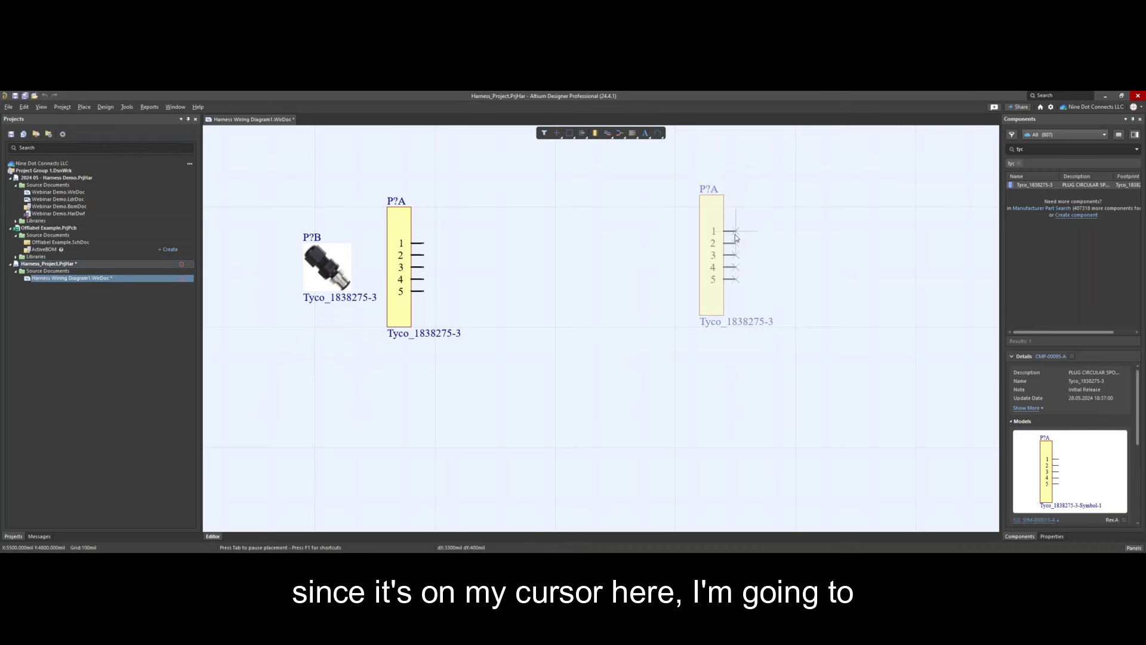
Place a second Tyco_1838275-3 symbol, flipped horizontally to face the first, with its connector picture beside it, and end placement
key(x)
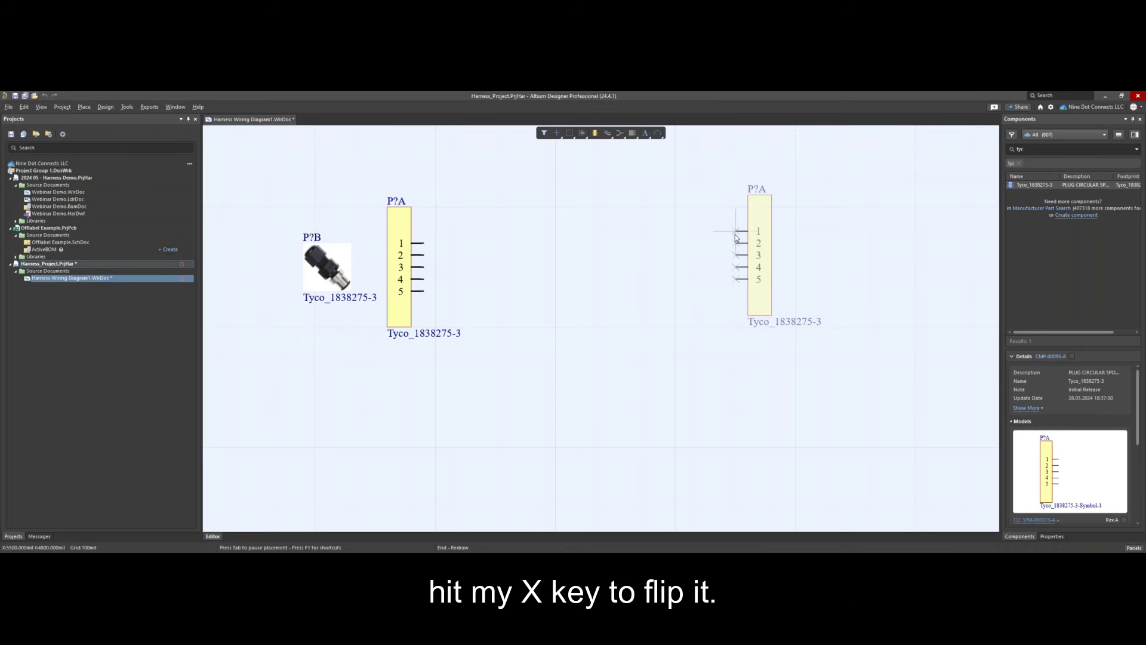
click(701, 240)
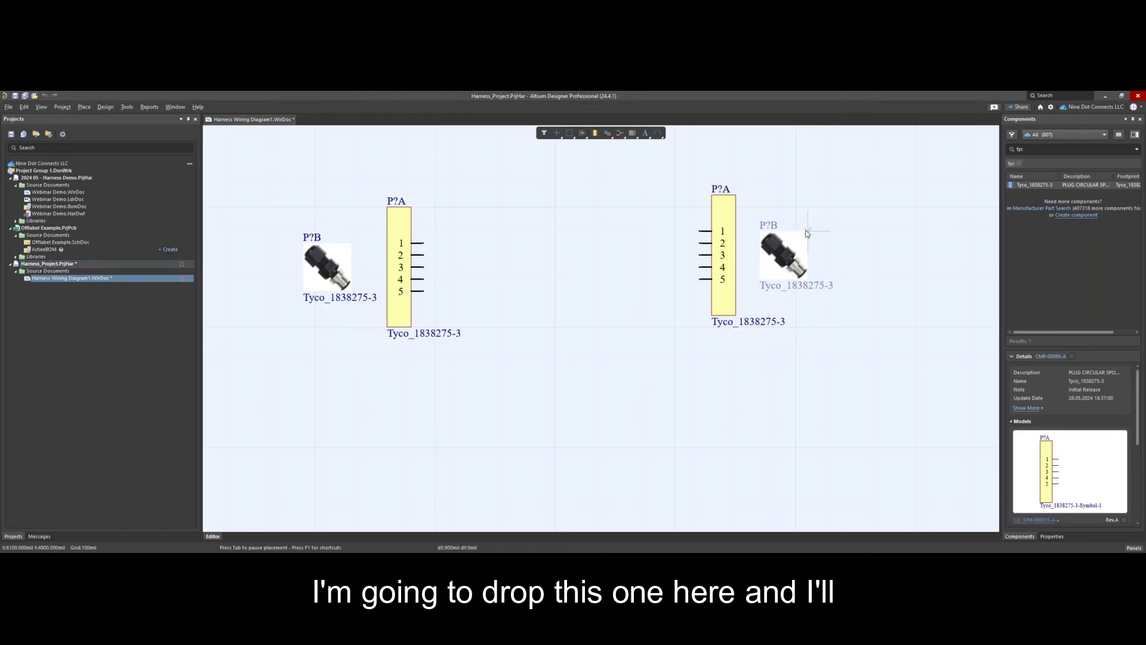
click(773, 276)
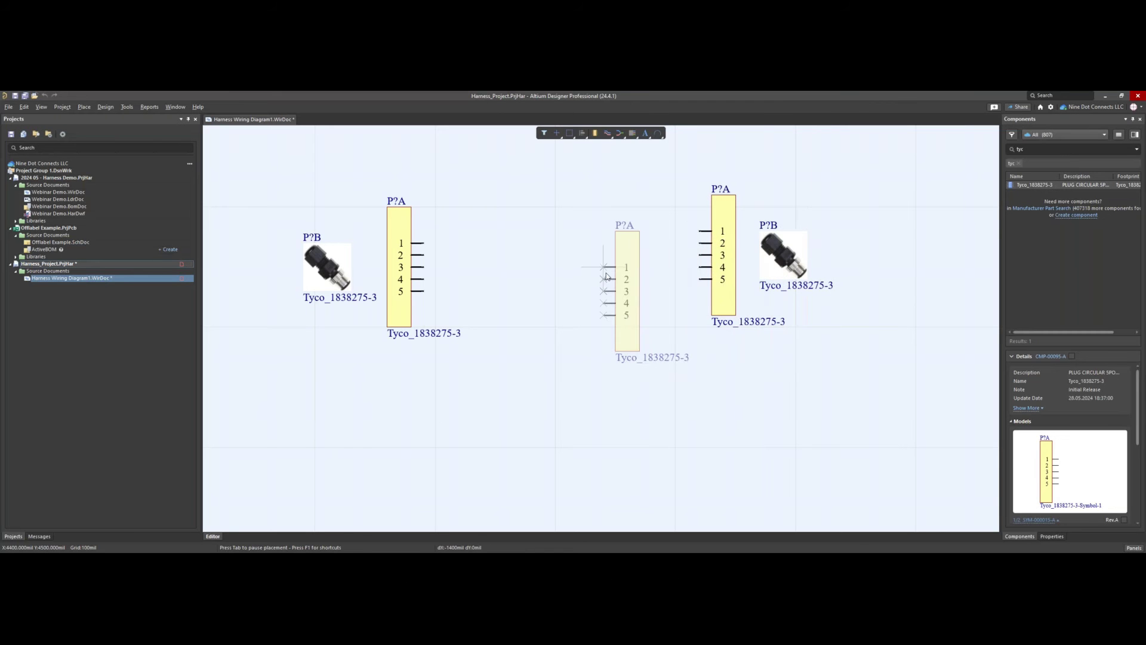
right_click(604, 279)
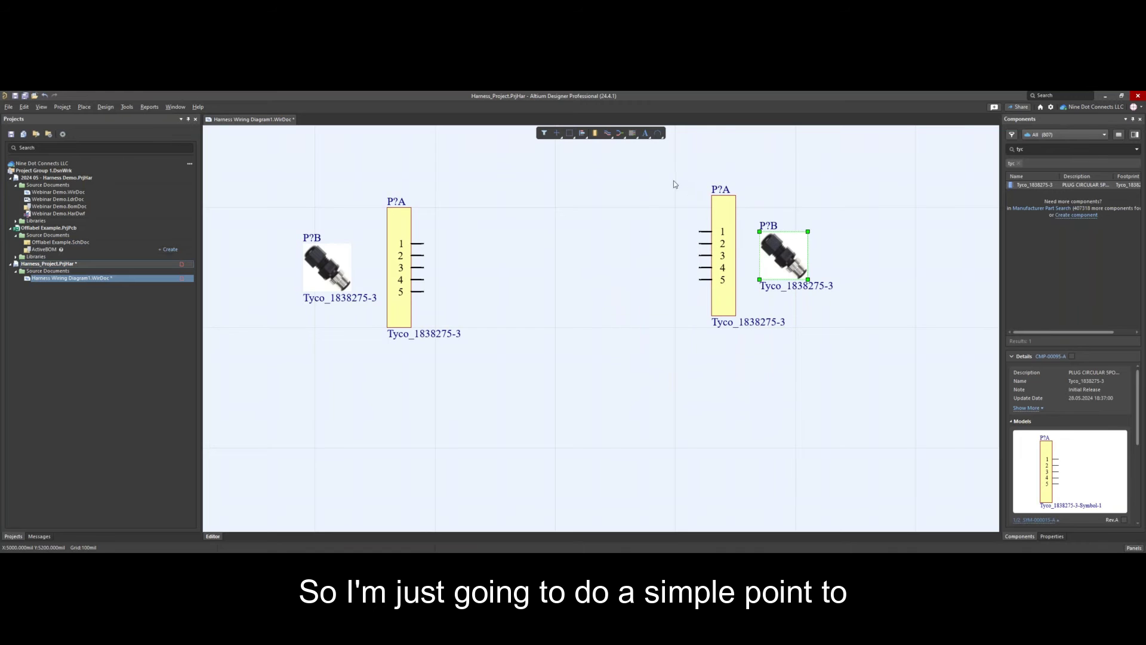
Move the second connector and its picture level with the first and wire pins 1 to 5 straight across by pulling the connectors apart
drag(673, 175, 893, 375)
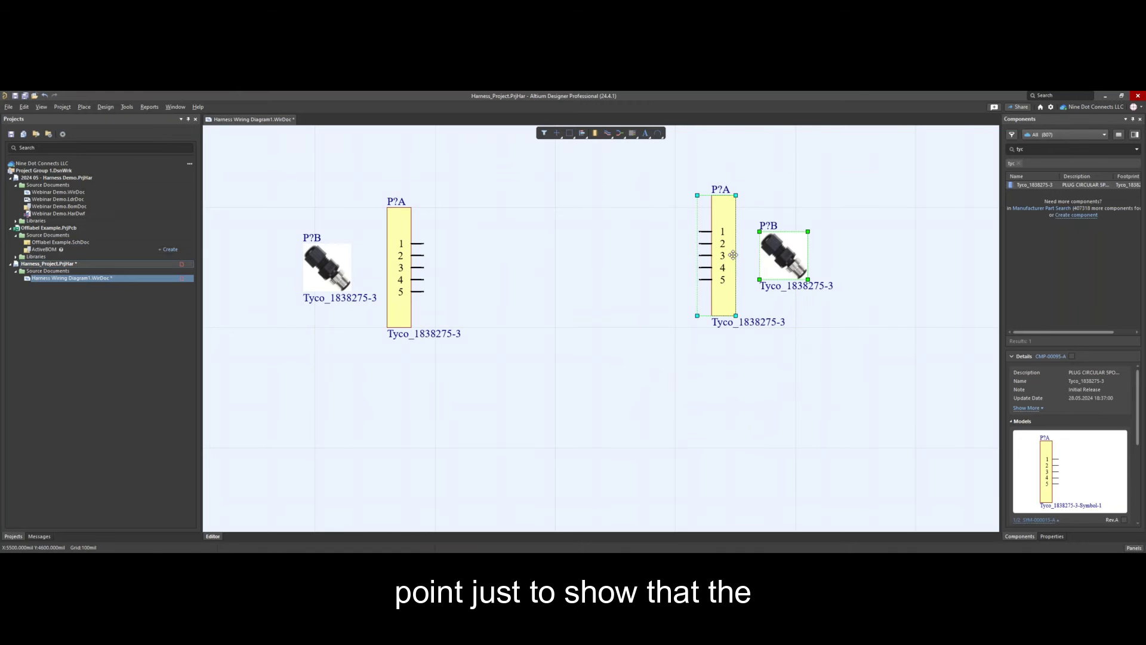
drag(731, 256, 498, 276)
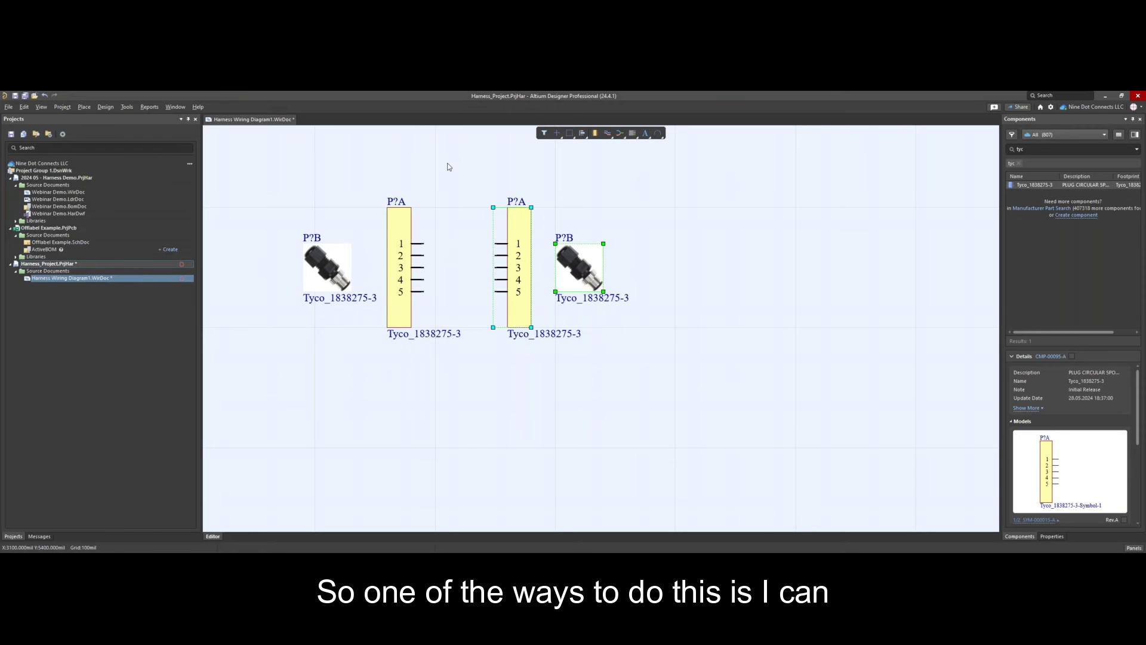
click(84, 107)
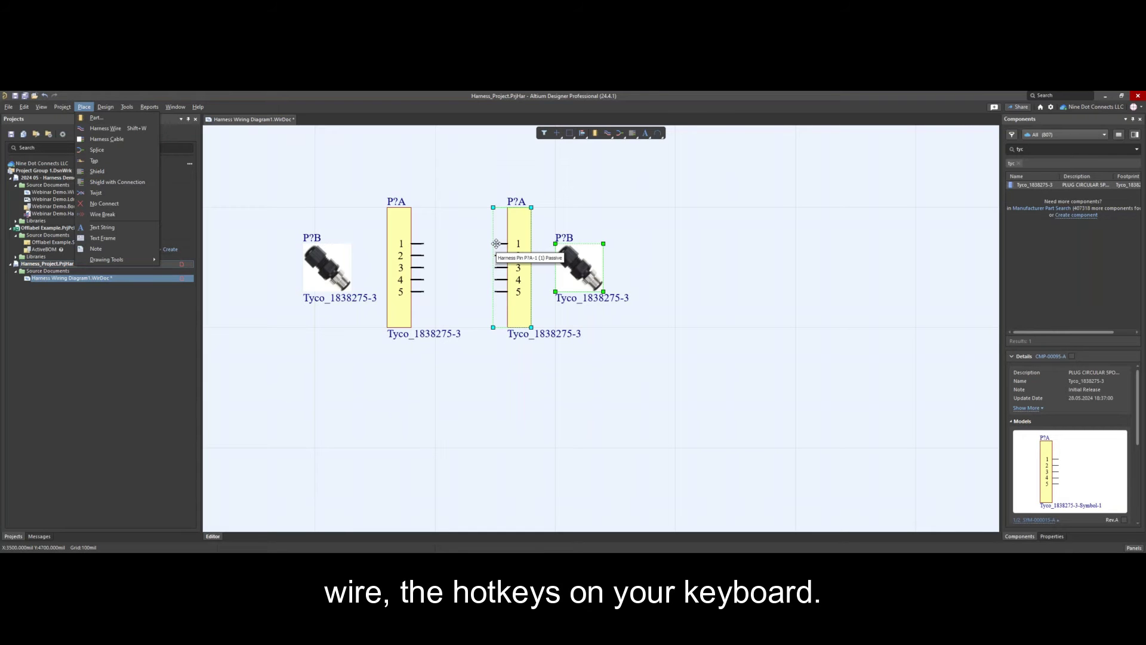
drag(496, 243, 610, 249)
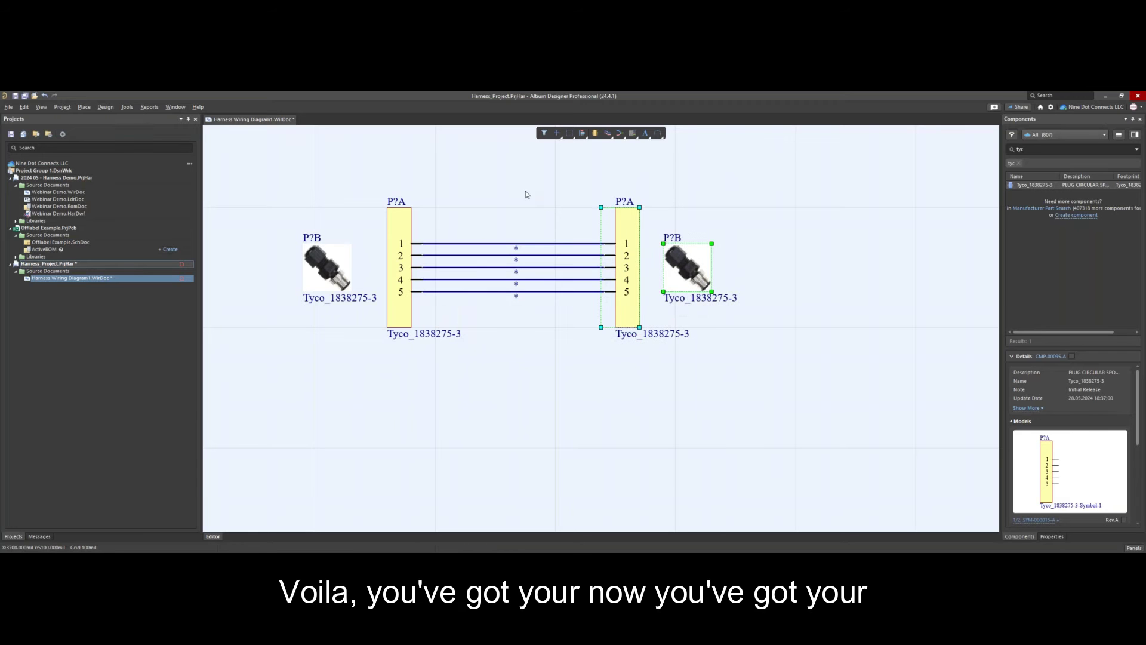
click(525, 191)
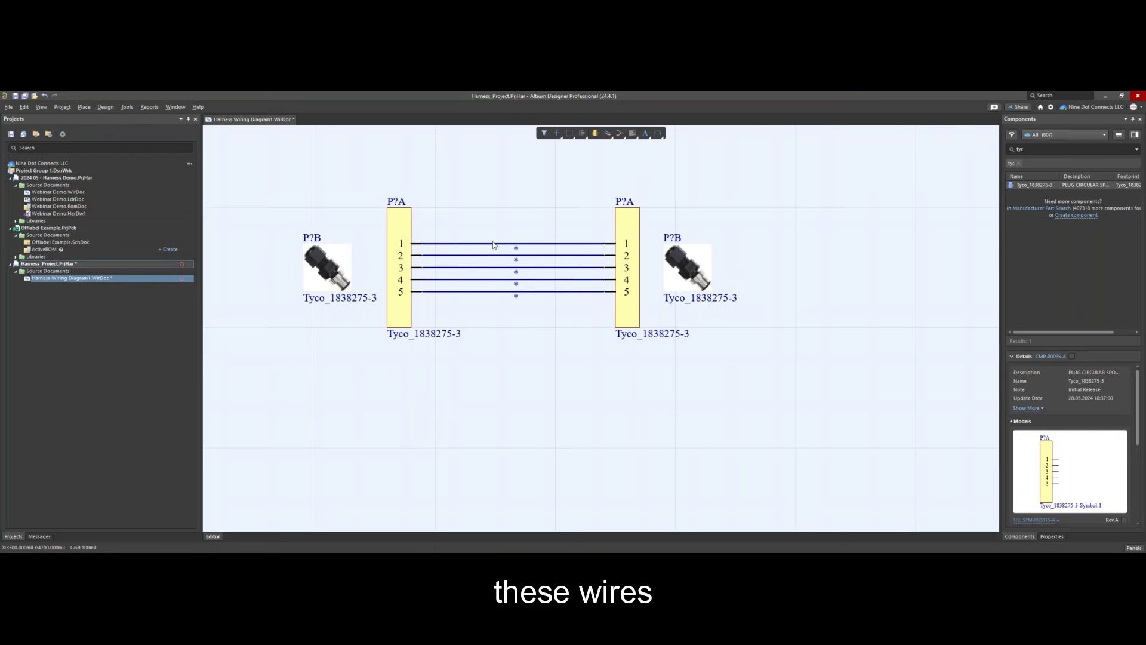
click(495, 245)
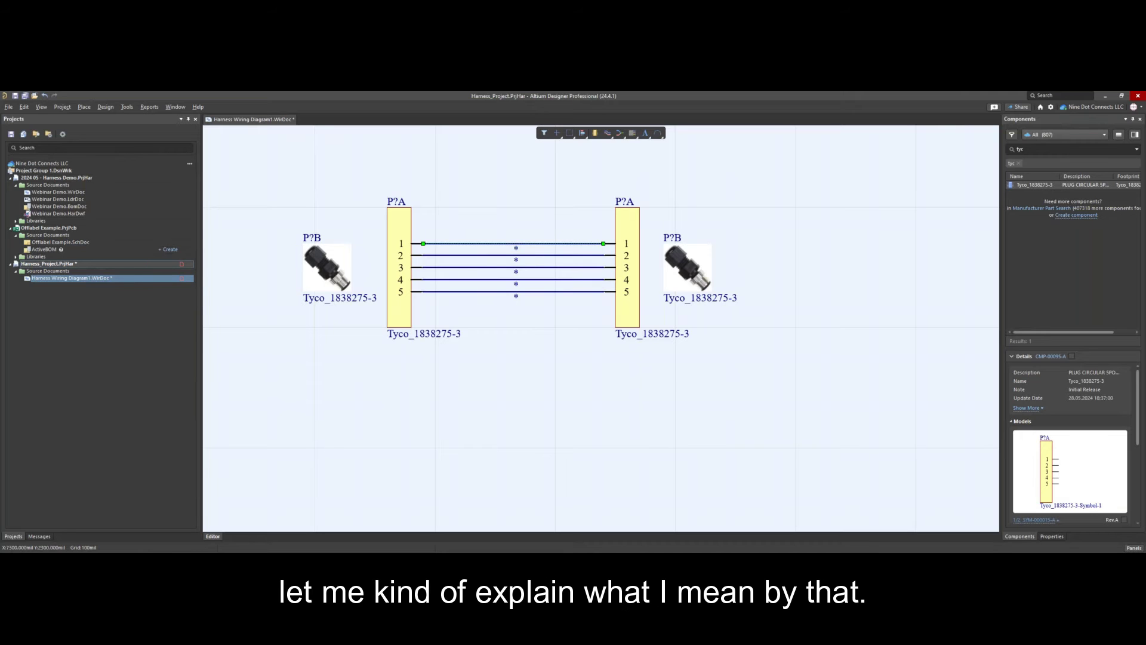
Set the designator of all five harness wires to W?, show the designators and hide the comments
click(1054, 537)
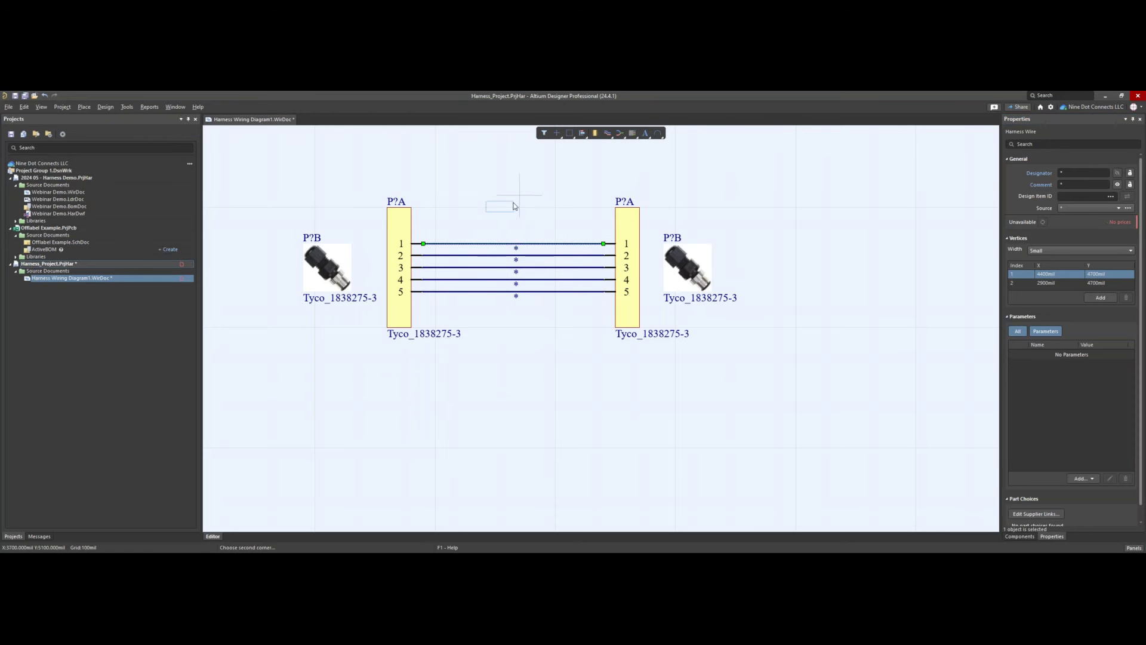
click(511, 214)
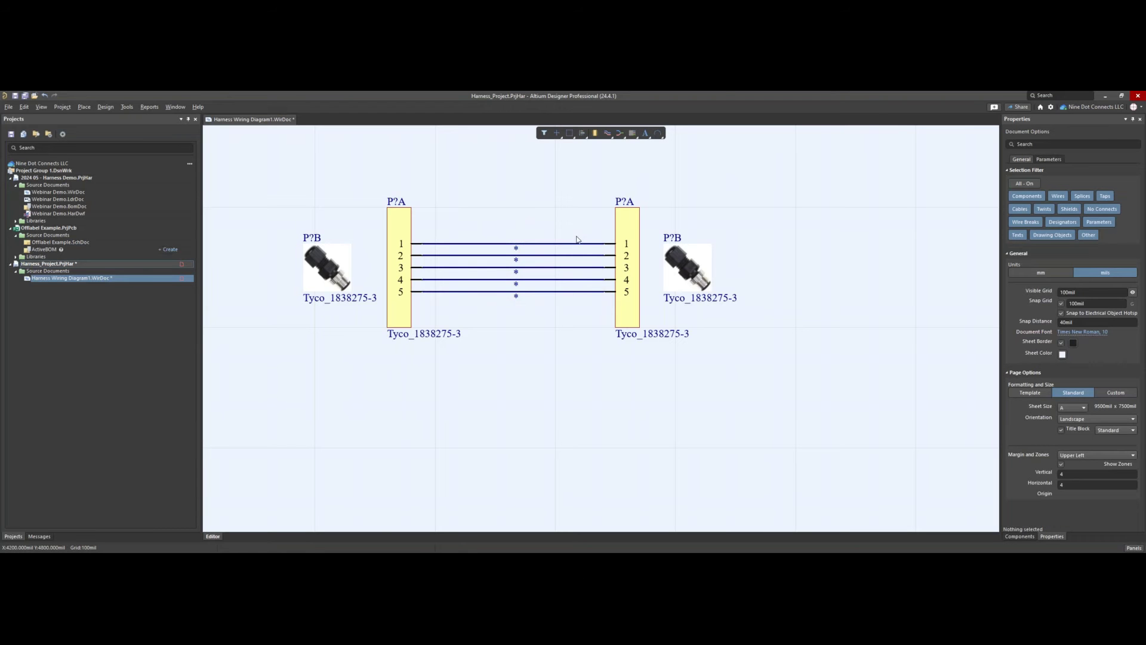
drag(576, 226, 496, 325)
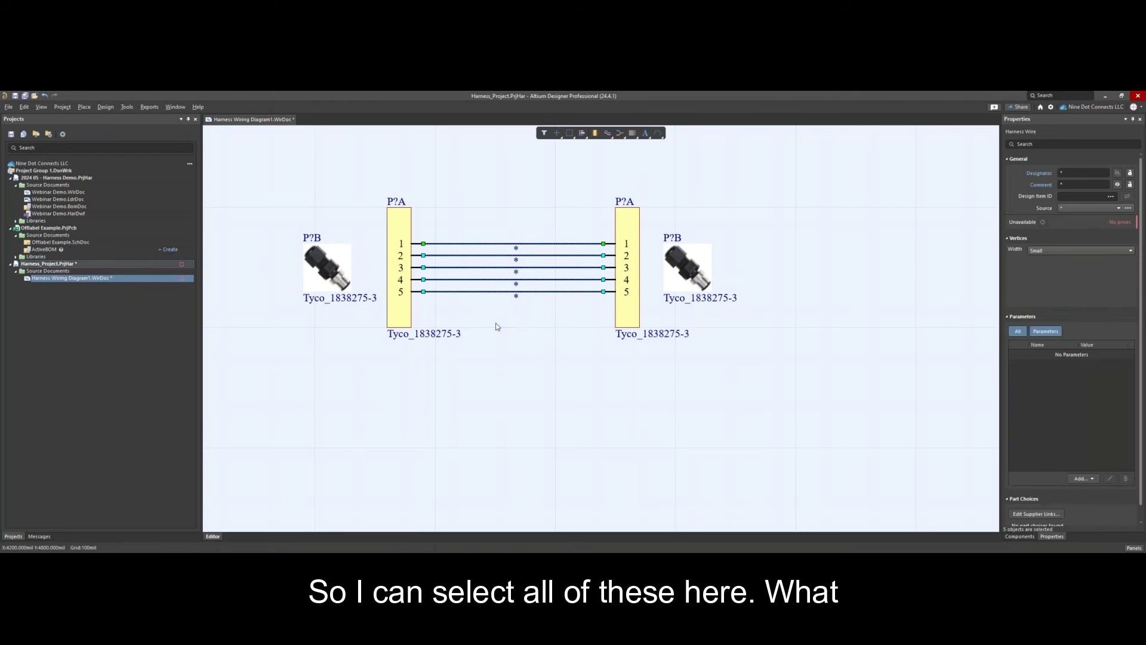
click(1066, 173)
text(W)
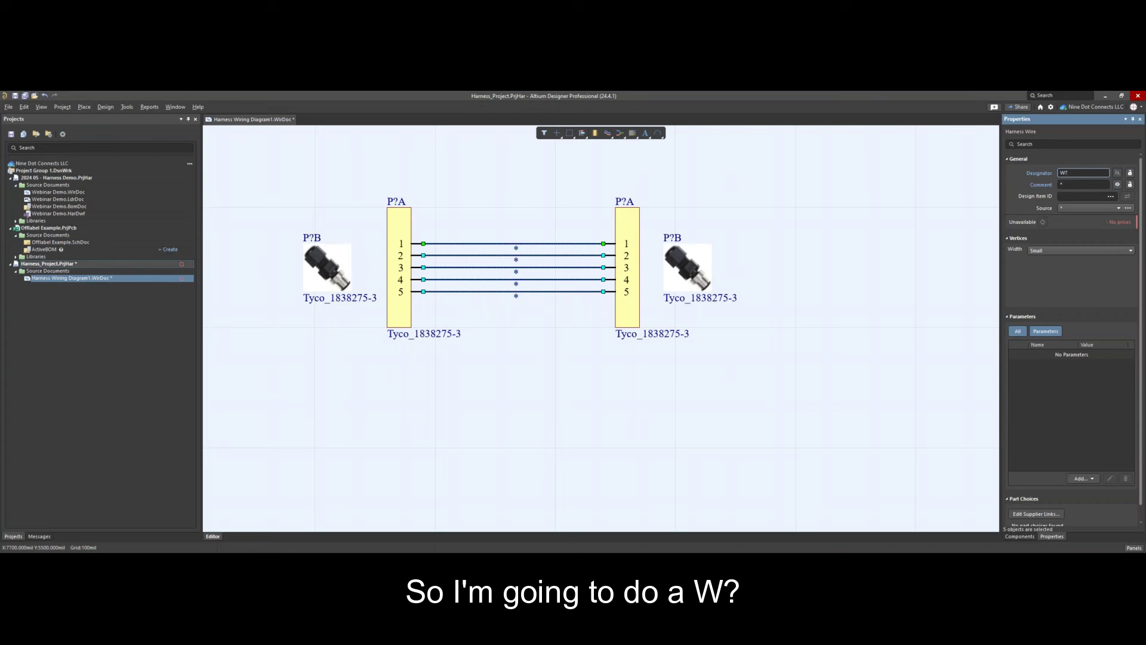
text(?)
click(1117, 173)
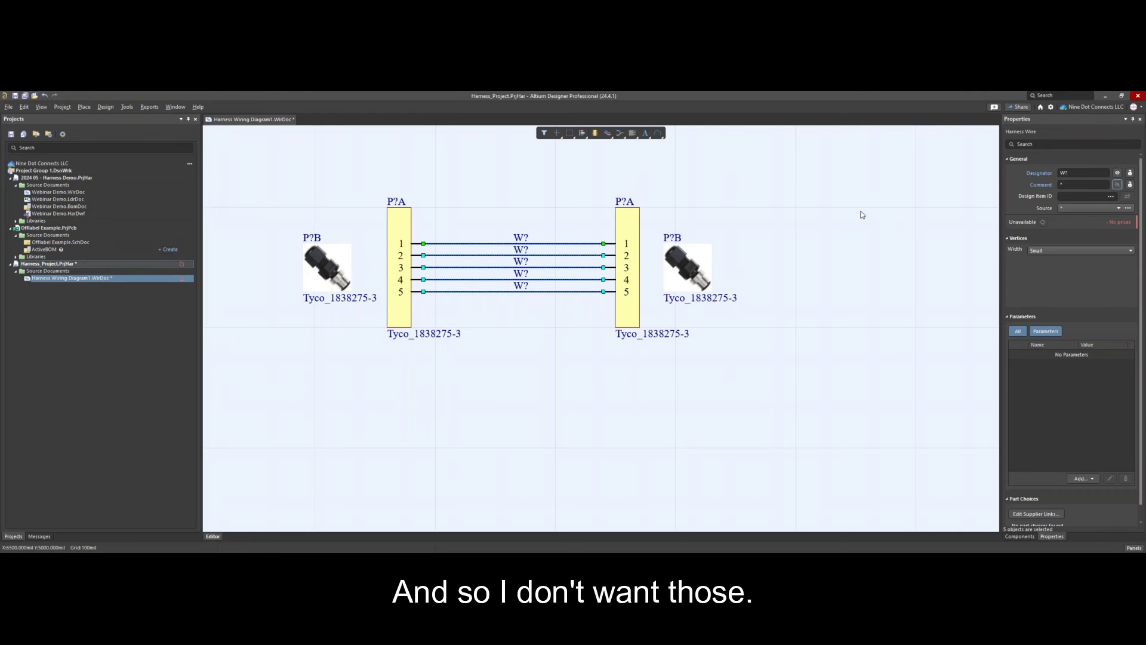
Select the five W? labels and try to move them together along the wires toward the second connector
click(483, 222)
drag(484, 220, 553, 329)
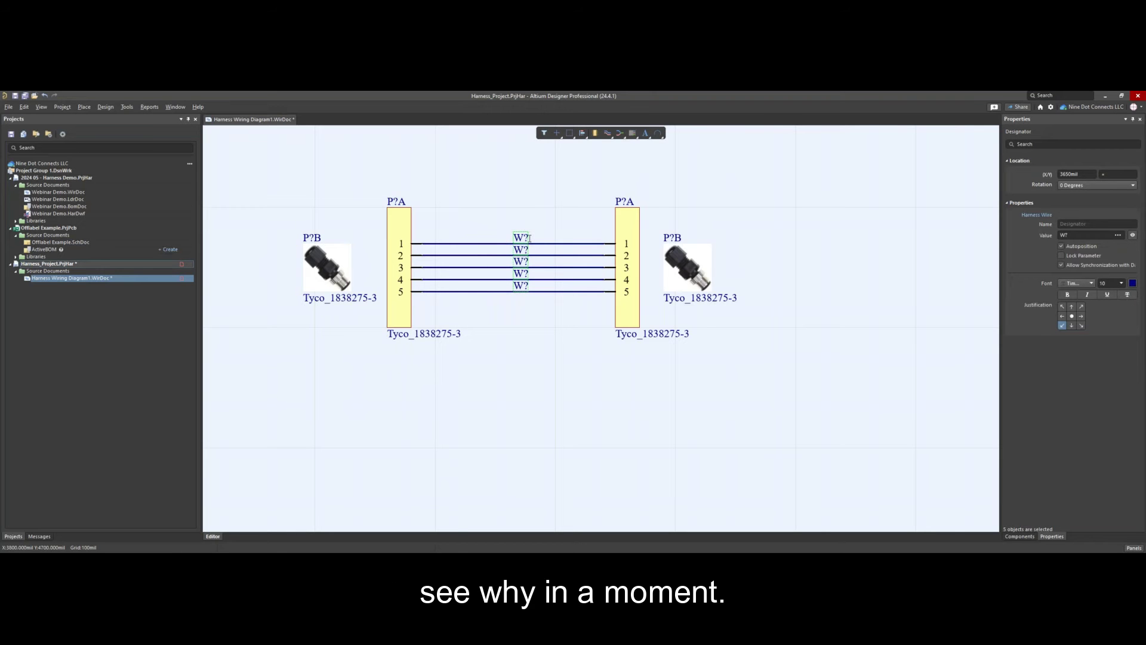
right_click(529, 238)
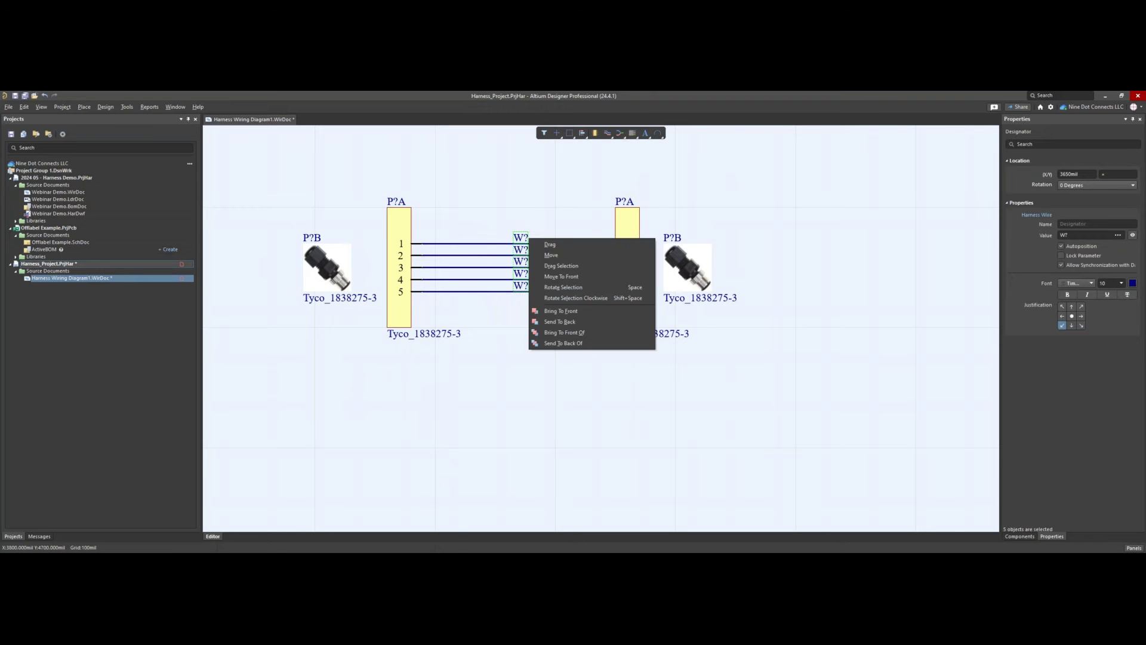
click(536, 244)
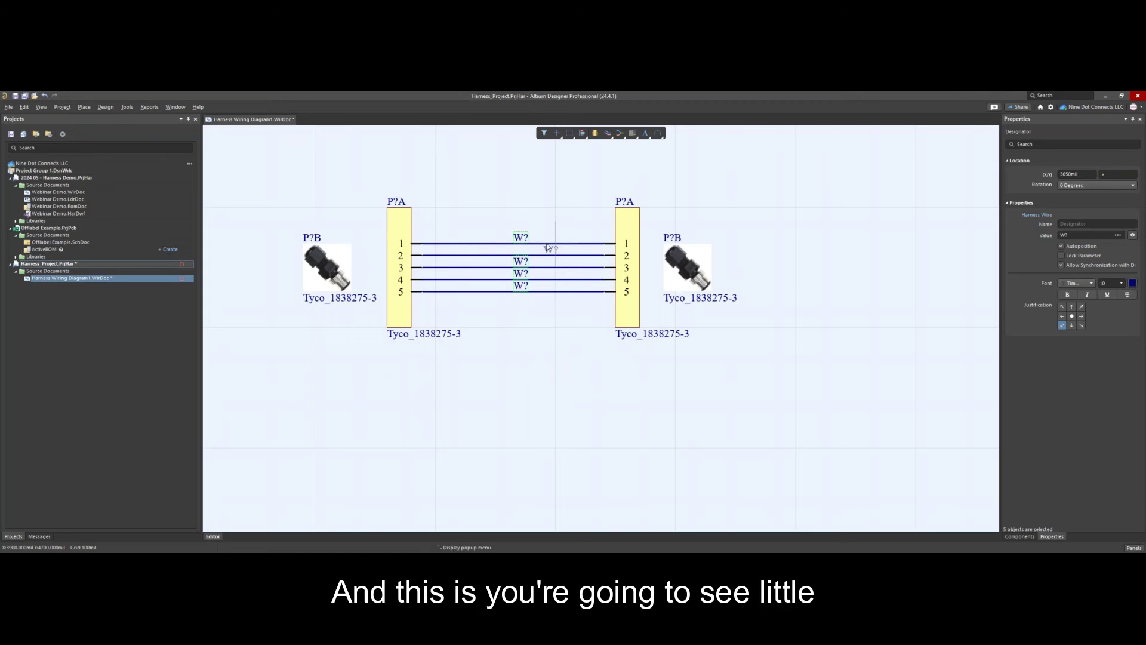
ctrl+scroll(548, 246, up, 2)
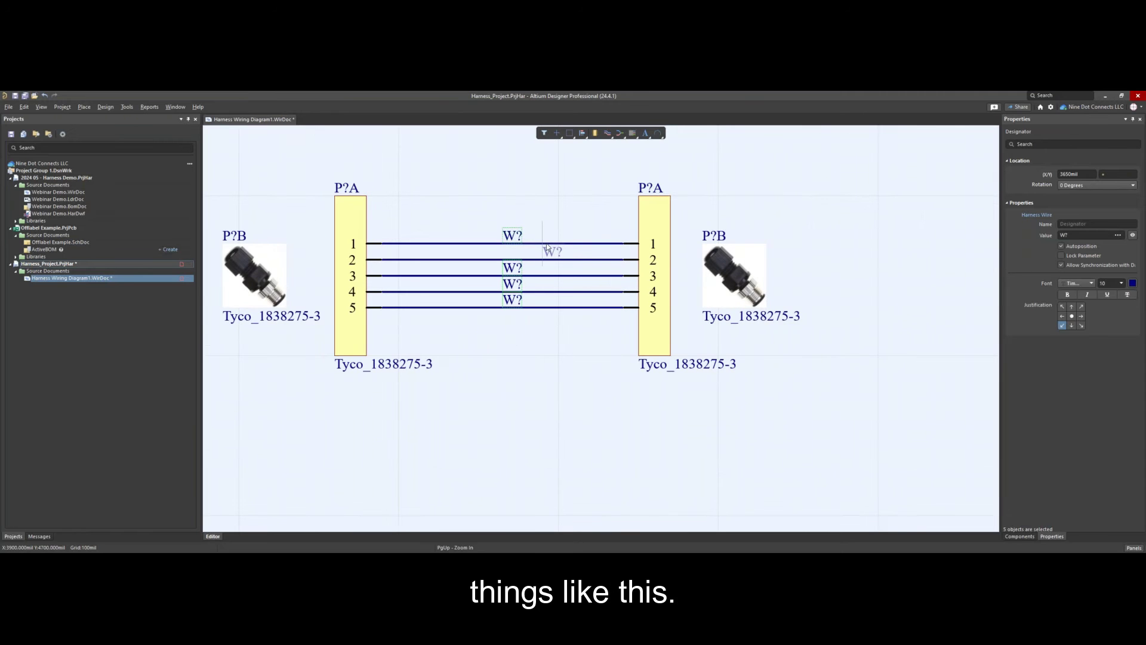
click(566, 246)
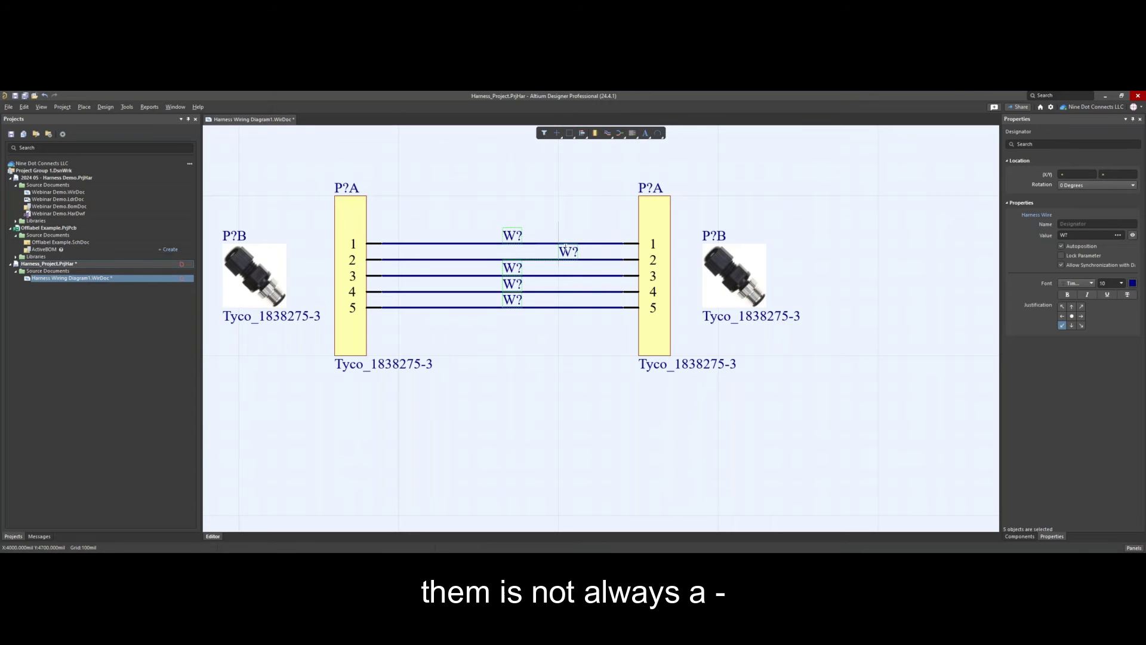
Move the other four W? labels in line with wire 2's label, and shift the first connector's part name to the left
click(521, 236)
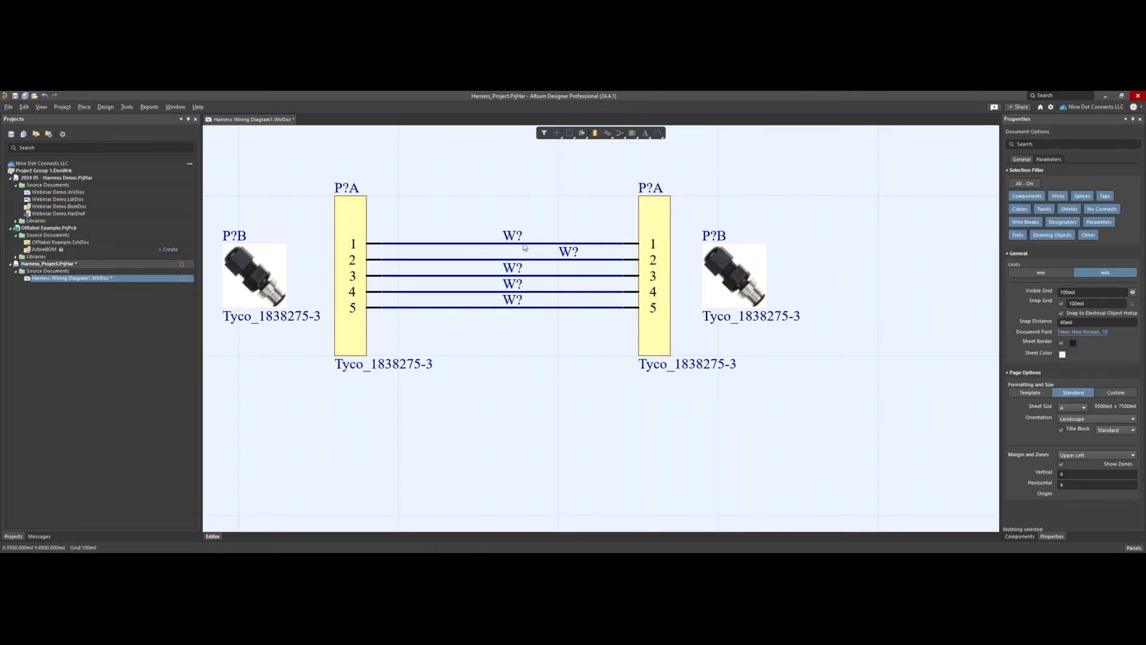
drag(527, 236, 583, 236)
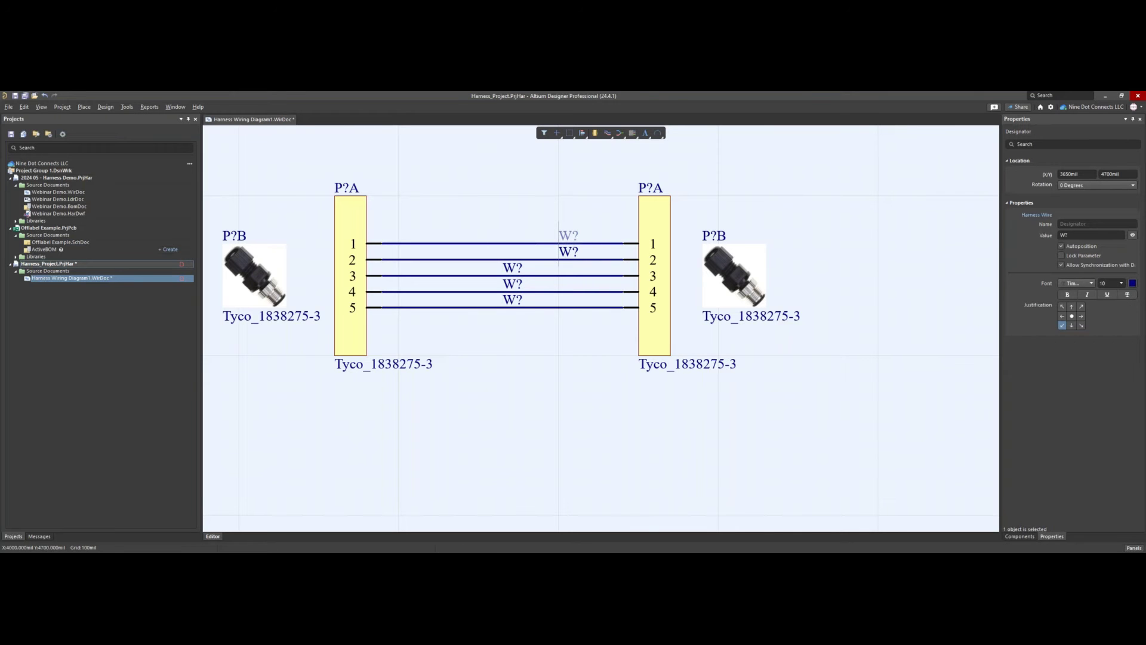
click(511, 270)
drag(510, 270, 580, 301)
click(511, 287)
click(524, 301)
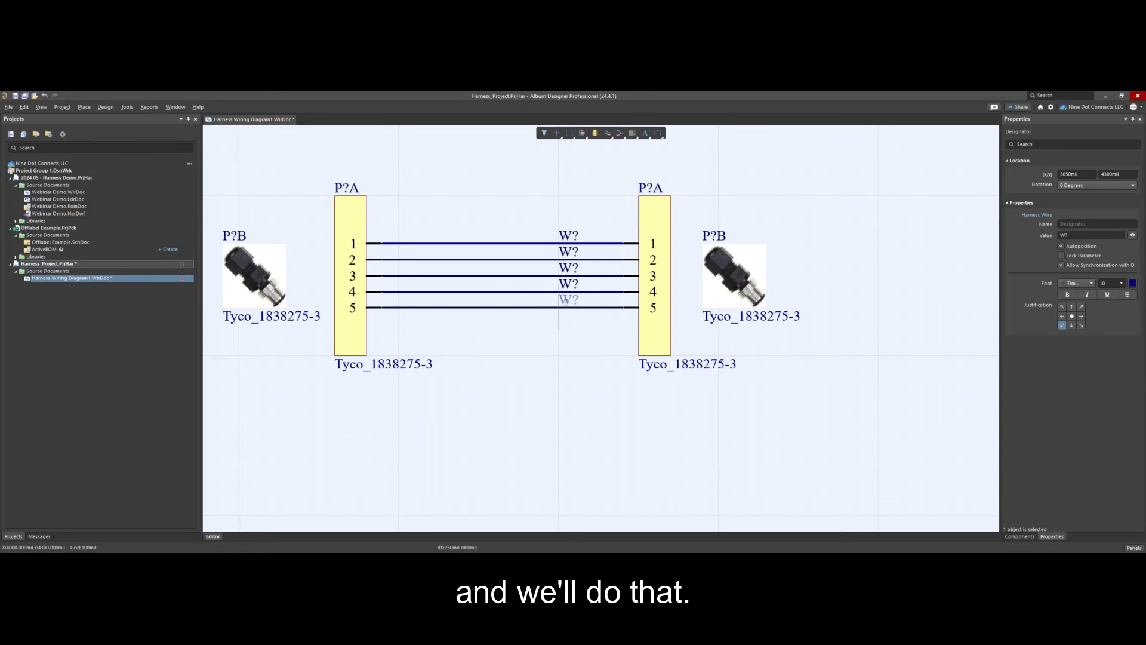
click(486, 395)
drag(391, 365, 327, 365)
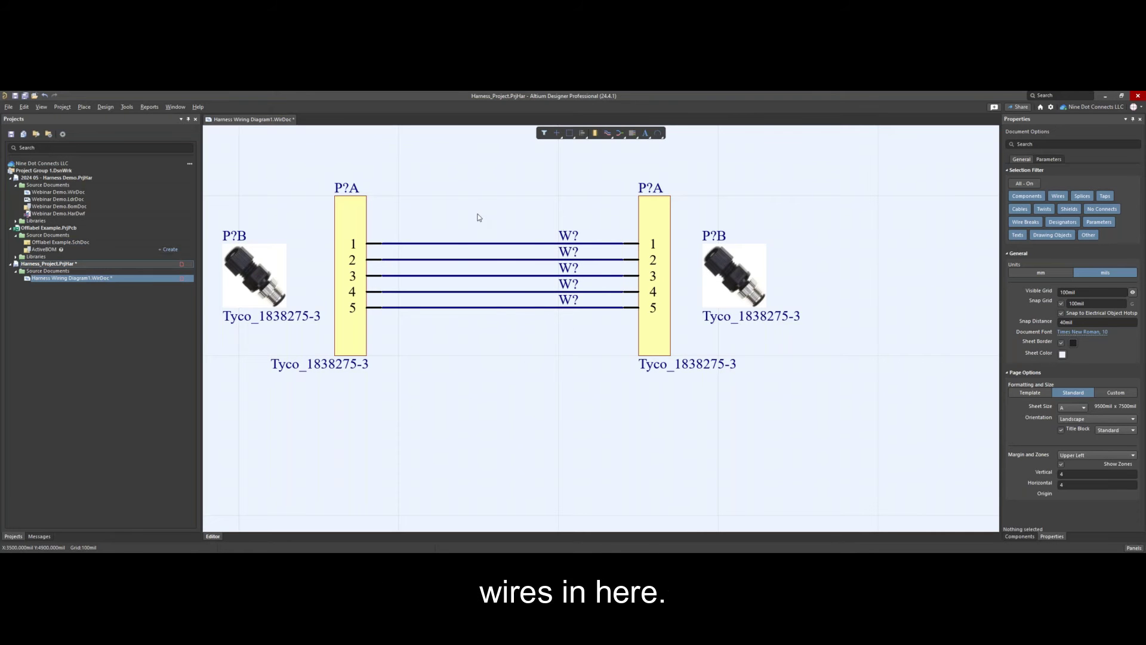
Place a harness cable about 350 by 700 mil around all five wires near the first connector
click(84, 107)
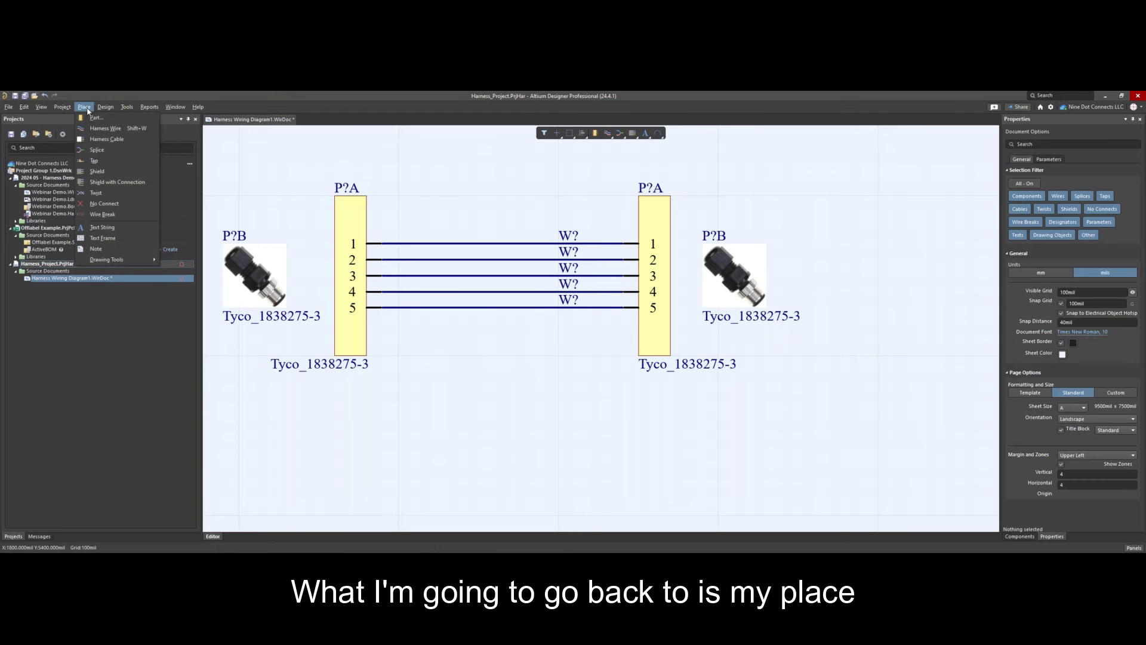
click(107, 139)
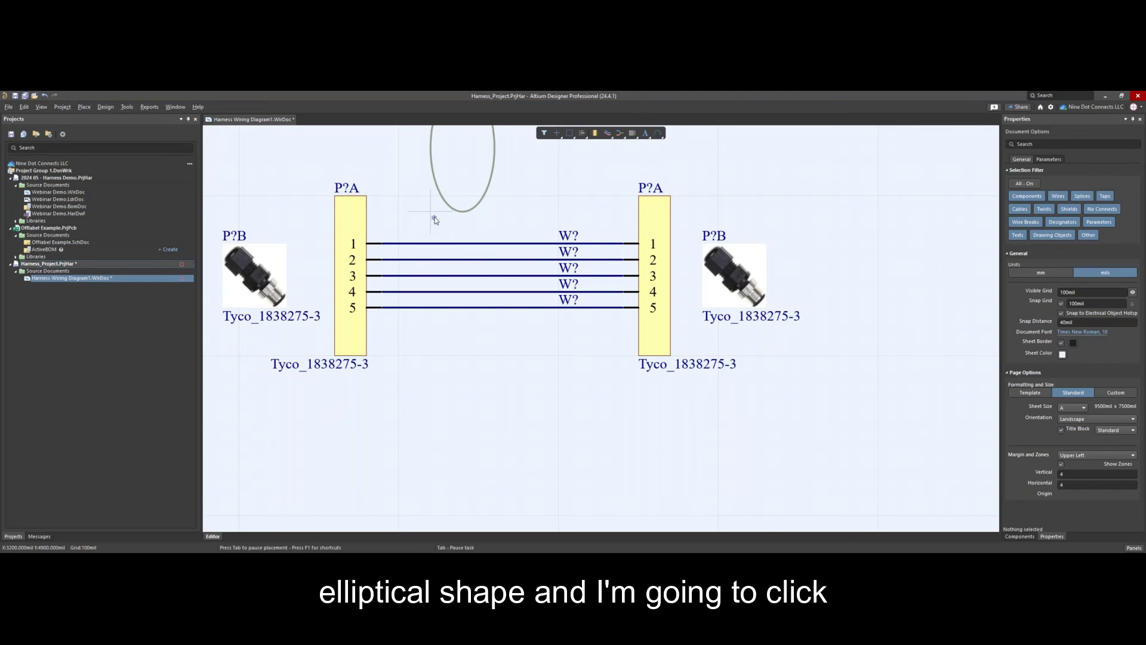
click(434, 219)
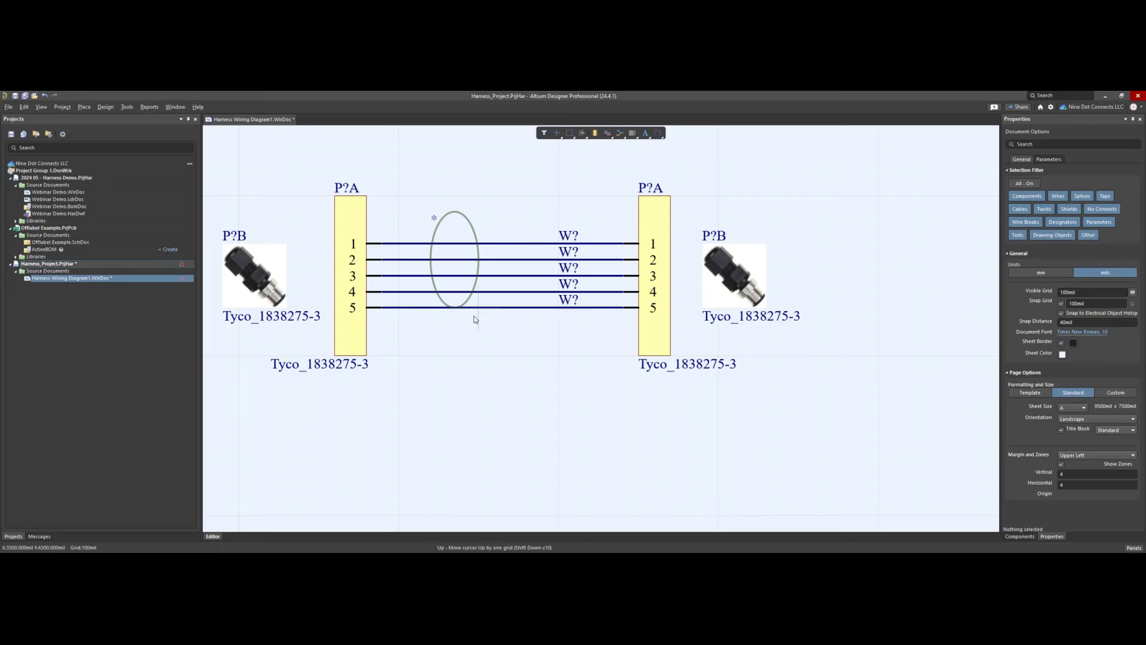
click(467, 333)
right_click(483, 392)
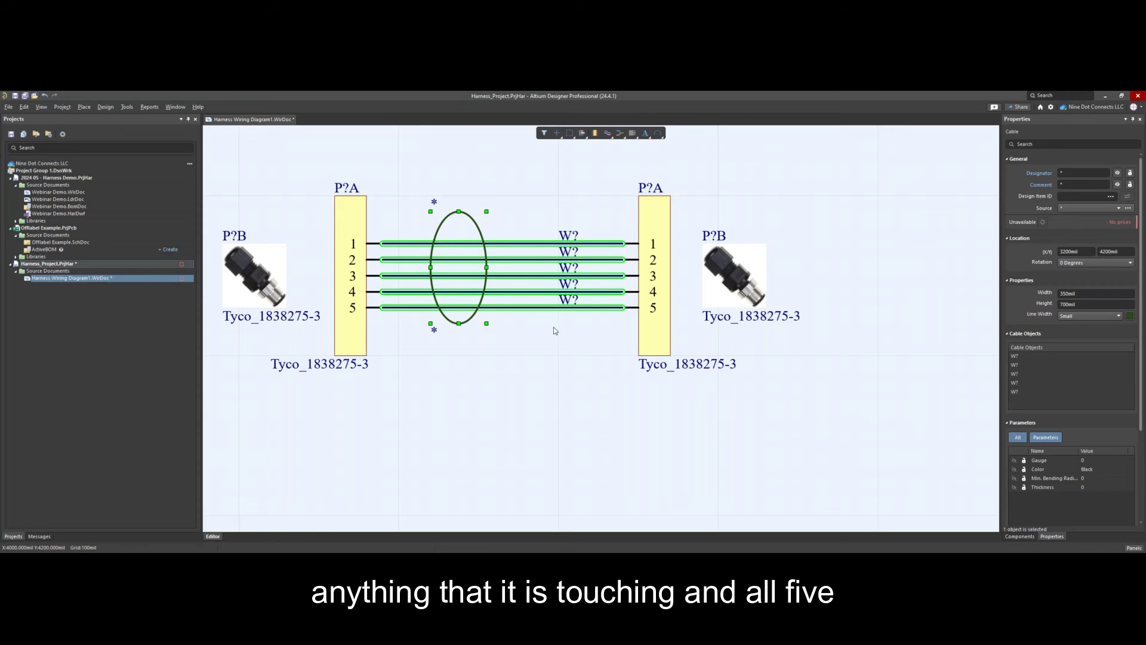
Resize the cable ellipse to 200 mil wide and 600 mil high
click(468, 213)
click(469, 216)
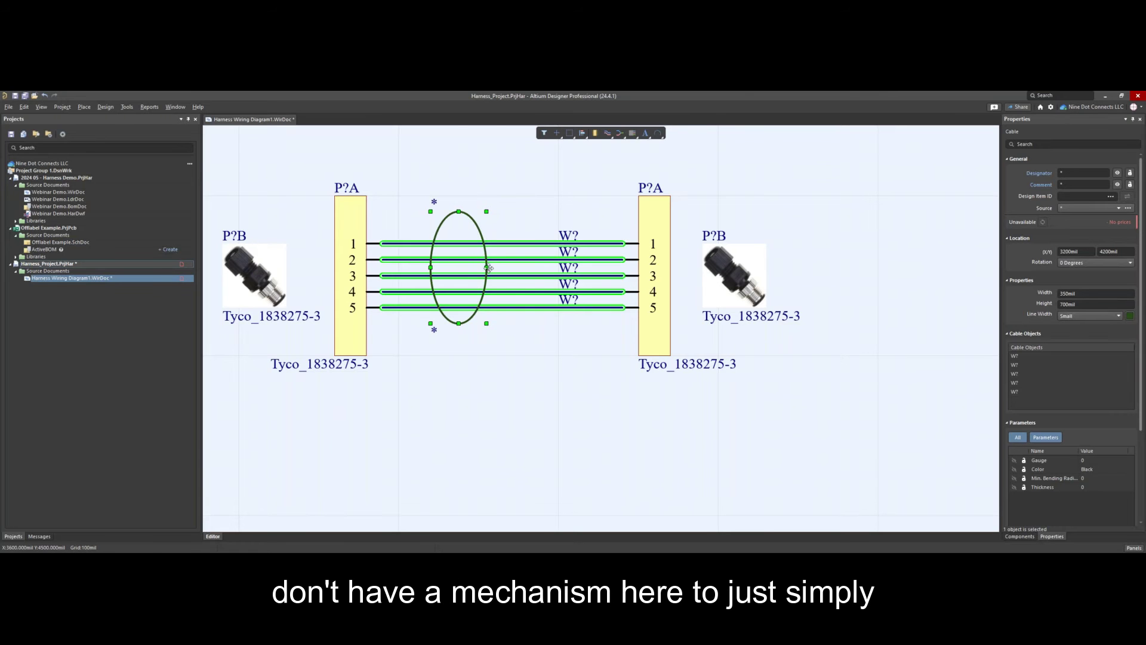
mouse_move(487, 268)
mouse_down()
mouse_move(536, 257)
mouse_move(474, 275)
mouse_up()
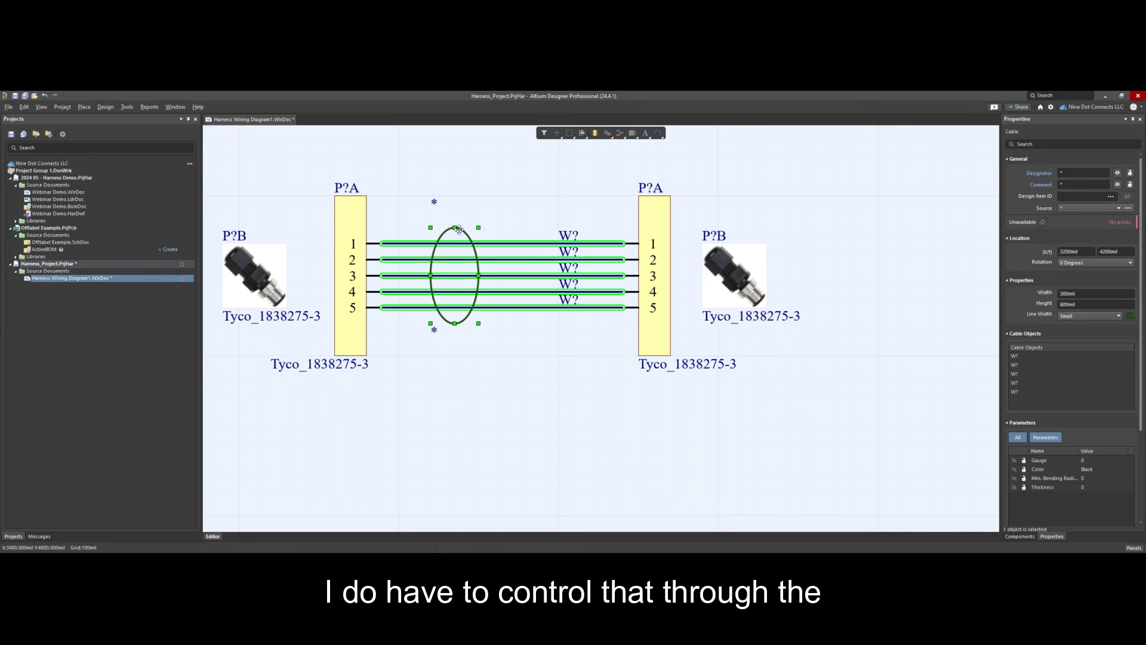
click(1083, 292)
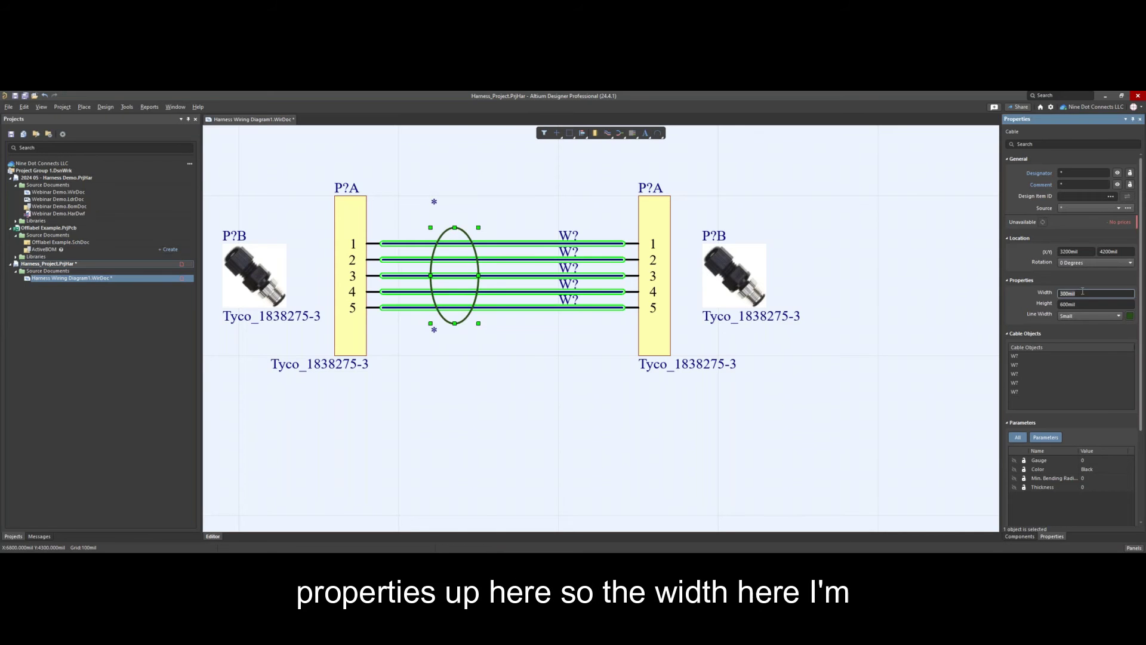
text(200)
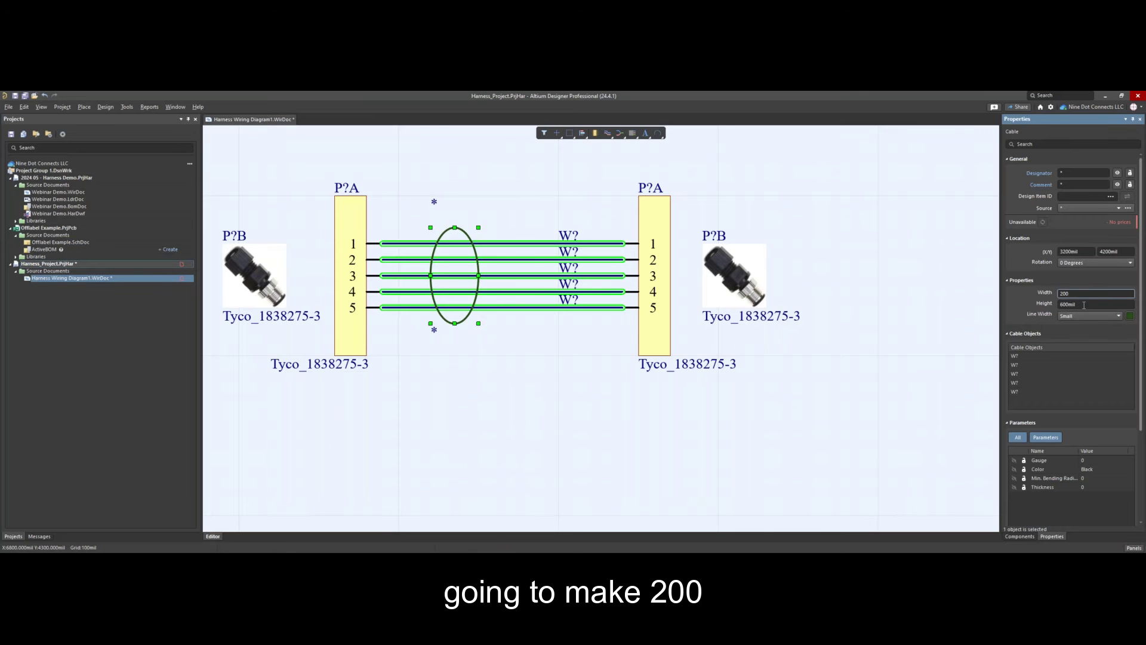
key(Tab)
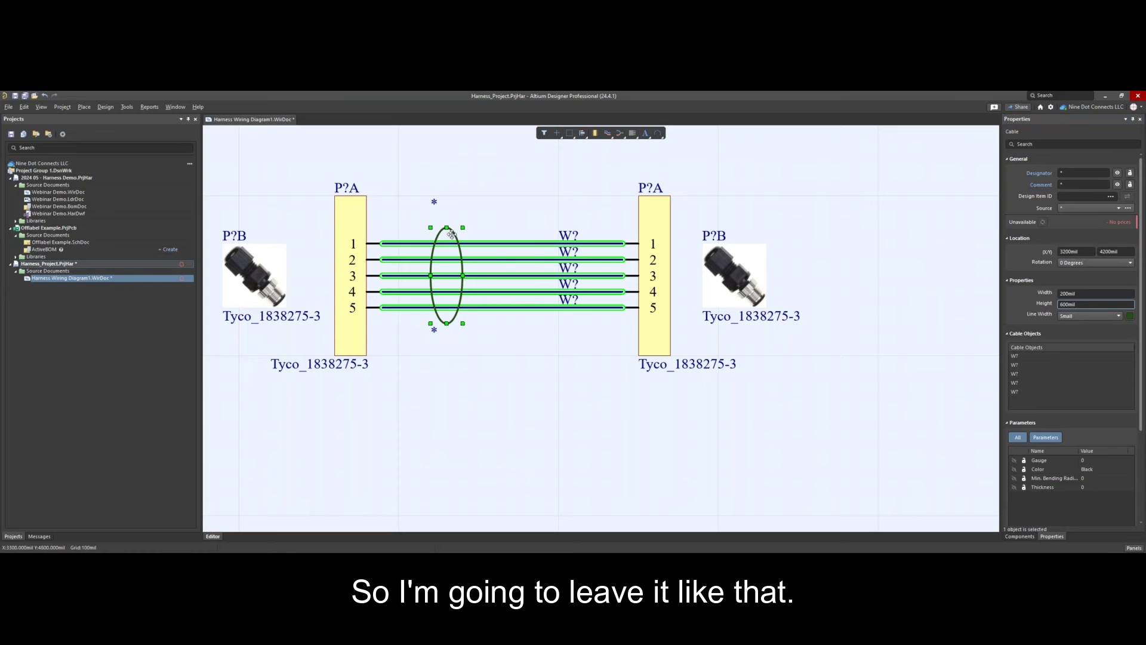
Set the cable's designator to CB?, hide its comment, and deselect it
click(1069, 174)
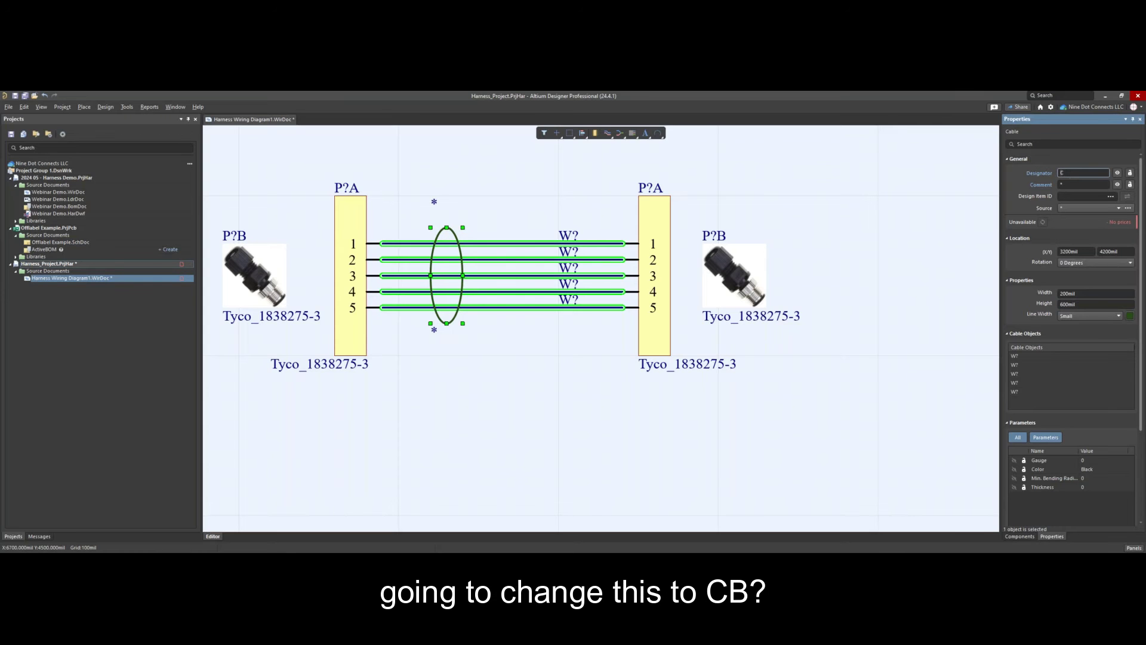
text(CB?)
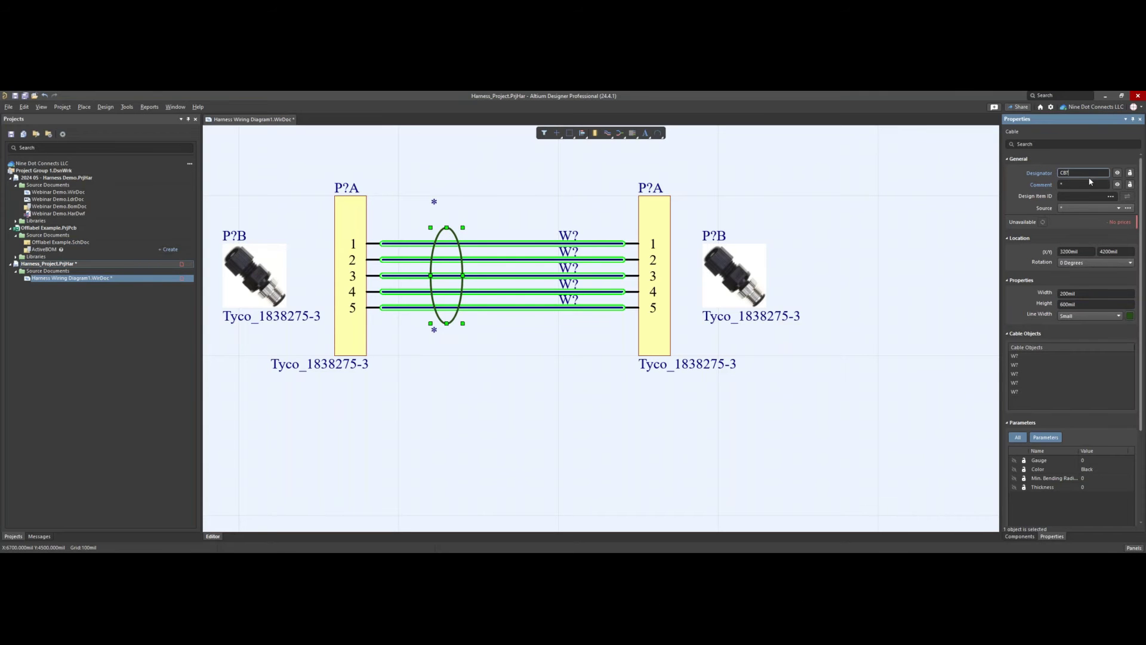
click(1117, 185)
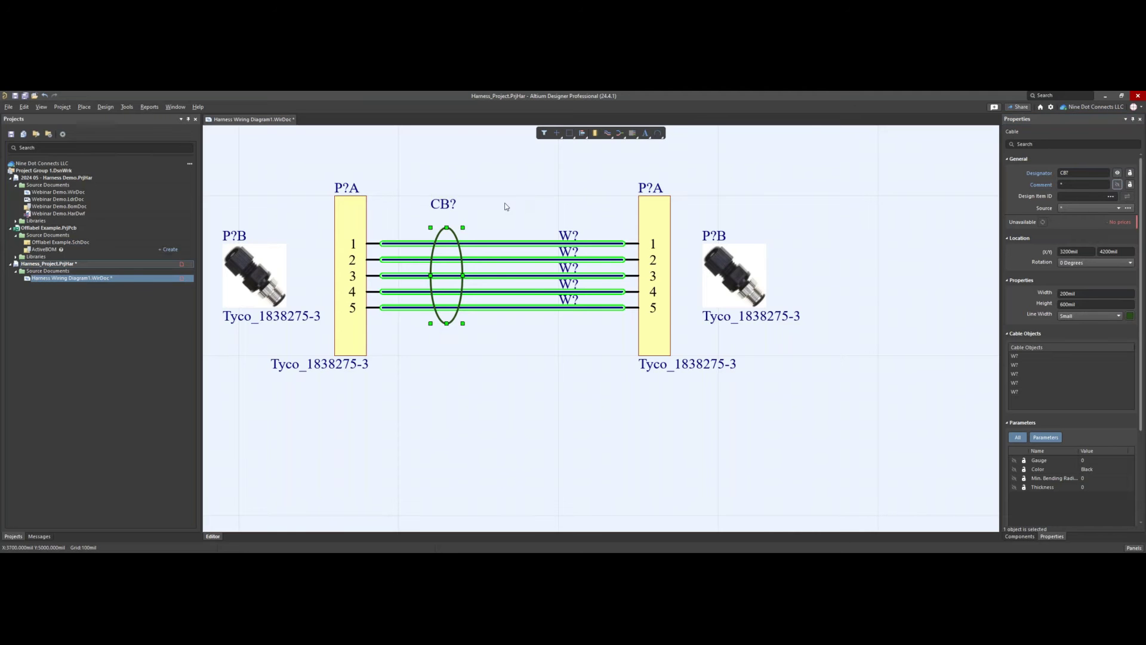
ctrl+scroll(489, 199, down, 1)
right_drag(457, 350, 464, 409)
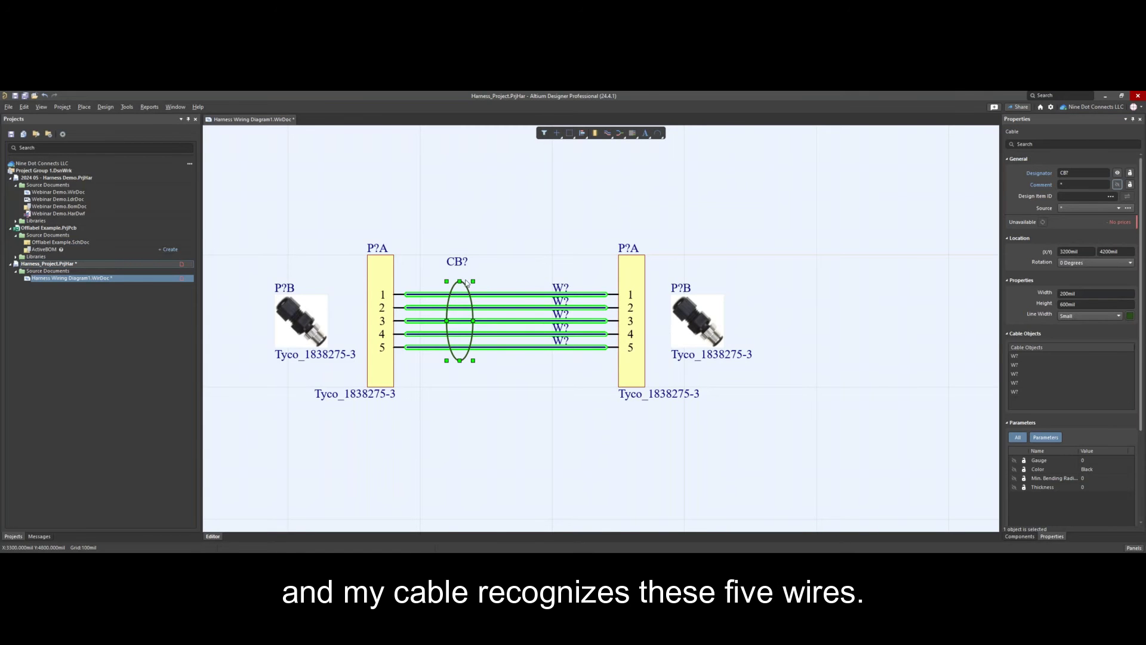
click(343, 183)
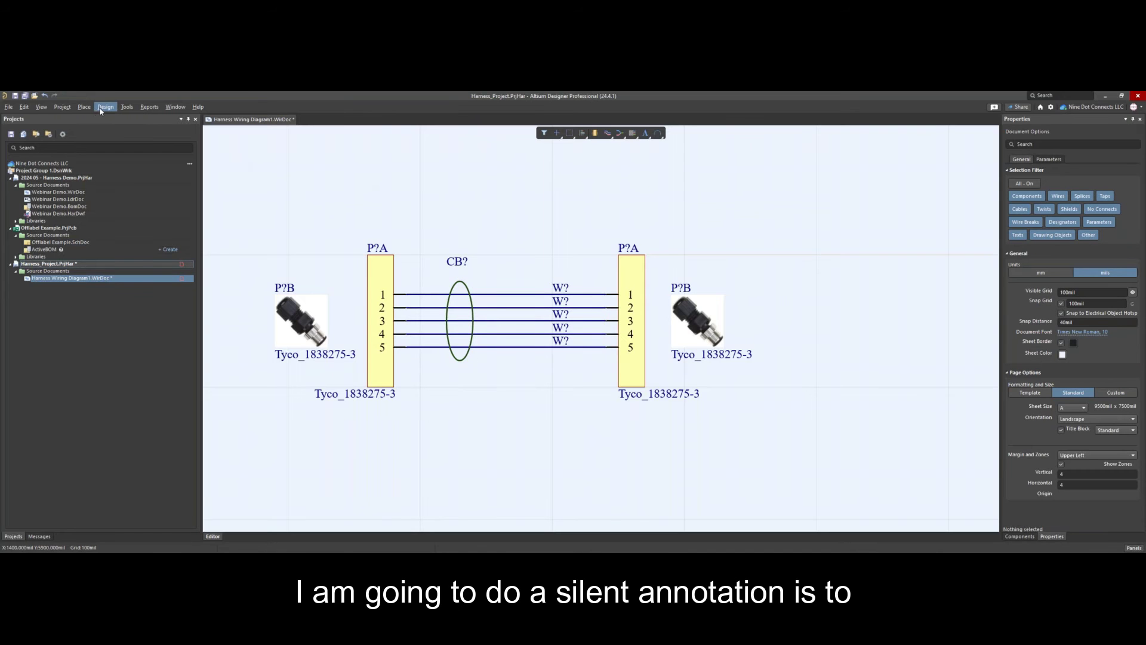
Annotate the harness wiring diagrams quietly and accept the designator changes
click(127, 107)
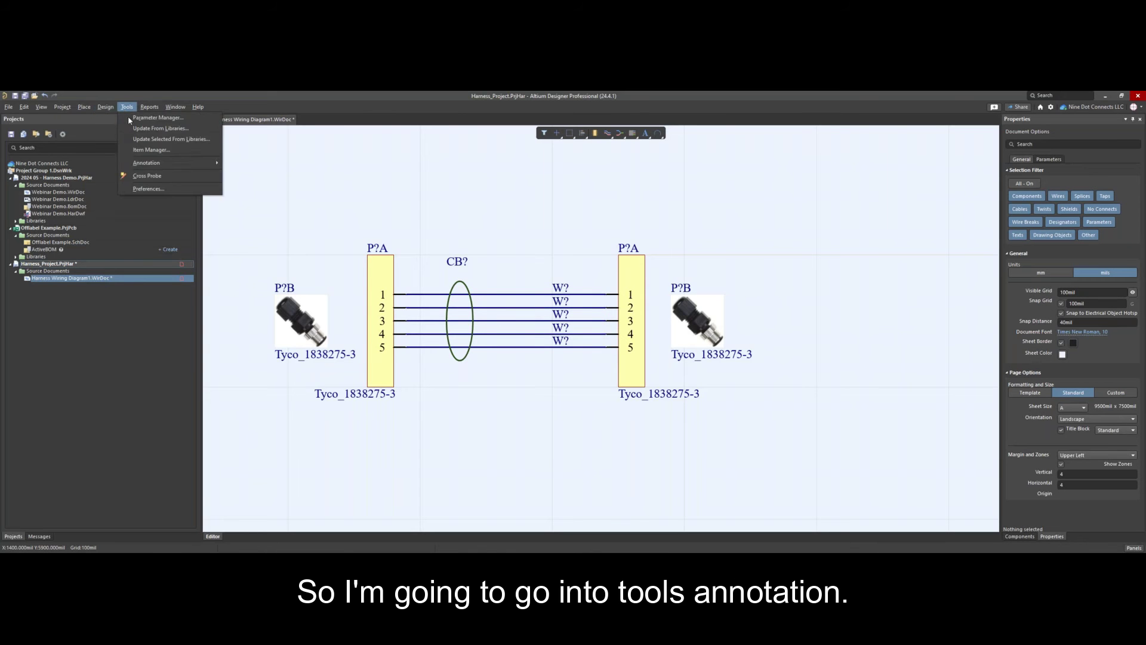
mouse_move(150, 163)
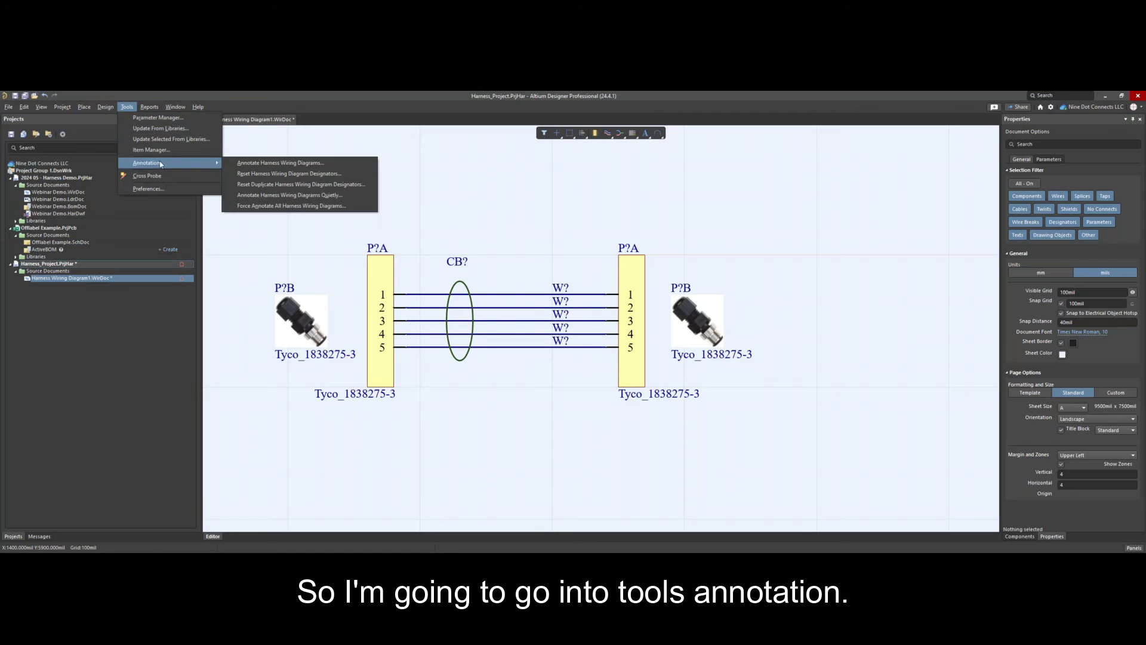
click(285, 195)
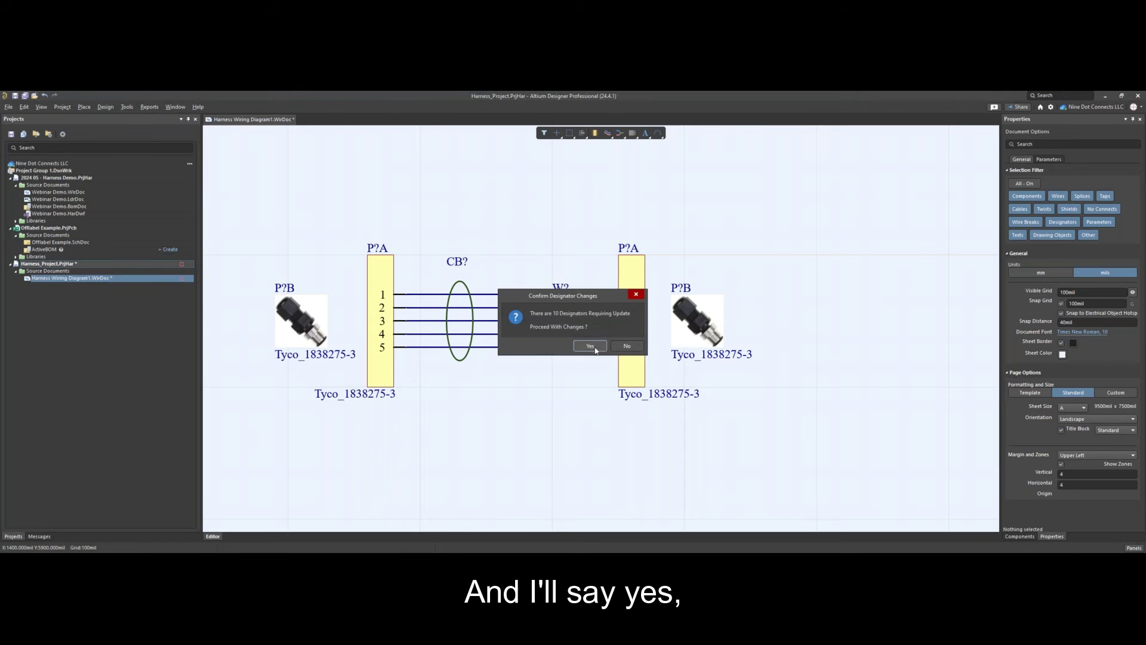
click(595, 360)
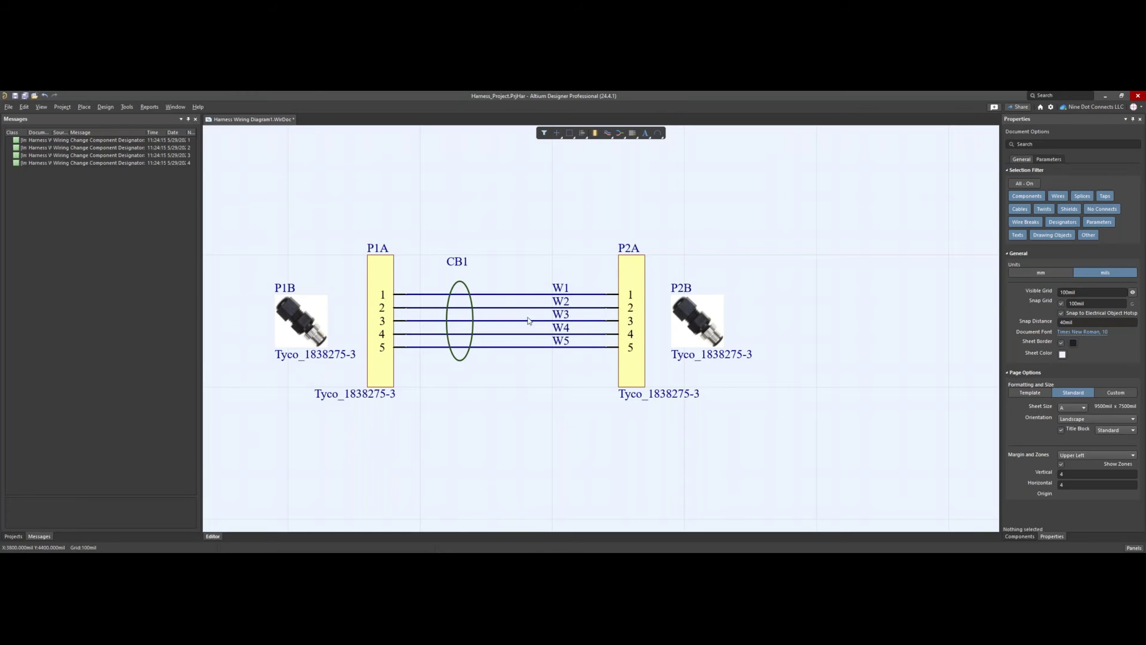
Place a splice on wire W5 between the cable ellipse and the second connector
ctrl+scroll(553, 411, down, 3)
right_drag(551, 405, 515, 396)
ctrl+scroll(531, 352, up, 4)
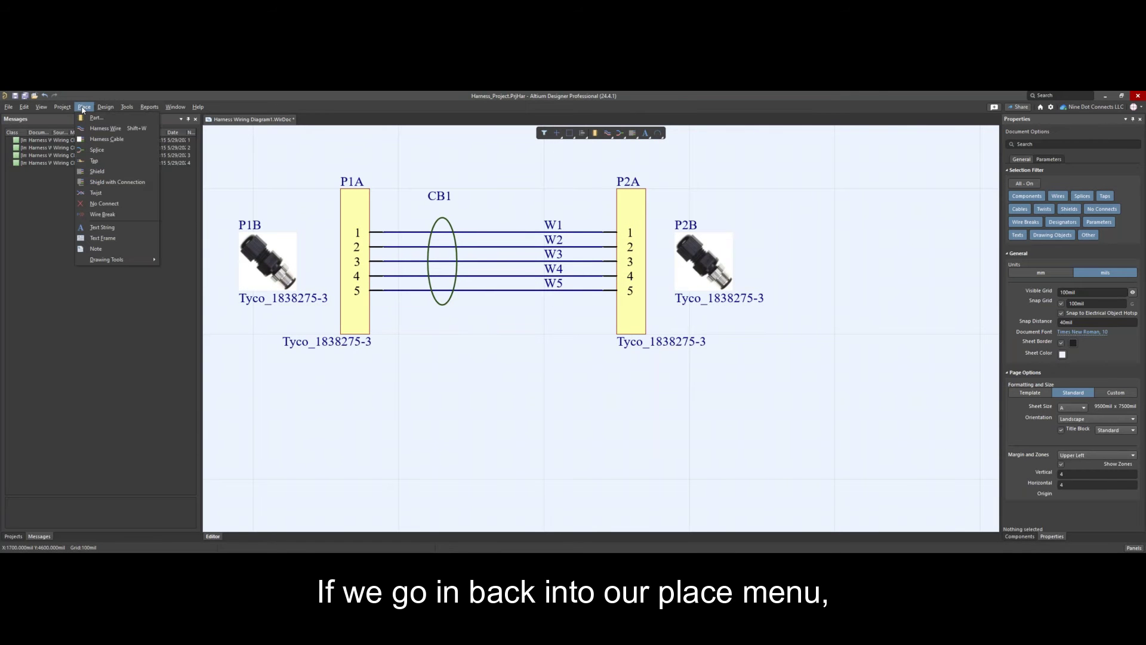
click(95, 151)
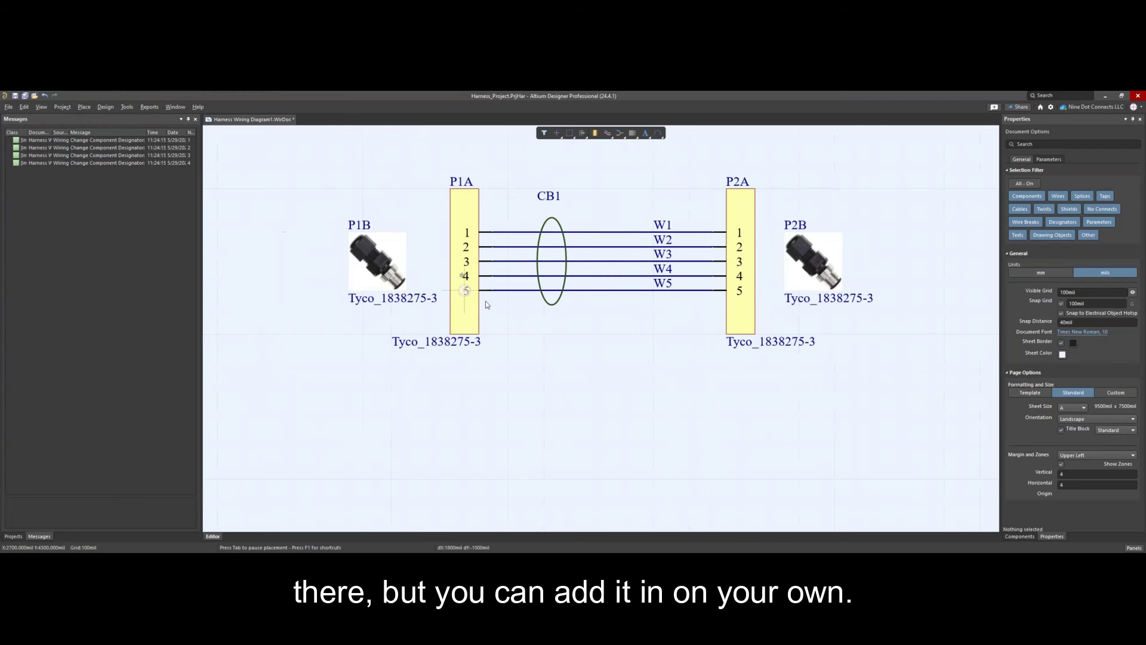
click(627, 291)
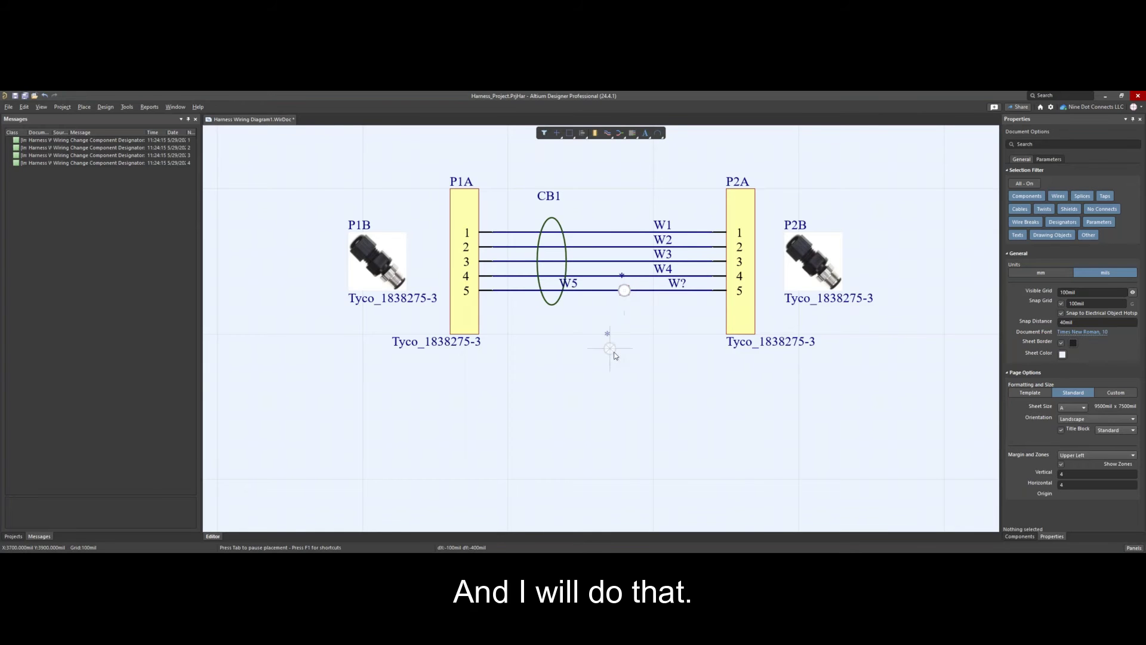
Finish the splice placement on wire W5
right_click(610, 348)
right_drag(692, 330, 649, 331)
ctrl+scroll(649, 331, up, 4)
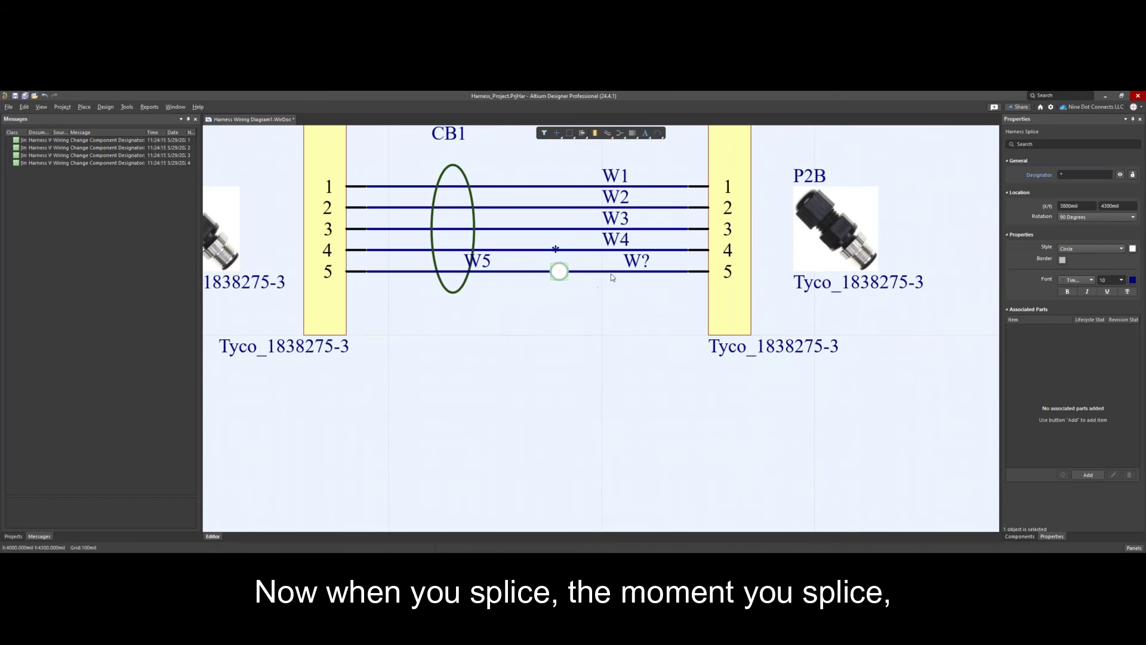
Set the designator of the wire segment between the splice and the second connector to W5, and deselect it
click(506, 274)
click(619, 273)
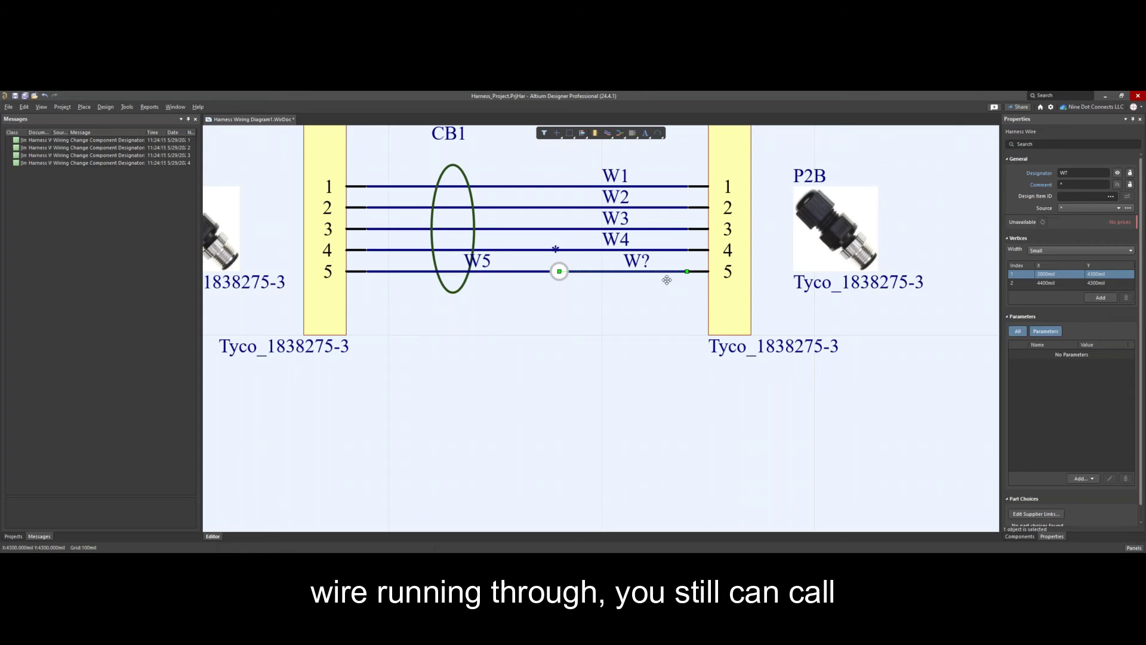
click(1073, 173)
text(5)
key(Return)
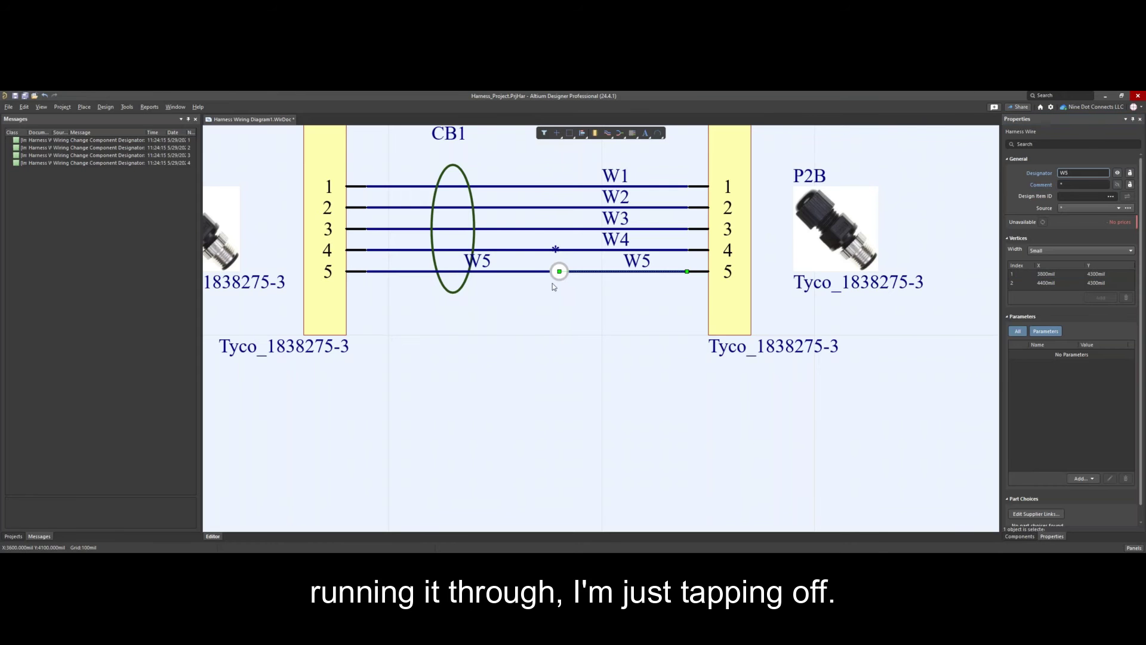
click(613, 381)
right_drag(535, 355, 546, 326)
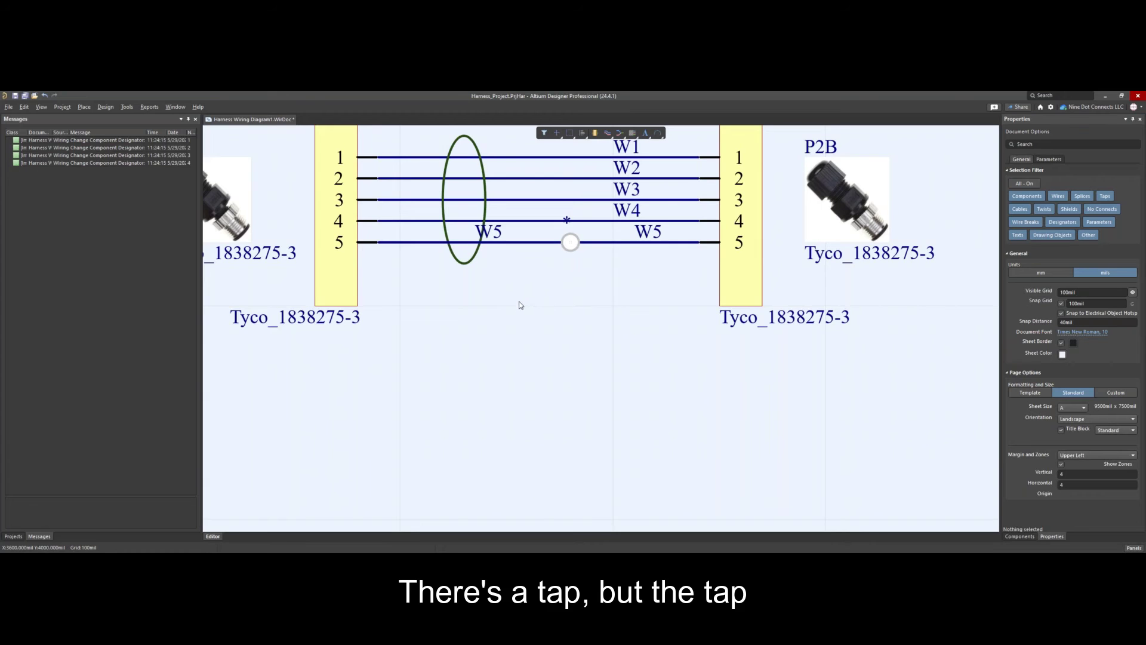
mouse_move(529, 315)
right_down()
mouse_move(519, 340)
mouse_move(535, 332)
right_up()
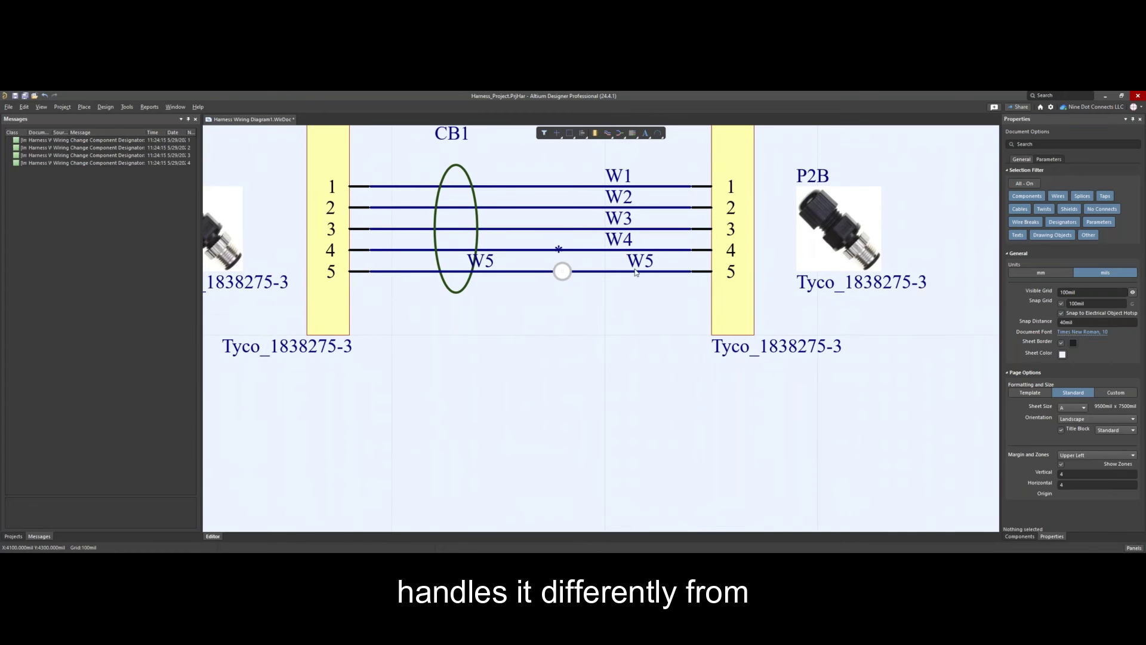
Align the designator of the segment after the splice under W4, and rename that wire segment W6
drag(639, 262, 618, 262)
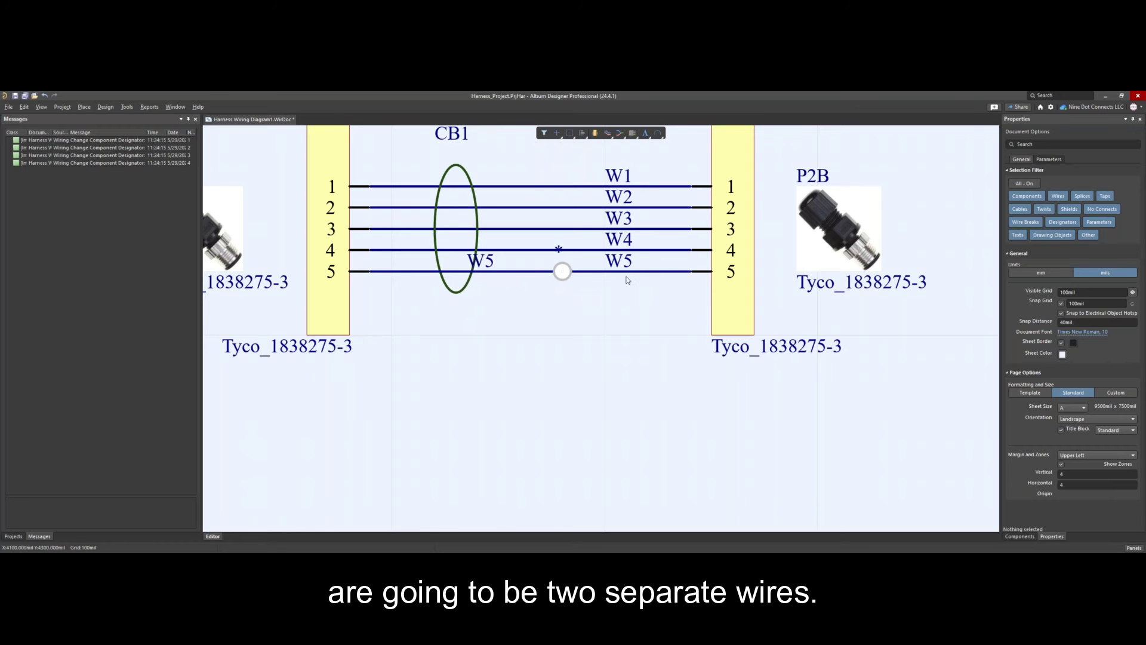
click(637, 272)
click(1073, 172)
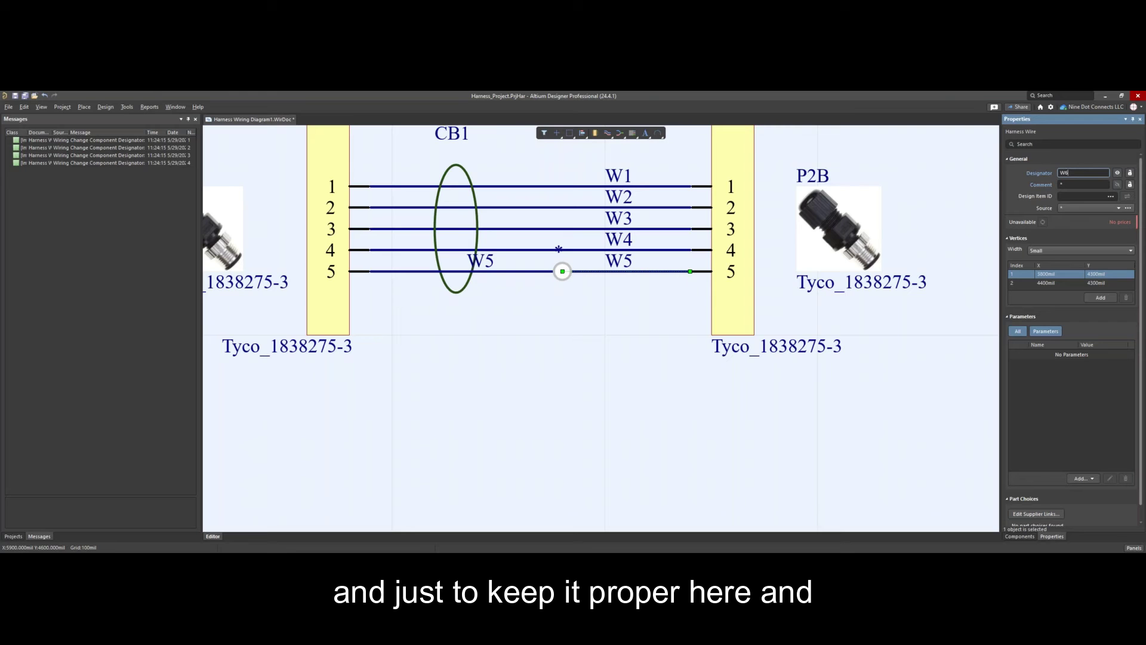
text(6)
key(Return)
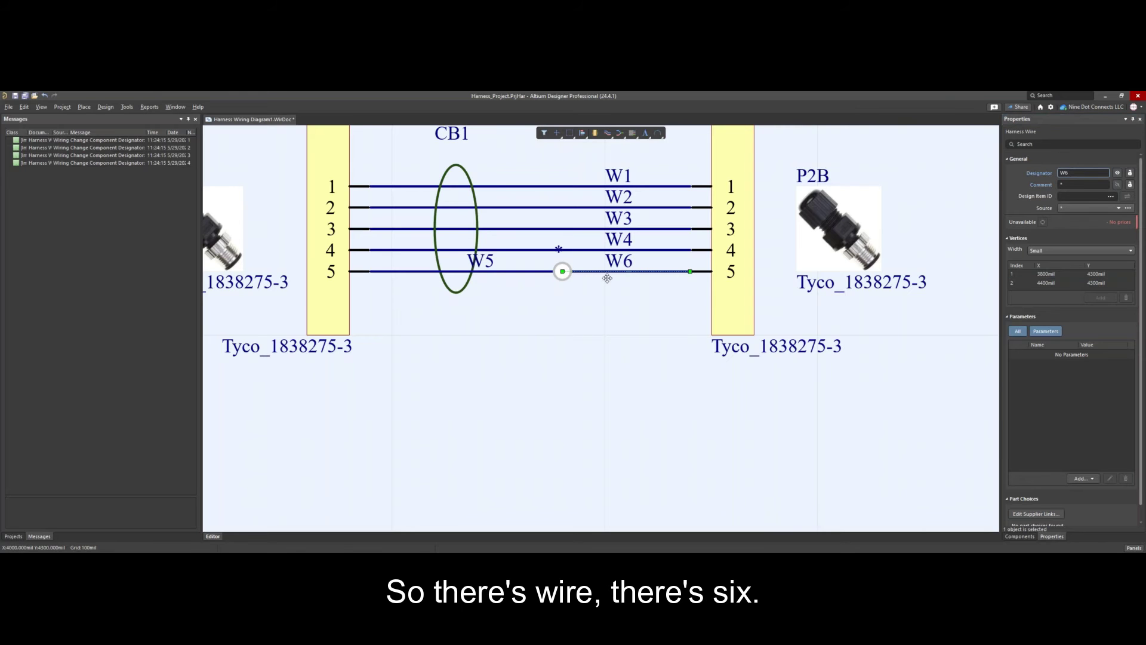
click(570, 293)
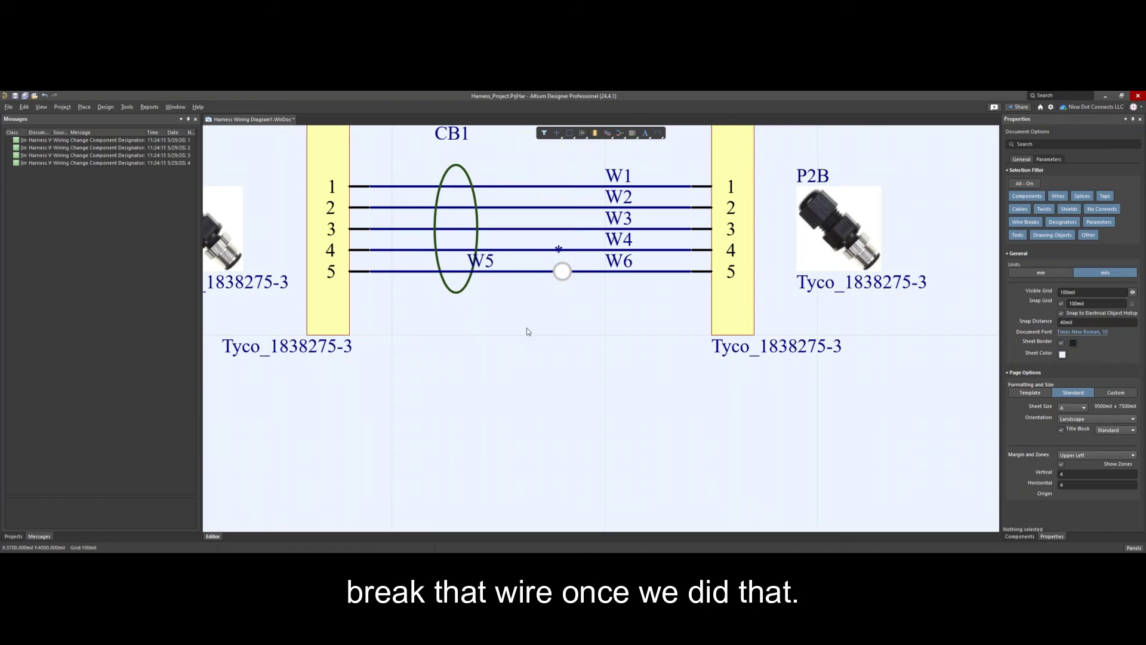
Place a harness wire from the splice, running 300 mil down and about 400 mil right to a free end
click(84, 106)
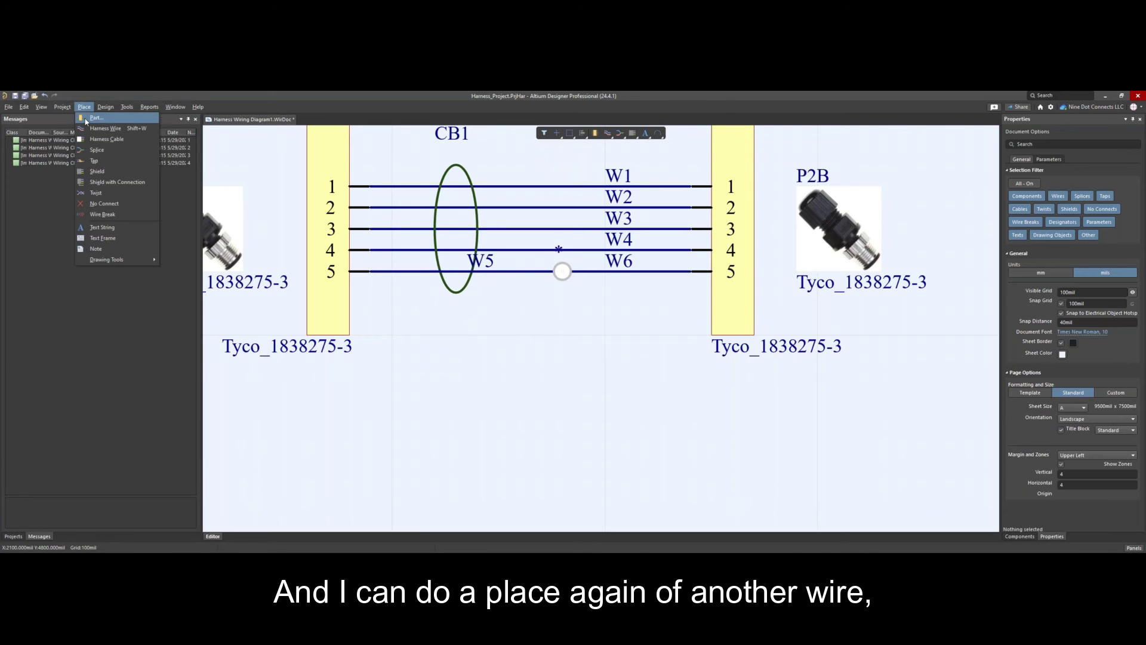
click(91, 130)
click(562, 271)
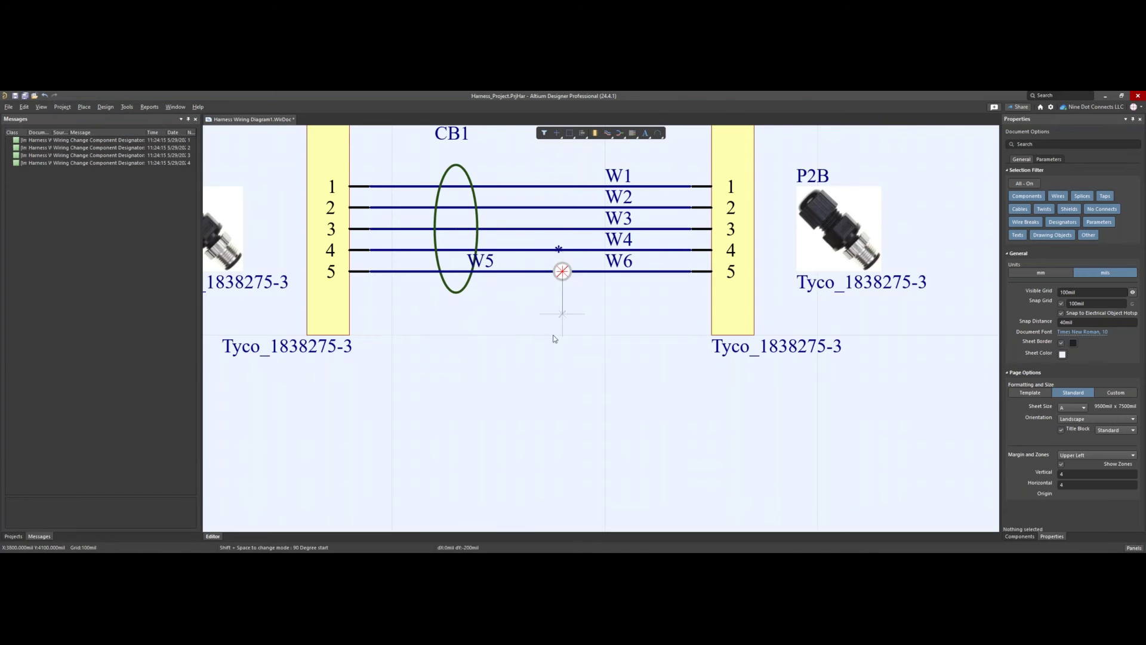
key(shift+space)
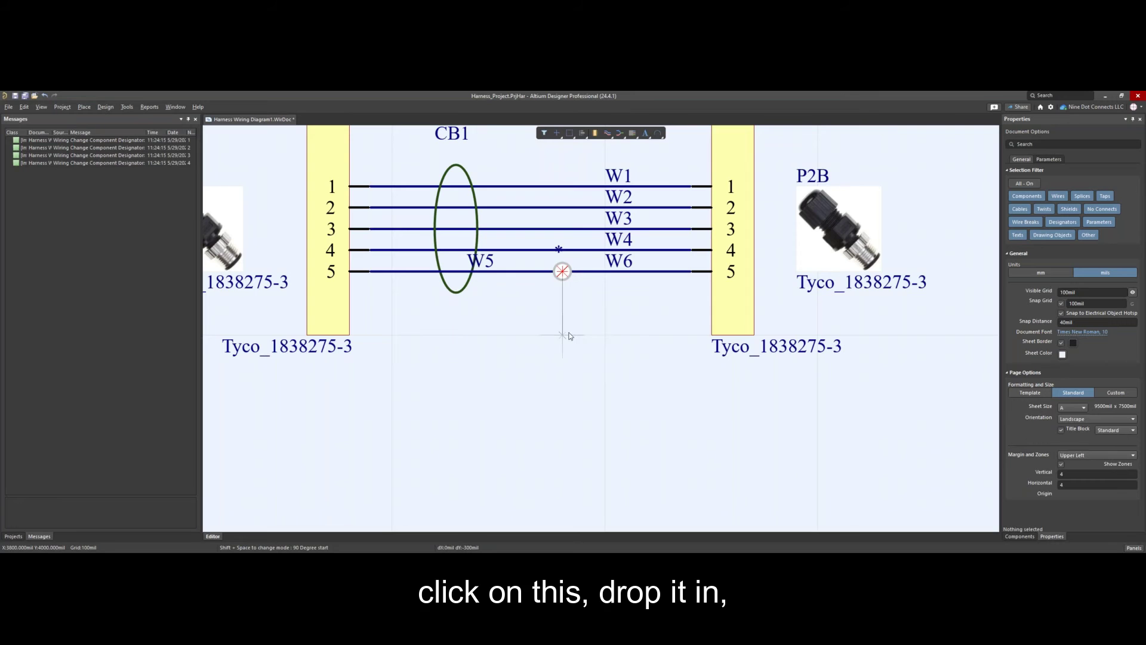
click(648, 335)
right_click(648, 335)
right_click(541, 356)
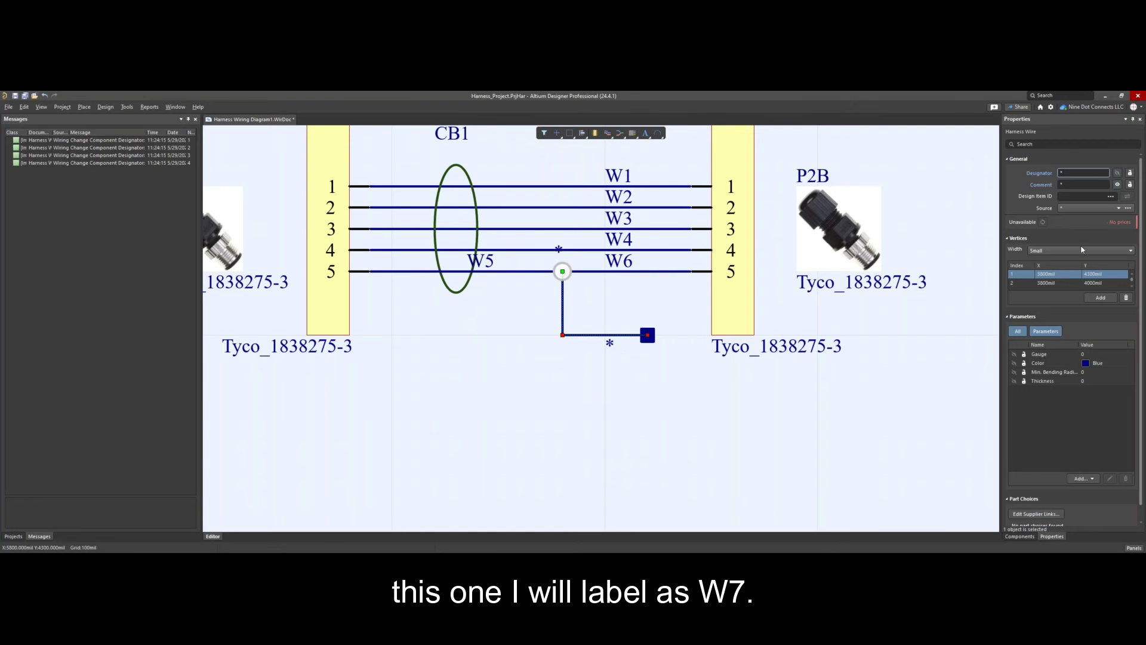
Set the new branch wire's designator to W7, make it visible, and hide the wire's comment
click(1080, 173)
key(BackSpace)
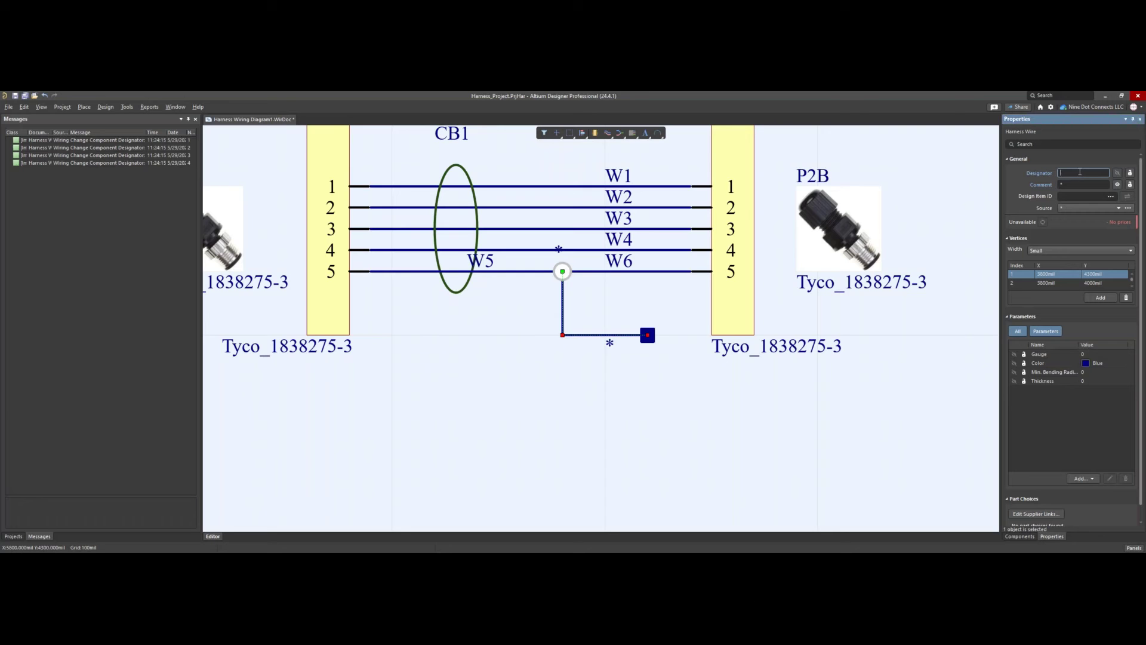
key(BackSpace)
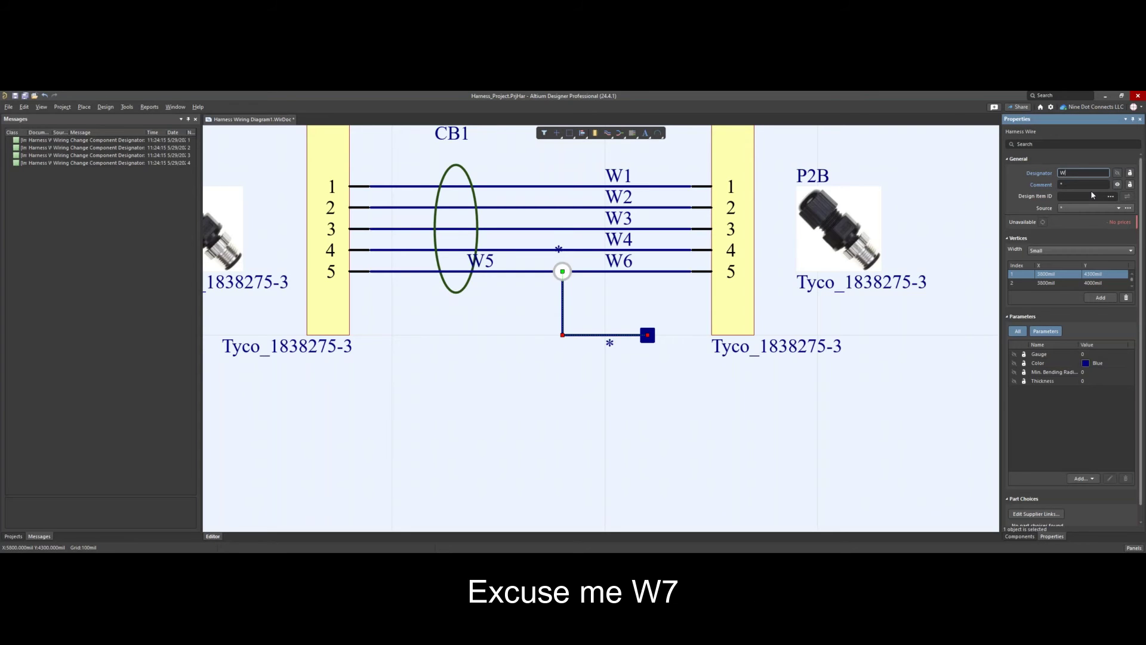
text(7)
click(1118, 172)
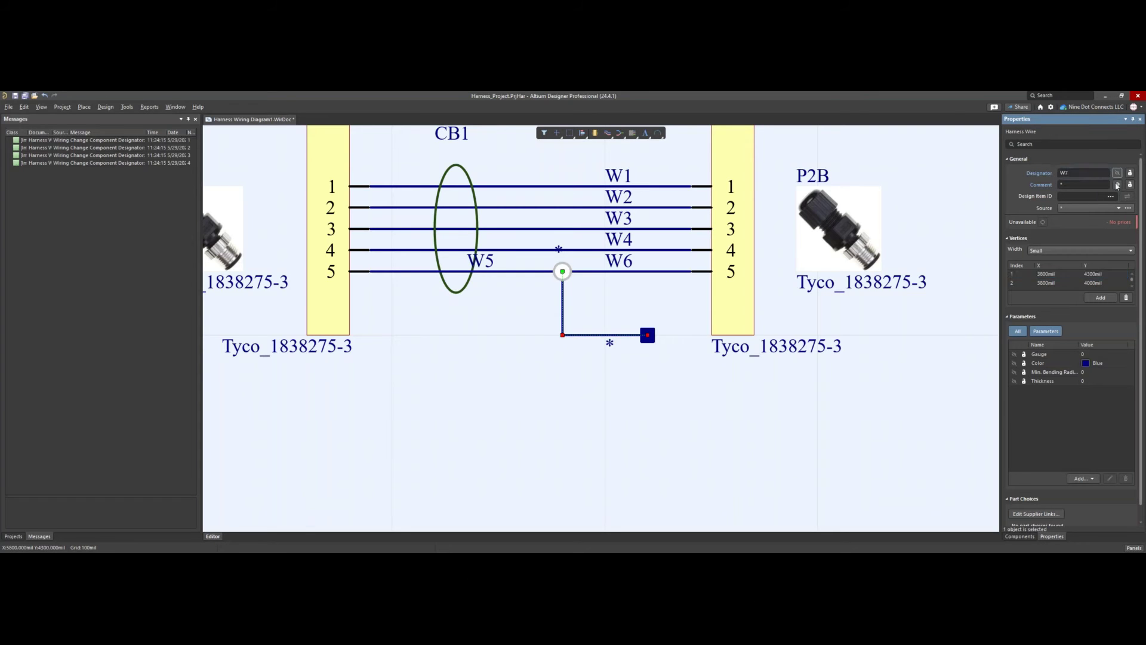
click(1117, 185)
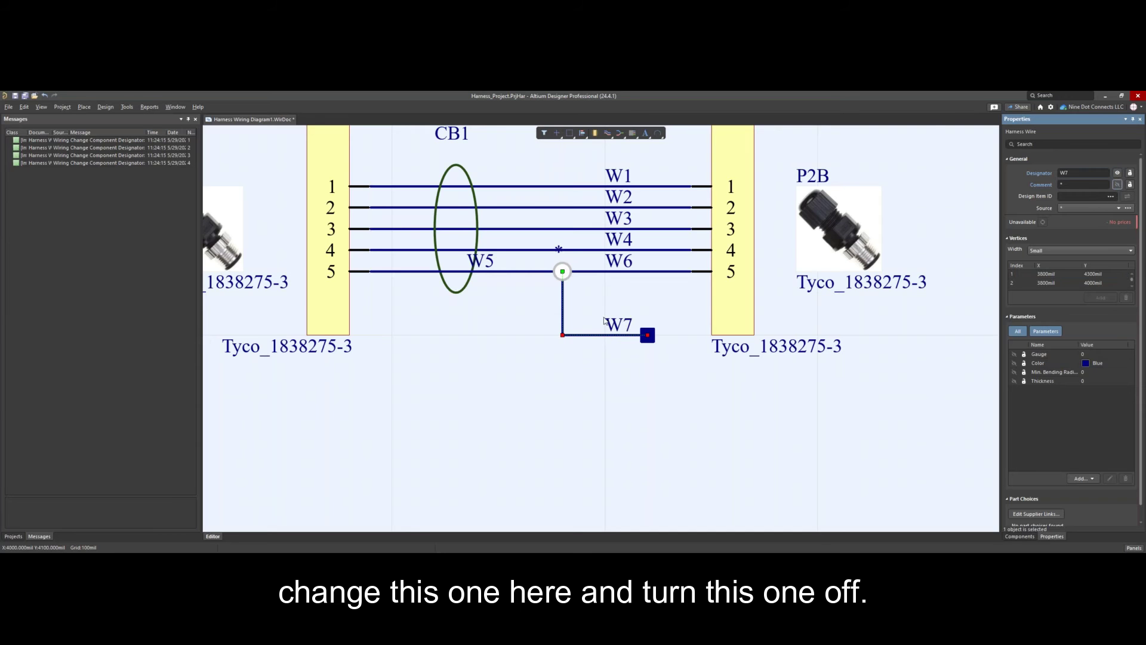
Shift the W7 designator slightly left along its wire and move the W5 designator right, clear of the cable ellipse
drag(618, 320, 600, 321)
click(469, 270)
click(486, 261)
drag(486, 261, 518, 261)
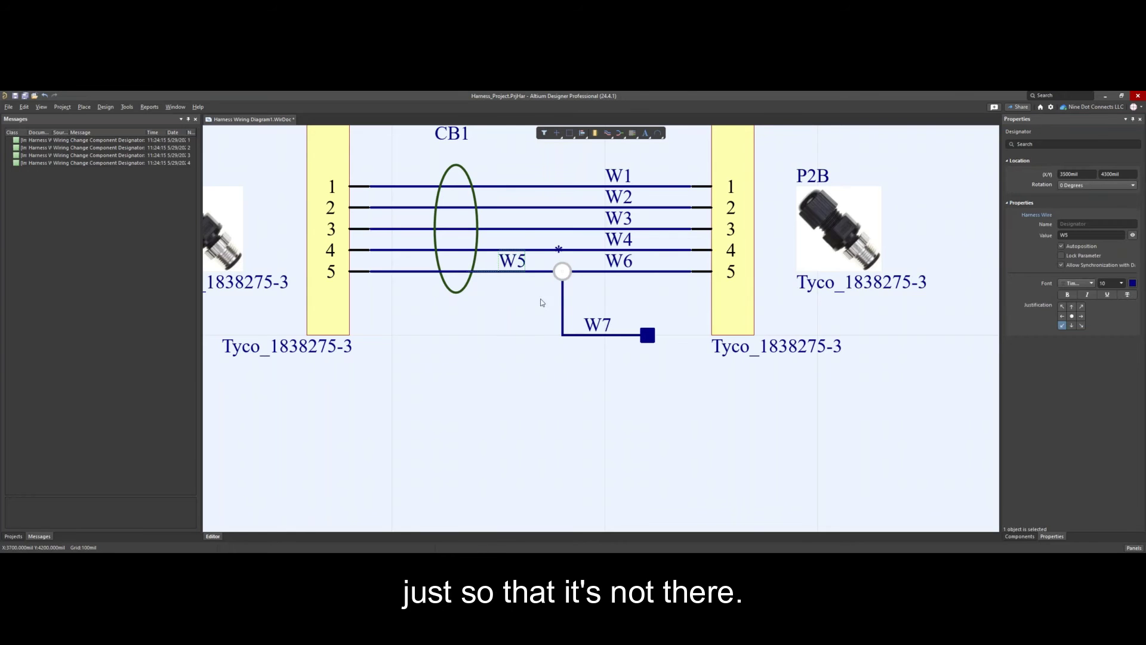
Set the splice's designator to SPL1, hide it on the diagram, and deselect the splice
click(562, 275)
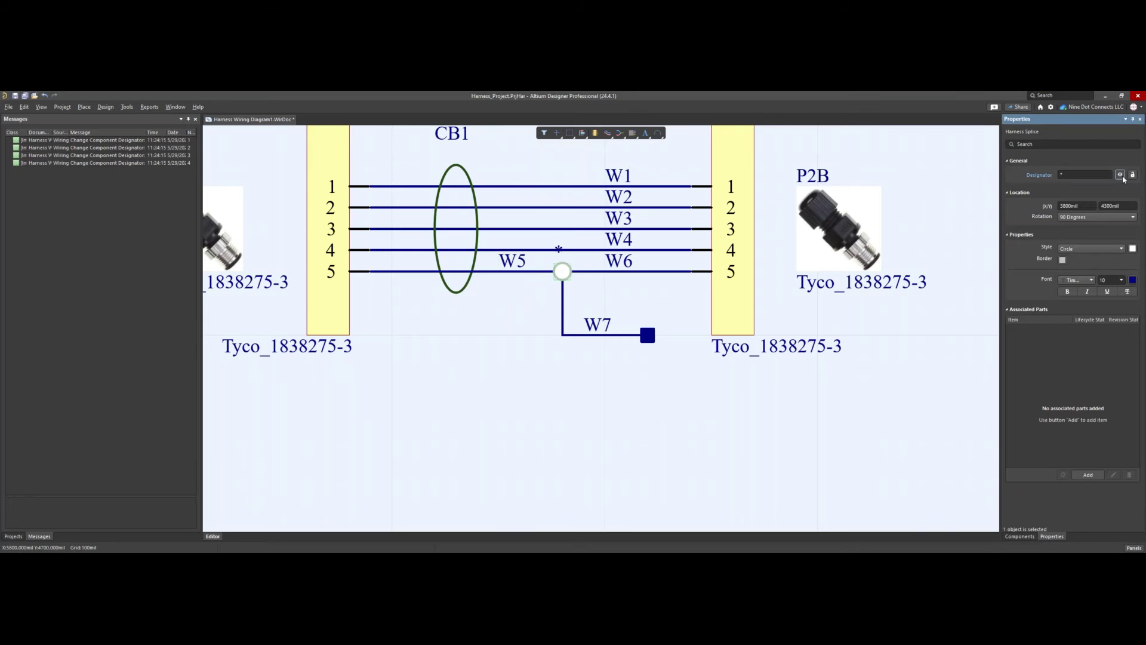
click(1082, 177)
key(BackSpace)
text(SPL)
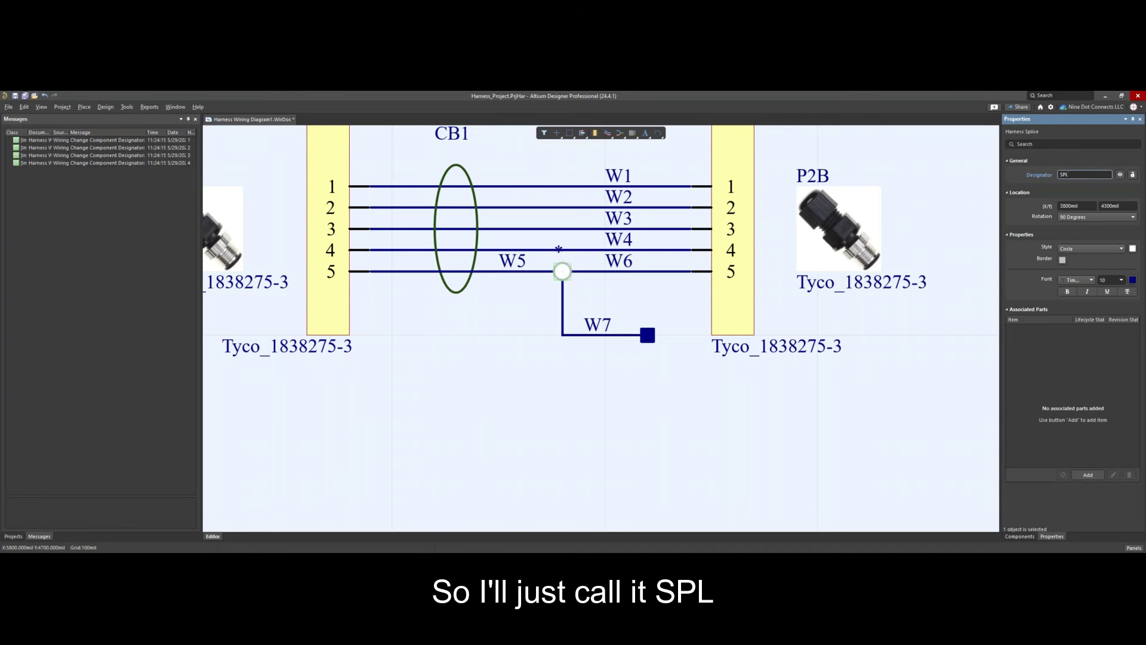
text(1)
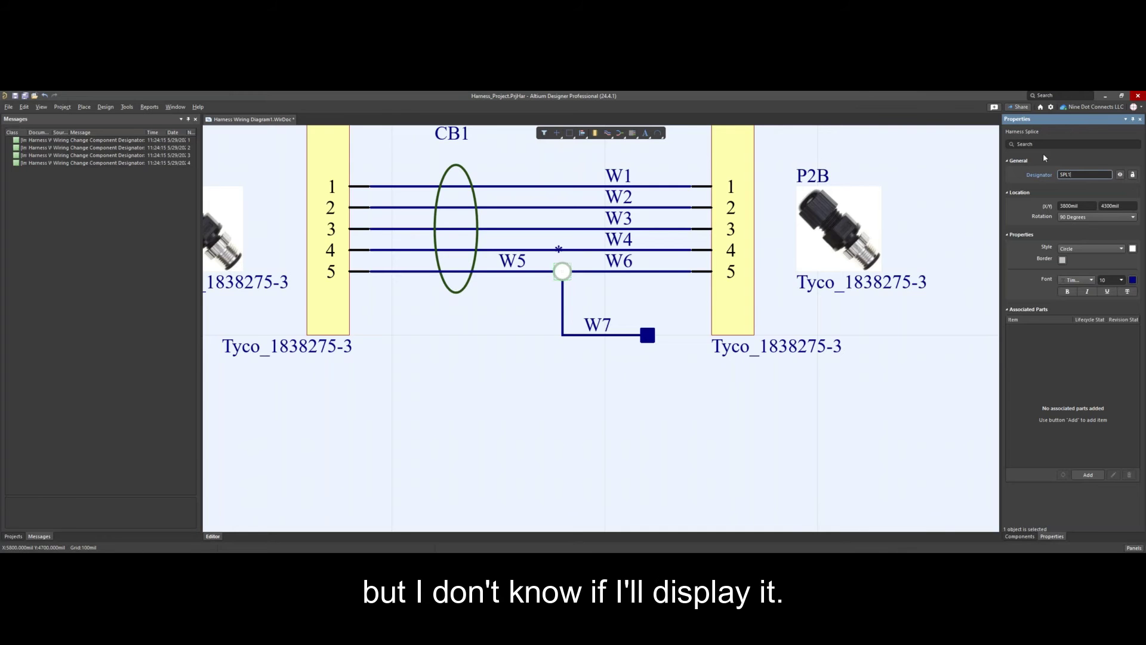
click(1121, 175)
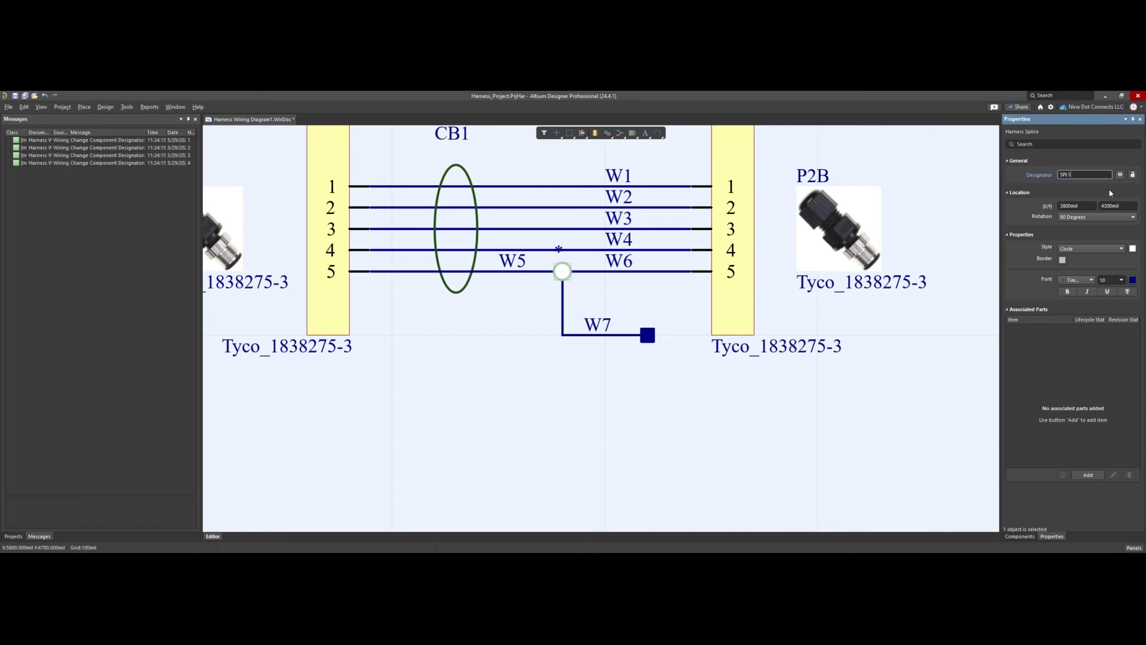
click(1121, 175)
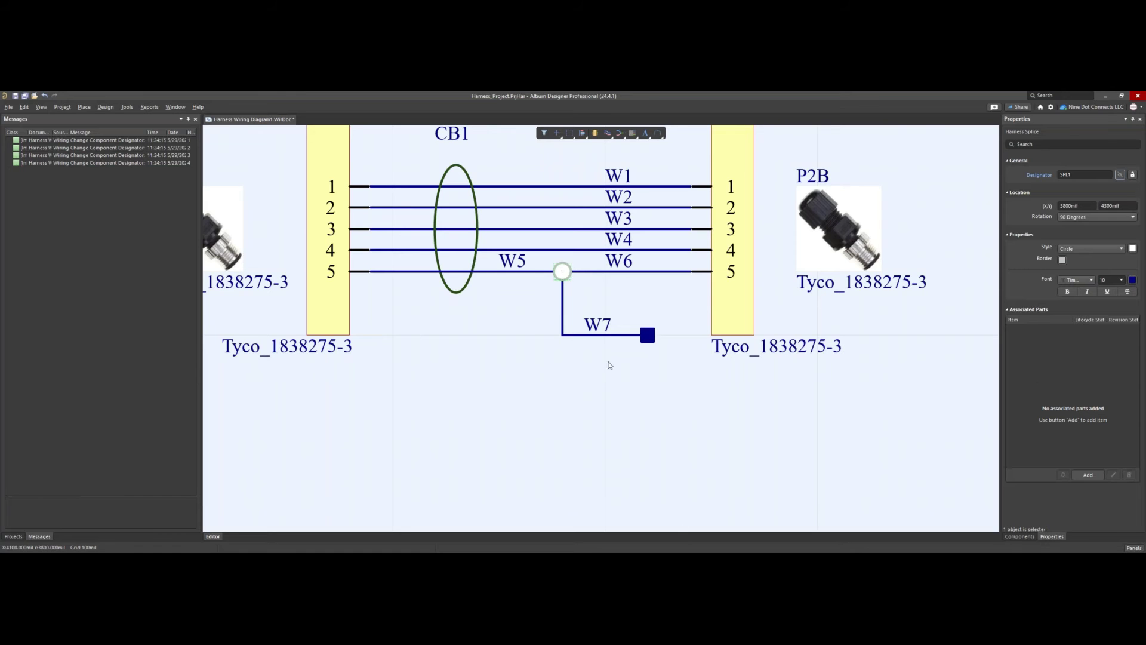
click(496, 309)
Place a tap on wire W1, directly above the splice
click(84, 107)
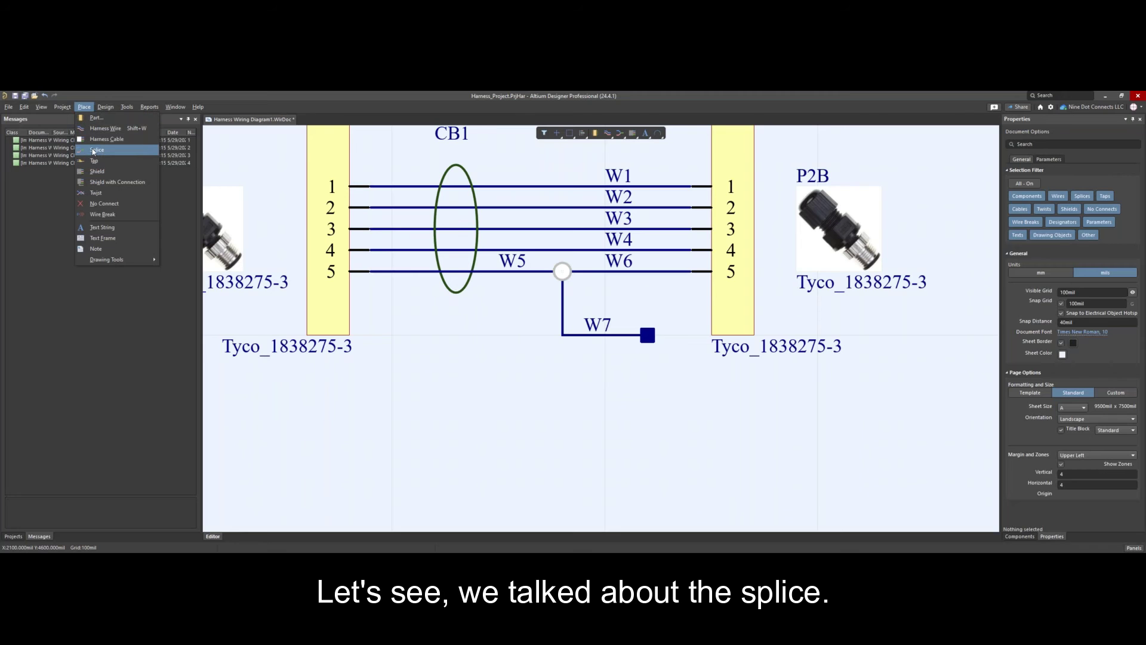
click(94, 161)
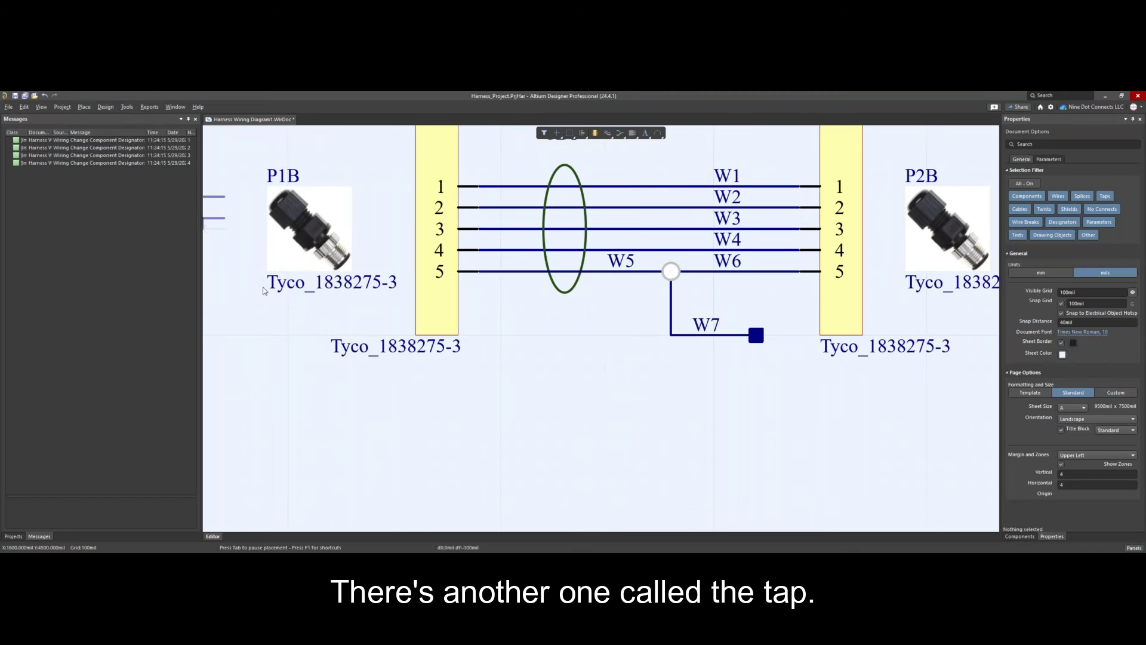
scroll(479, 263, up, 3)
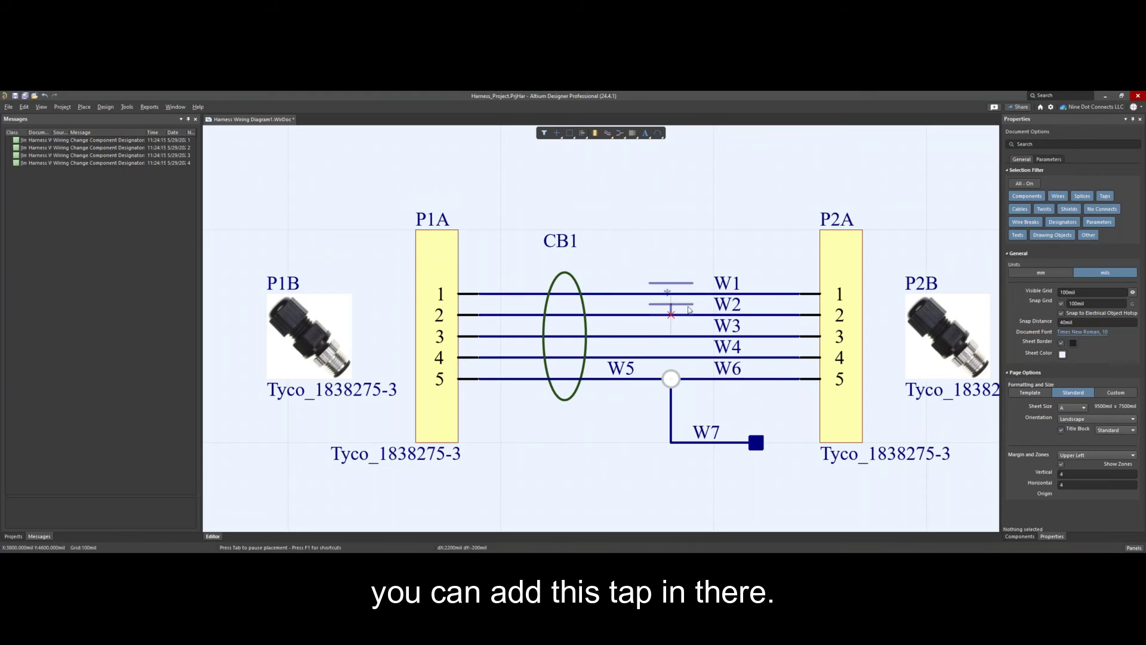
click(671, 293)
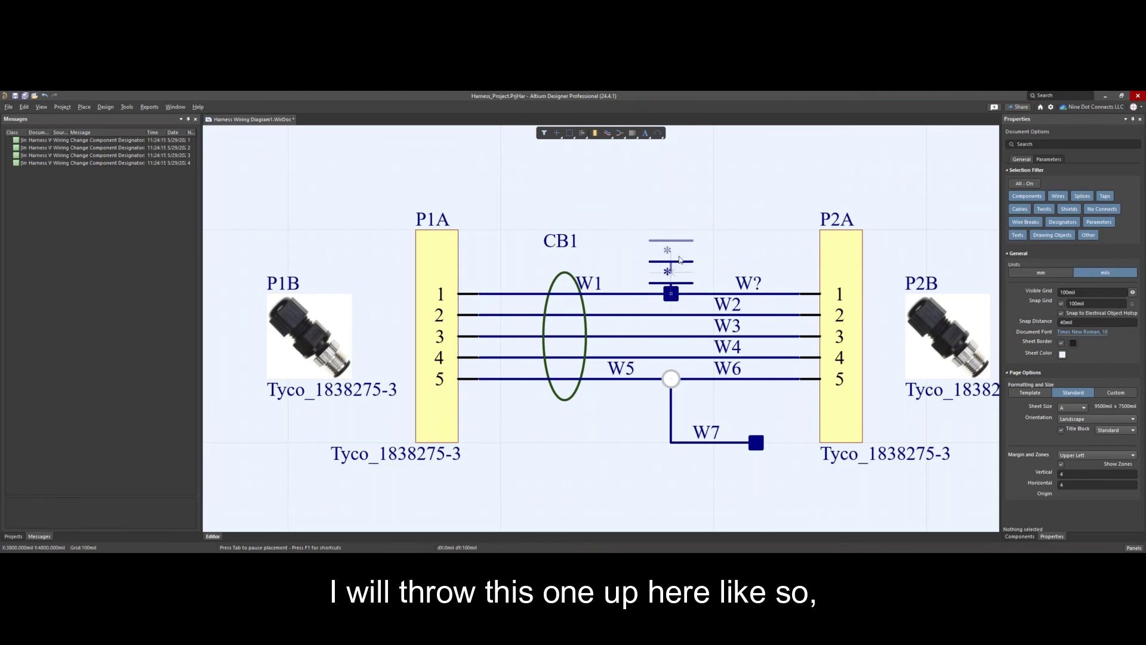
right_click(678, 227)
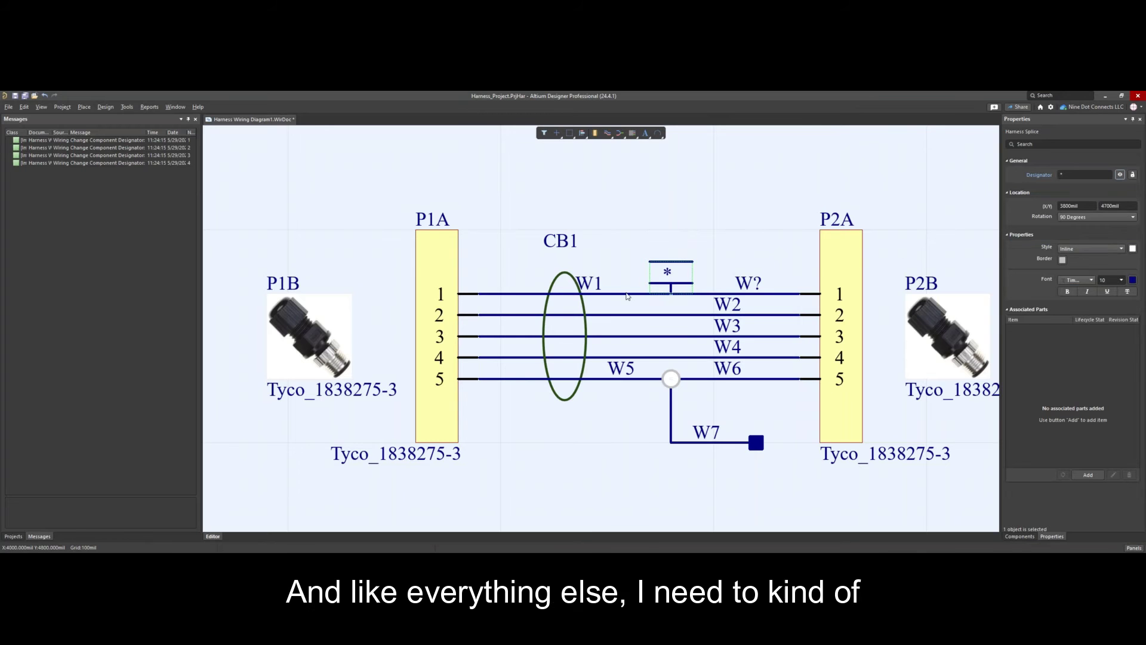
Set the tap's designator to TAP1 and hide it on the diagram
click(1068, 175)
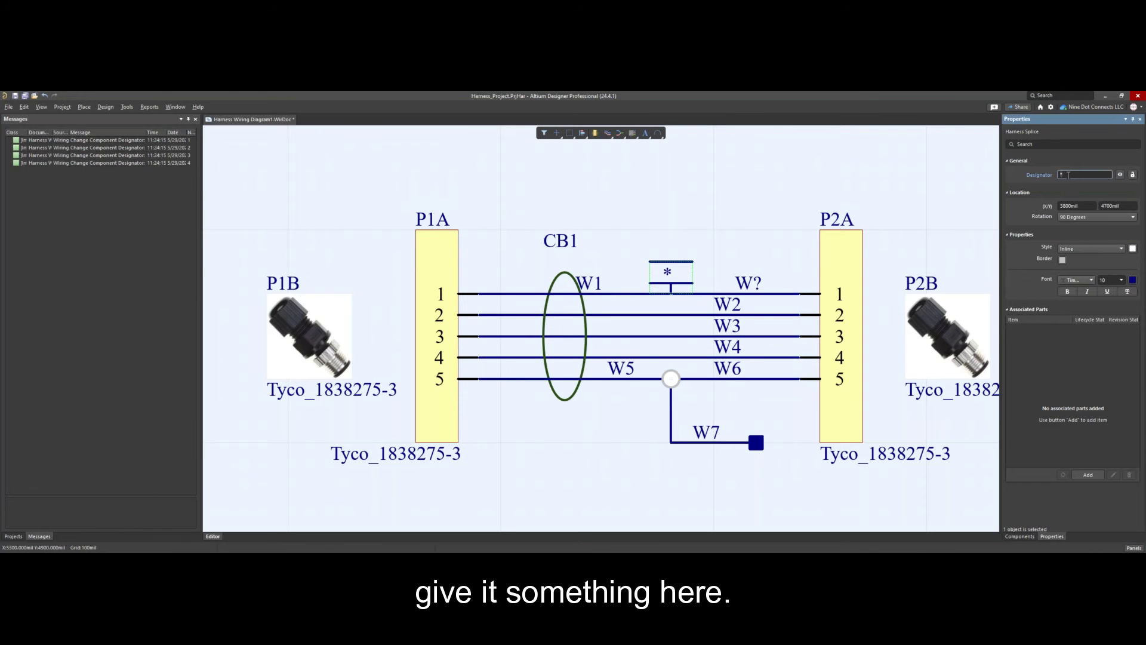
text(TAP1)
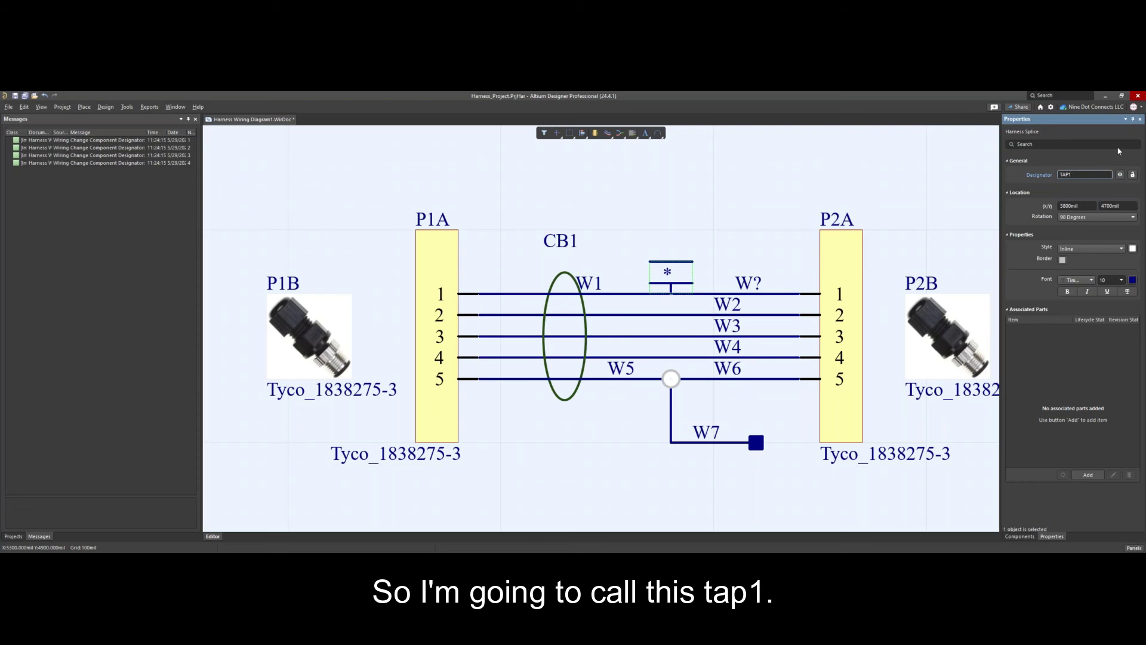
click(1121, 175)
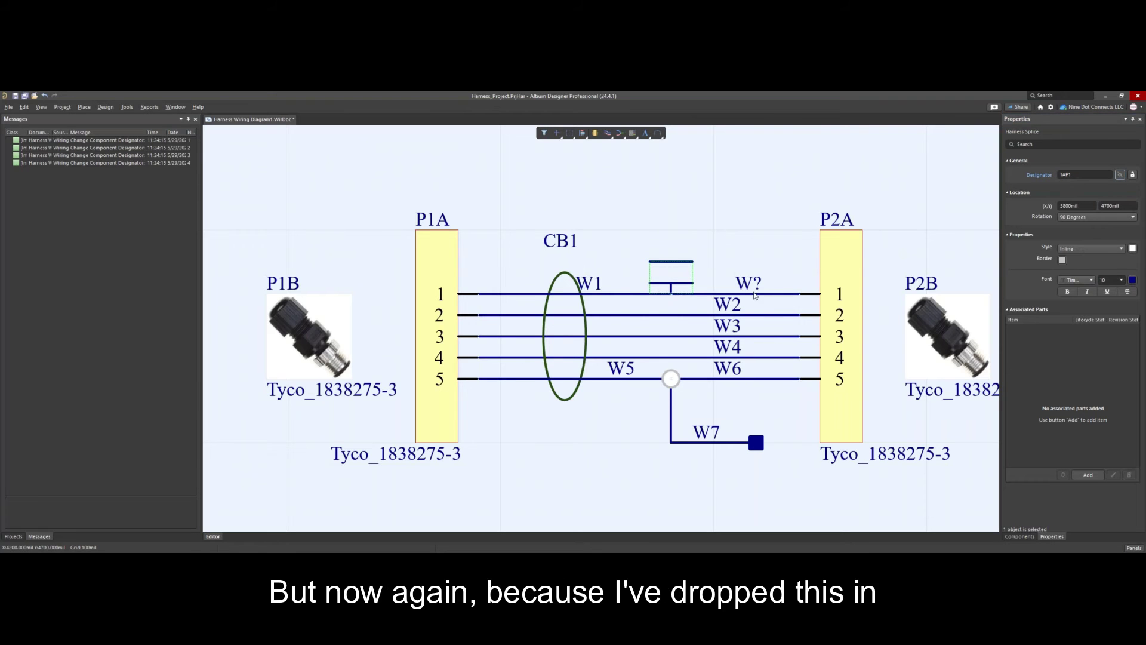
Set the designator of the wire segment between the tap and the second connector's pin 1 to W1
click(754, 290)
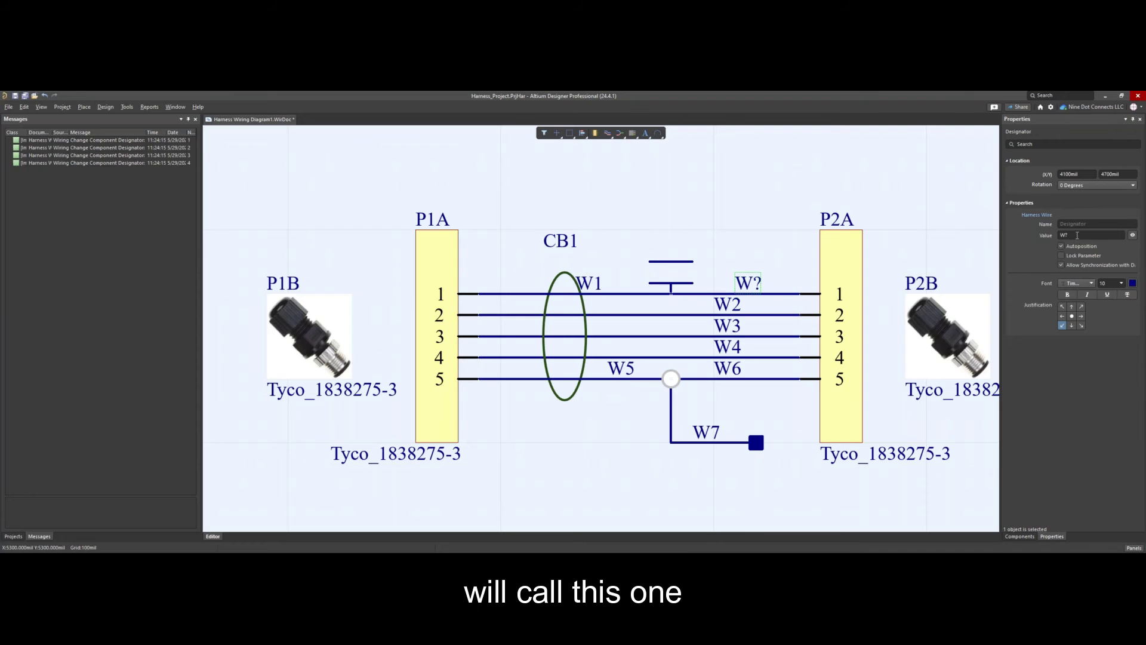
click(1077, 236)
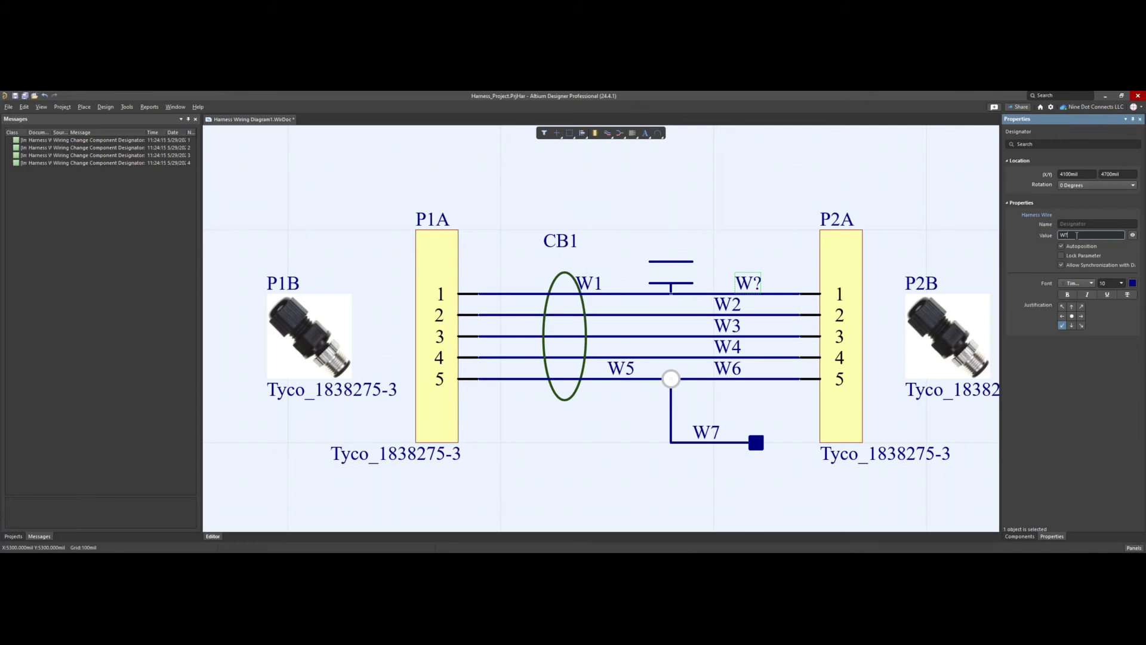
key(BackSpace)
text(1)
key(Return)
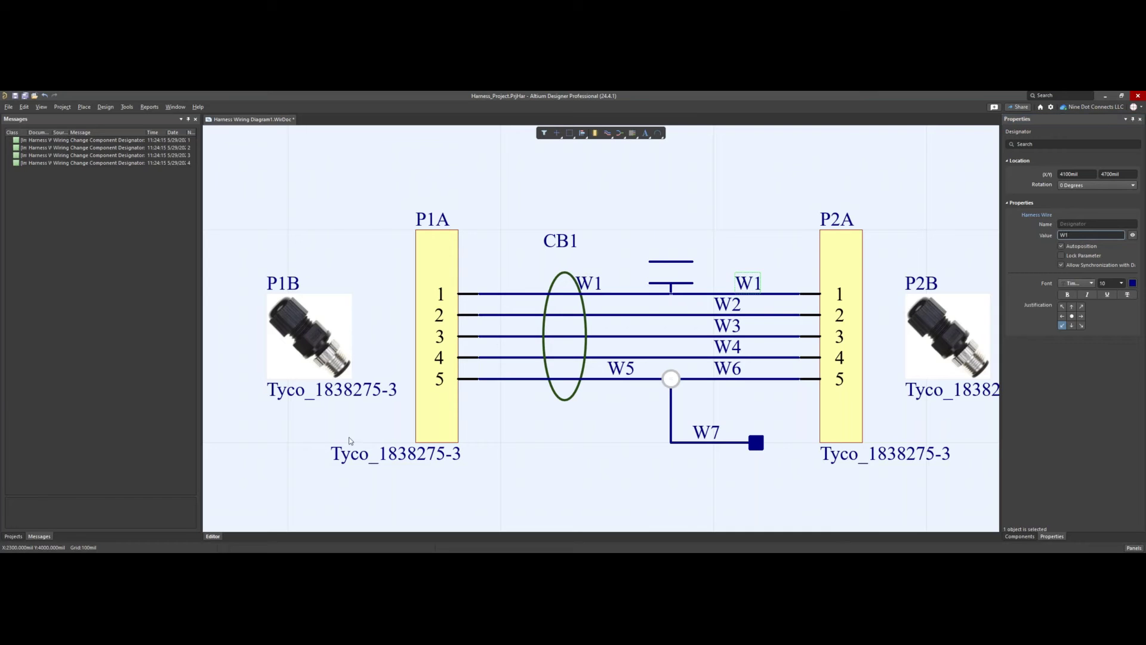
click(84, 107)
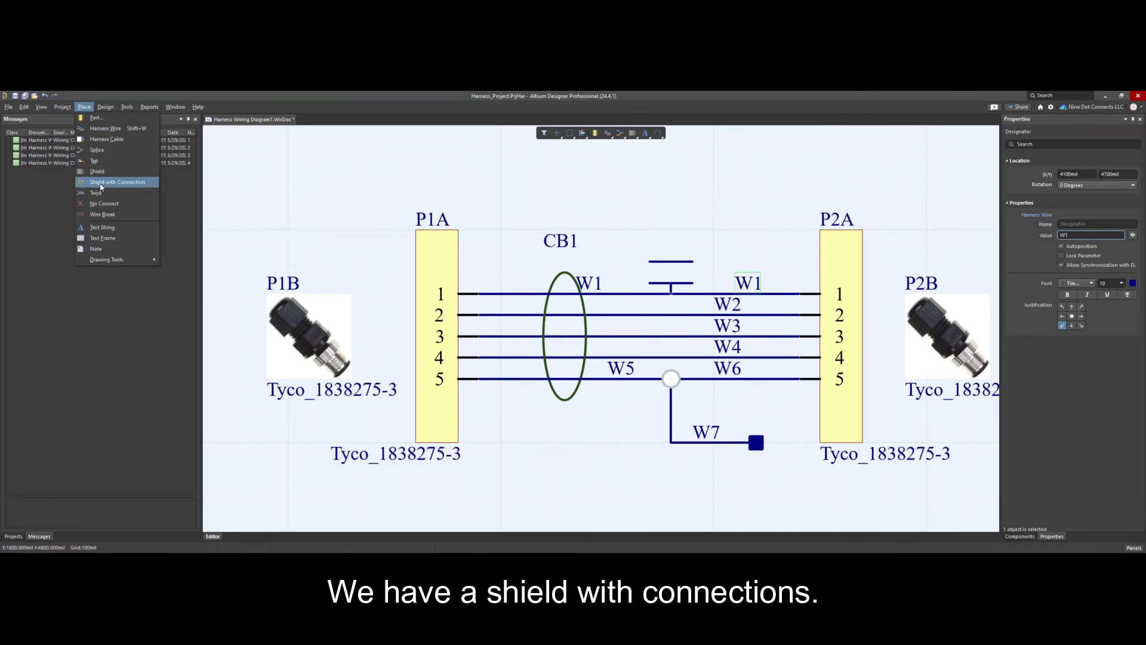
click(100, 182)
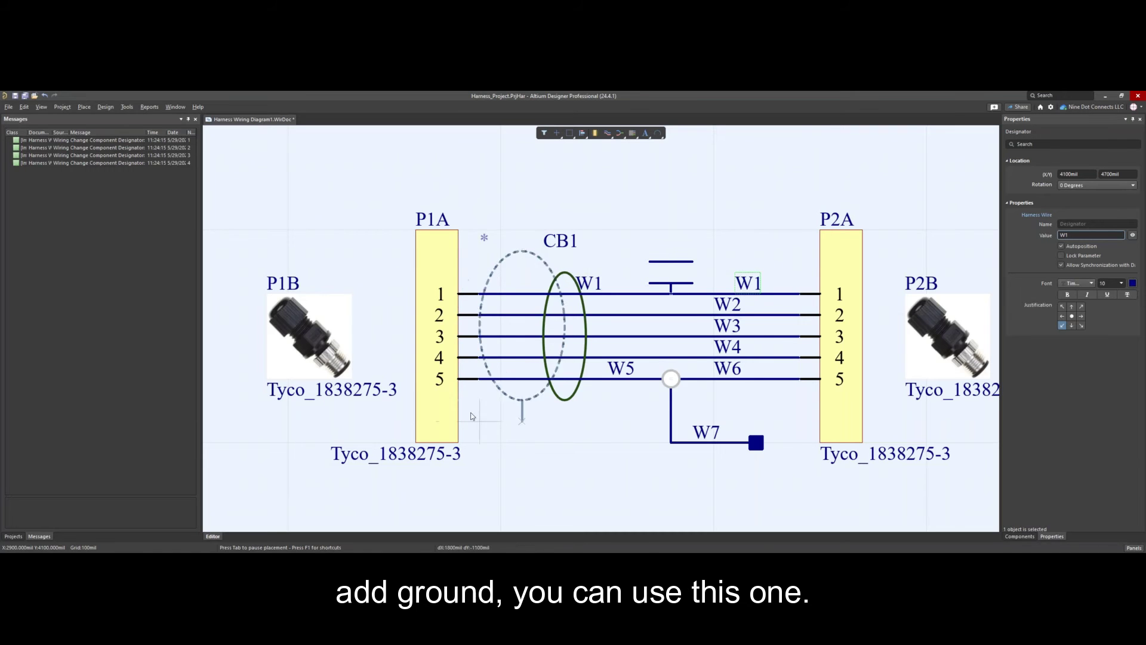
key(Escape)
Place a shield without a connection across wires W1 to W5, between connector P1A and cable CB1
click(84, 108)
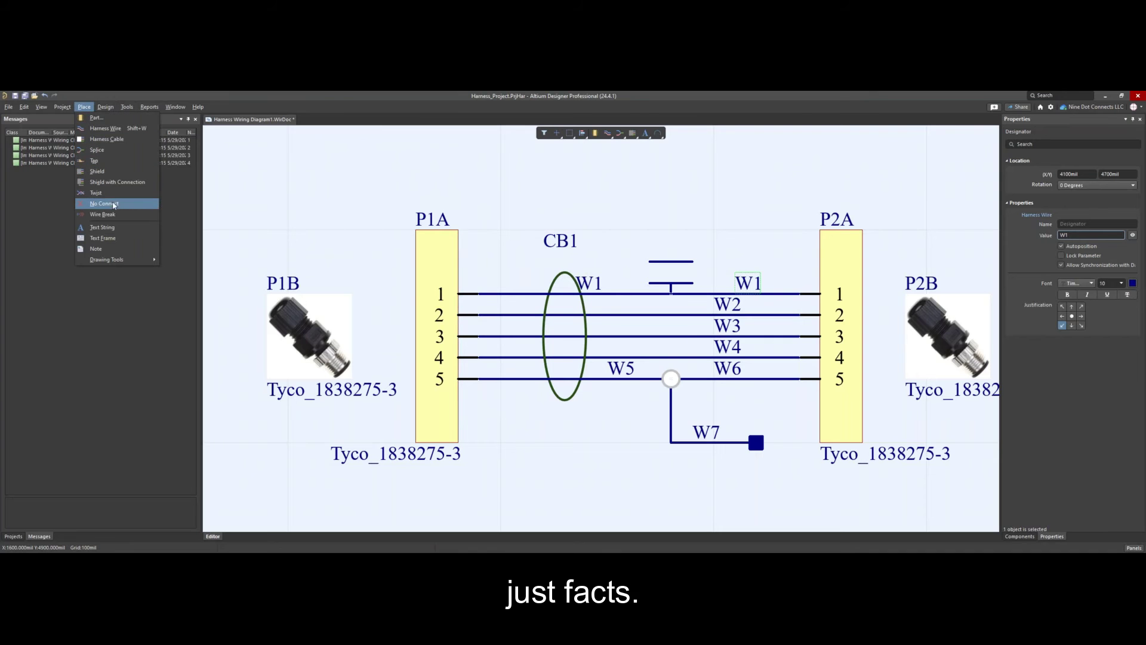
click(124, 173)
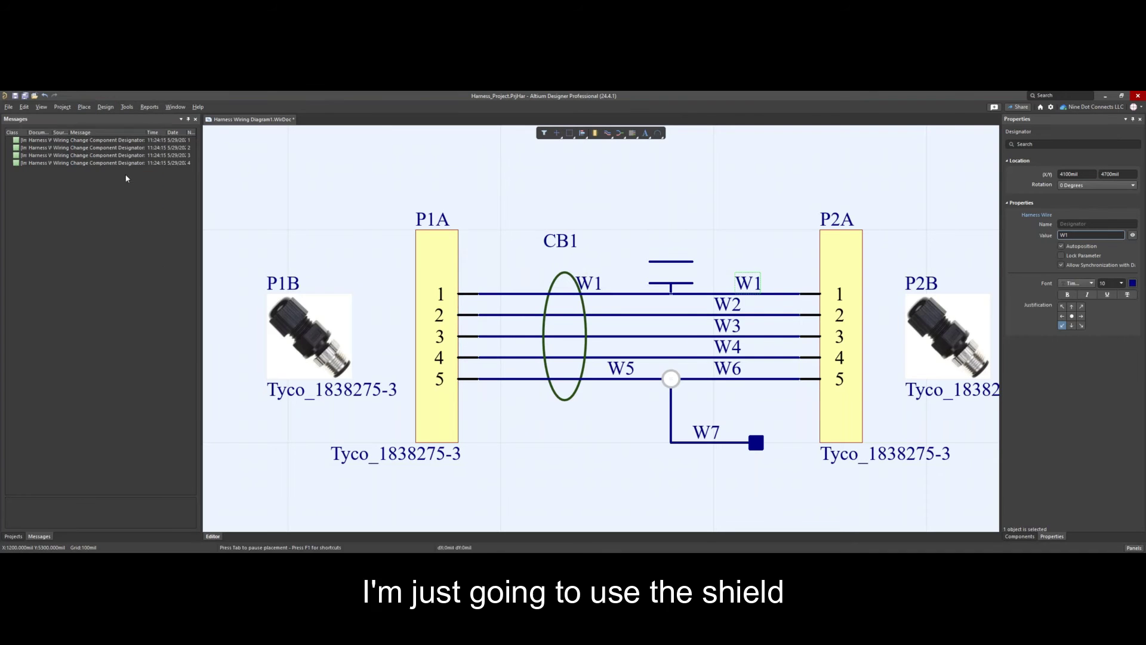
click(488, 415)
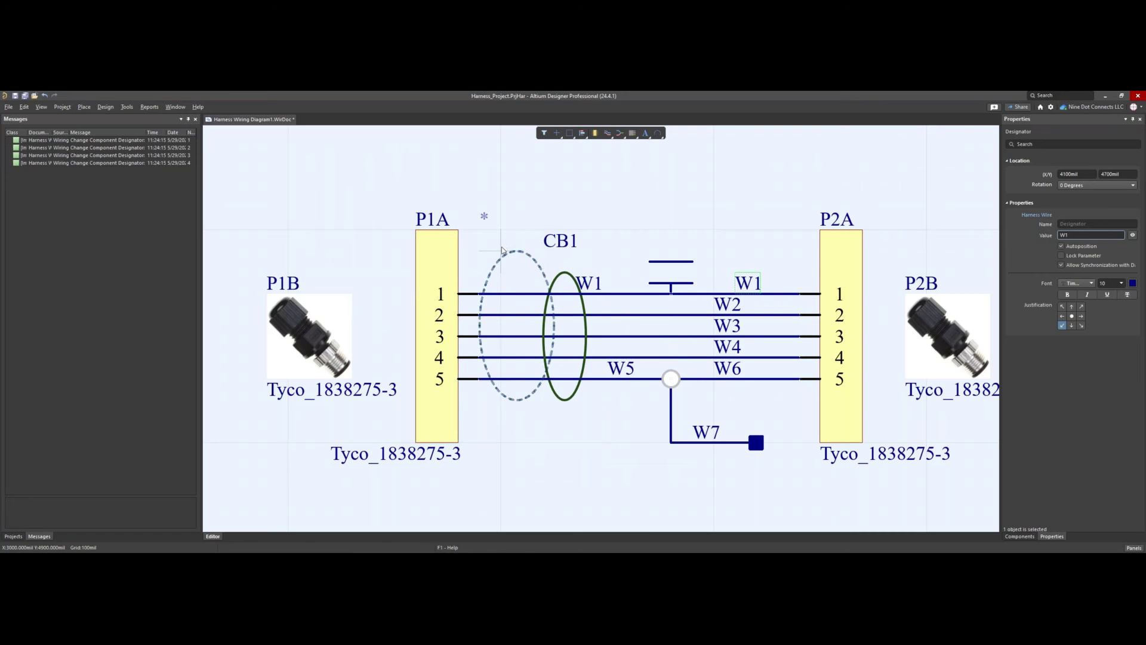
Set the new shield's width to 200 mil and its height to 600 mil
click(516, 245)
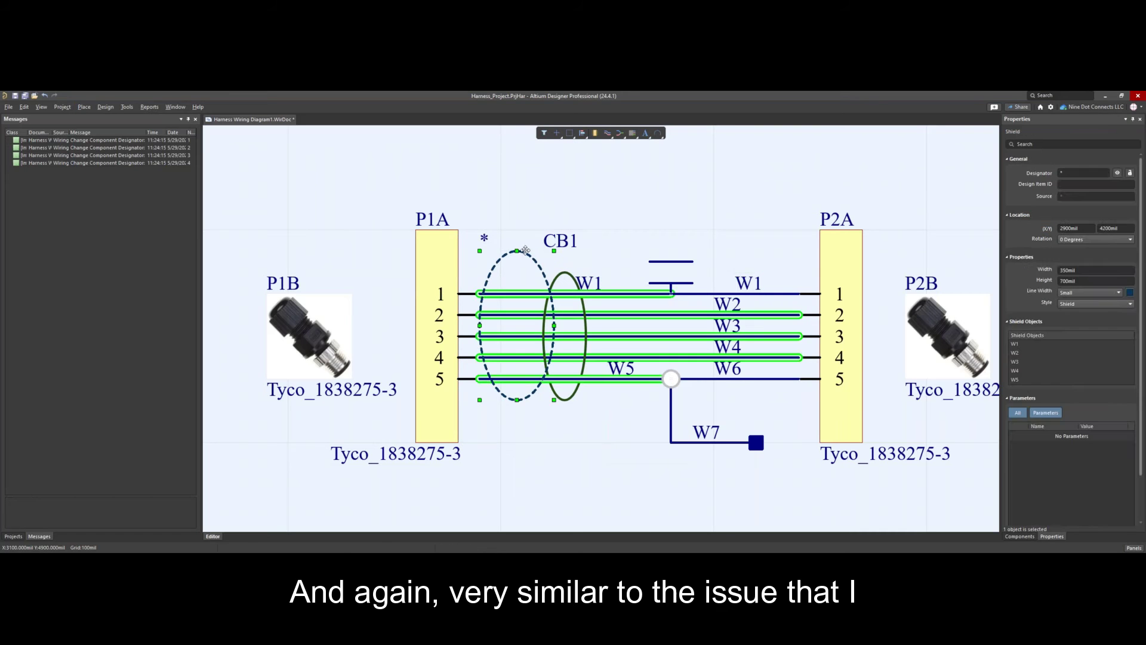
click(533, 255)
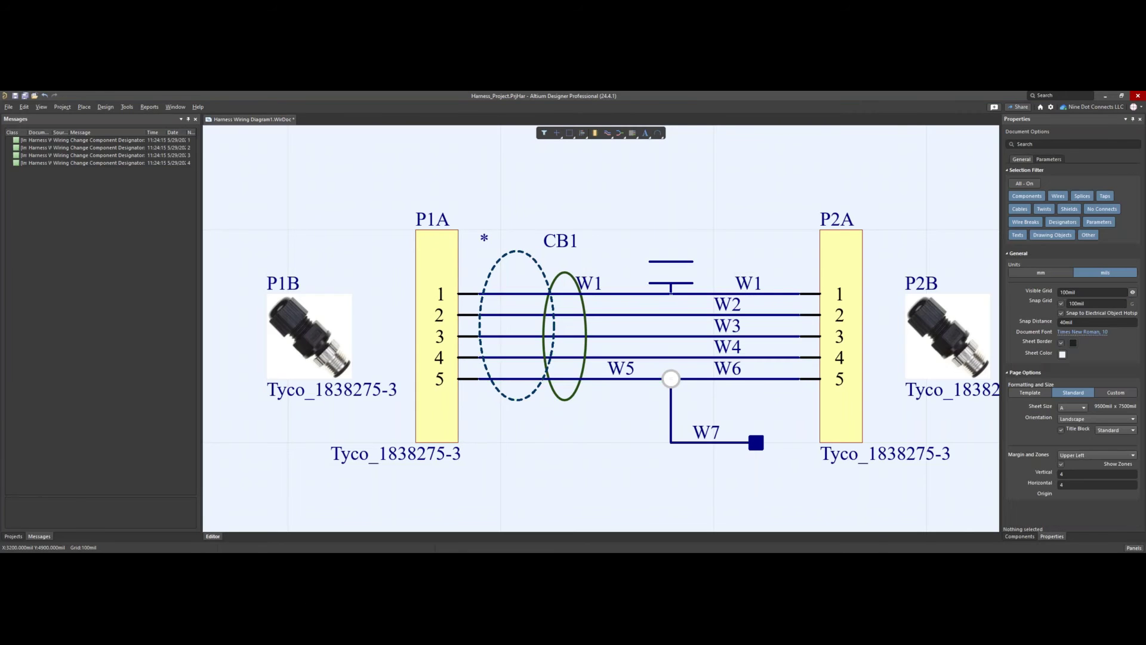
click(535, 260)
click(1095, 272)
text(200)
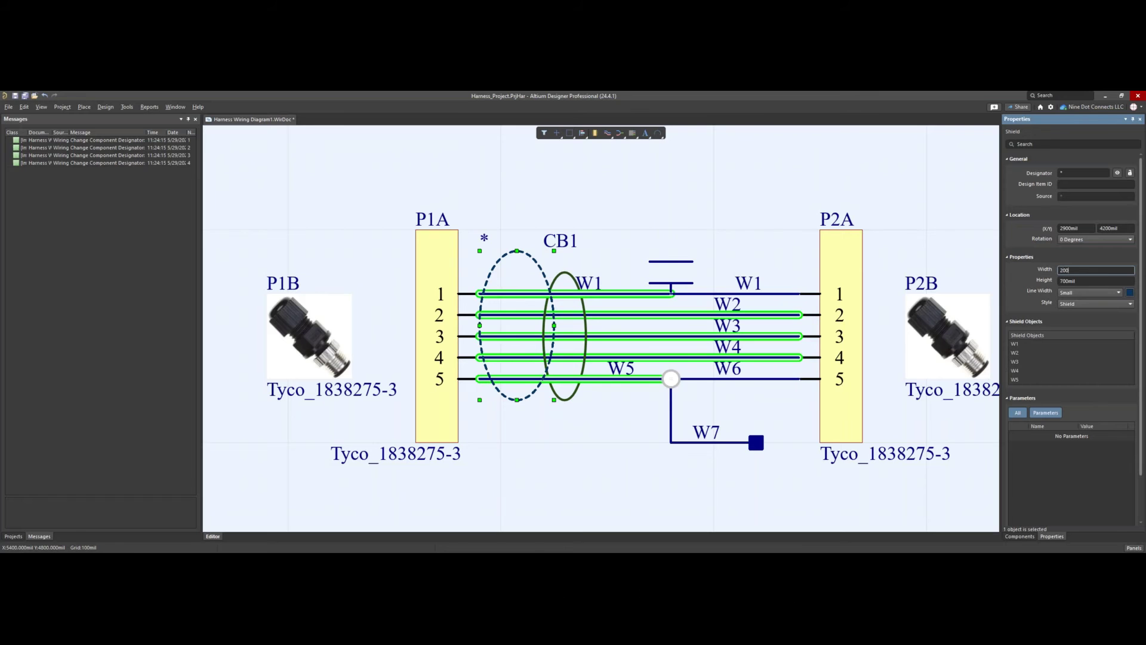
click(1091, 280)
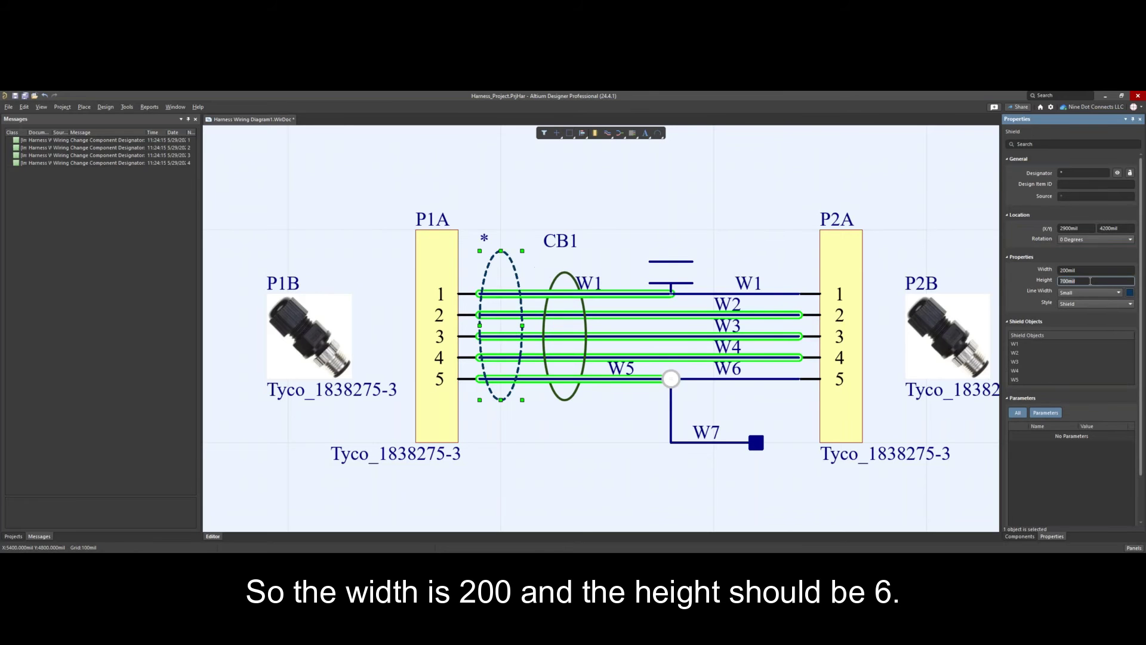
text(600)
key(Return)
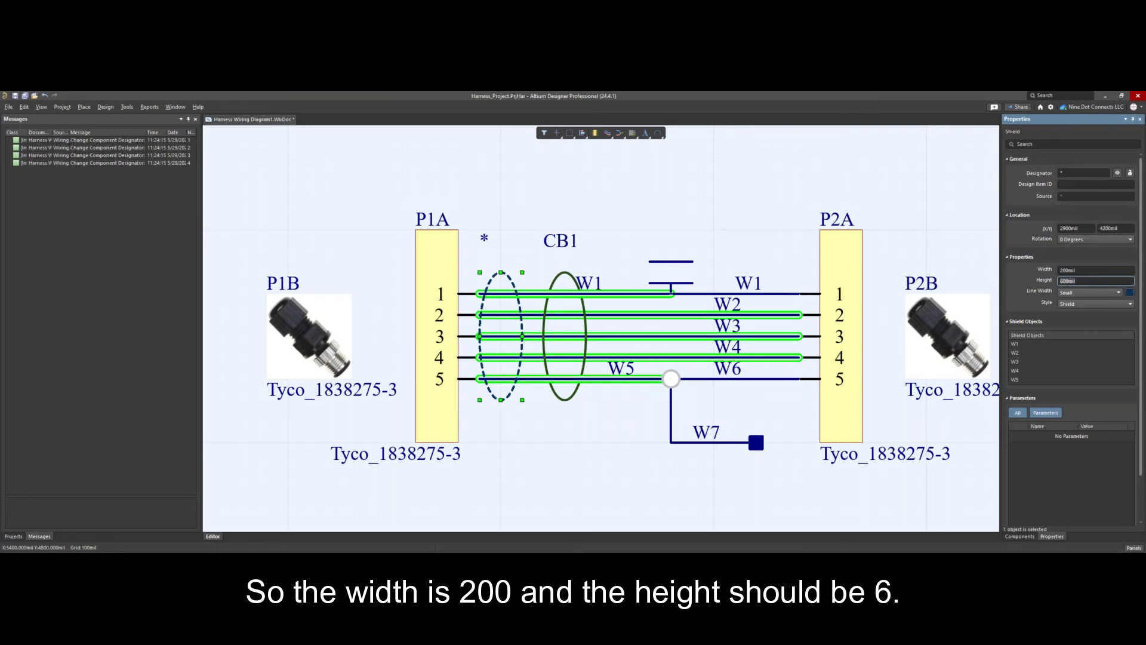
Set the shield's designator to SLD1, keep it visible on the diagram, and deselect the shield
click(1085, 173)
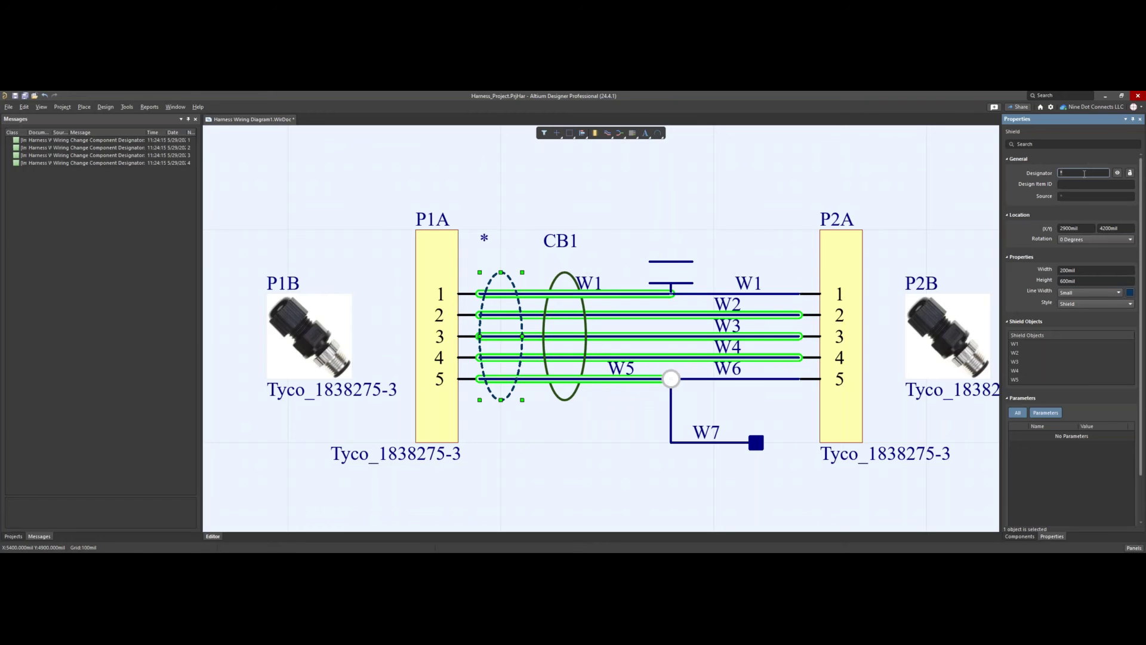
text(SL)
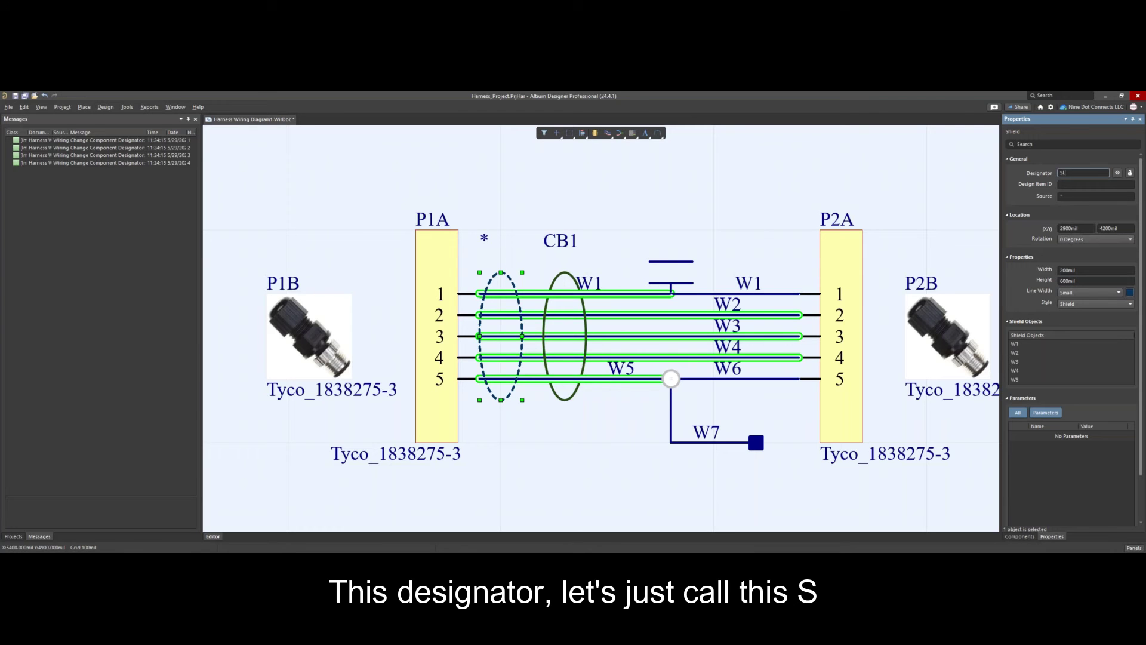
text(D1)
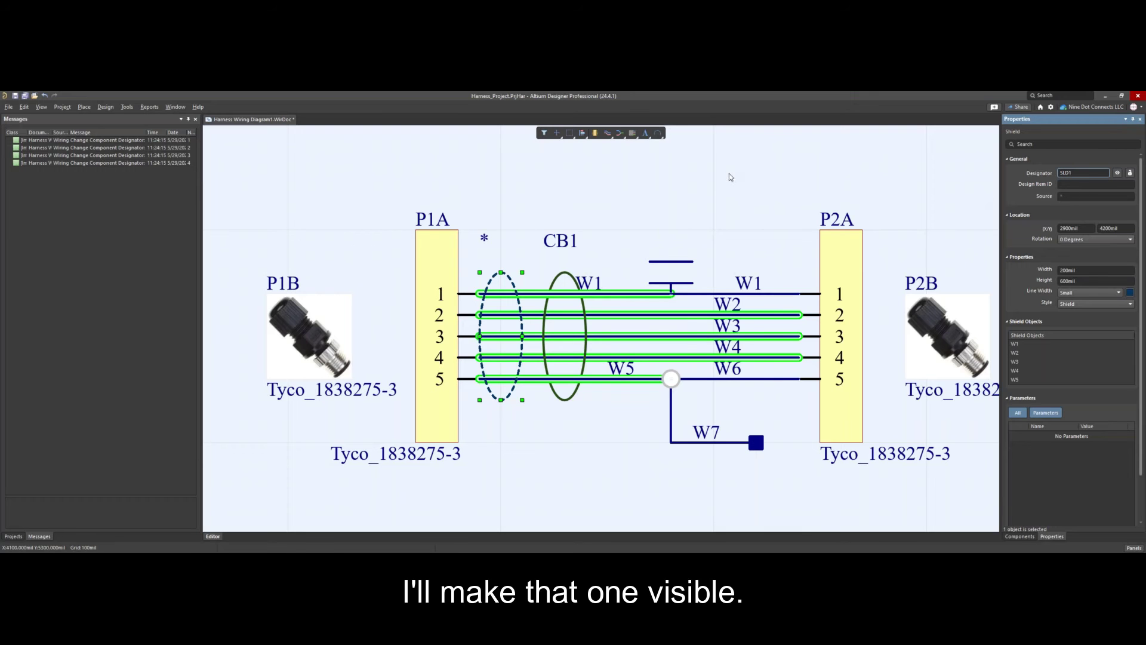
key(Return)
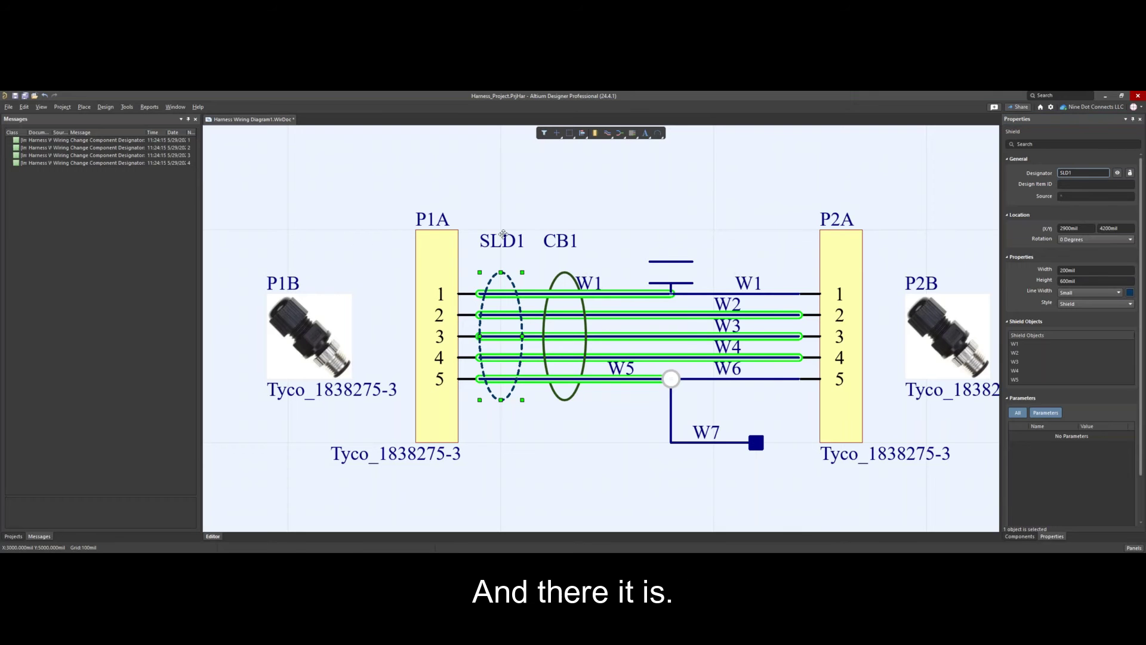
click(566, 453)
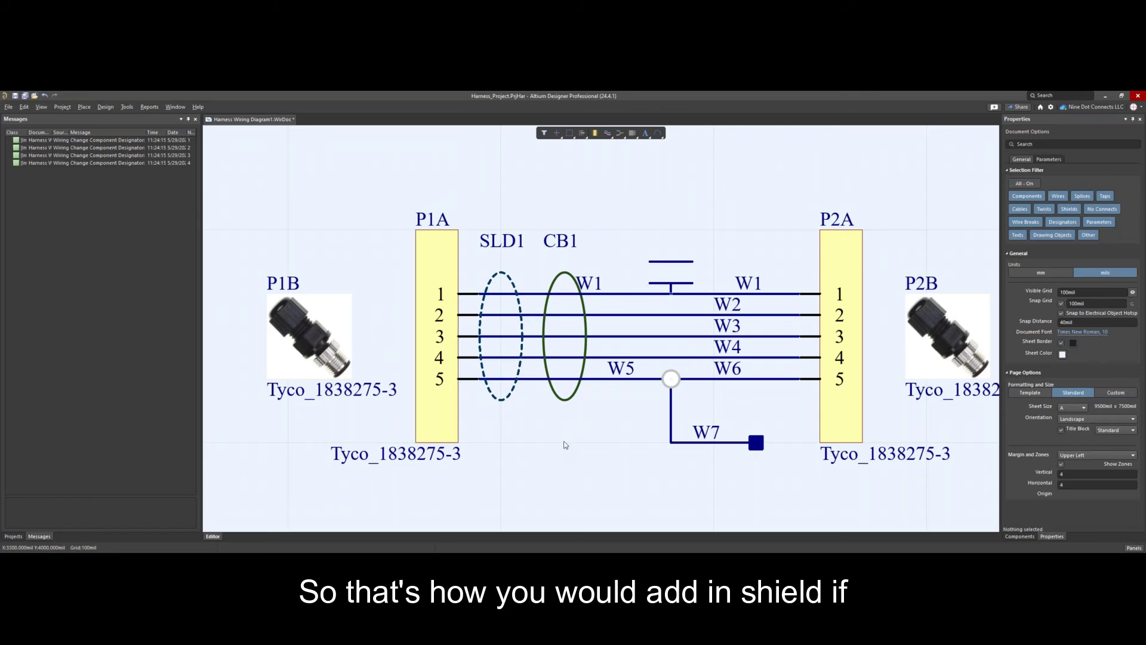
click(83, 107)
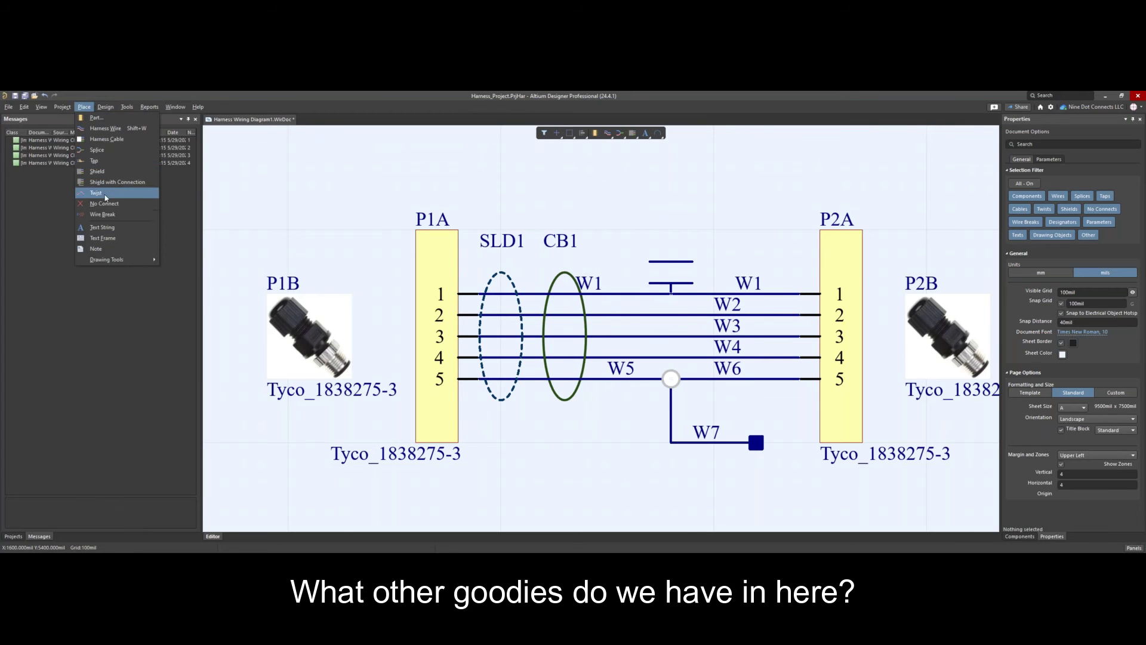
click(96, 192)
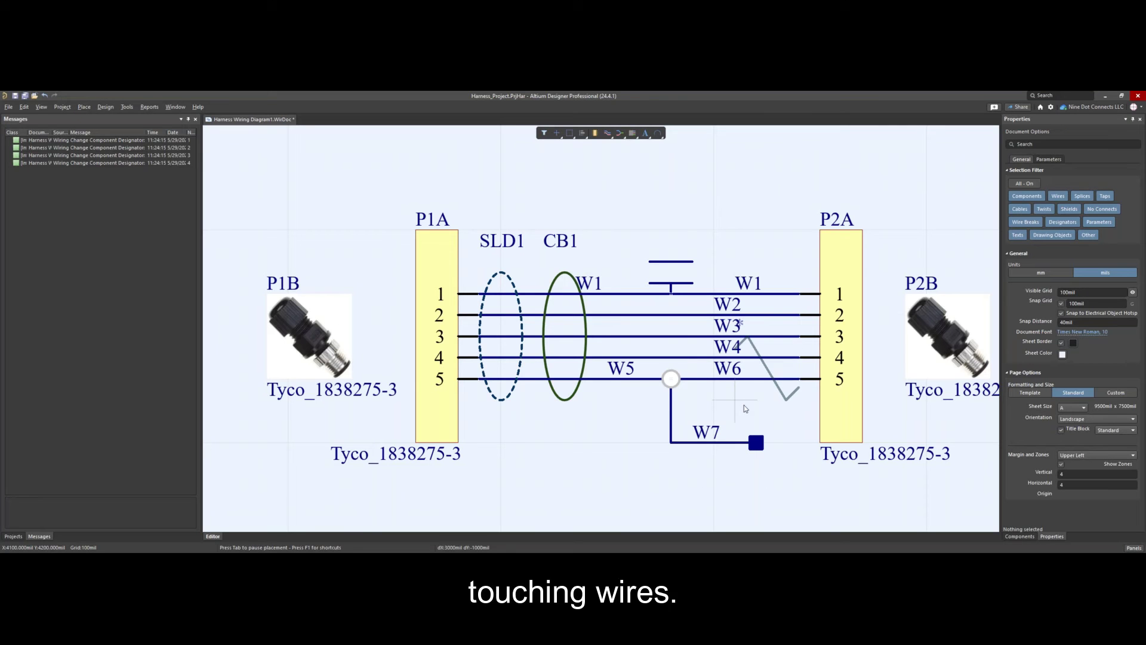
key(Escape)
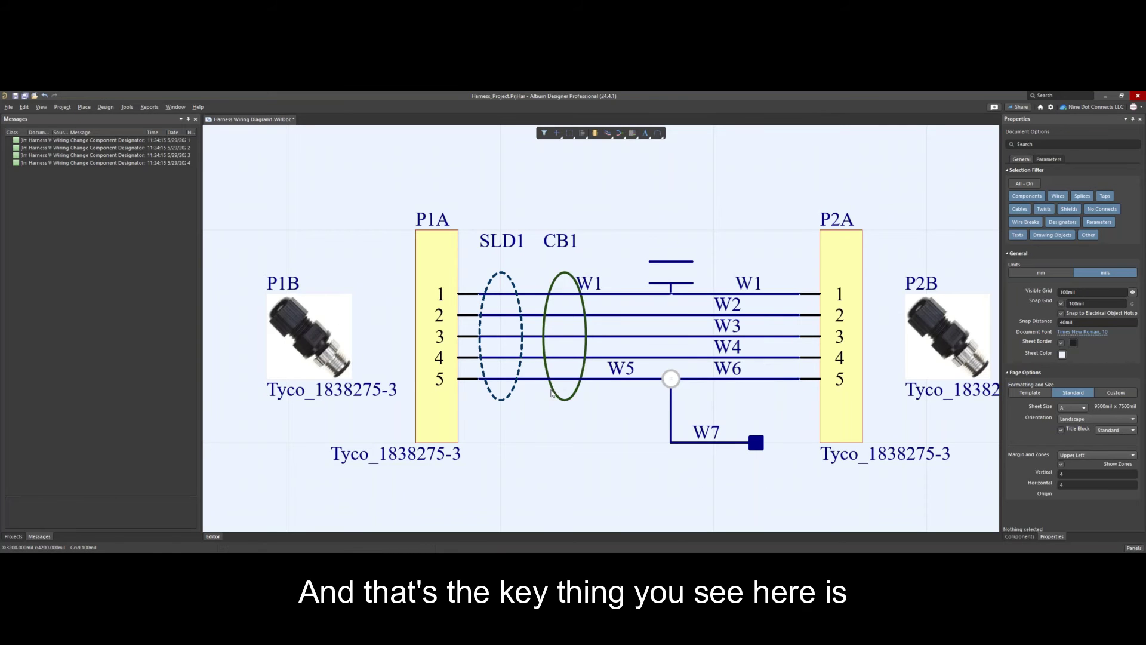
Inspect which wires are associated with cable CB1 and with shield SLD1
click(551, 393)
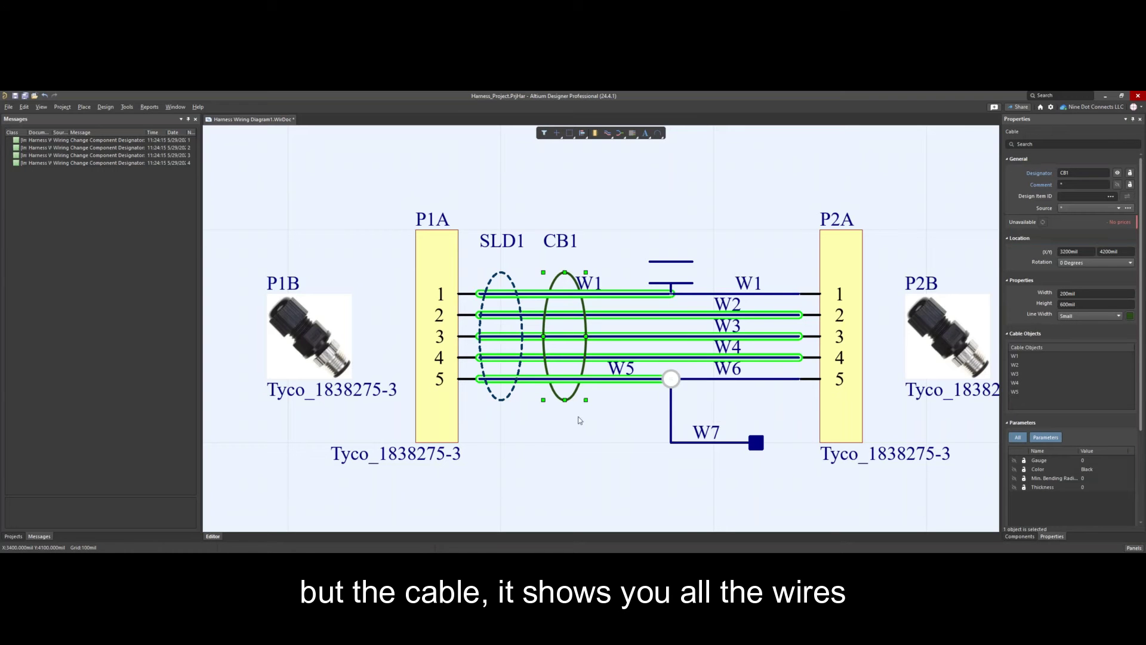
click(508, 397)
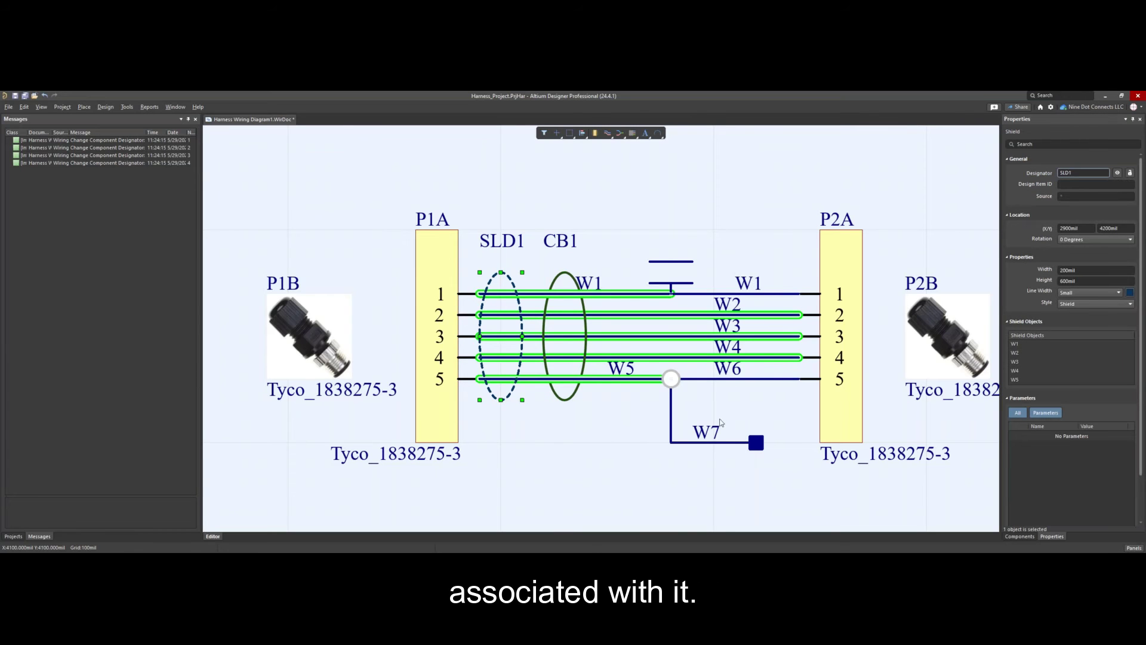
right_drag(608, 455, 545, 425)
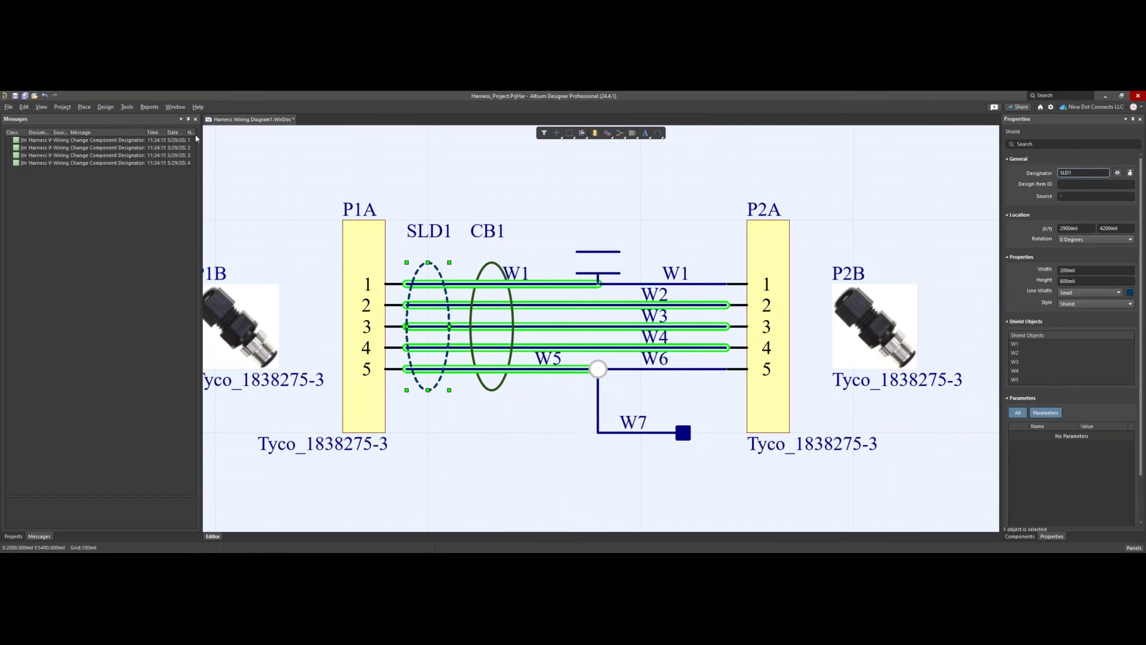
Place a twist about 200 mil wide and 200 mil high across wires W3, W4 and W6, near connector P2A
click(83, 107)
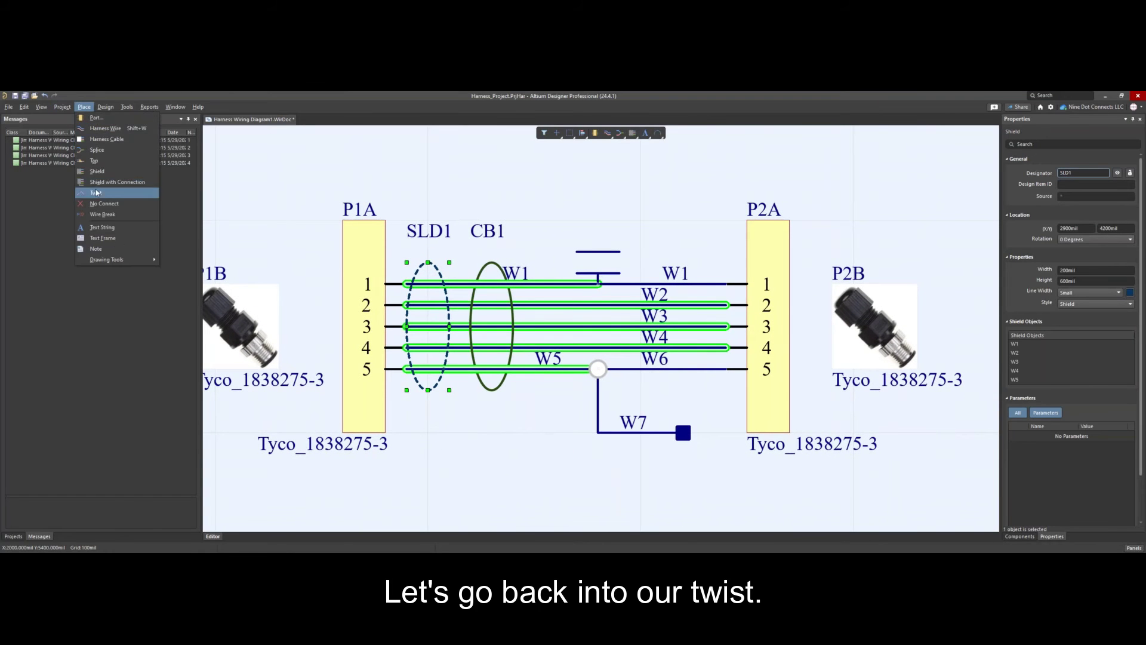
click(109, 195)
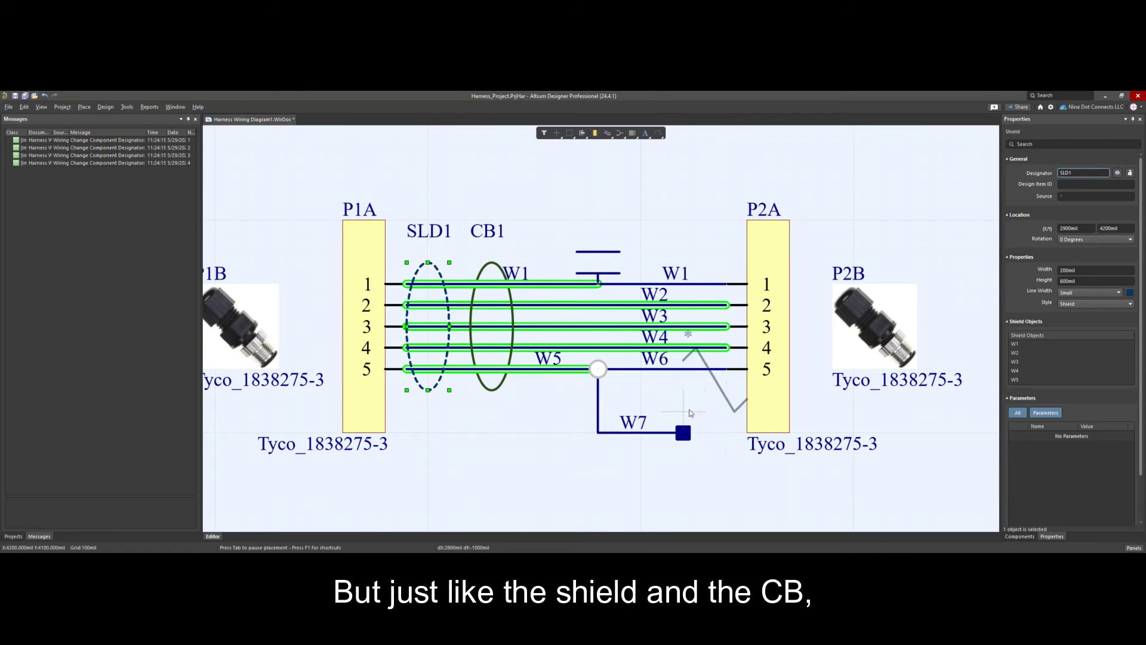
key(Page_Down)
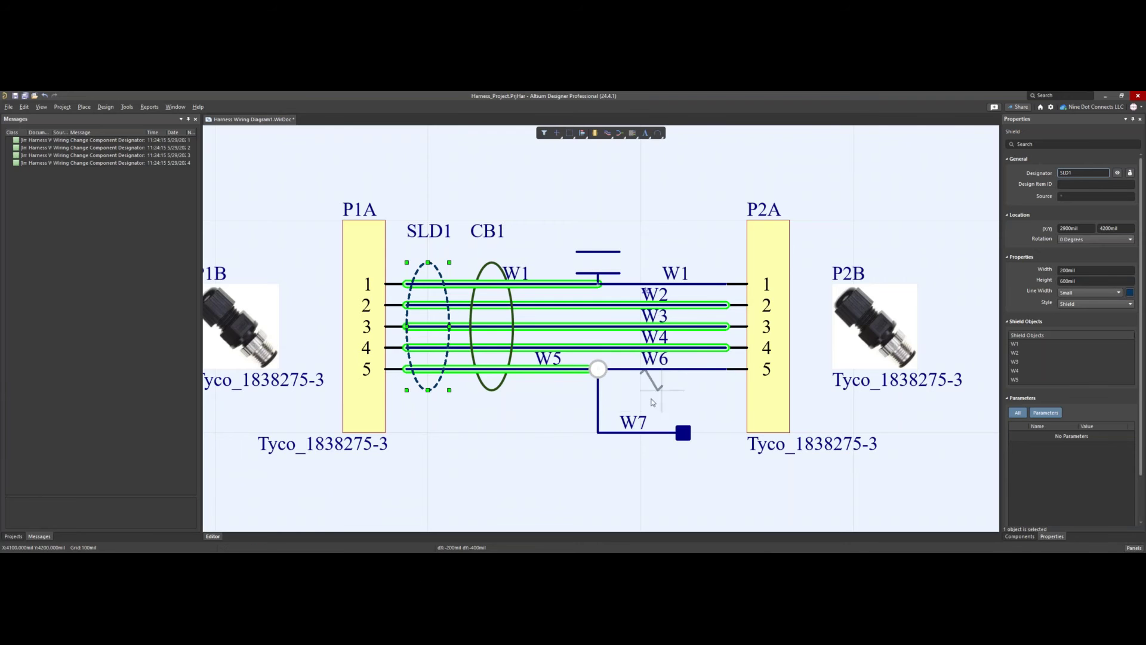
click(682, 411)
click(659, 399)
drag(666, 390, 666, 340)
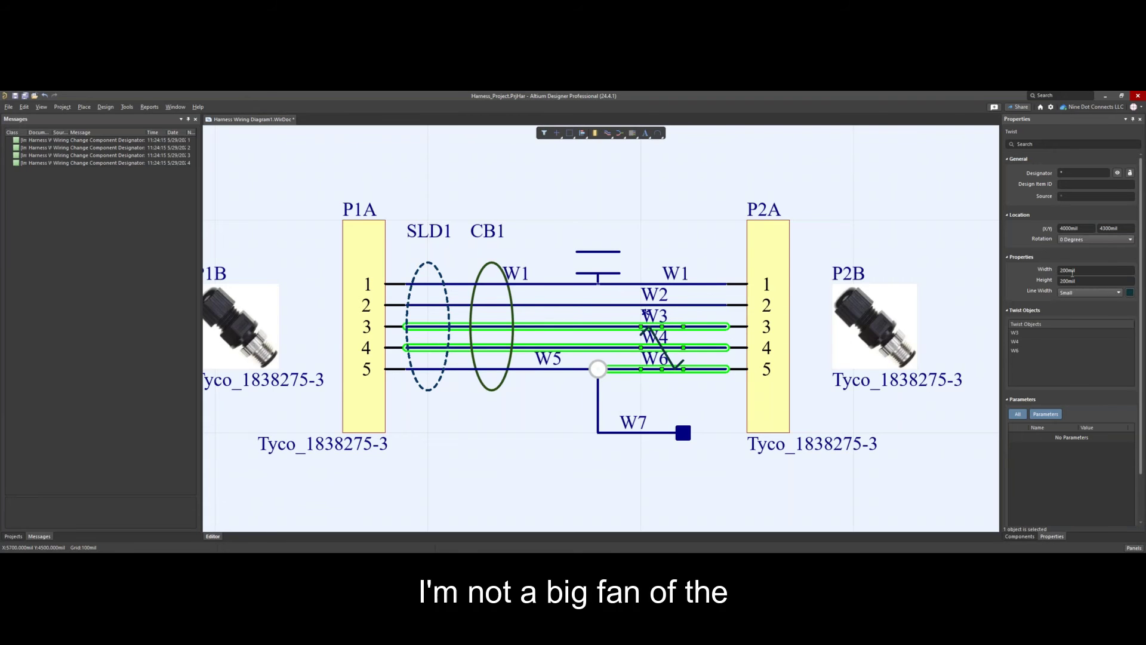
Set the twist's width to 100 mil
click(1086, 271)
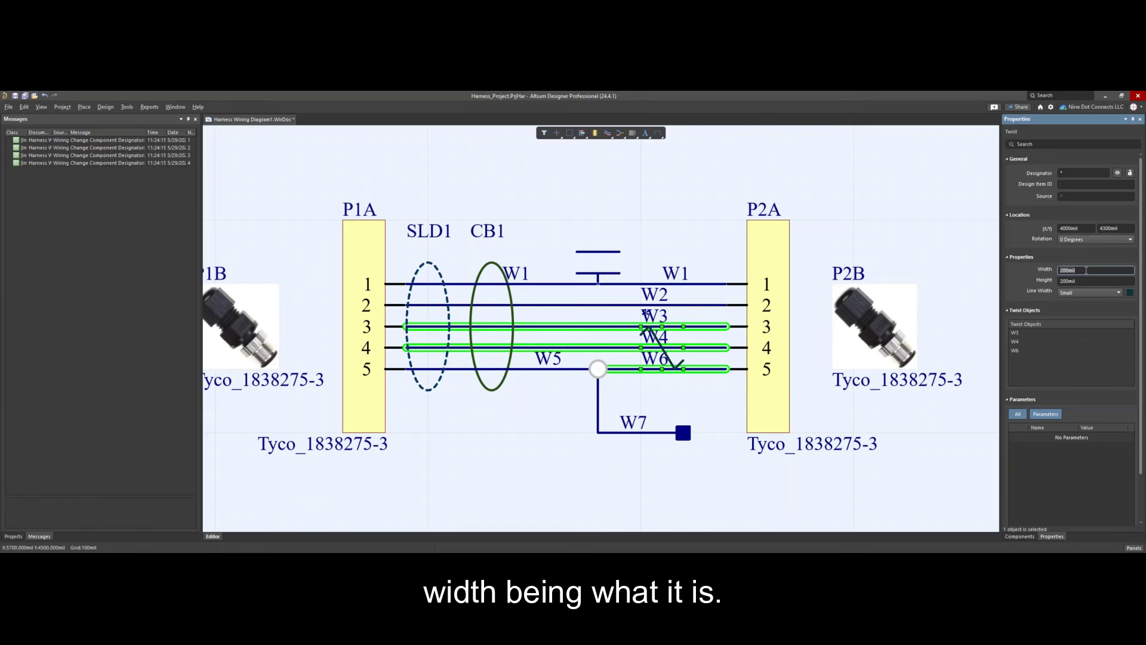
text(100)
key(Return)
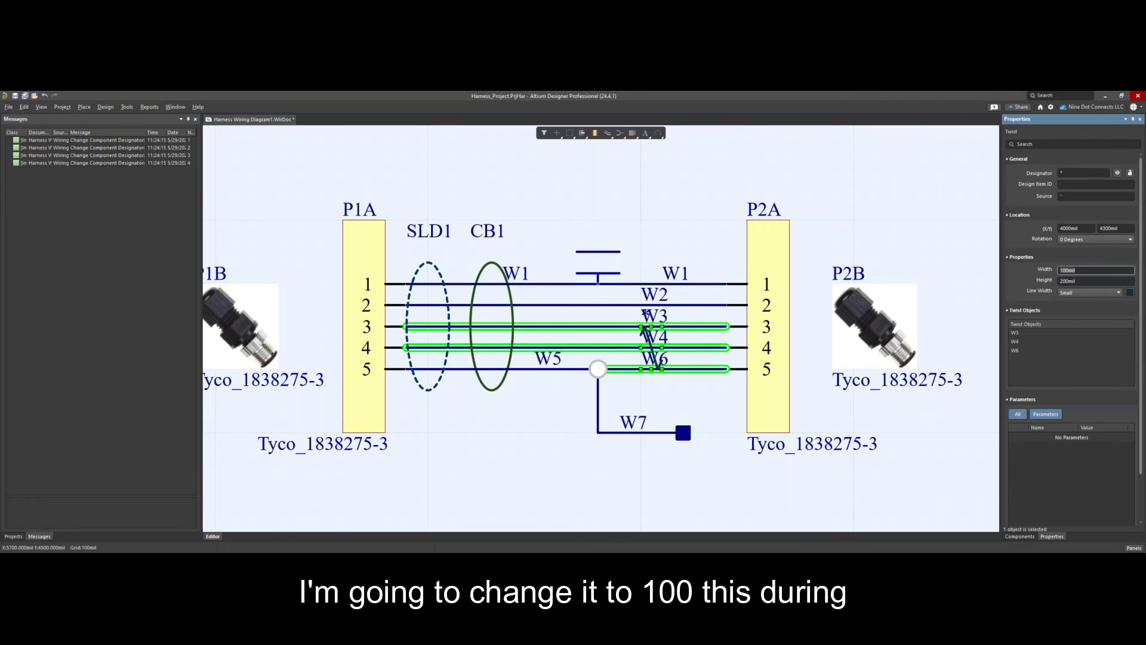
Change the snap grid to 50 mil and move the twist closer to P2A so it spans only wires W3 and W4
drag(657, 368, 693, 354)
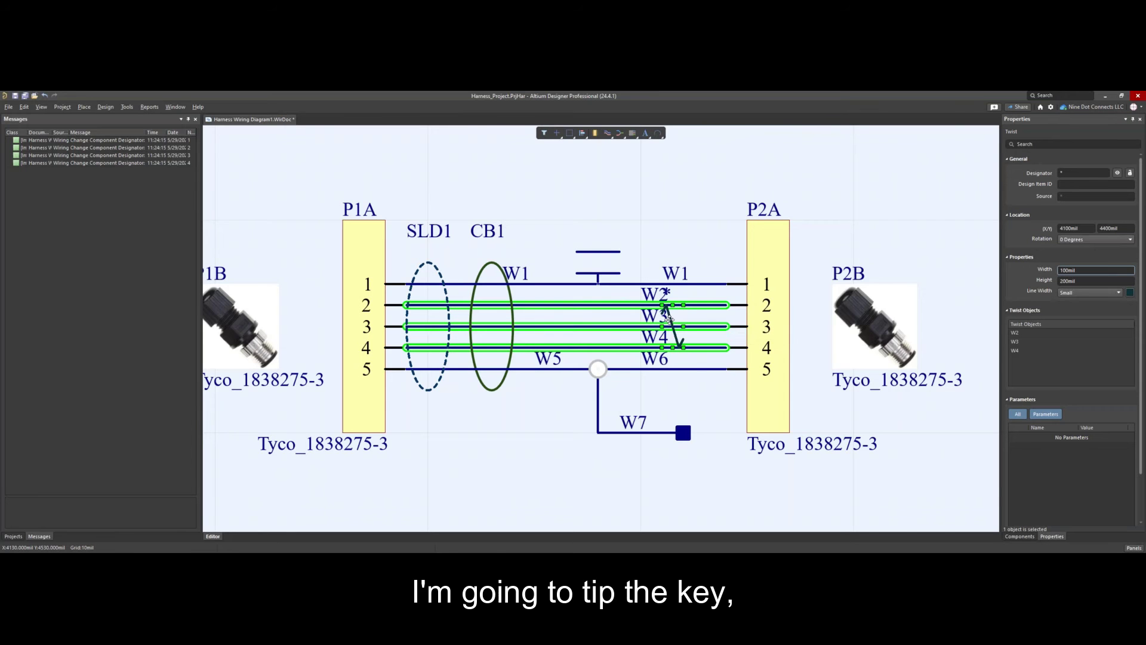
key(g)
drag(668, 320, 698, 326)
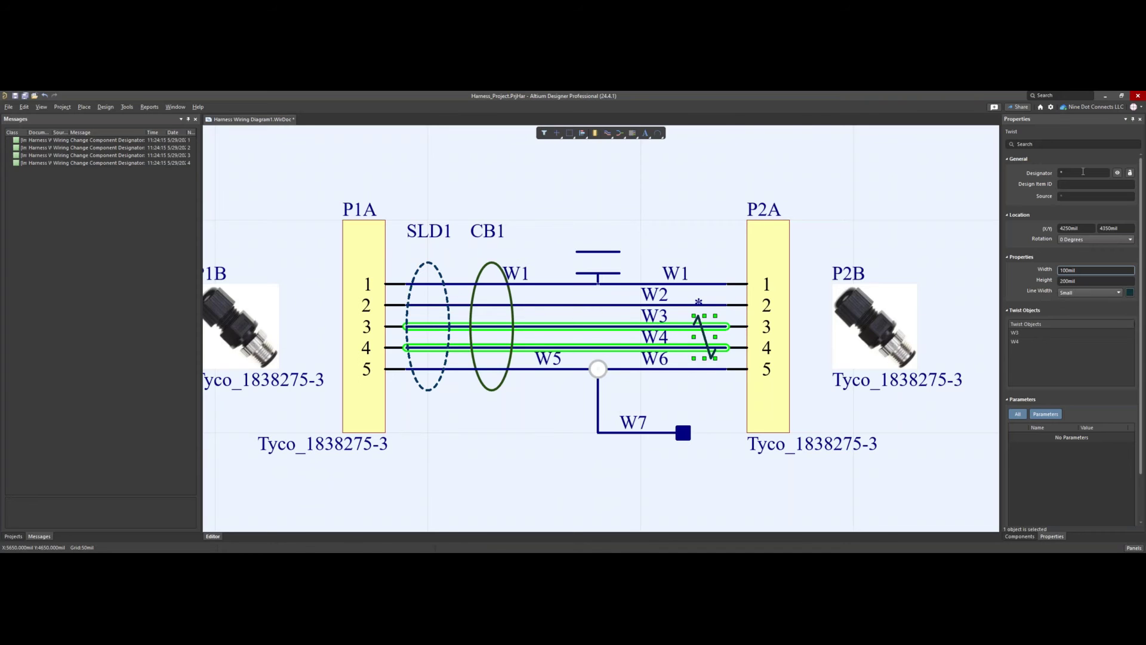
Set the twist's designator to TWT1, hide it on the diagram, and deselect the twist
click(1078, 173)
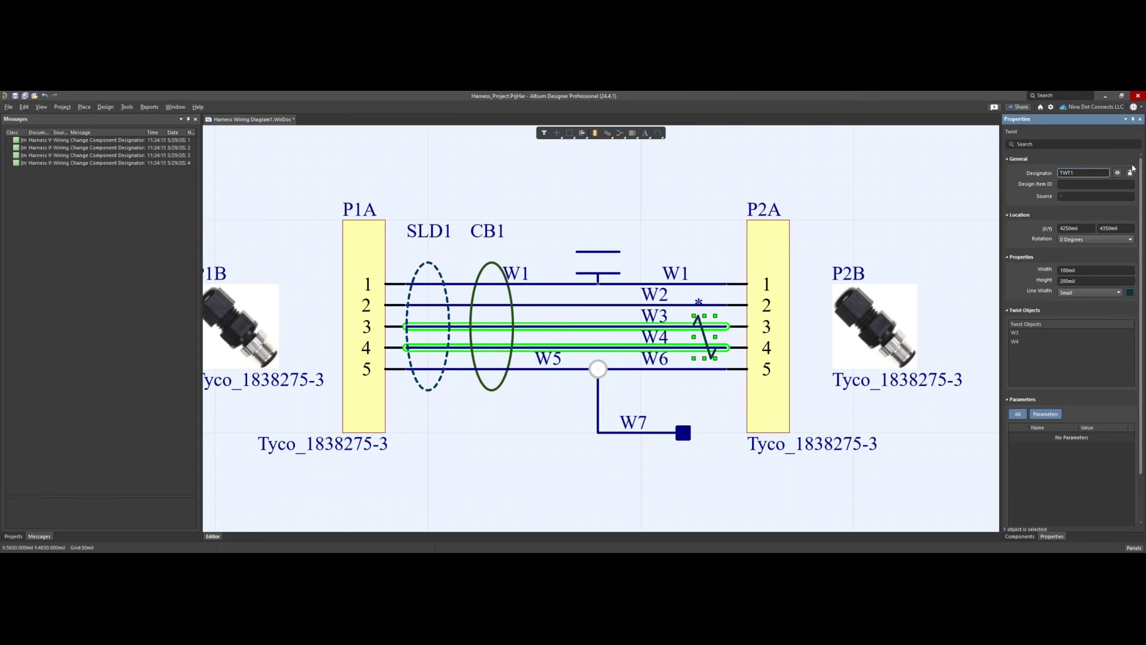
click(1118, 173)
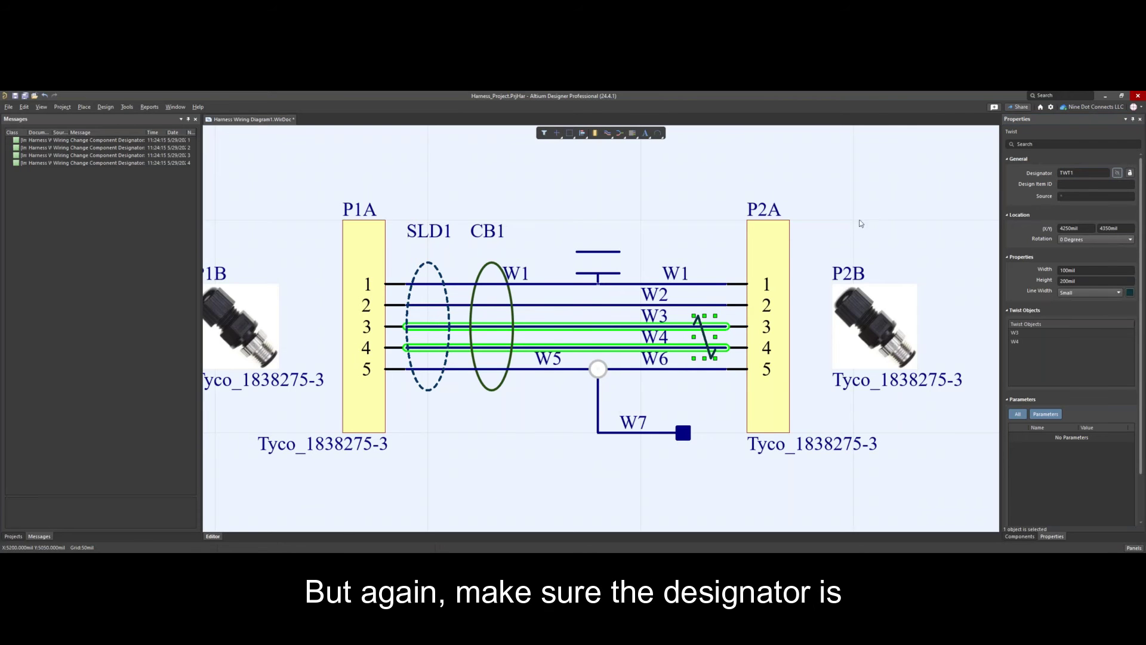
click(653, 189)
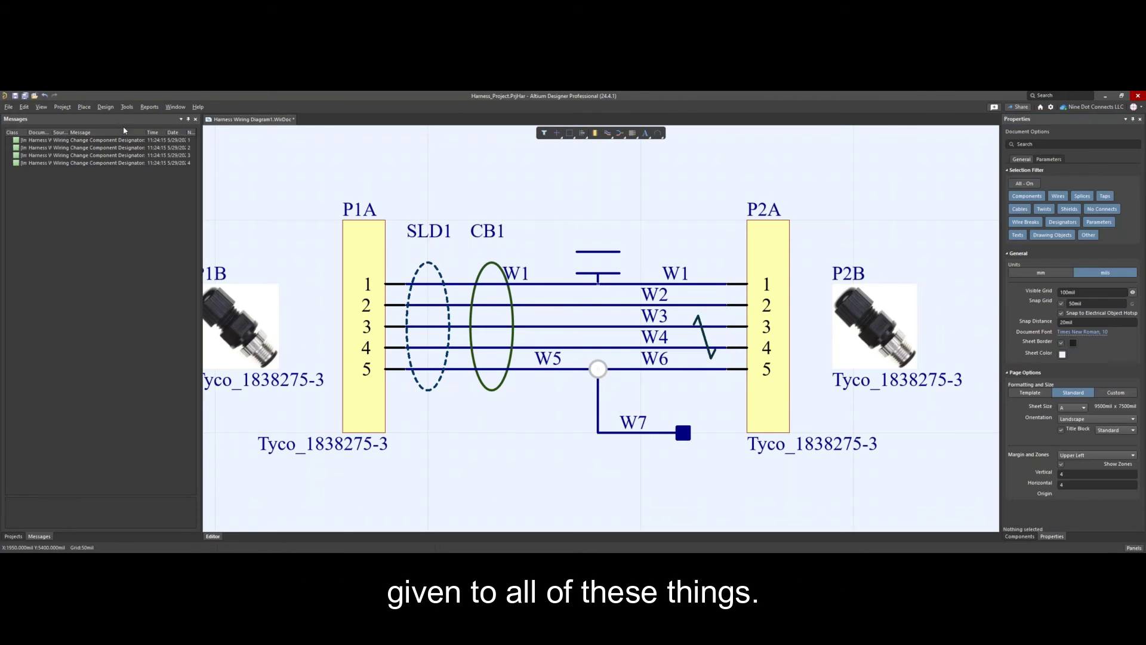
click(83, 107)
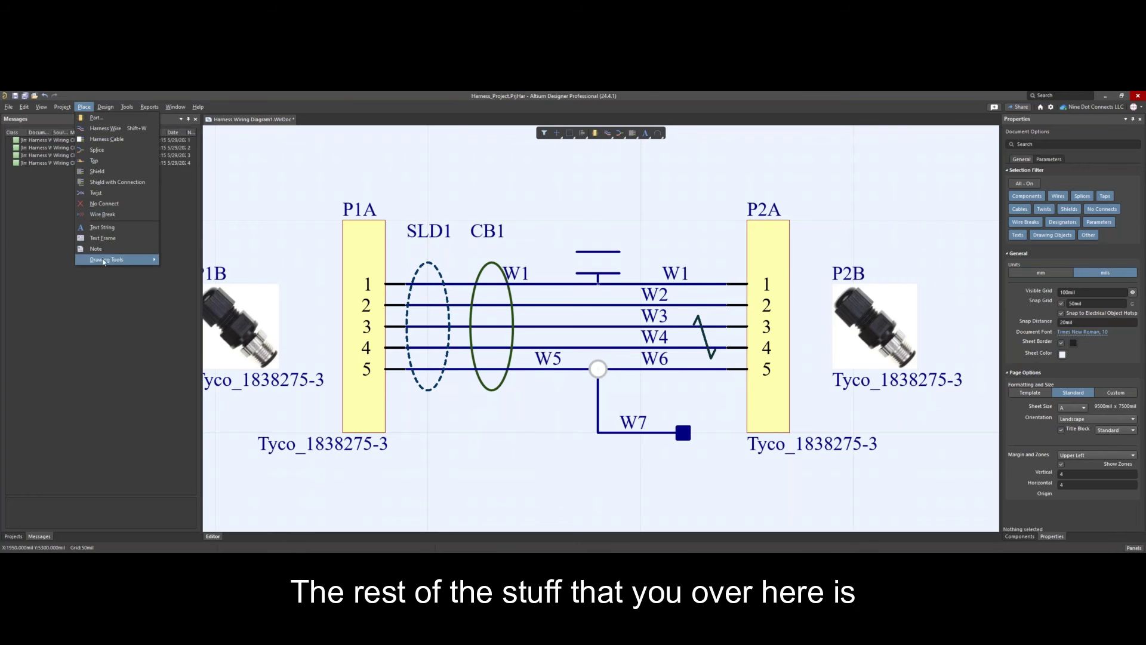
mouse_move(105, 265)
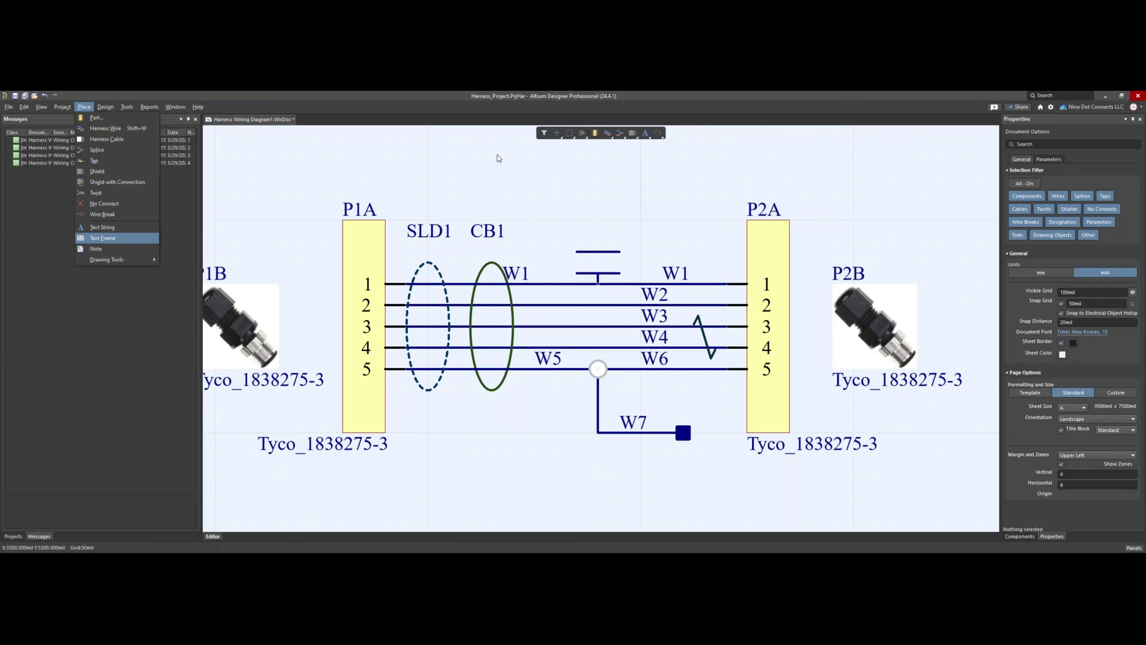
click(499, 159)
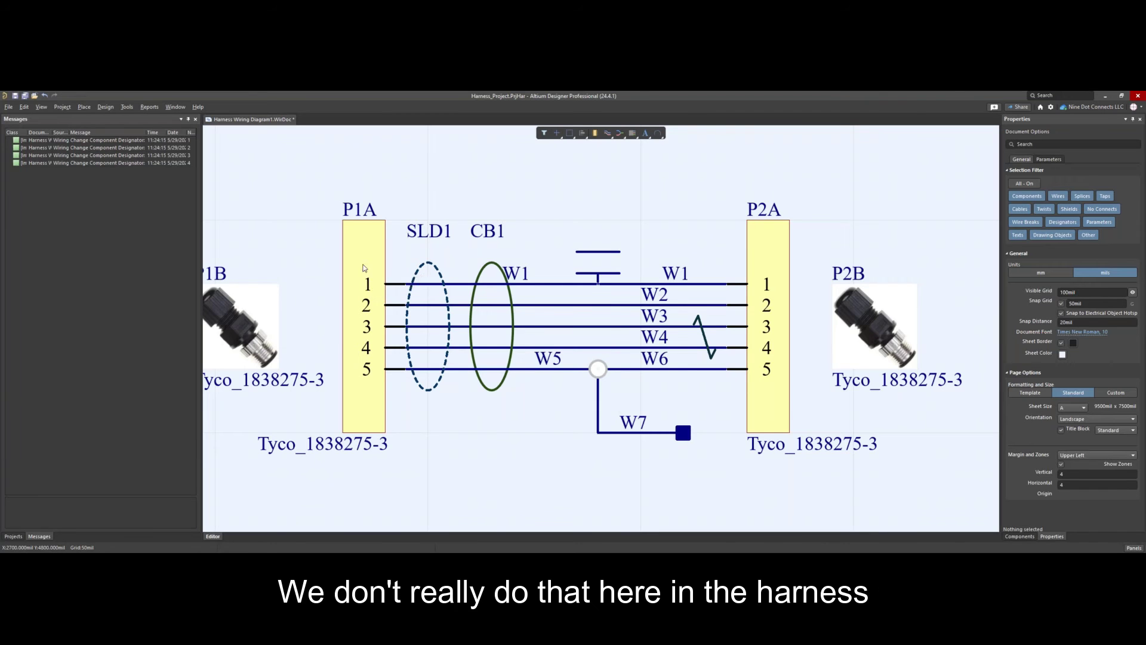
Examine connector P1A's general properties, pins and cavities, including which part types can be added to its cavities
click(378, 249)
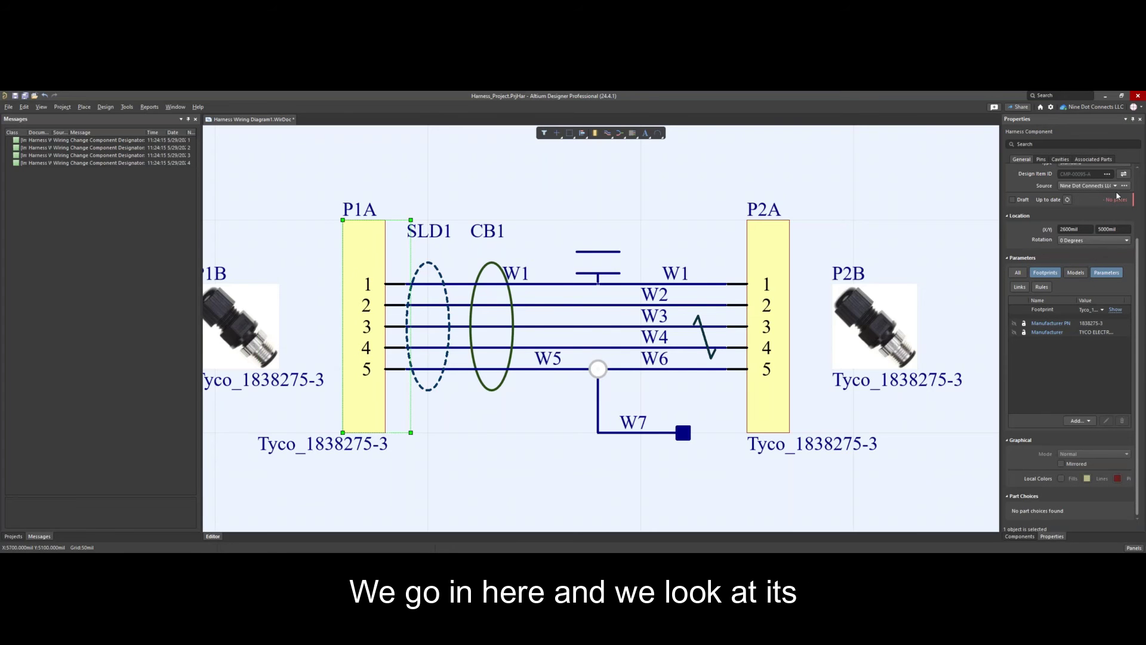
click(1038, 160)
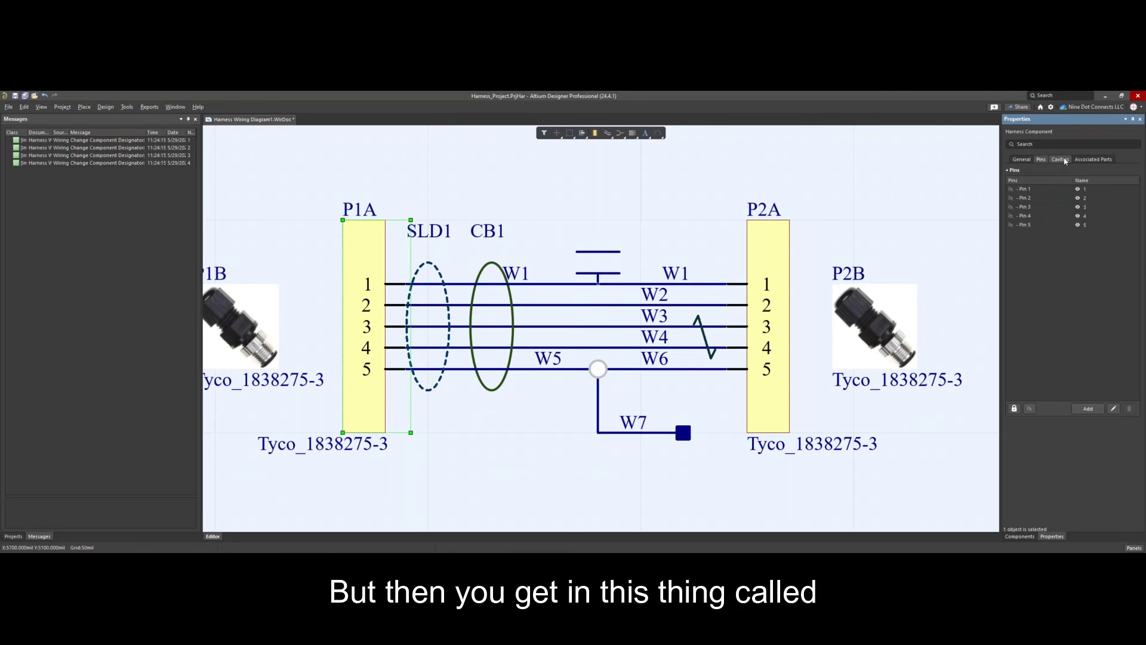
click(1060, 159)
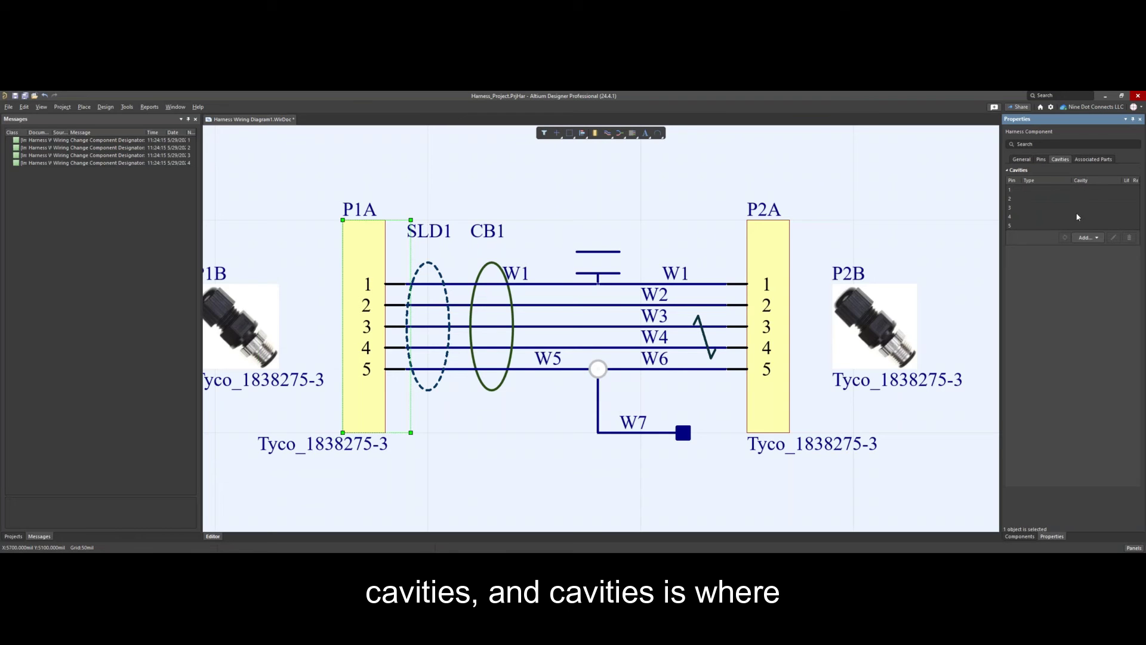
click(1085, 238)
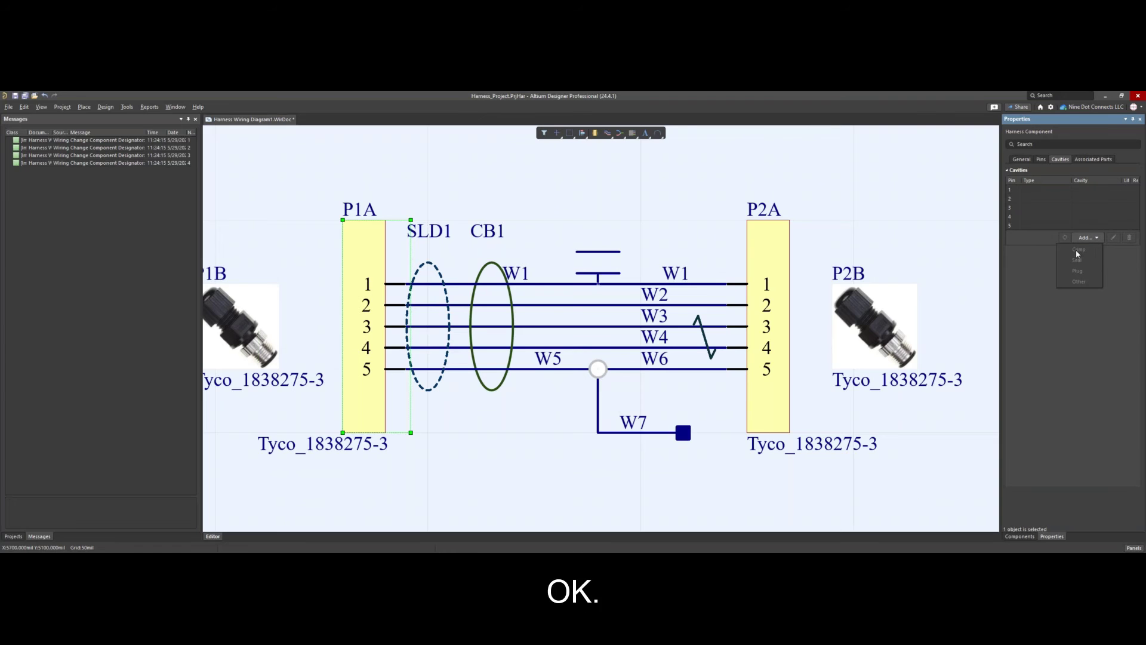
click(393, 202)
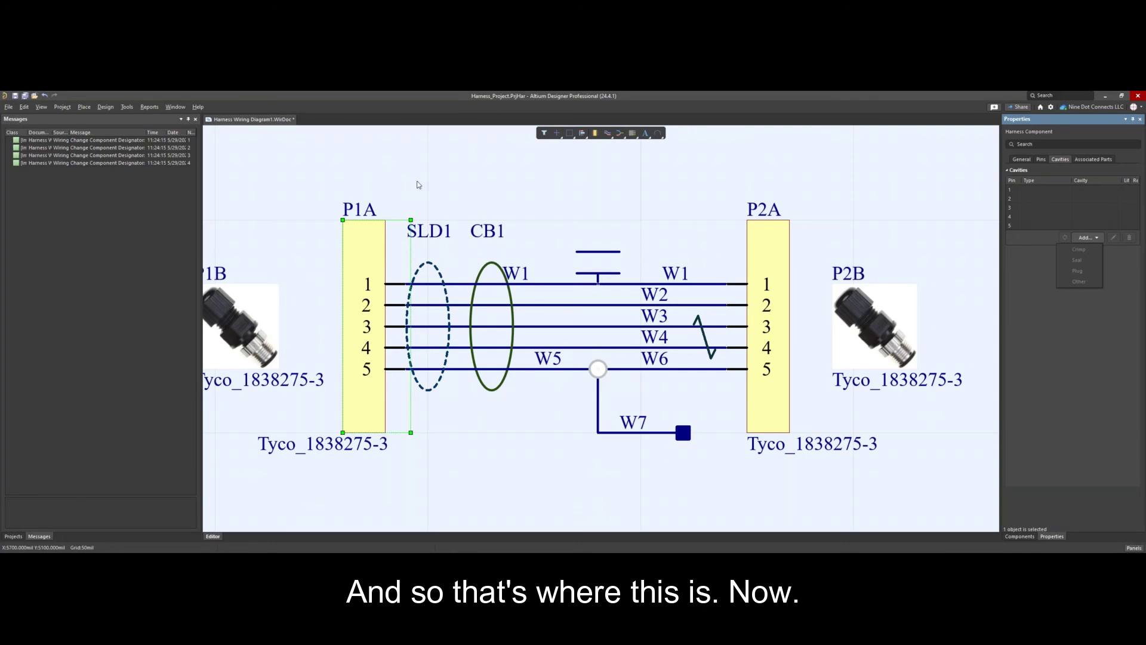
click(363, 229)
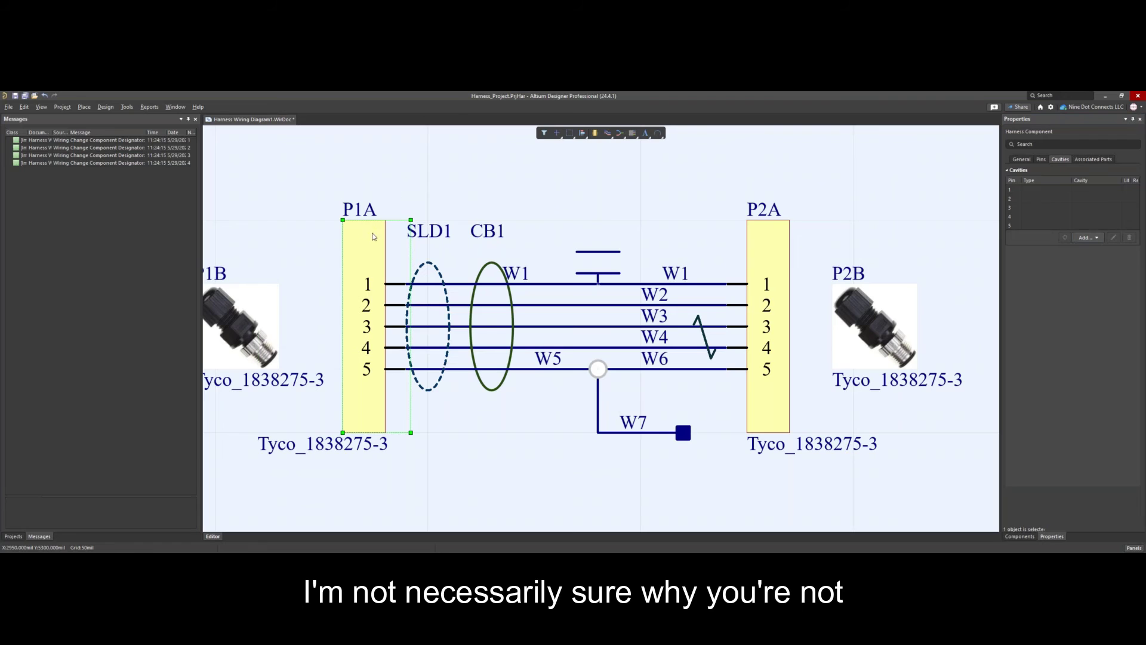
click(1085, 238)
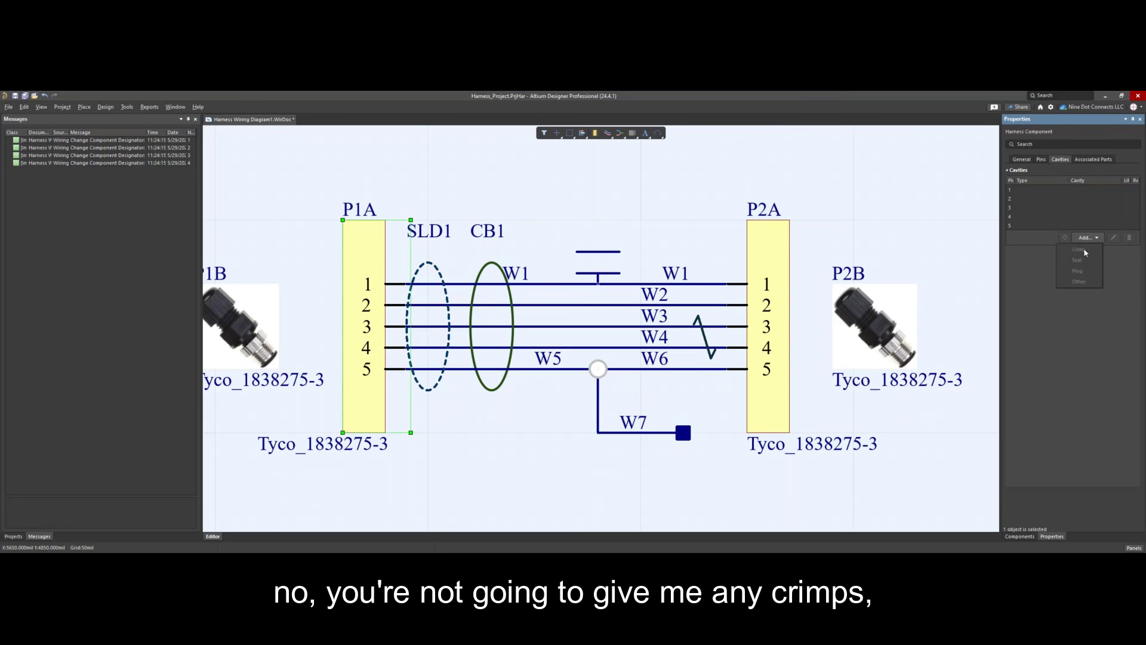
click(564, 182)
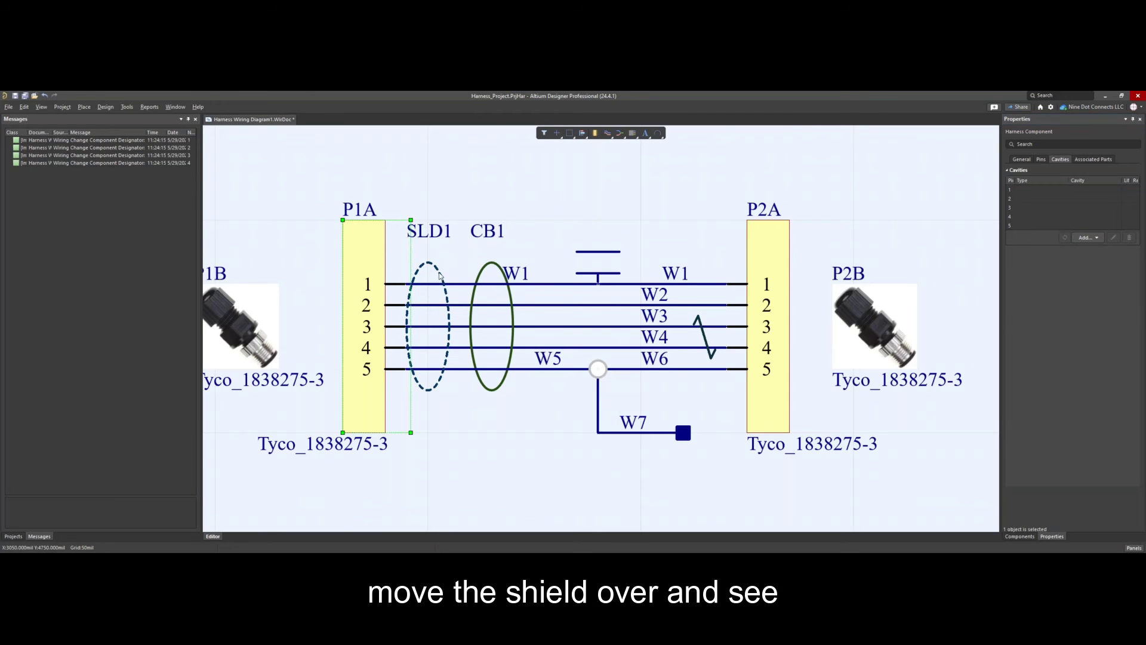
Move shield SLD1 about 50 mil toward cable CB1 and recheck the options for adding cavity parts to P1A
click(440, 275)
drag(440, 275, 451, 275)
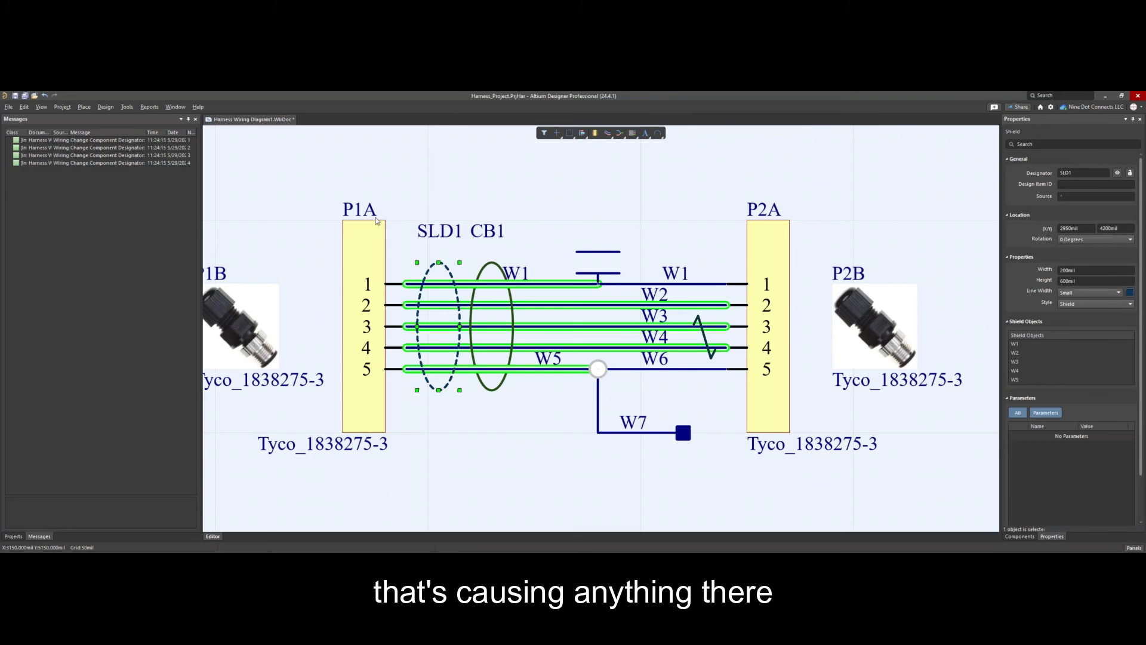
click(380, 244)
click(1098, 237)
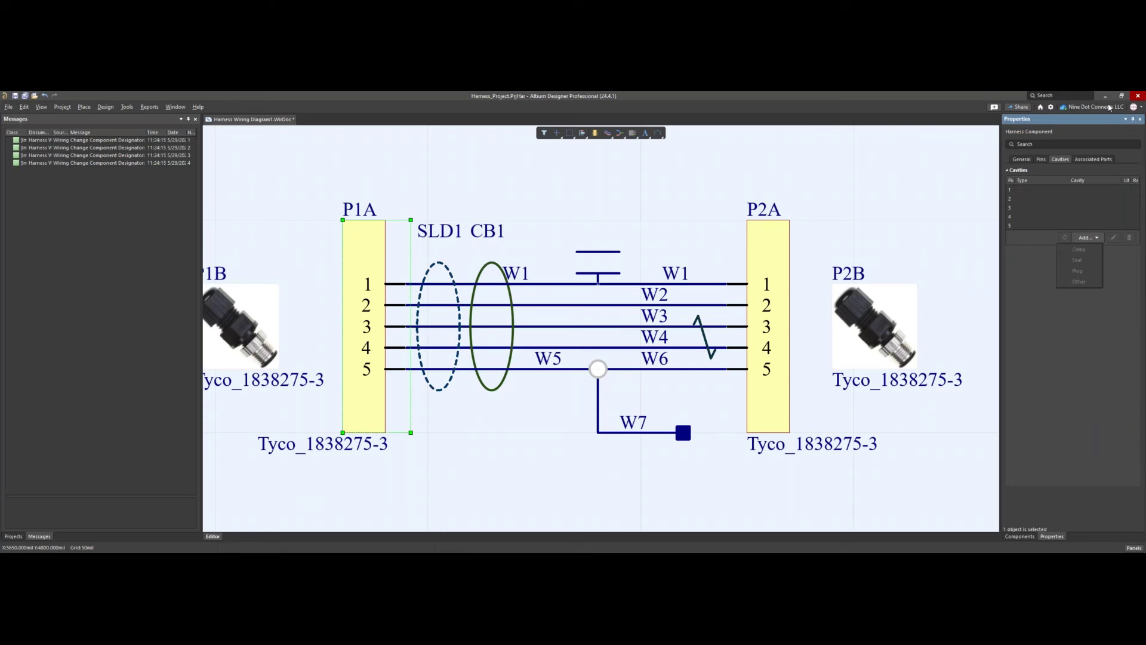
Check which part types can be added to the cavities of connector P2A
click(762, 232)
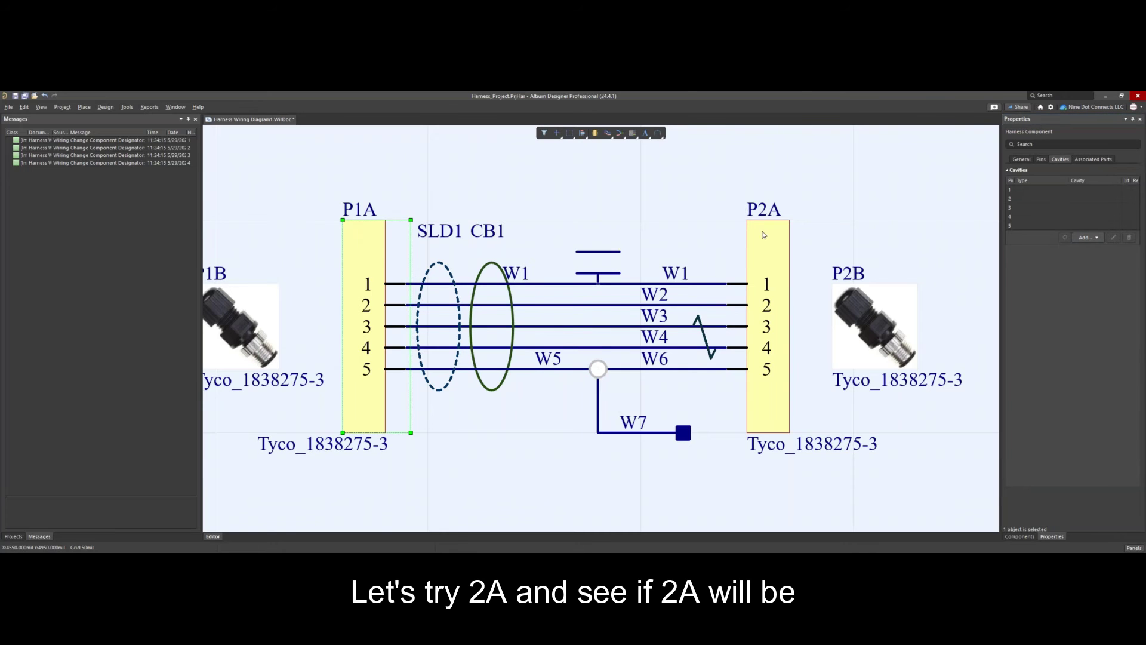
click(763, 235)
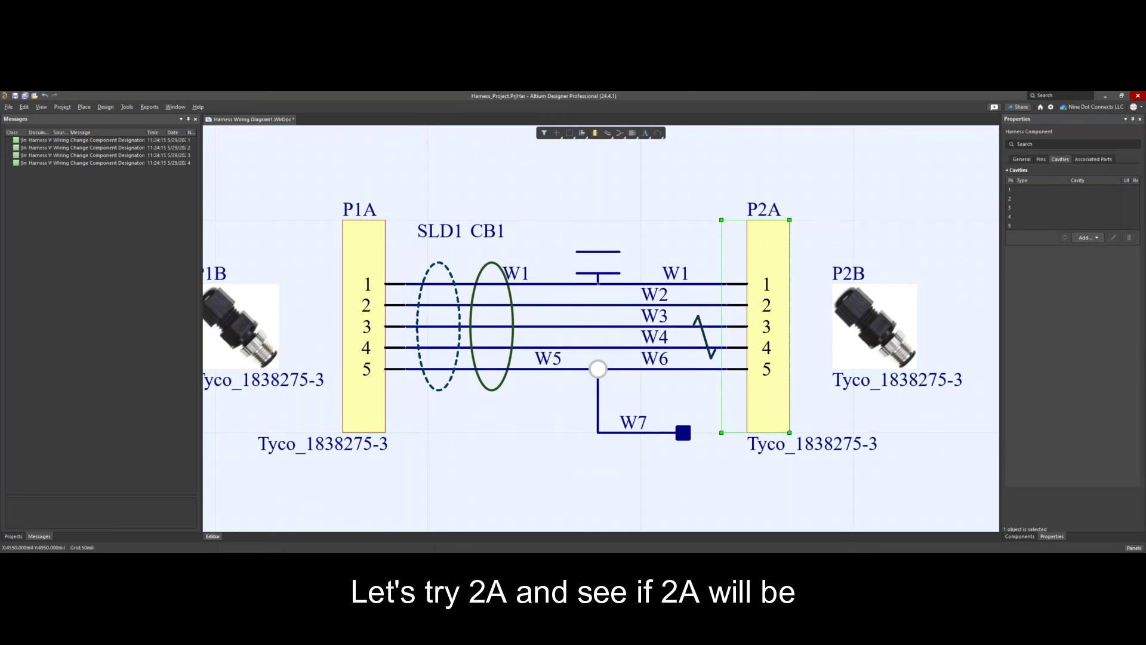
click(1087, 238)
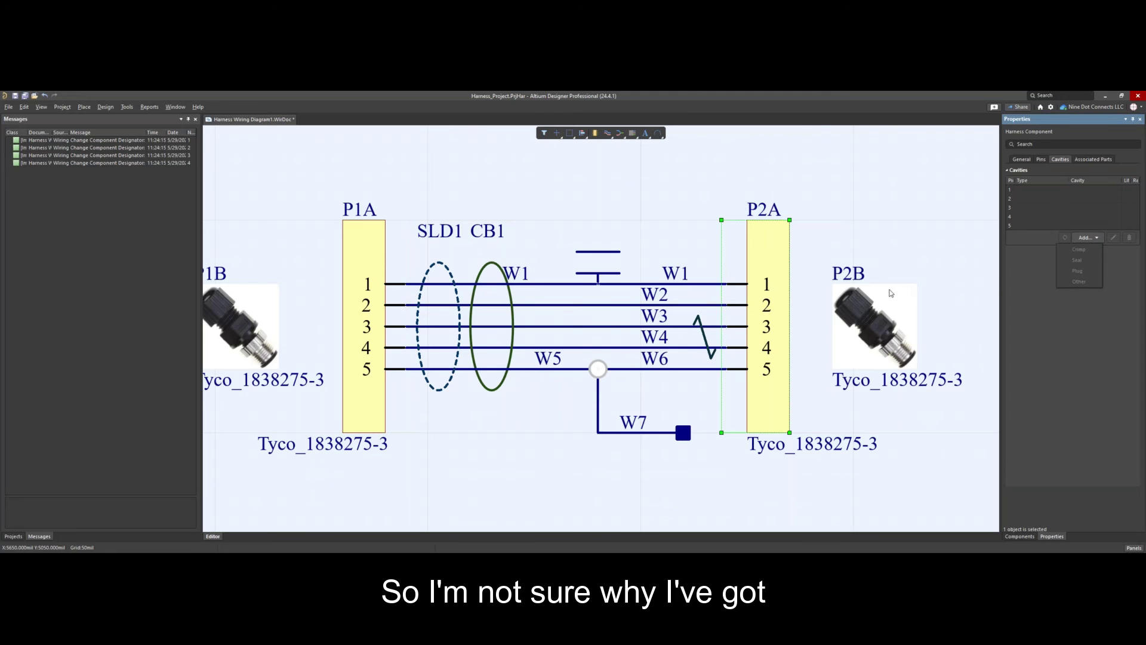
click(687, 172)
Place only the A part of another Tyco_1838275-3 connector in the empty area below the existing wiring
ctrl+scroll(687, 179, down, 1)
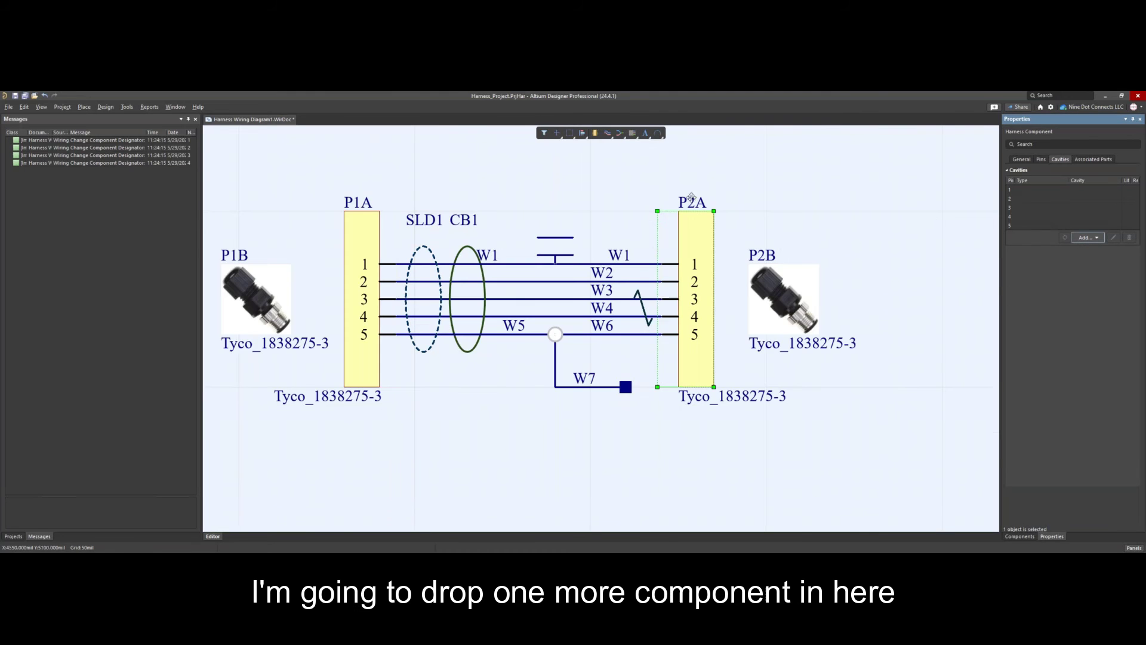
right_drag(678, 473, 695, 362)
click(1019, 536)
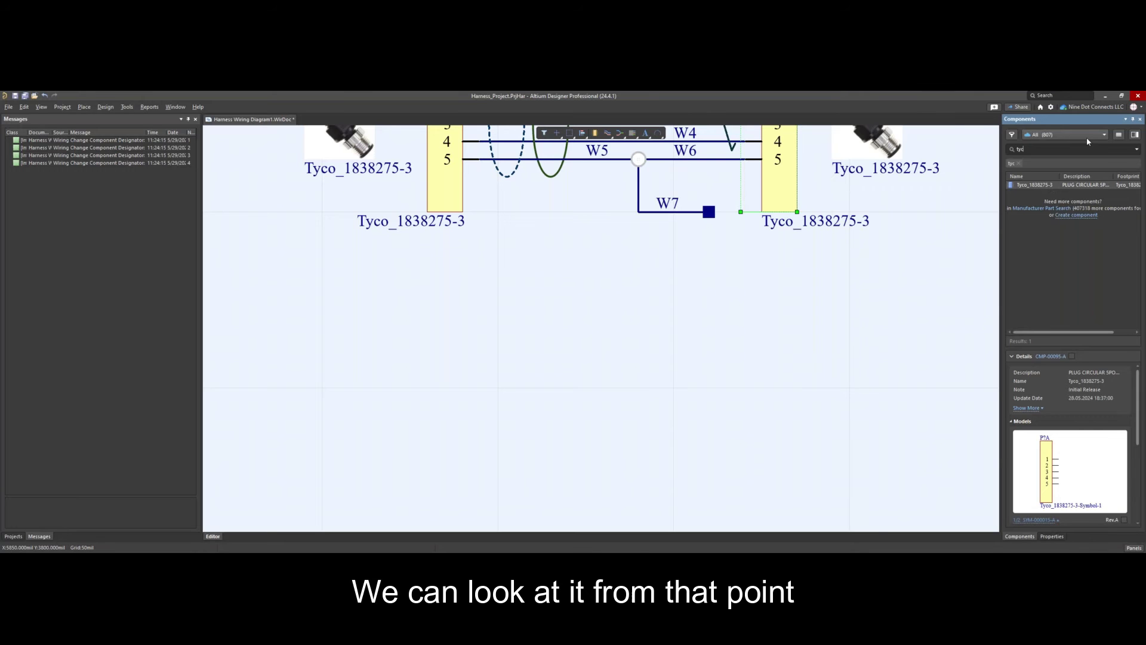
right_click(1051, 184)
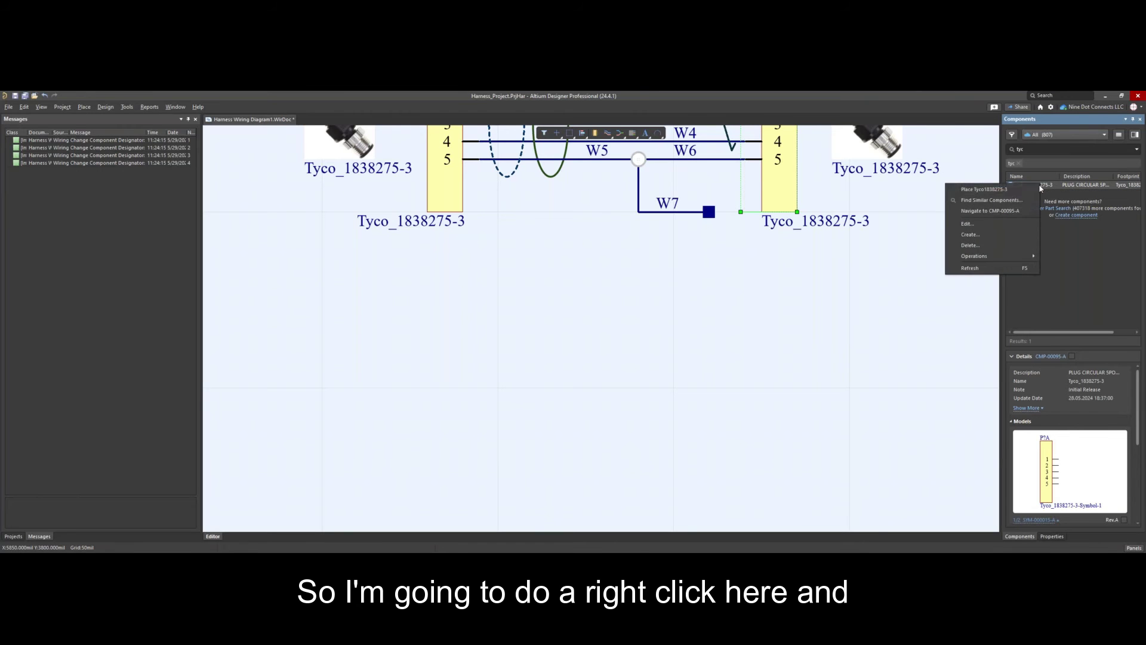
click(984, 189)
click(462, 361)
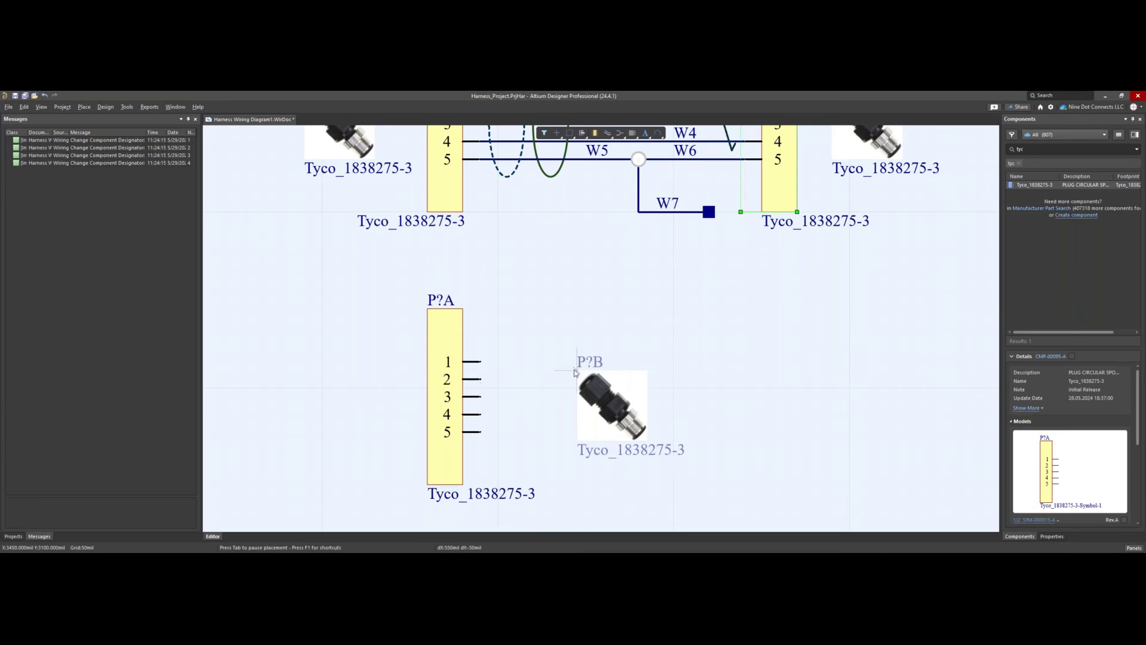
right_click(576, 366)
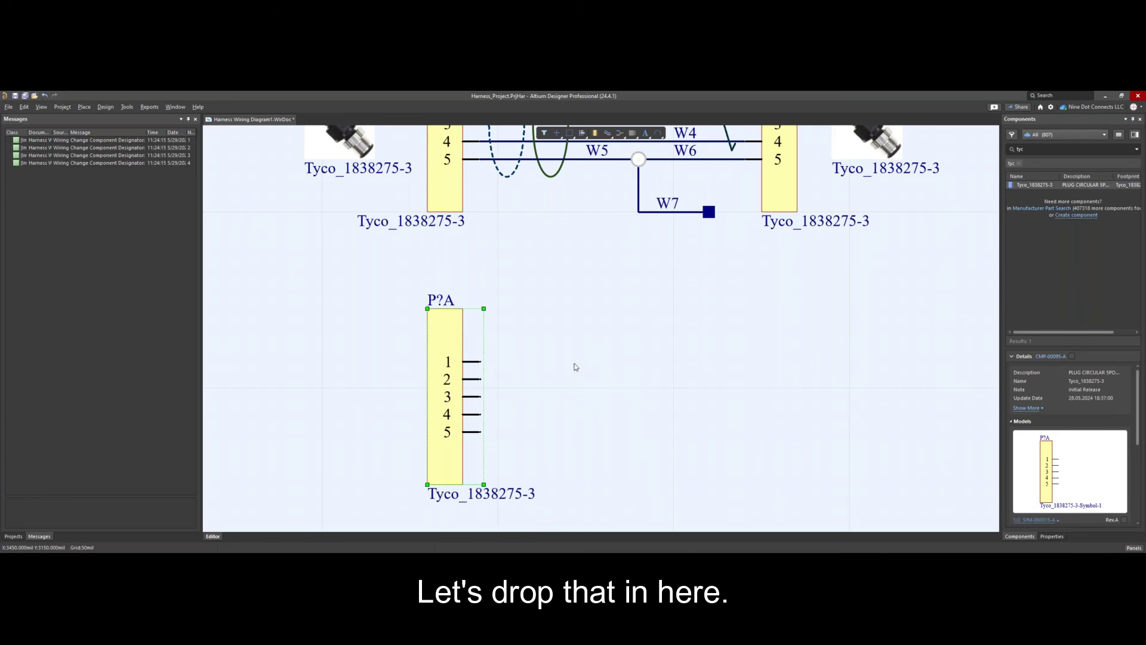
drag(443, 339, 444, 343)
click(446, 332)
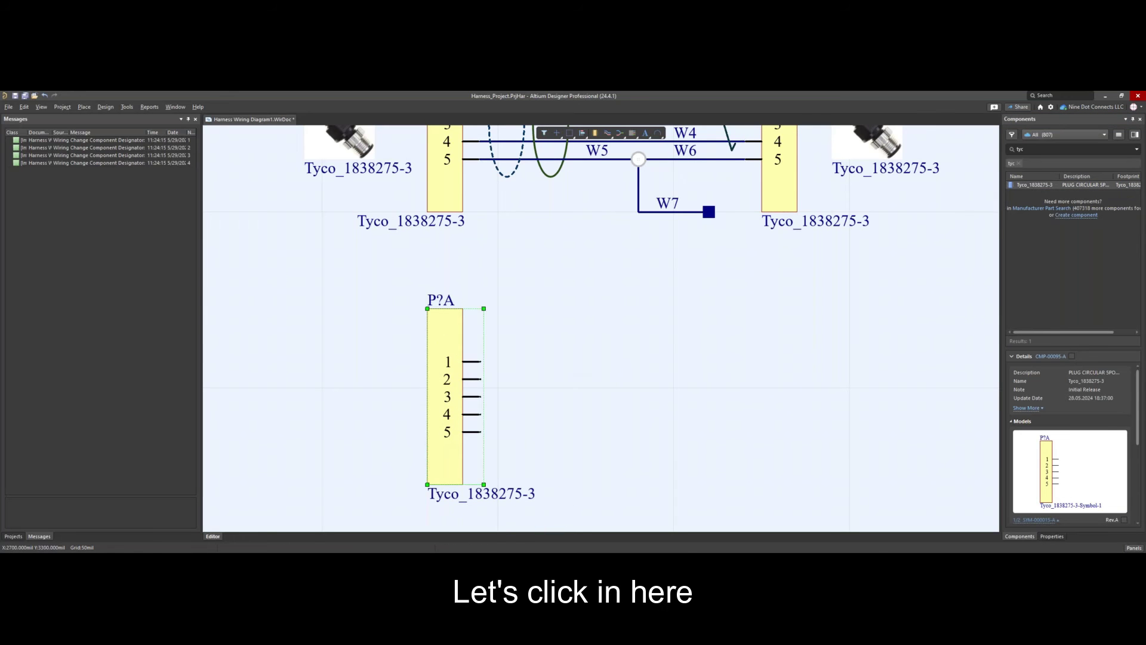
Check the options for adding cavity parts to the newly placed connector and delete it from the diagram
double_click(432, 328)
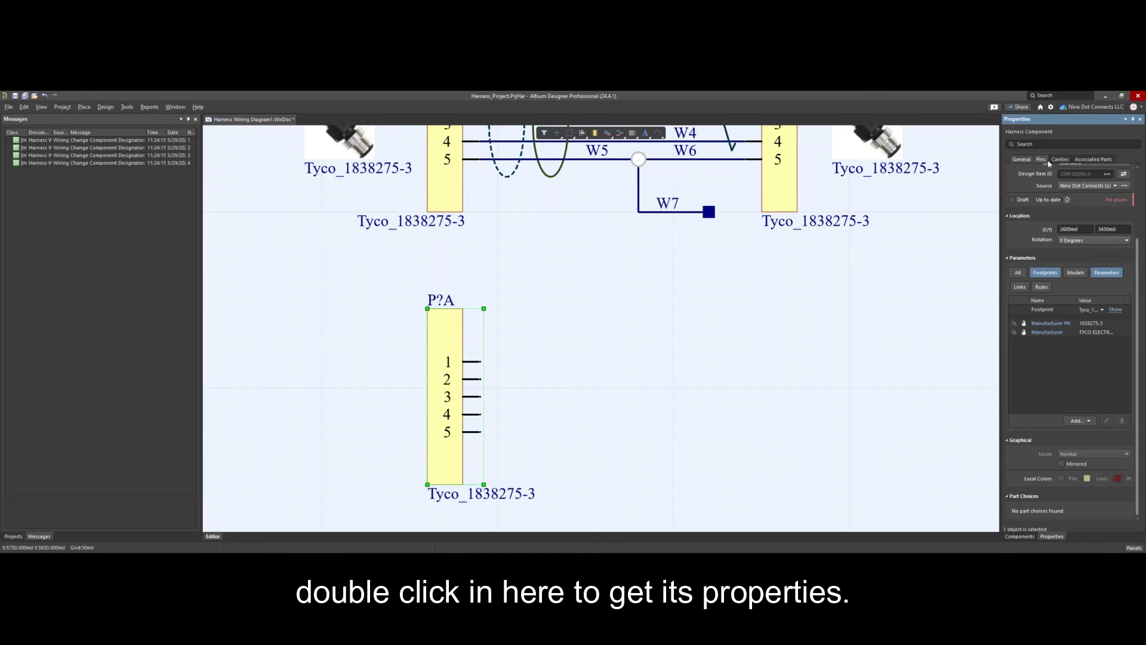
click(1061, 158)
click(1086, 238)
click(679, 353)
drag(415, 283, 583, 516)
key(Delete)
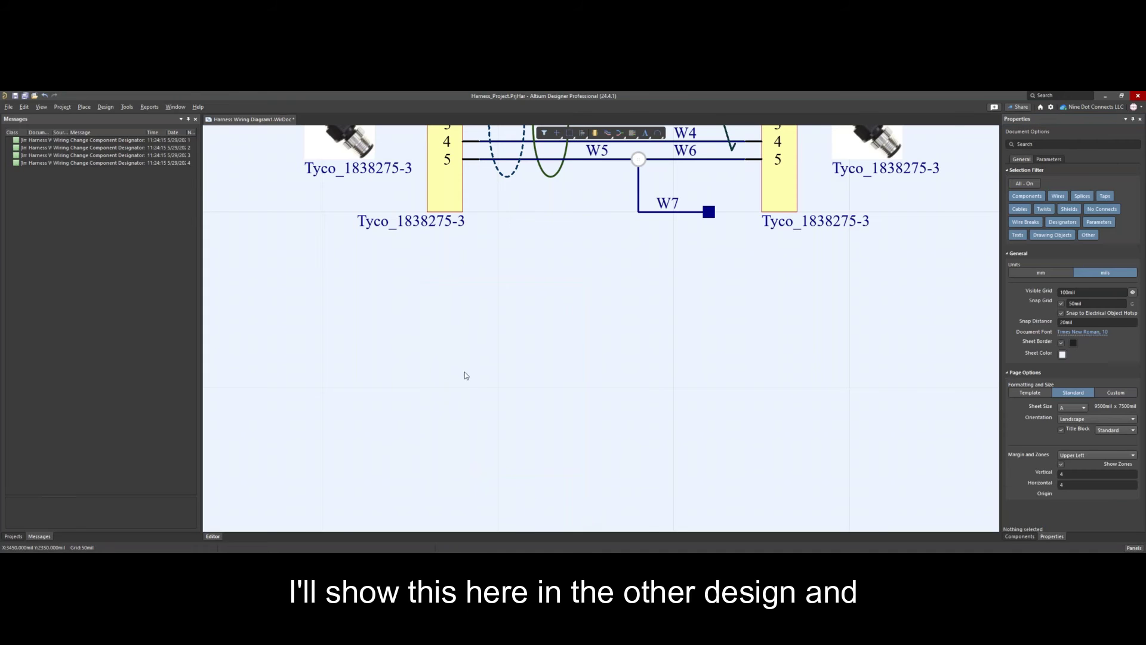
Open the wiring diagram Webinar Demo.WirDoc from the 2024 05 - Harness Demo project and bring its connectors into close view
click(44, 440)
click(13, 536)
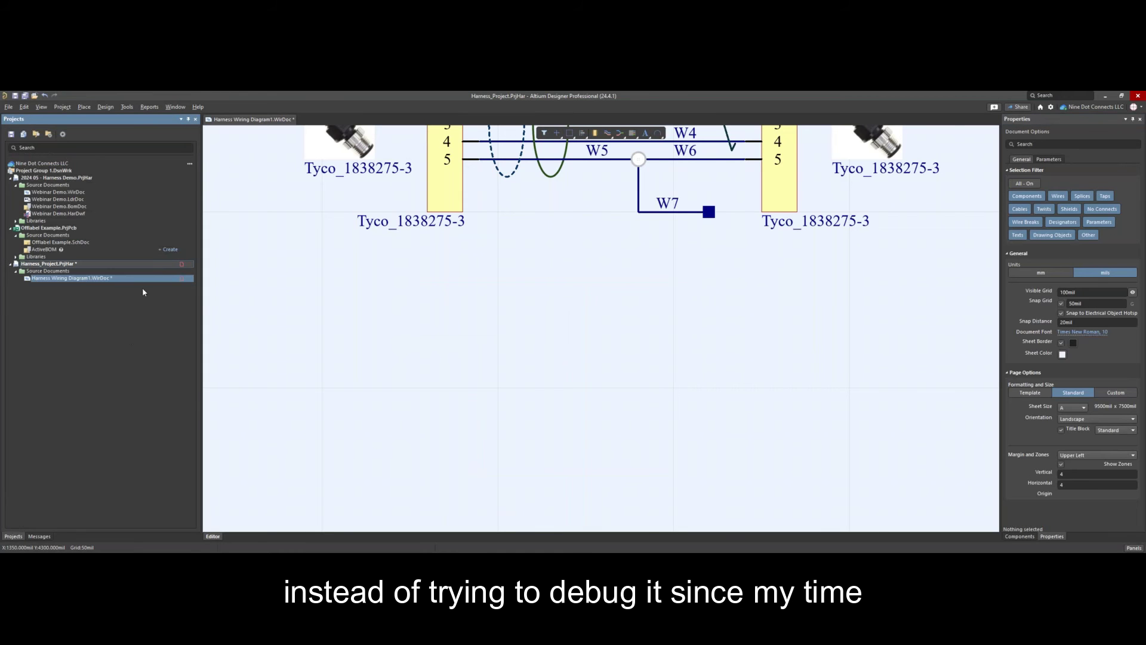
double_click(73, 192)
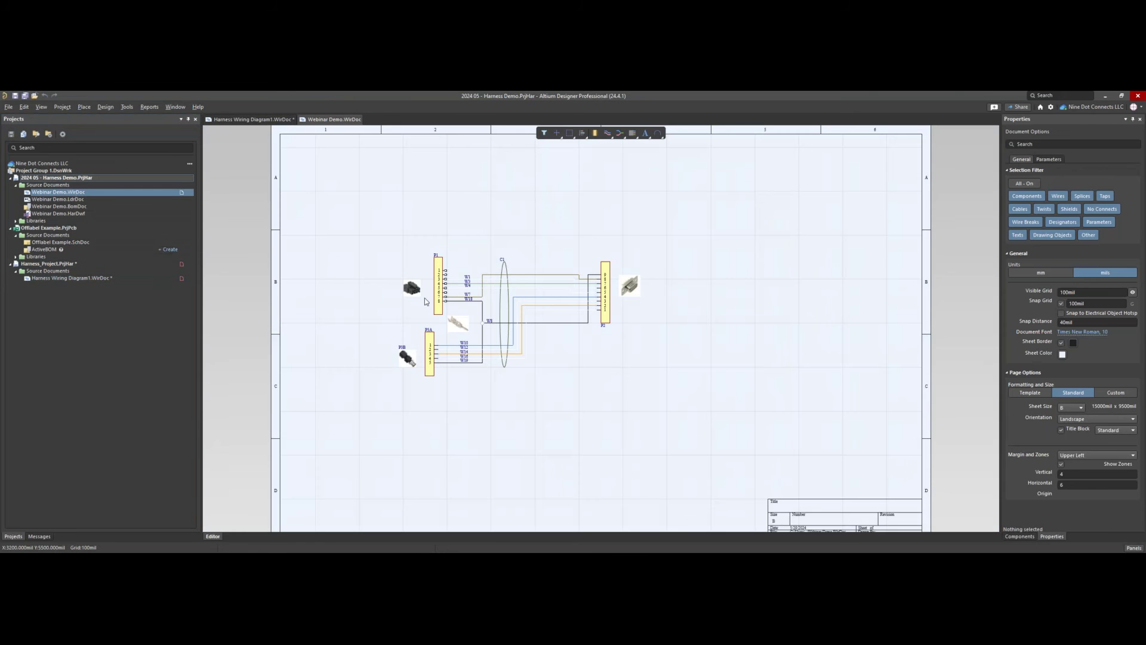
ctrl+scroll(419, 286, up, 5)
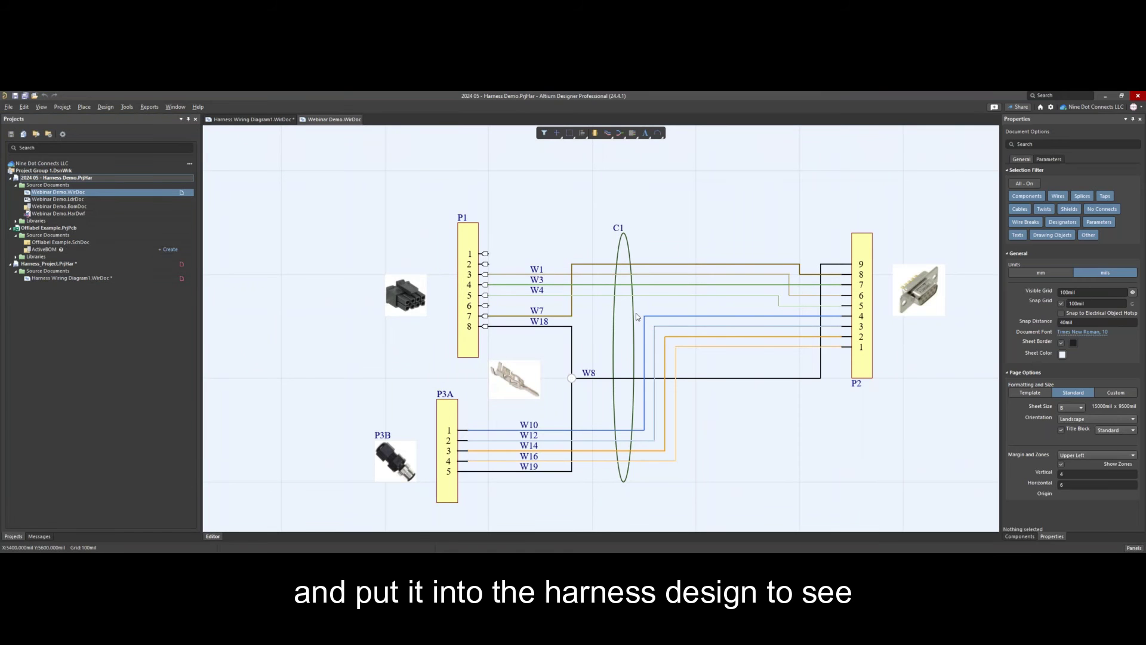
Examine the crimps assigned to connector P1's cavities and the part types that can be added there
click(476, 241)
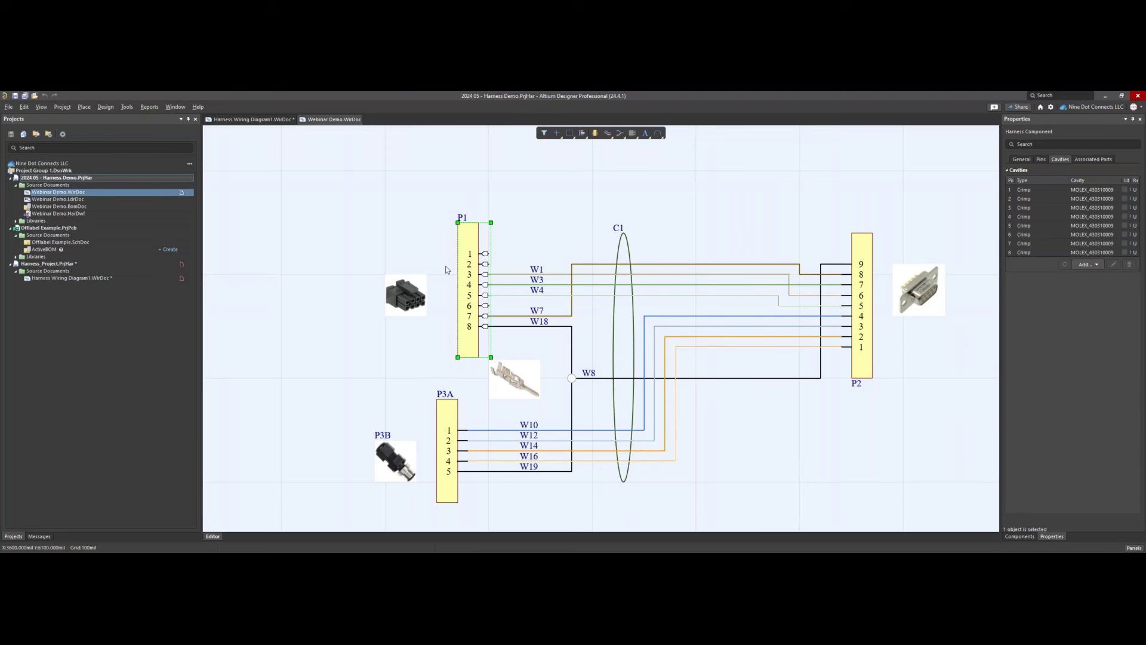
double_click(466, 243)
click(1021, 160)
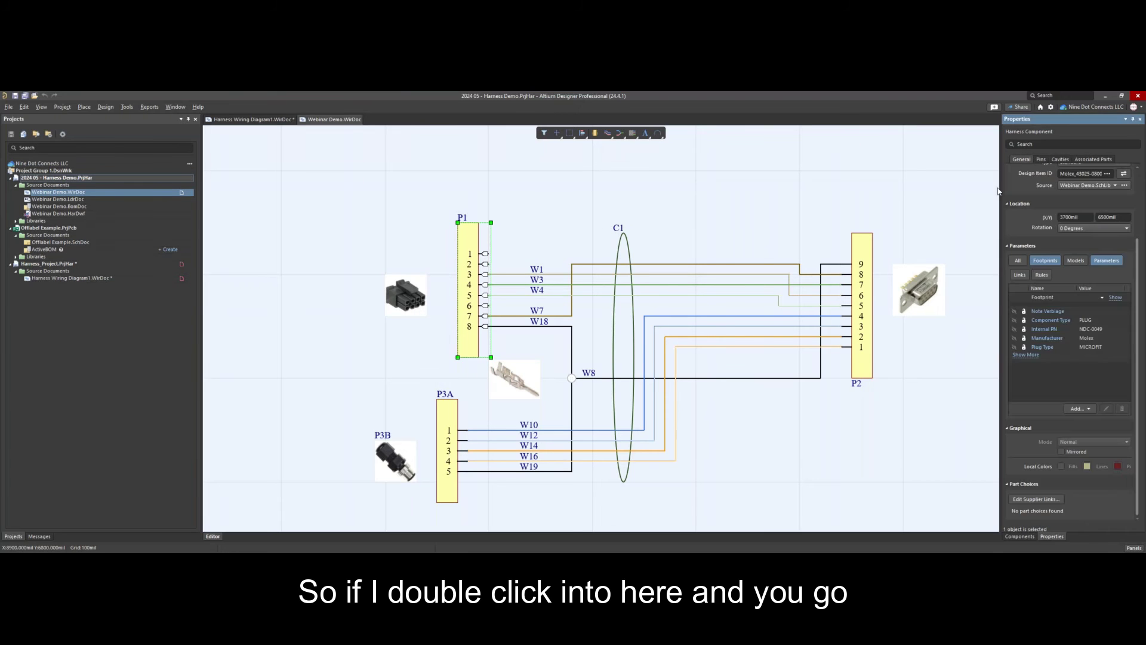
click(1060, 160)
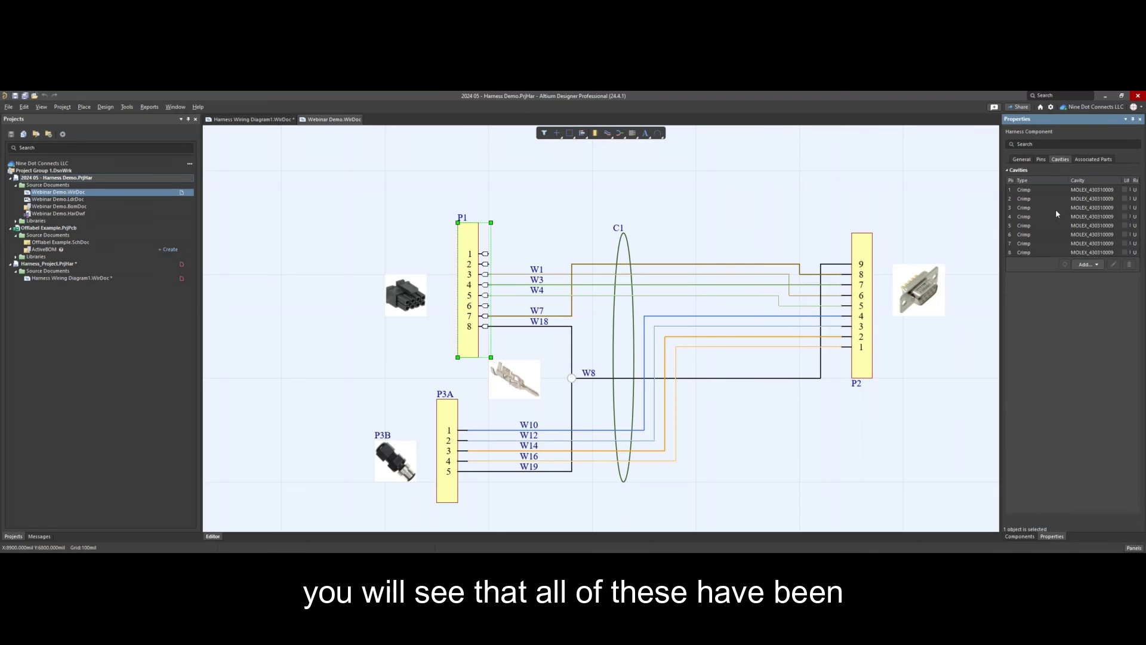
click(1094, 267)
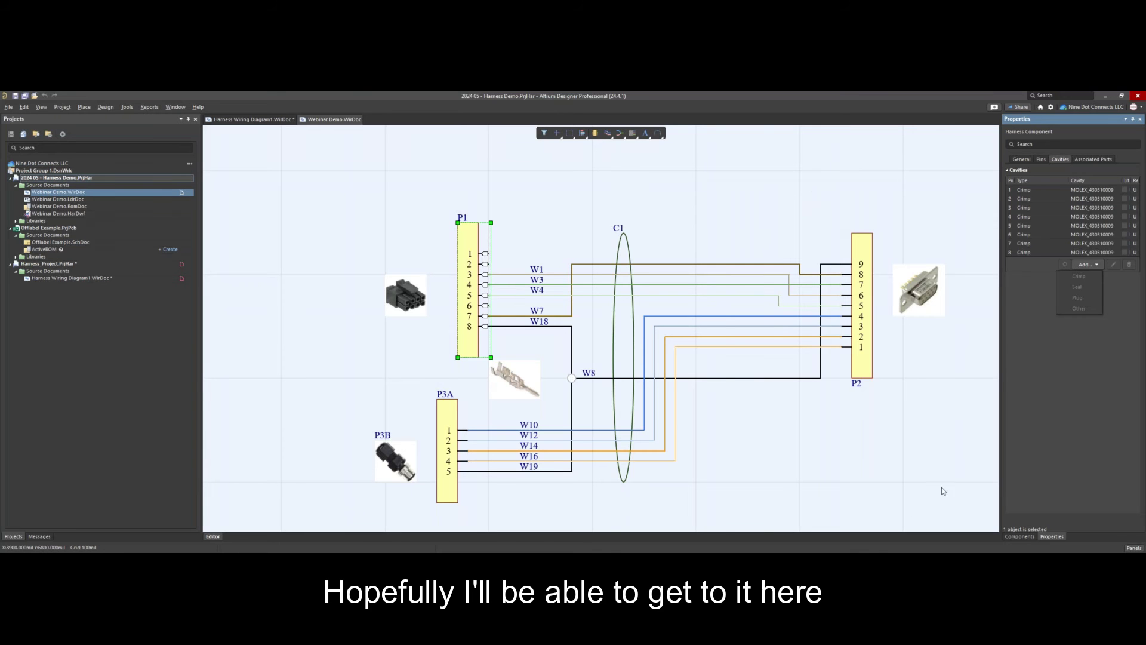
Open the Explorer and move it up over the wiring diagram so its full contents can be seen
click(1131, 547)
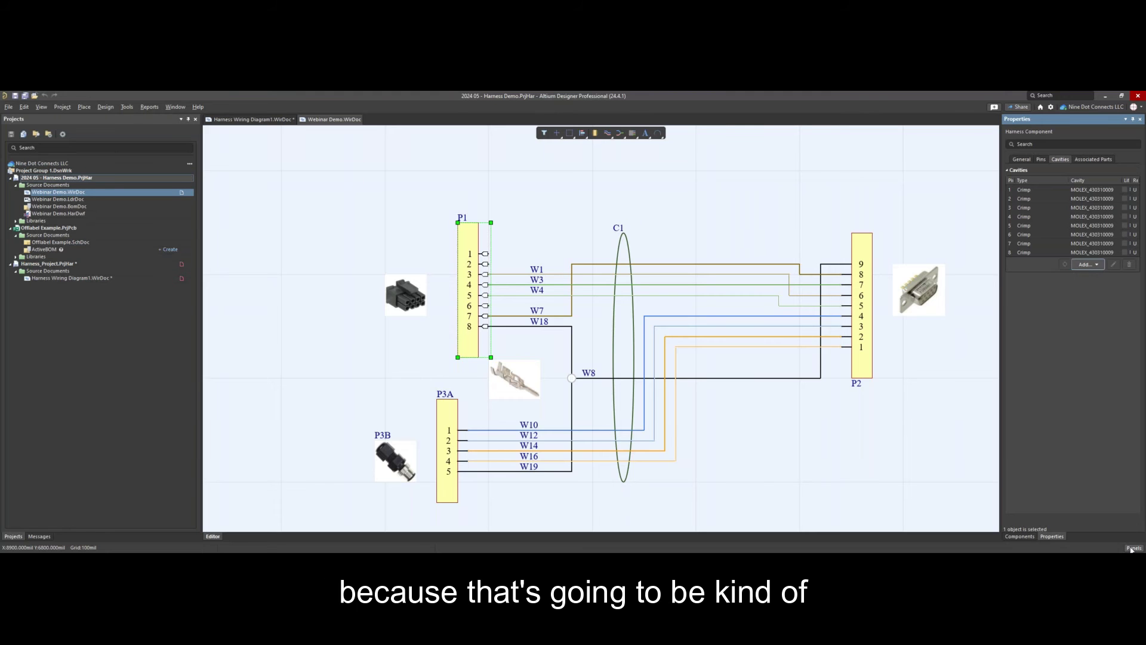
click(1133, 548)
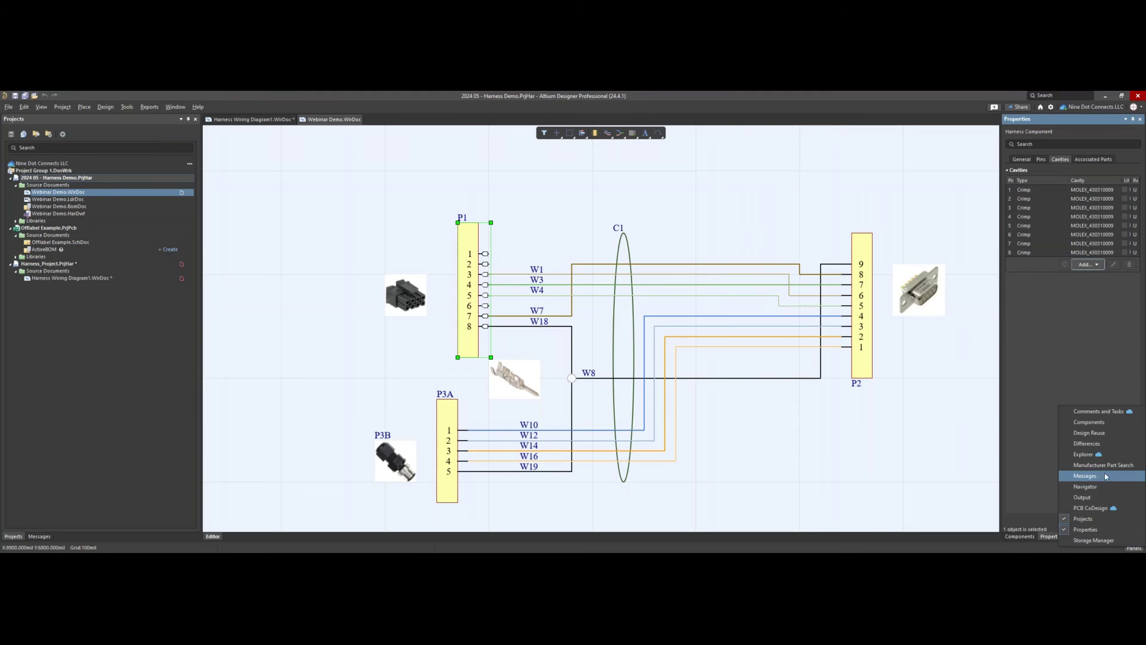
click(1099, 456)
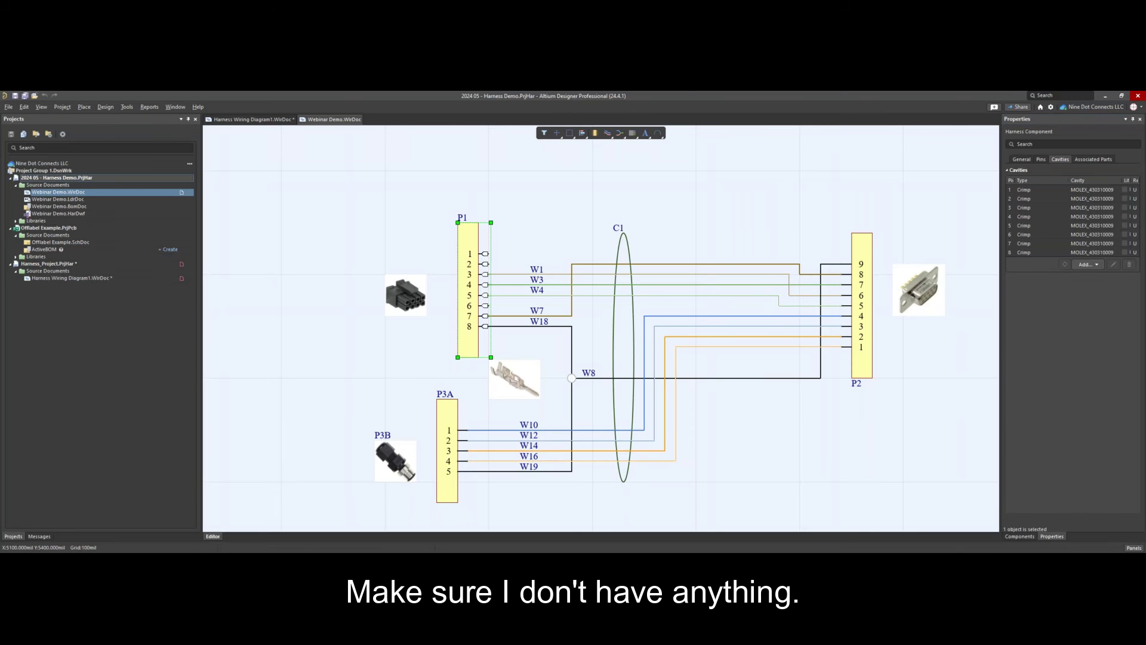
drag(425, 530, 481, 200)
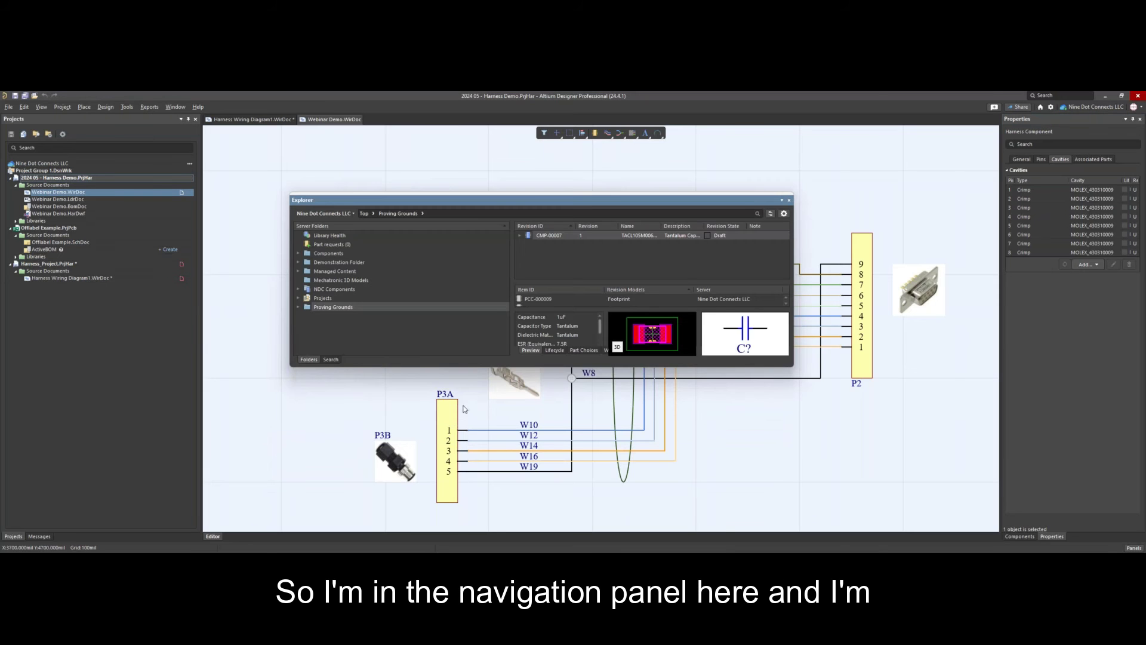
Open the Harness components folder under Proving Grounds, in 2024-05-22 Harness Components
click(298, 309)
scroll(355, 253, down, 3)
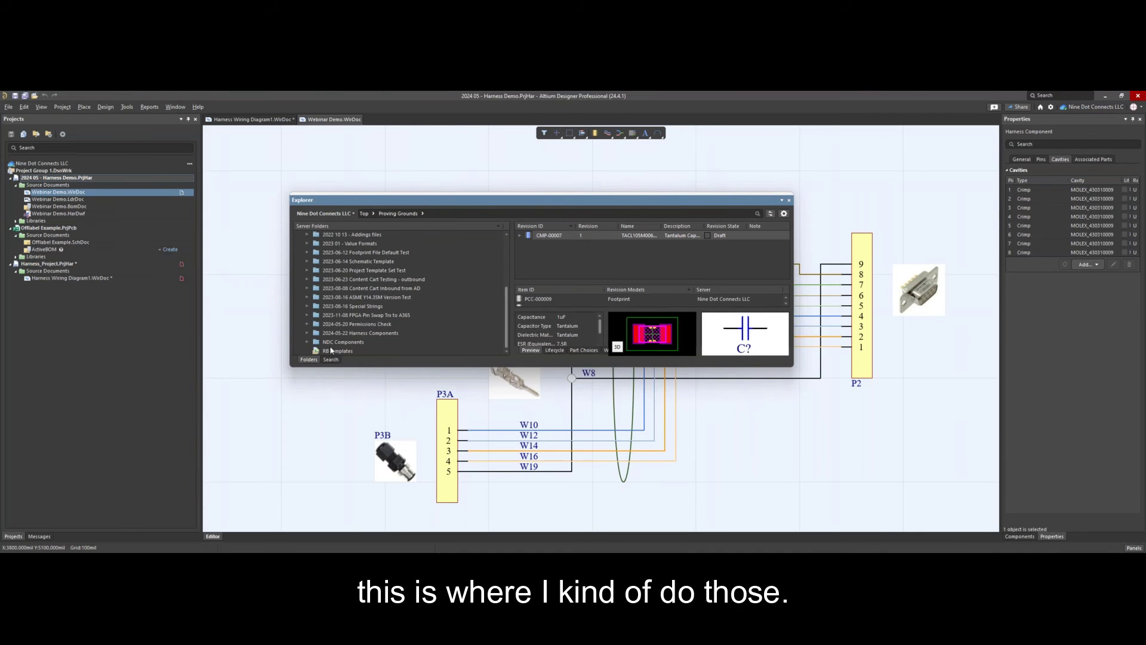
click(308, 334)
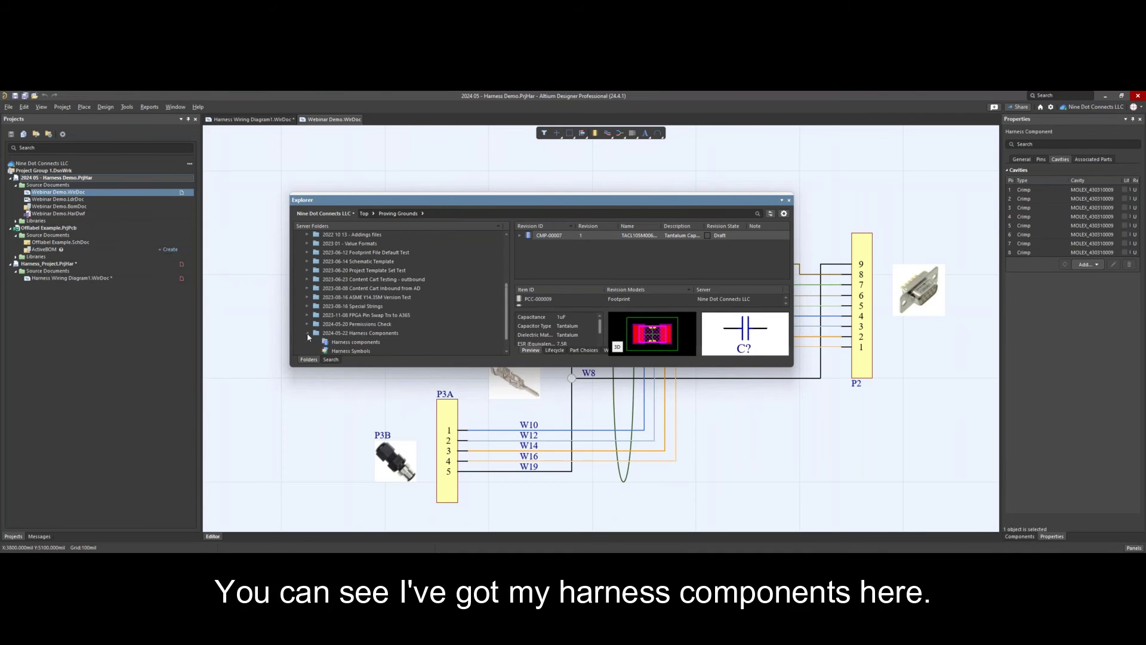
click(356, 342)
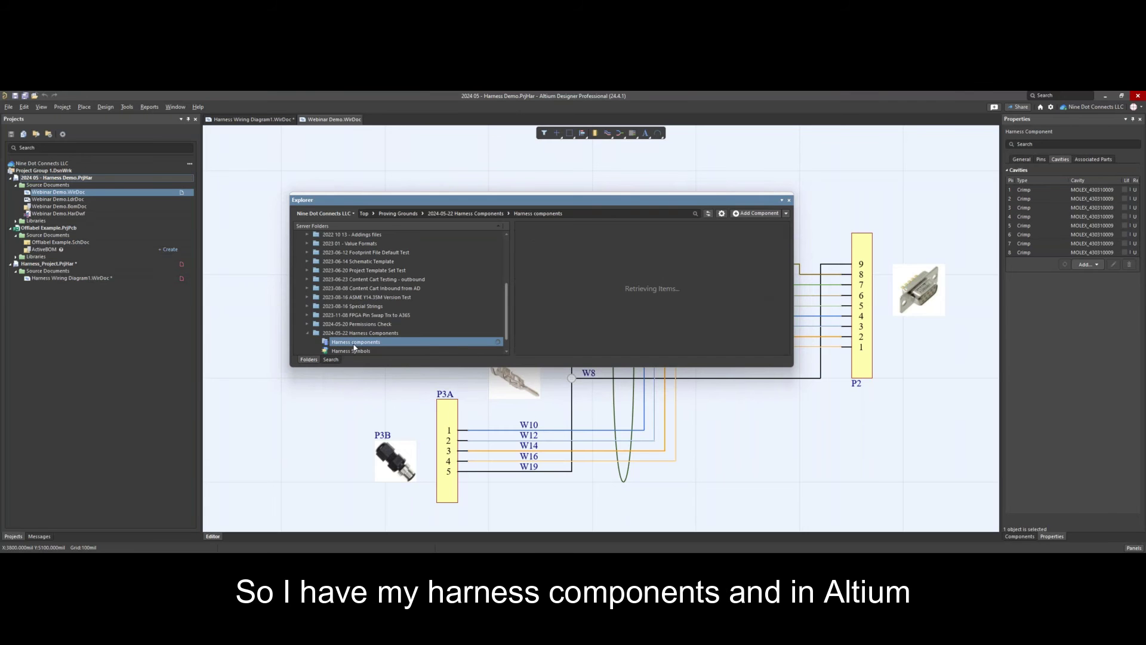
Enlarge the Explorer and open the Tyco_1838275-3 harness component for editing, with the Explorer out of the way
drag(388, 369, 373, 421)
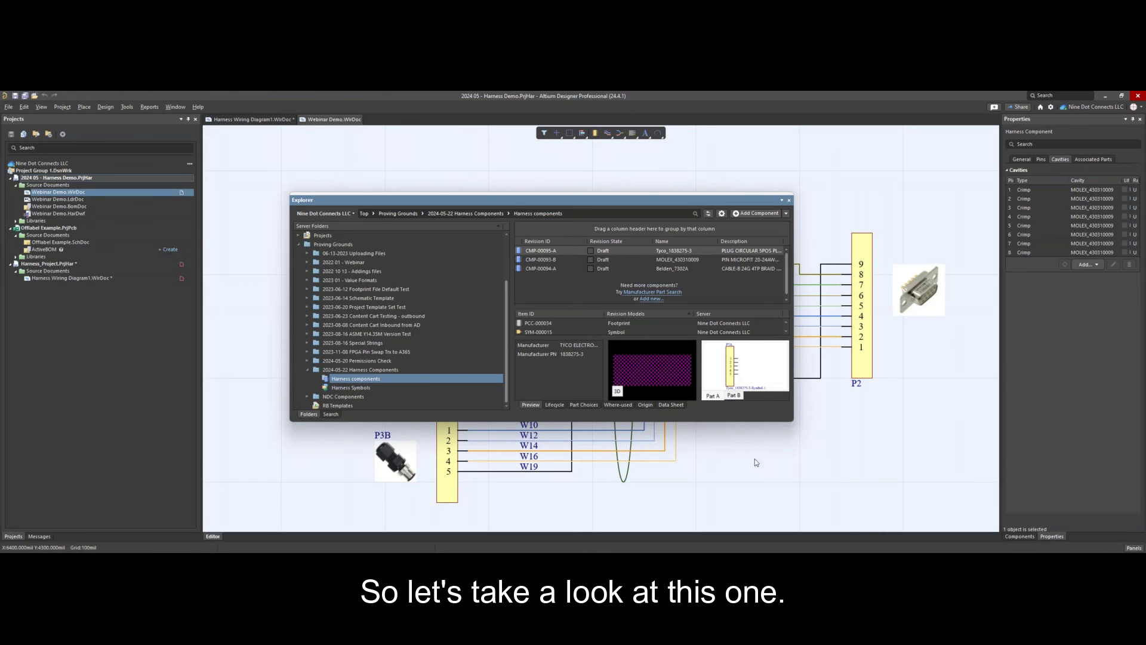
click(657, 252)
right_click(657, 253)
click(669, 255)
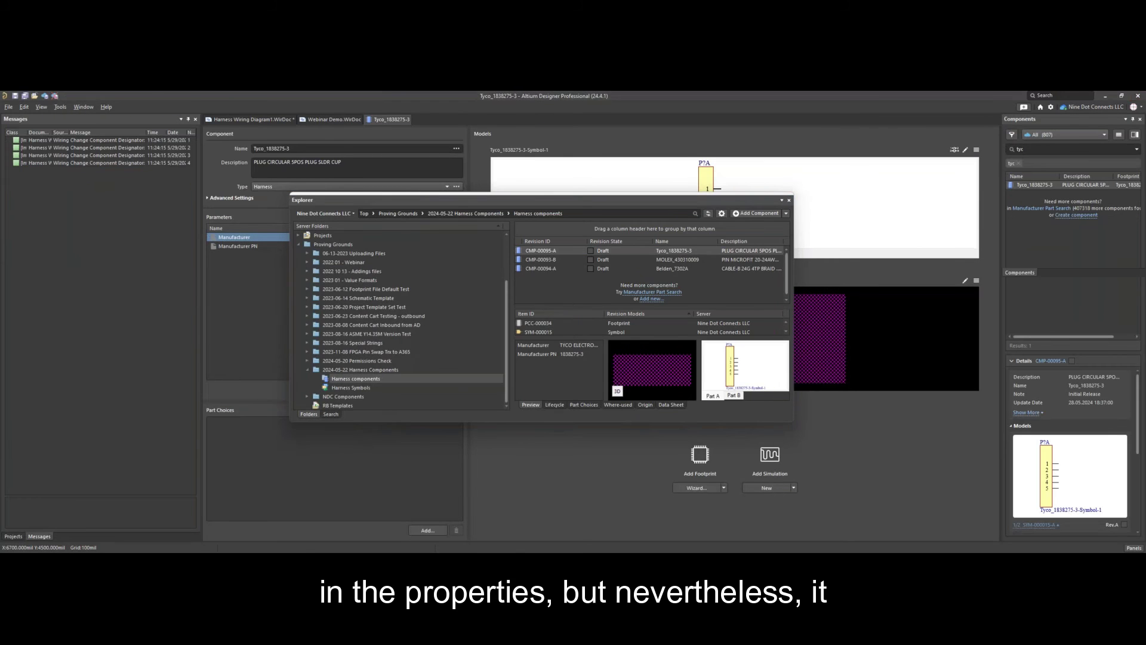
click(528, 508)
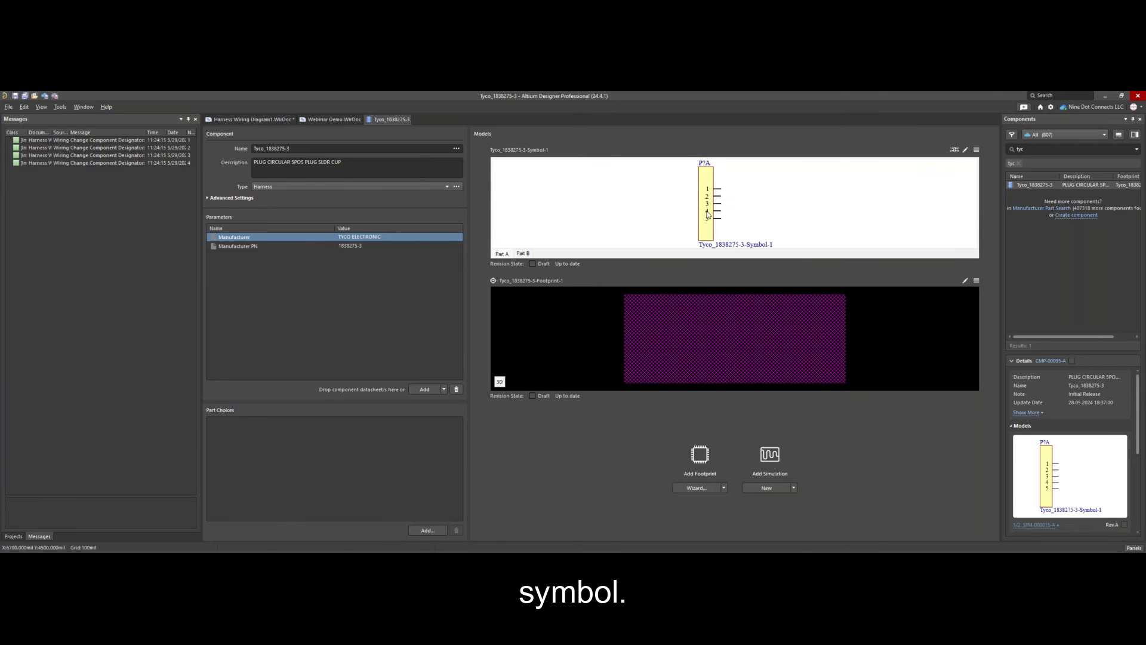
Compare Part A and Part B of the Tyco_1838275-3 symbol
click(522, 254)
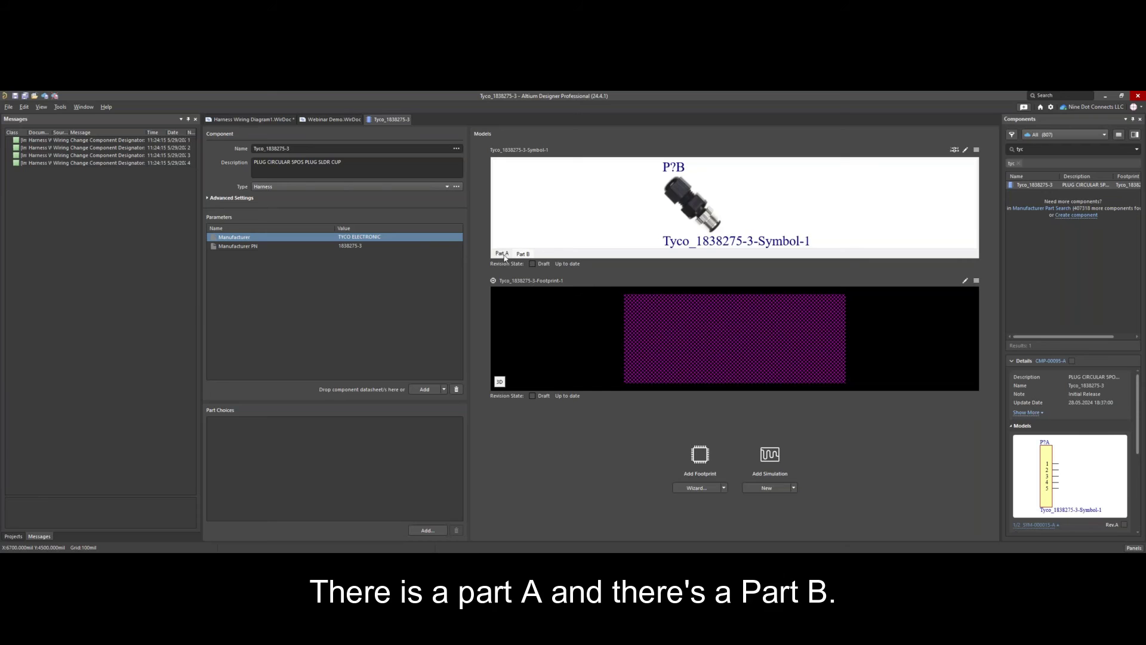
click(502, 254)
click(525, 255)
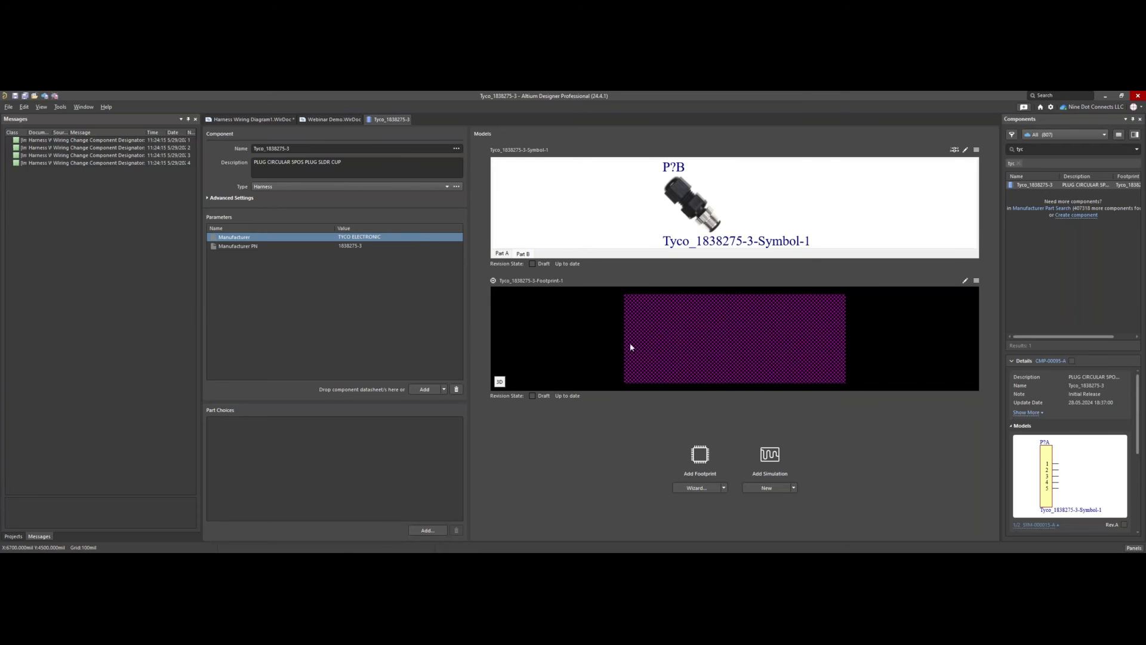
Open the Tyco_1838275-3 footprint and examine its pads, including the properties of pad 1
click(965, 281)
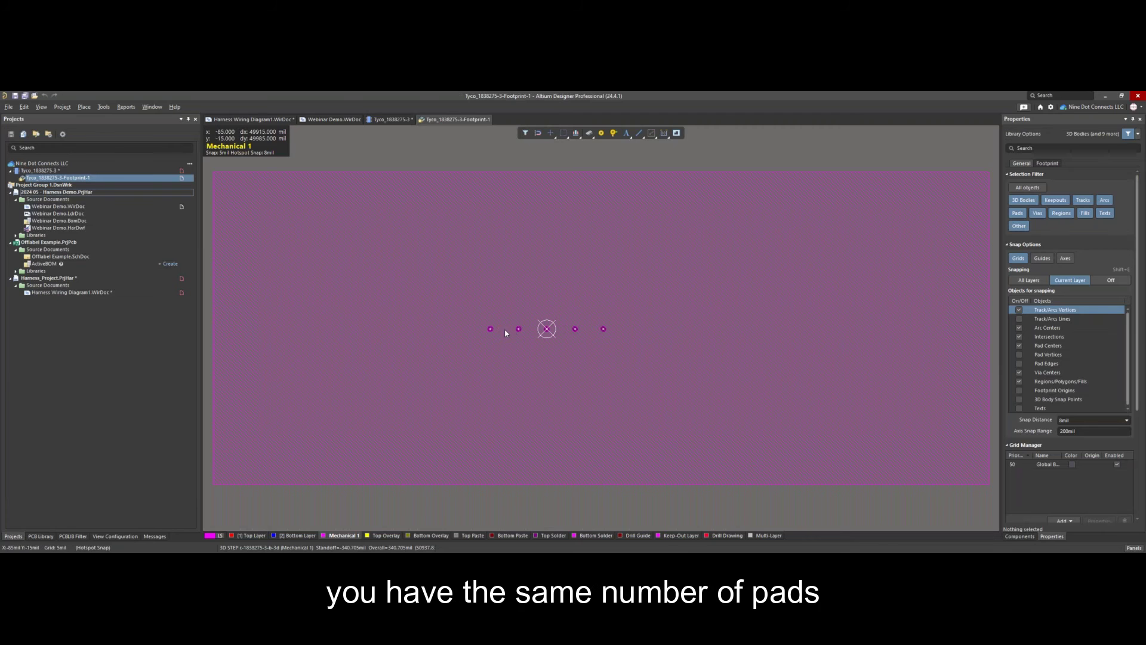
ctrl+scroll(501, 334, up, 8)
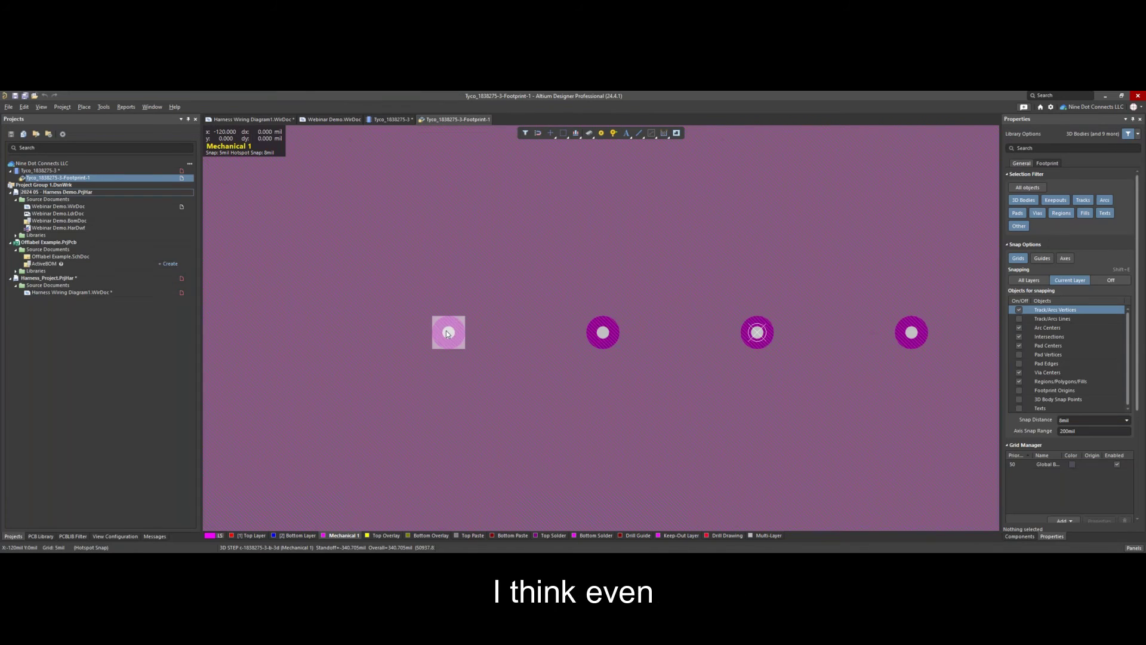
click(448, 334)
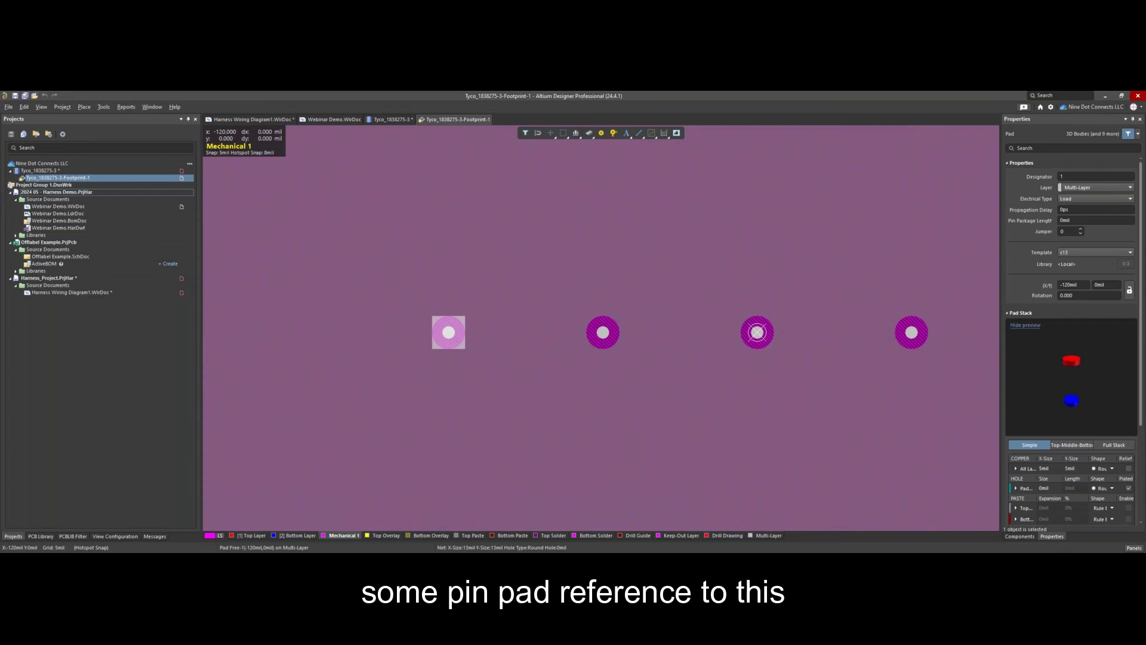
ctrl+scroll(449, 331, down, 6)
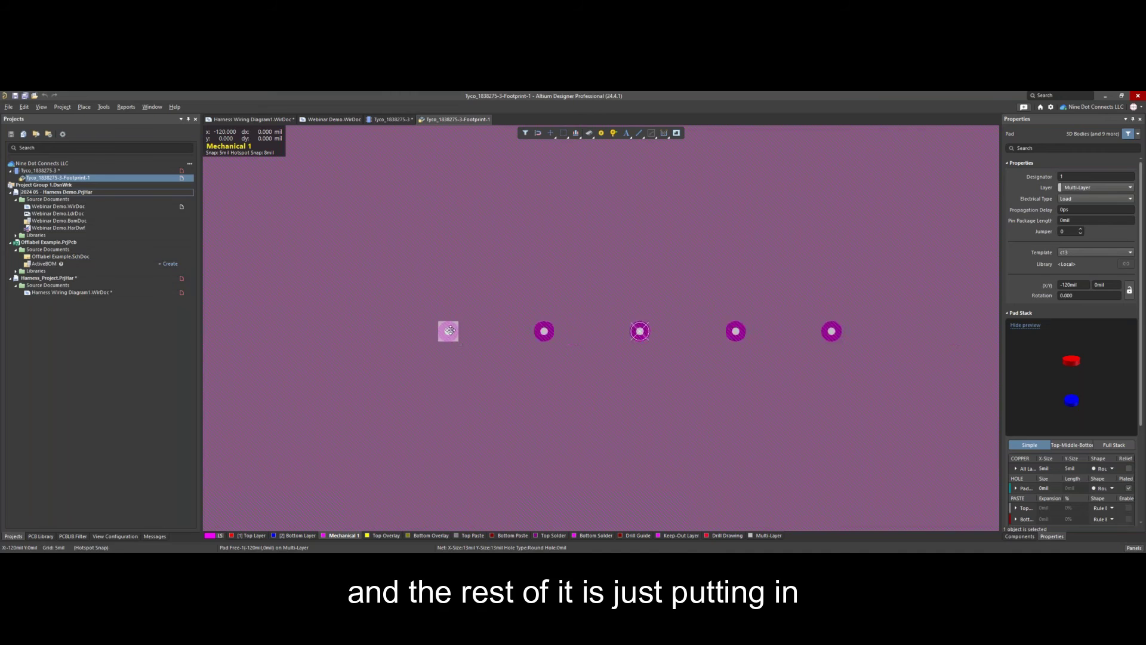
ctrl+scroll(451, 333, down, 4)
right_drag(468, 479, 500, 459)
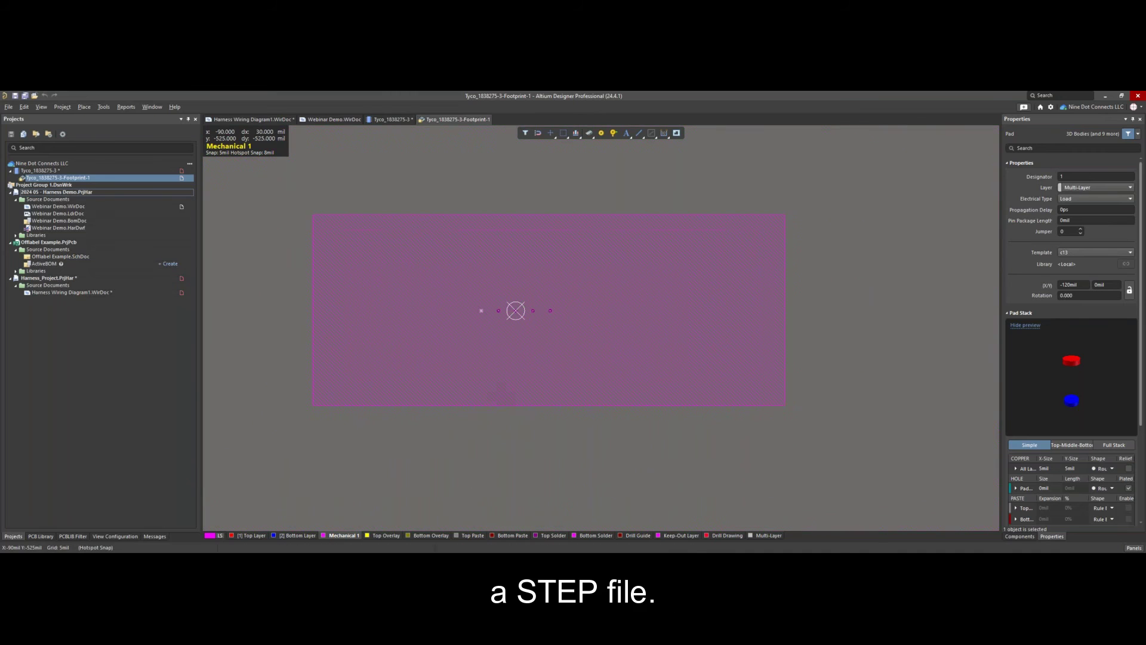
Show the footprint in 3D and rotate the connector model until its pins can be seen
key(3)
click(528, 403)
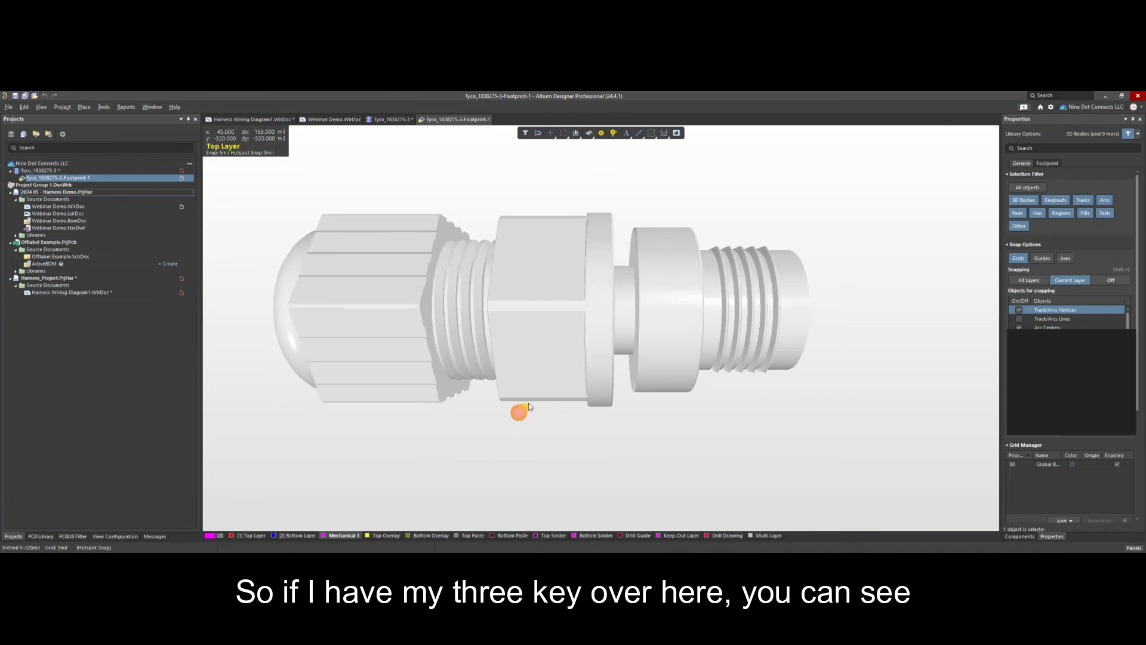
shift+right_drag(594, 412, 576, 340)
shift+right_drag(819, 306, 579, 284)
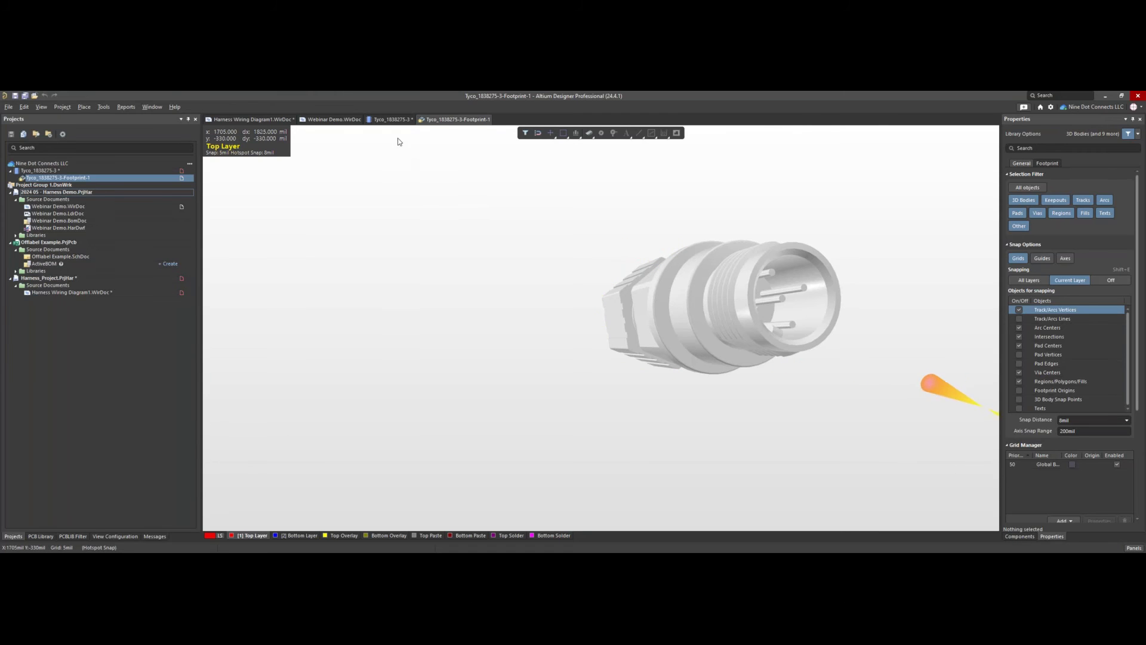
Close the Tyco_1838275-3 footprint and its component without saving changes
right_click(463, 120)
click(463, 141)
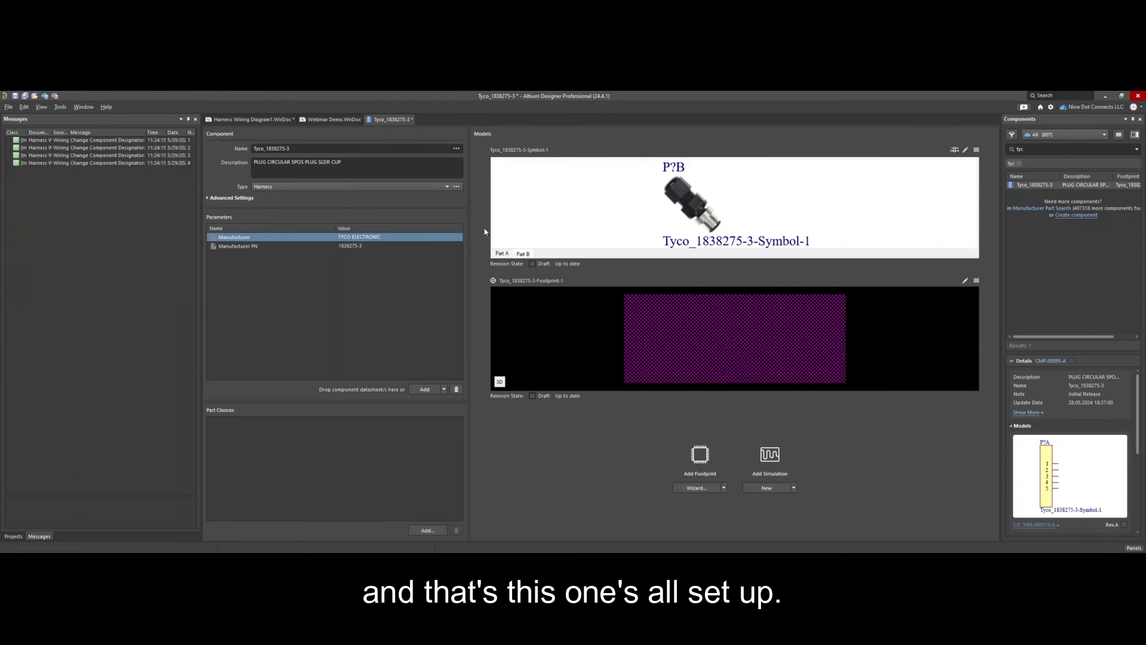
right_click(386, 123)
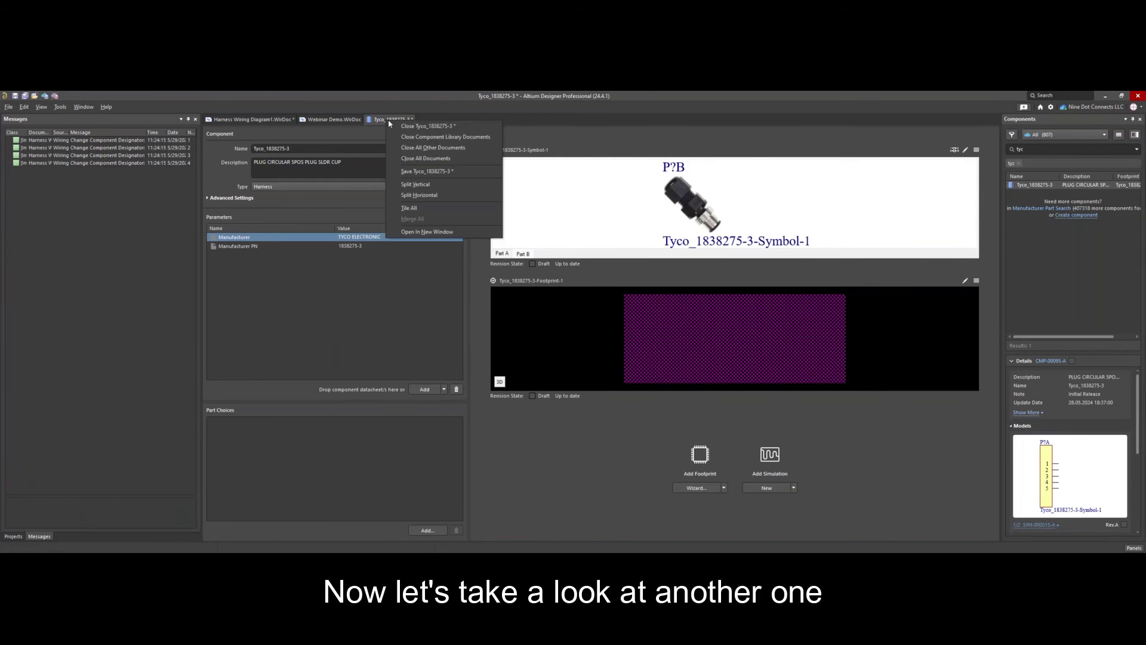
click(418, 127)
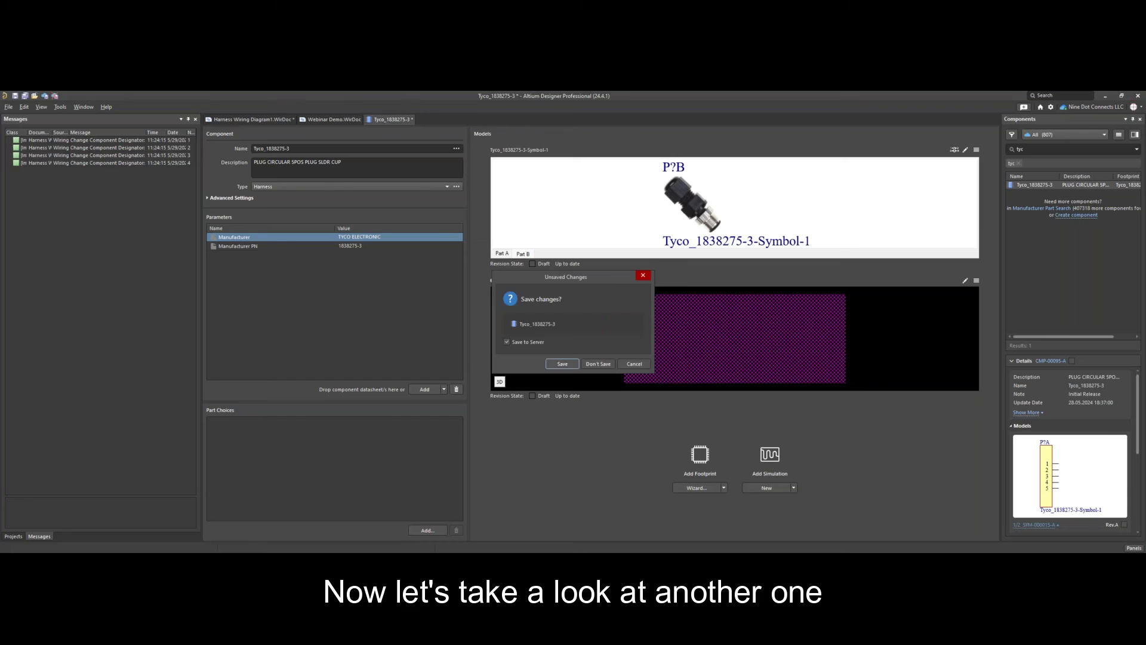
click(599, 364)
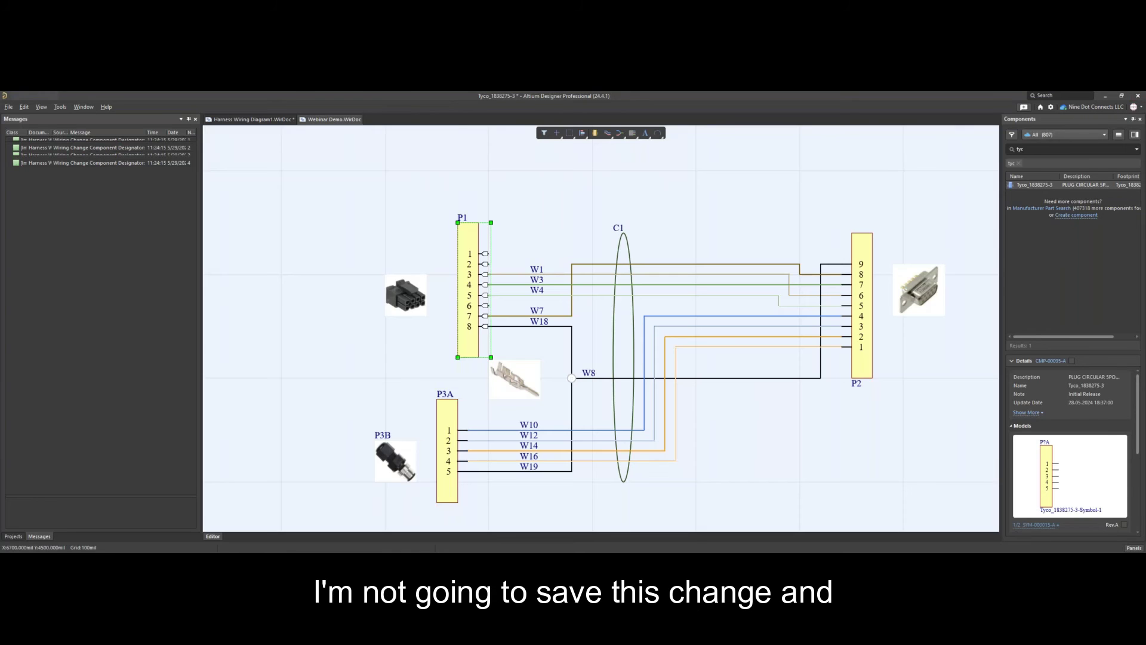
Reopen the Explorer and inspect the Belden_7302A cable component and its Harness Wiring model
drag(603, 550, 554, 190)
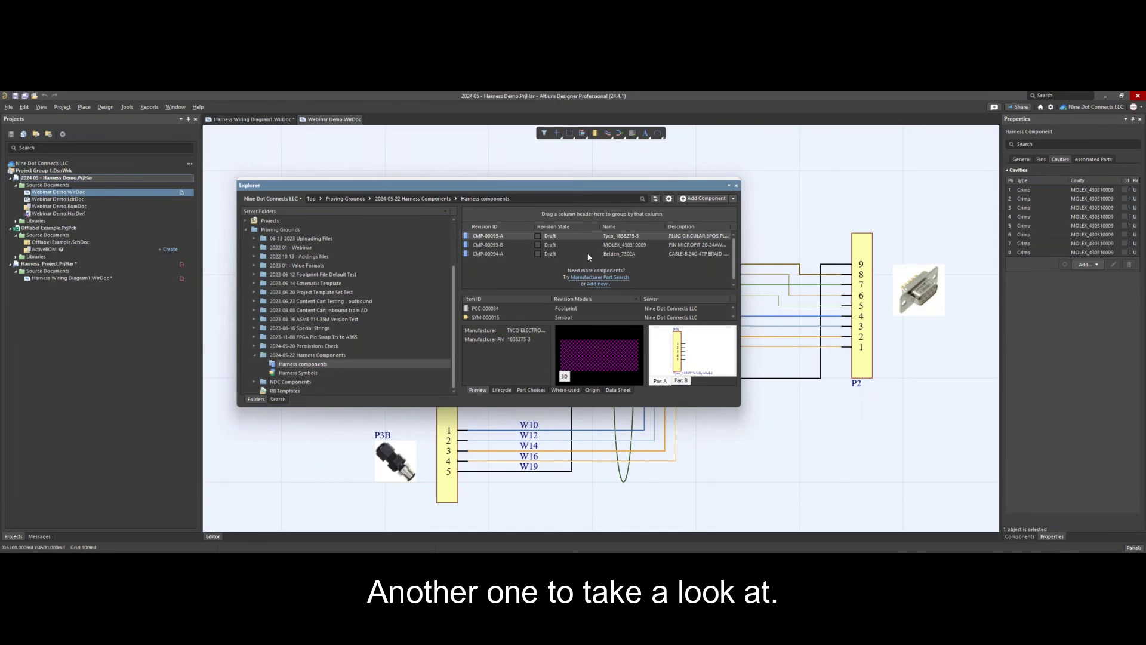
click(620, 255)
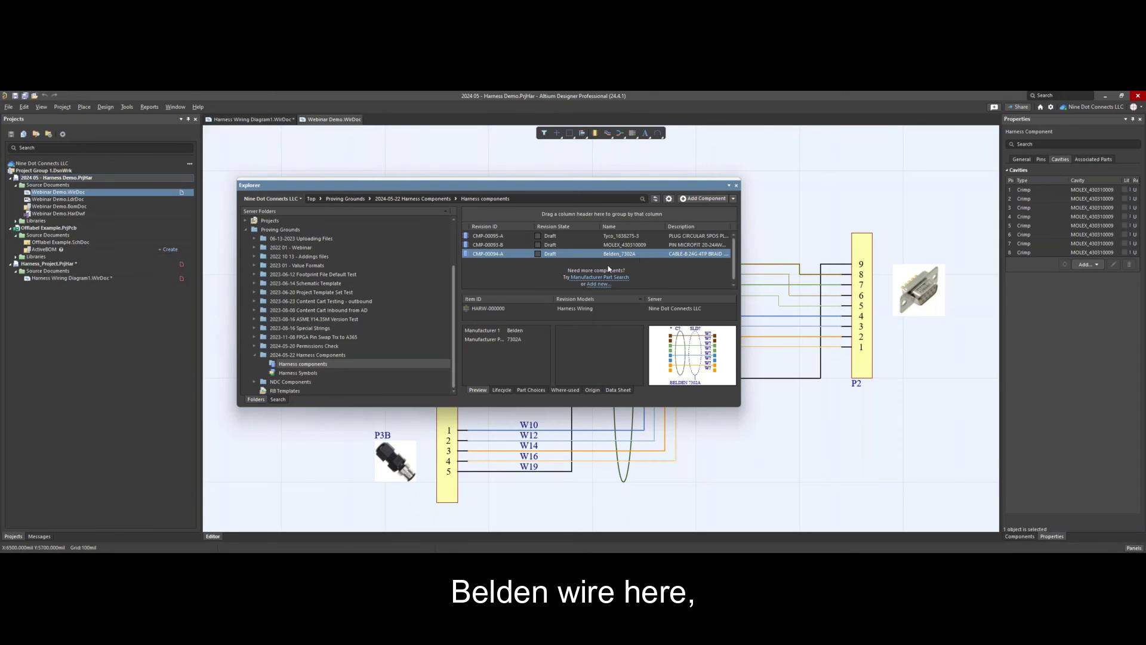
click(489, 308)
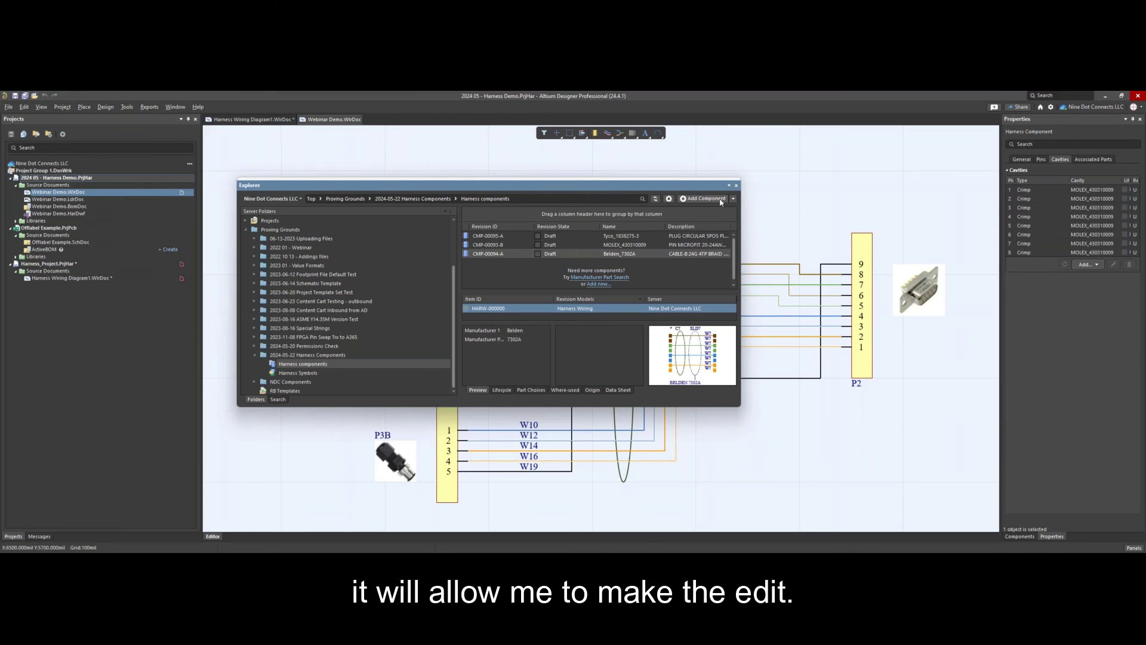
Create a new component in the Harness components folder and add a new harness wiring model to it
click(693, 201)
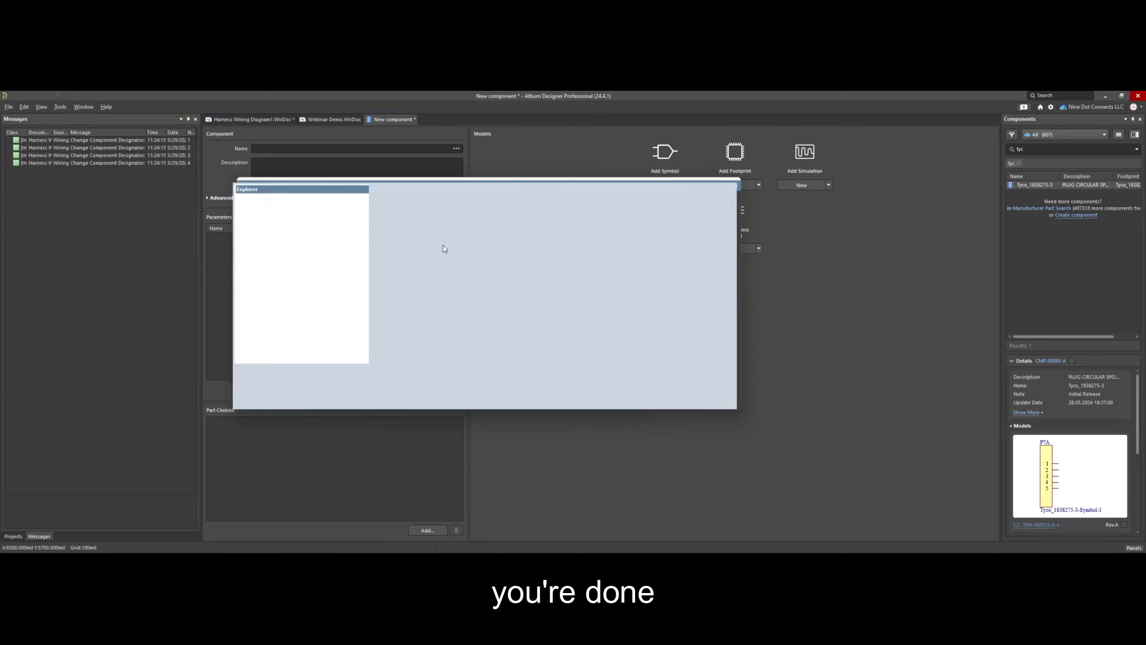
click(736, 185)
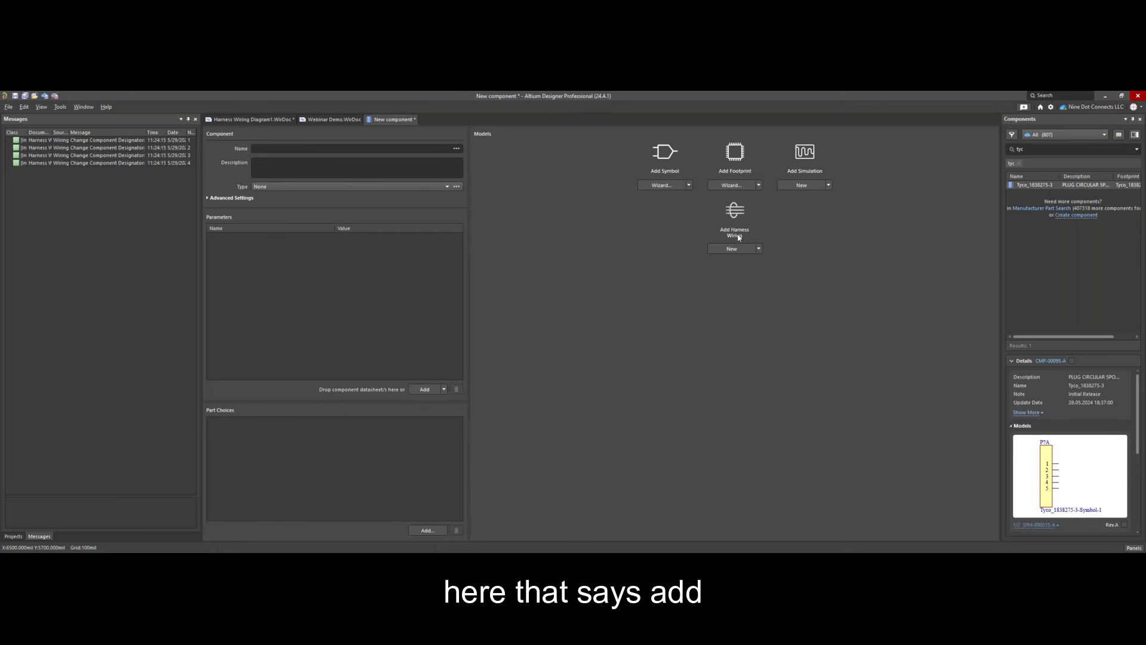
click(729, 248)
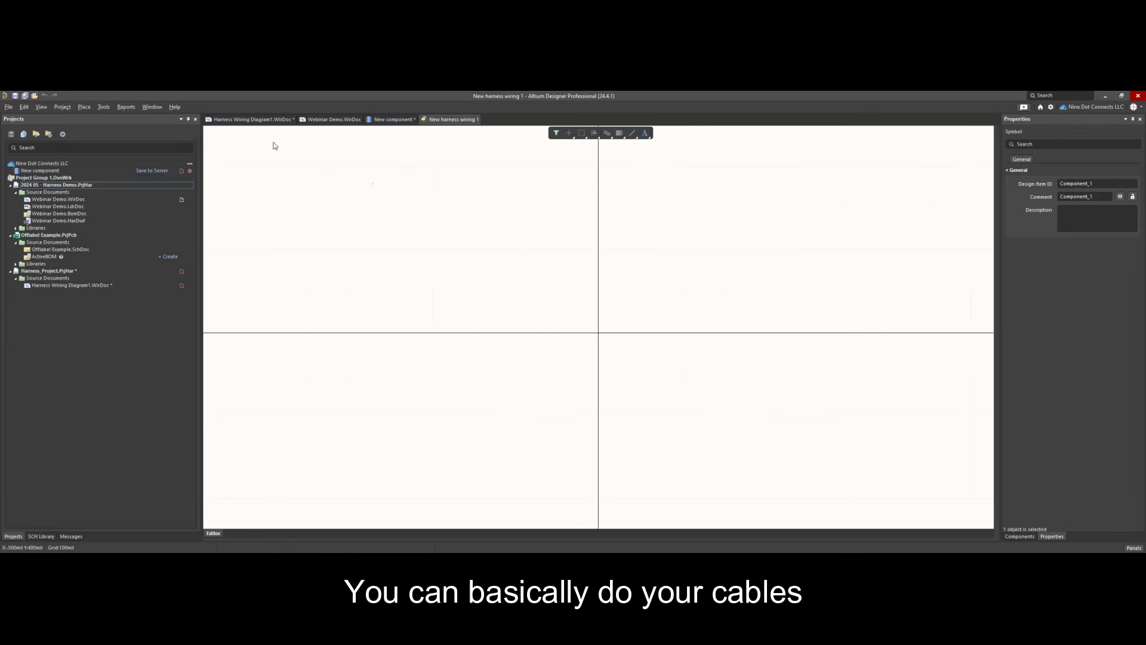
click(103, 107)
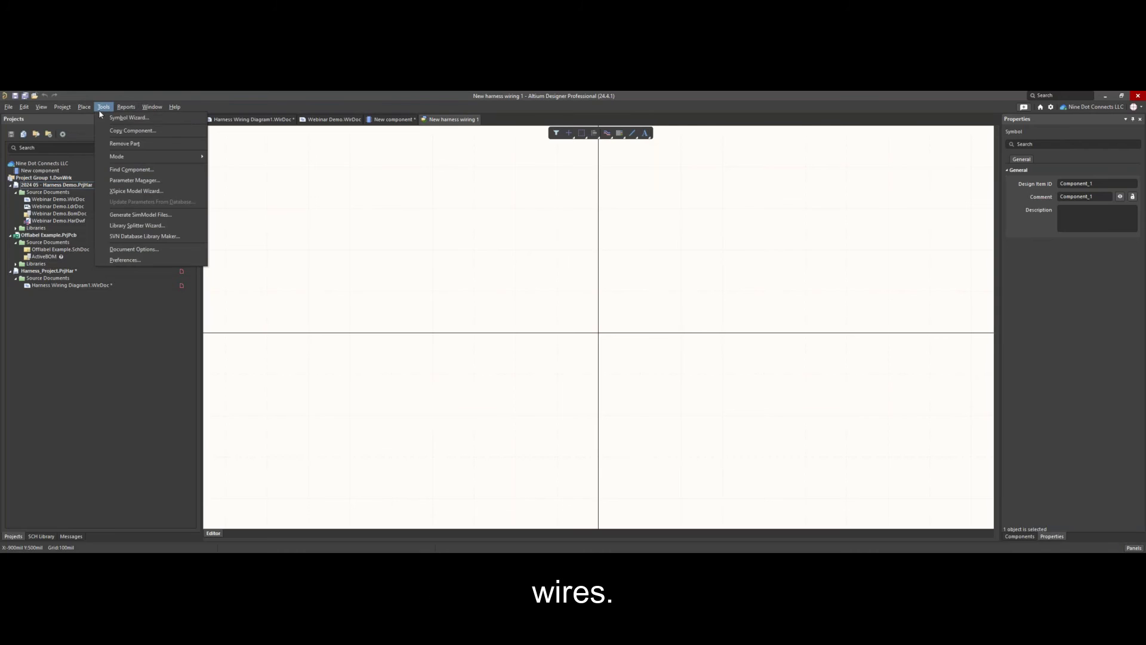
mouse_move(88, 108)
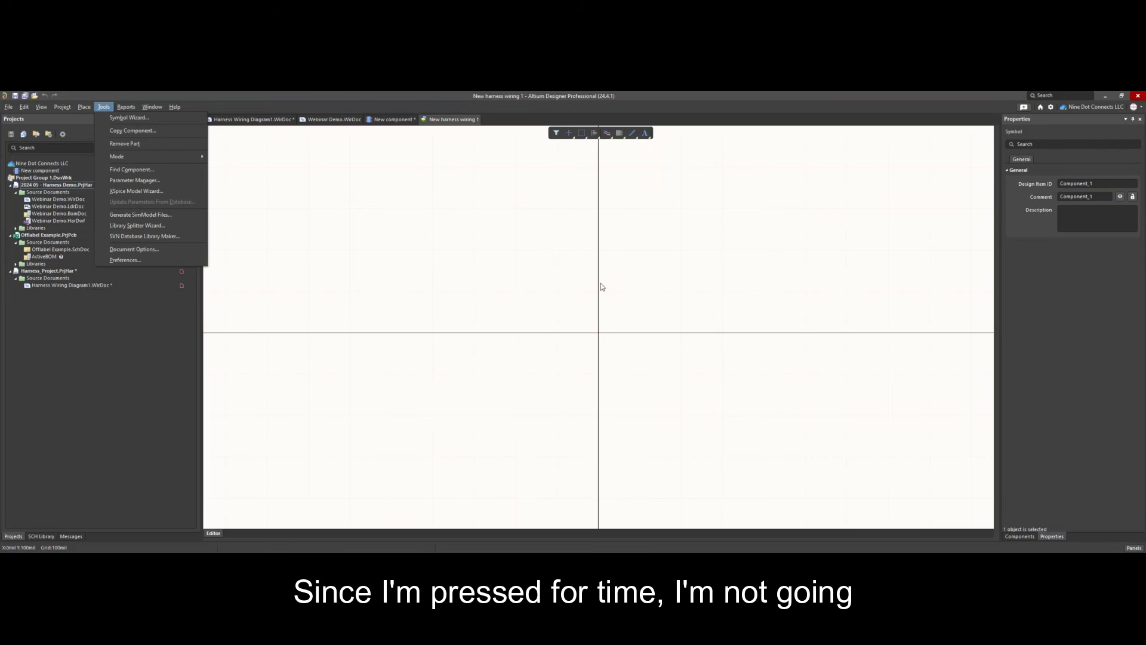
Close the new harness wiring model and discard the new component without saving
right_click(456, 120)
click(485, 122)
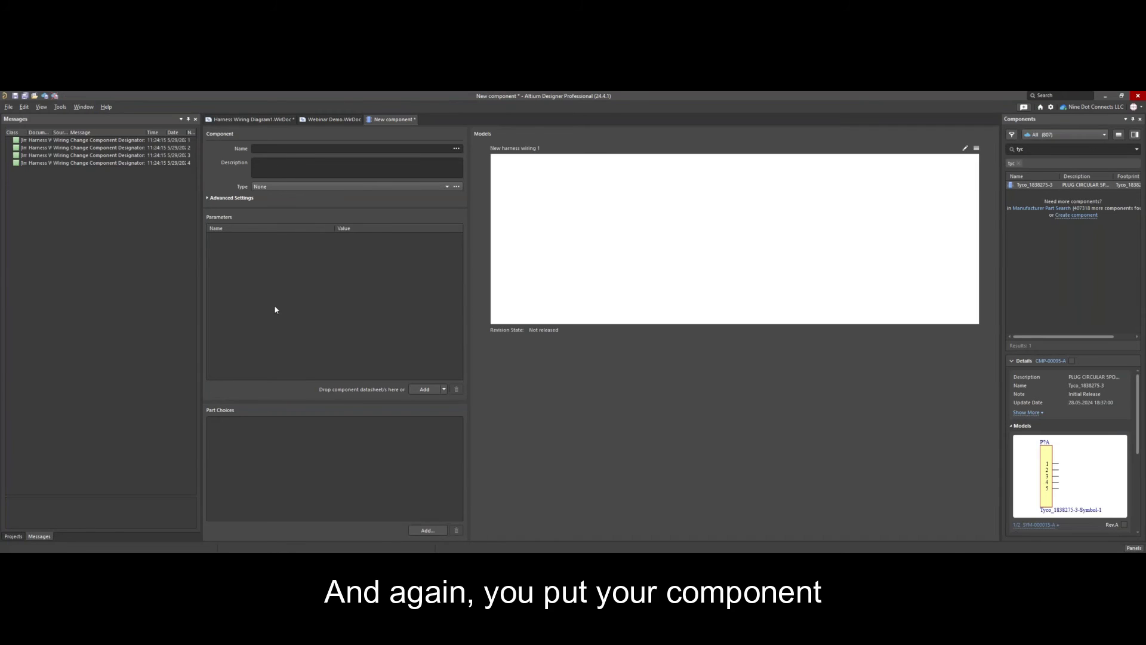
right_click(391, 123)
click(421, 124)
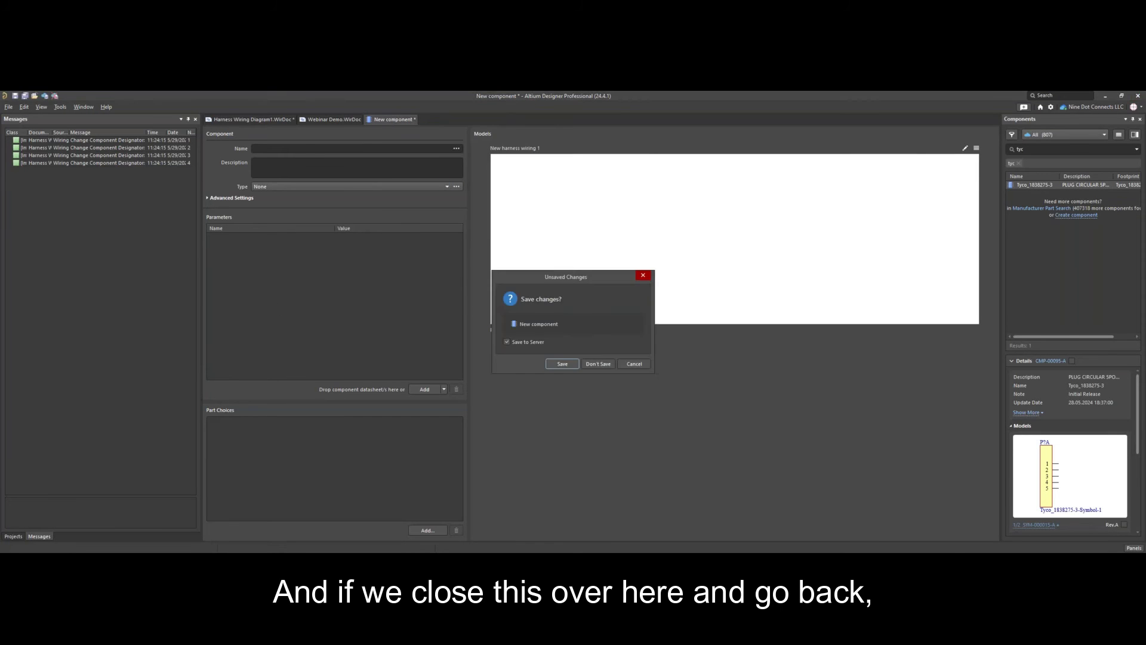
click(597, 364)
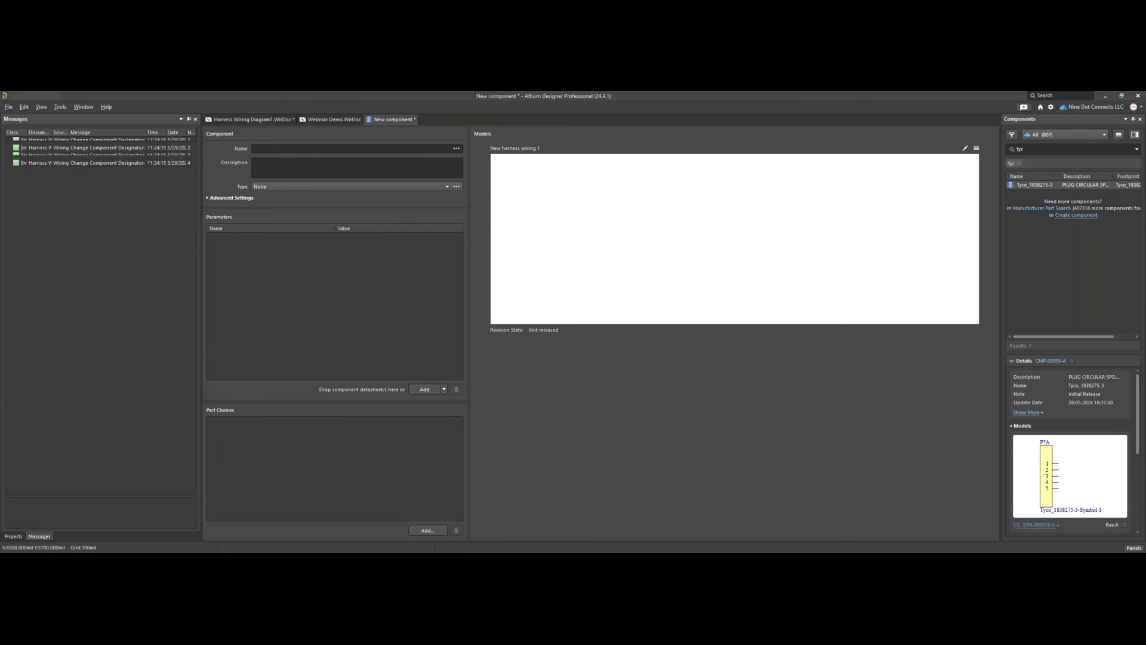
Preview the Belden_7302A cable in the Explorer and open the MOLEX_430310009 crimp component for editing
drag(681, 548, 660, 243)
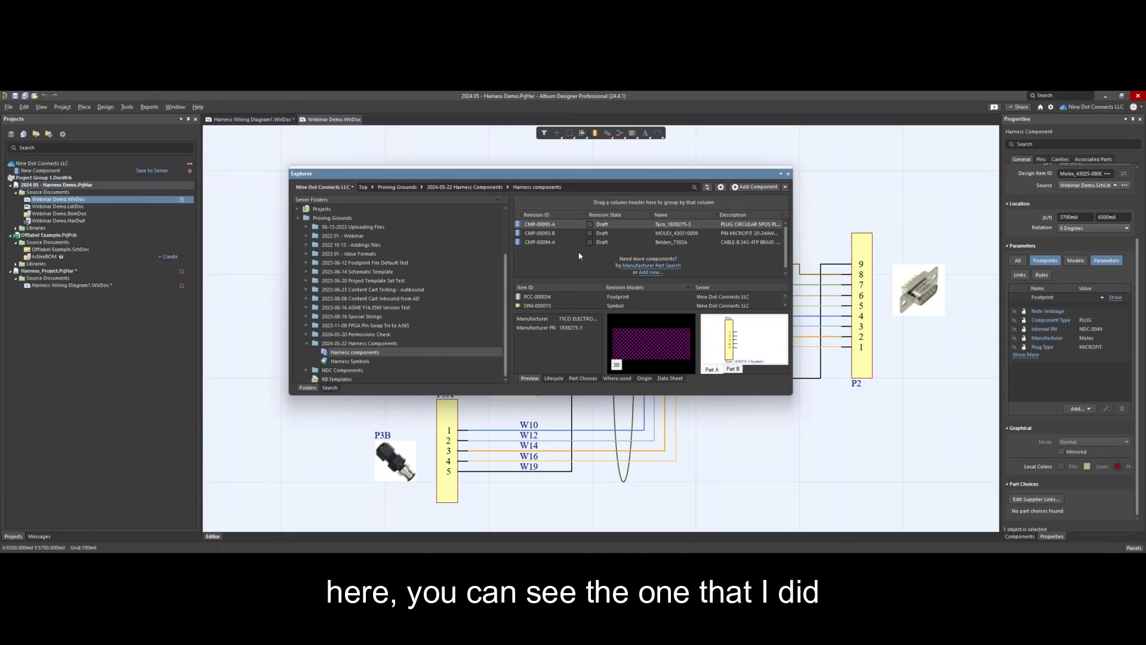
click(545, 241)
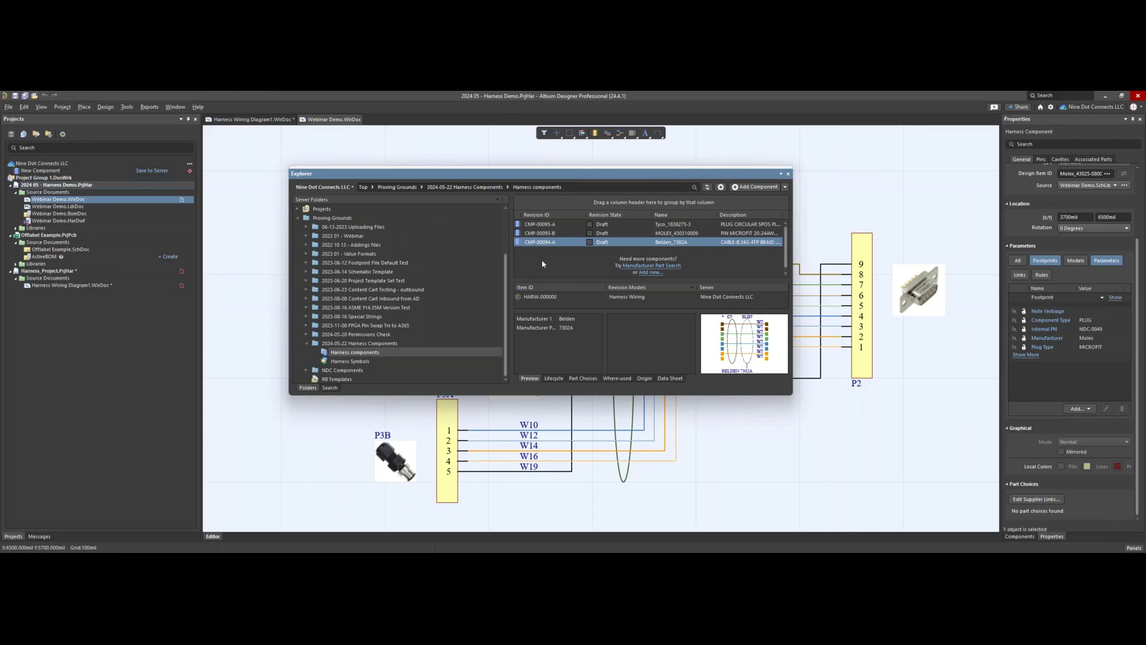
click(549, 235)
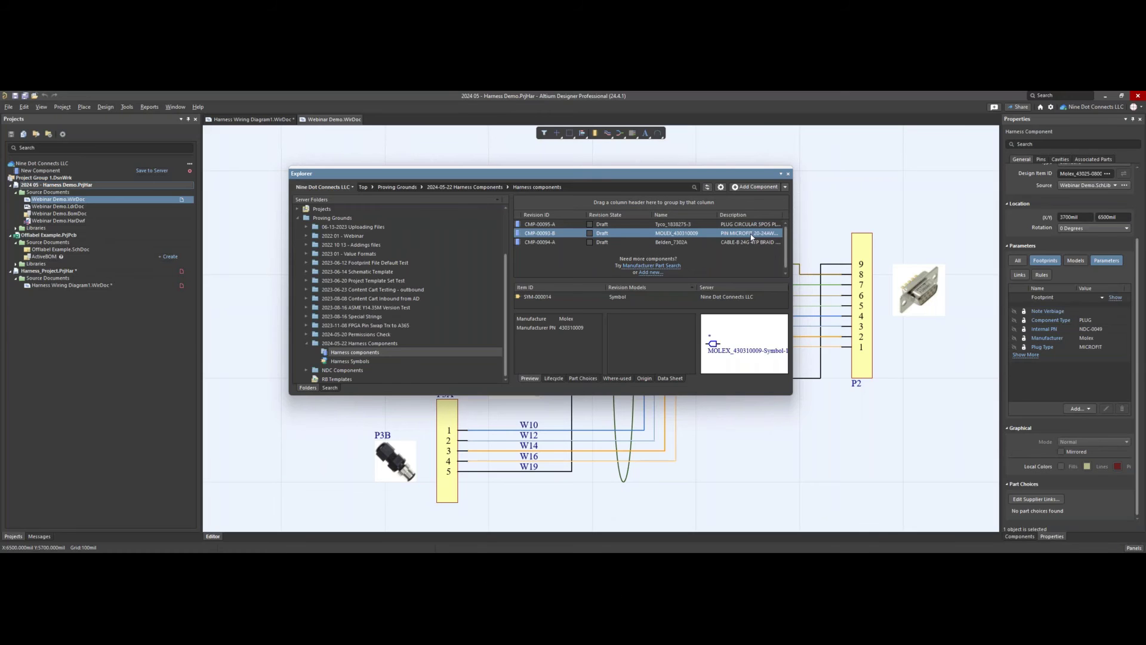
right_click(662, 233)
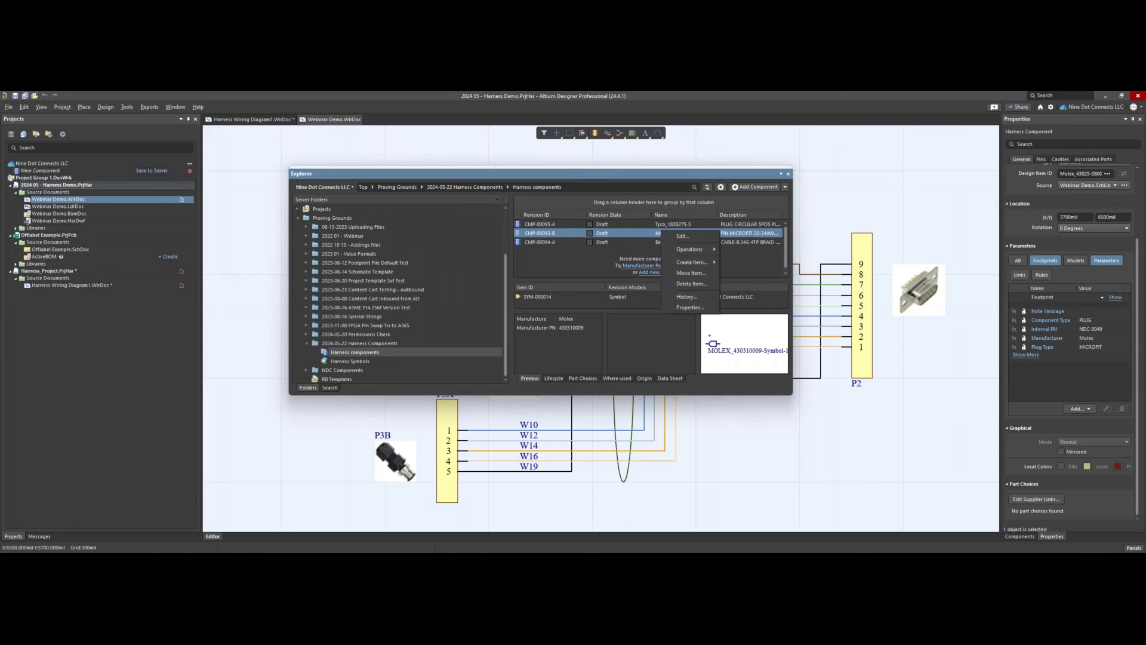
click(675, 237)
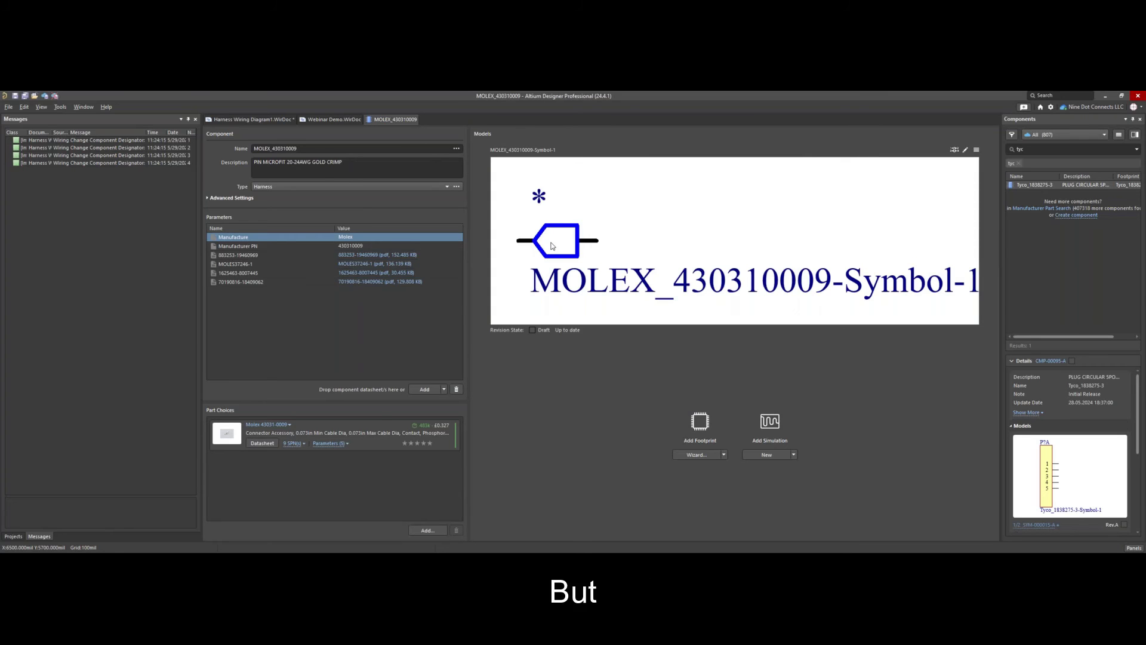
Compare the crimp symbols on connector P1's pins in Webinar Demo.WirDoc with the MOLEX_430310009 component
click(336, 120)
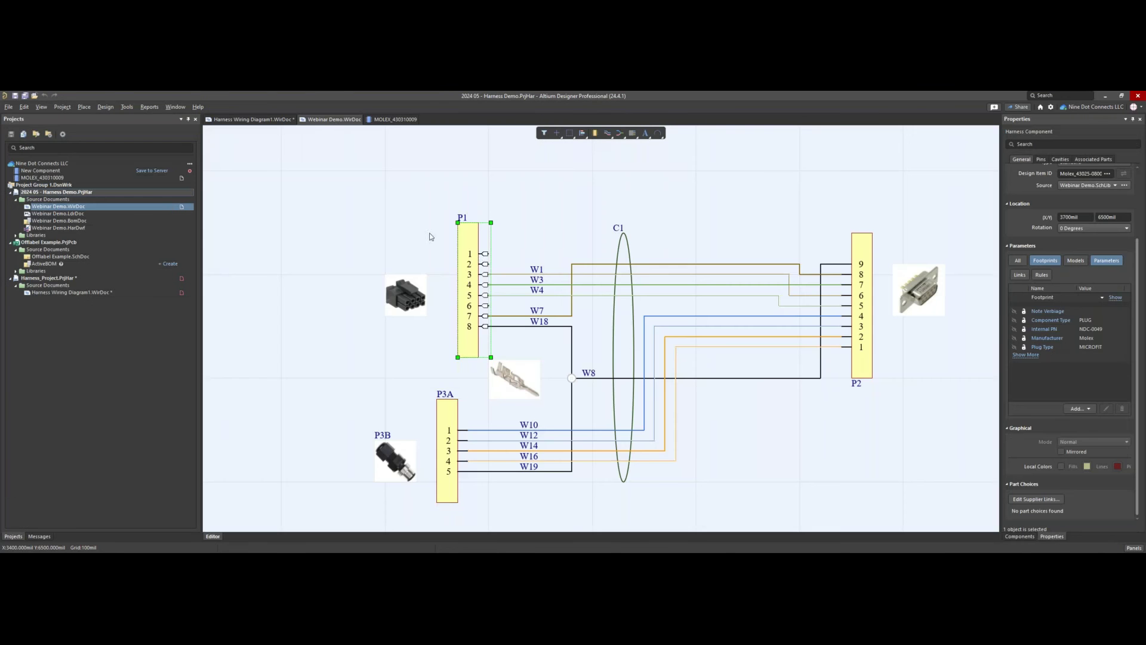
ctrl+scroll(480, 264, up, 4)
ctrl+scroll(481, 265, up, 1)
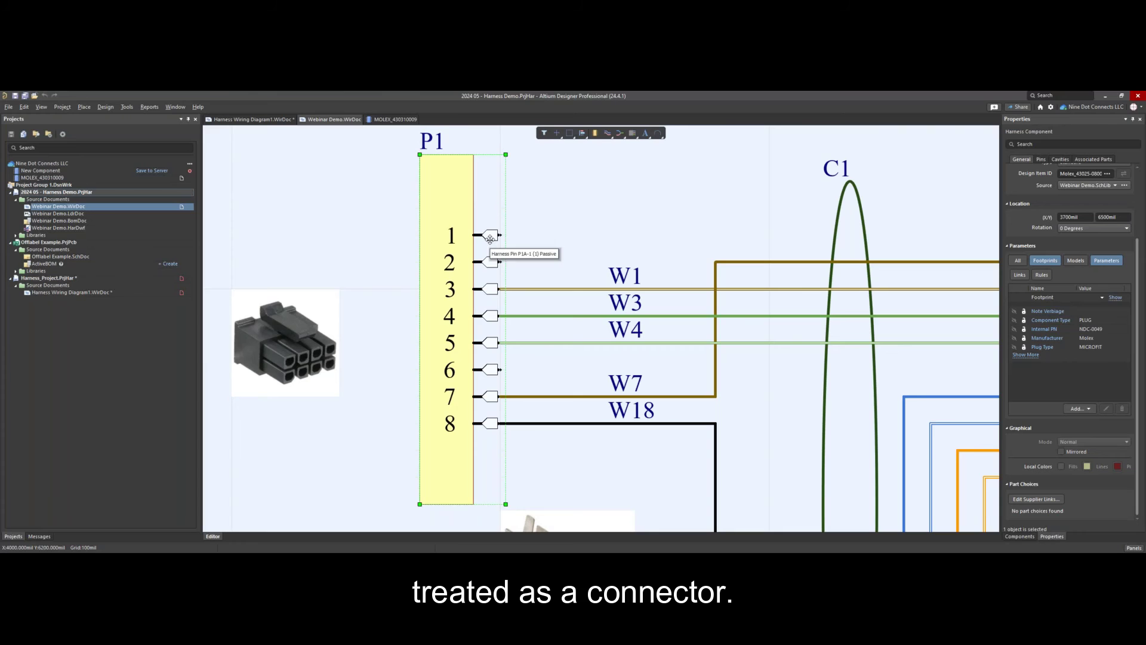
click(384, 120)
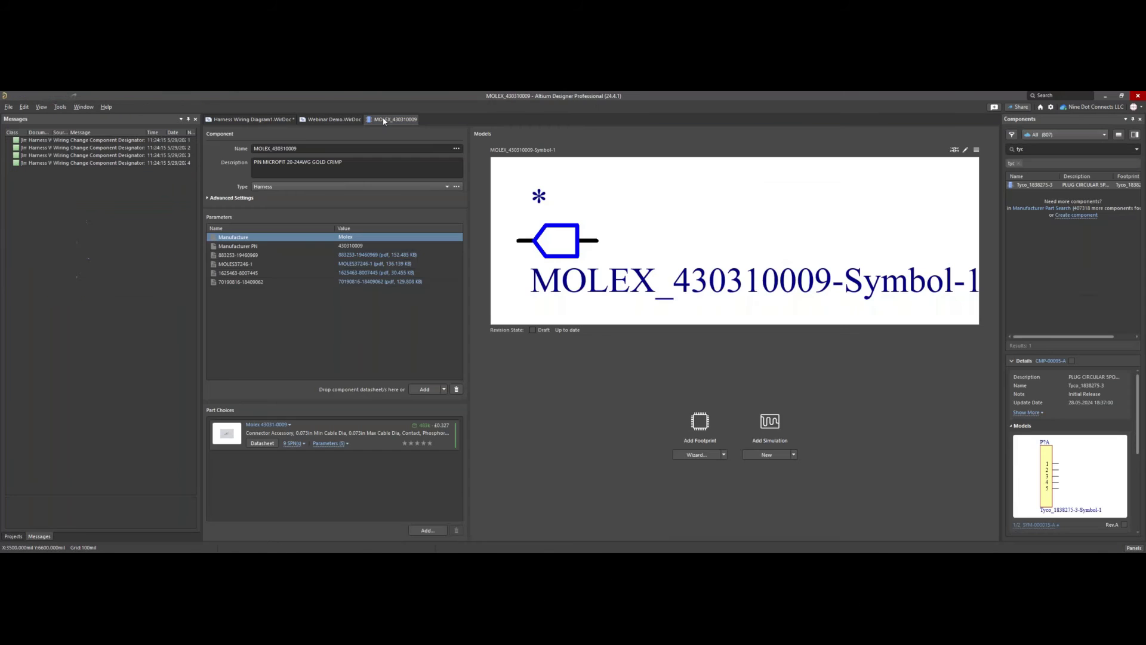
Remove the symbol model from the MOLEX_430310009 component and save the component locally
click(977, 150)
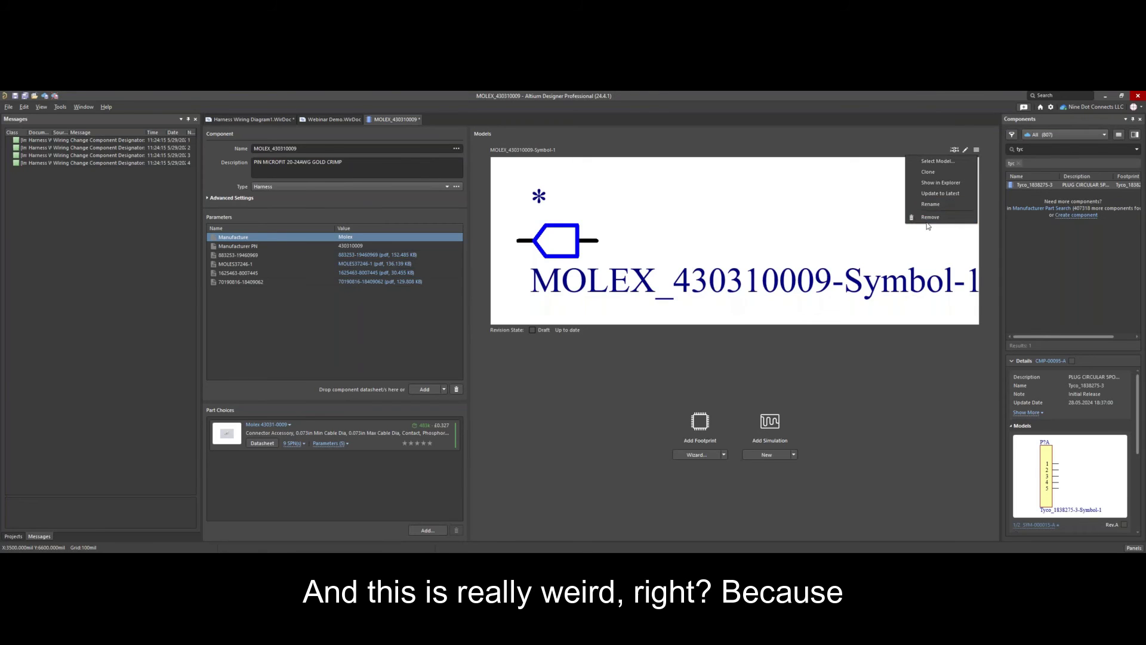
click(930, 217)
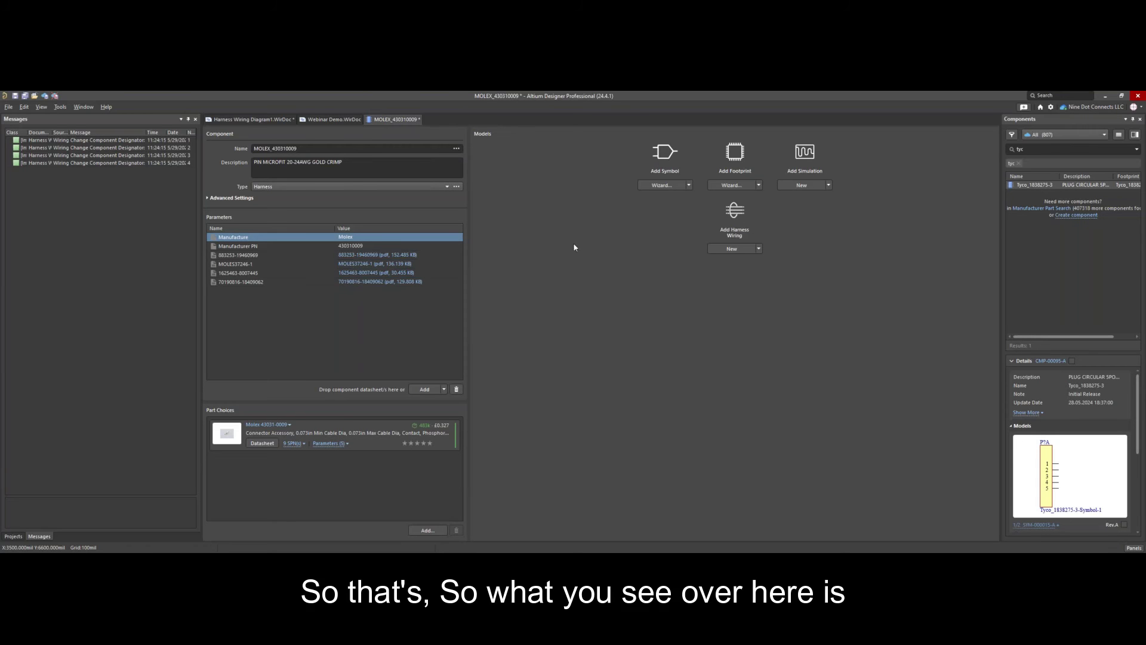
right_click(392, 122)
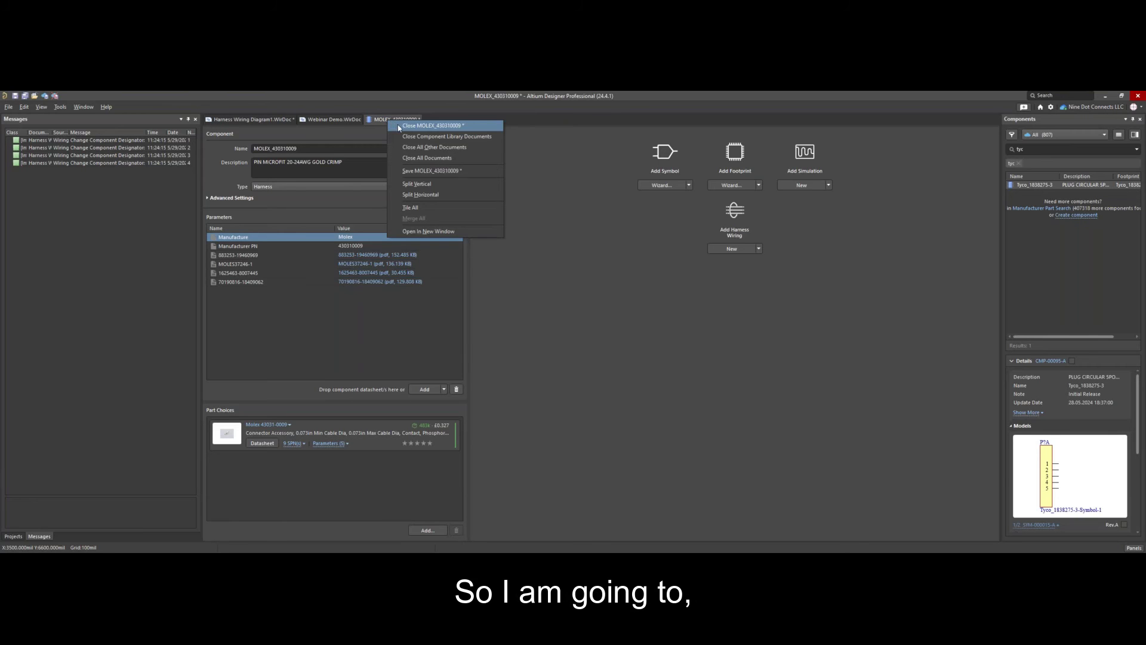
click(418, 170)
Save the MOLEX_430310009 component to the server with the release note "Removed the symbol"
click(12, 537)
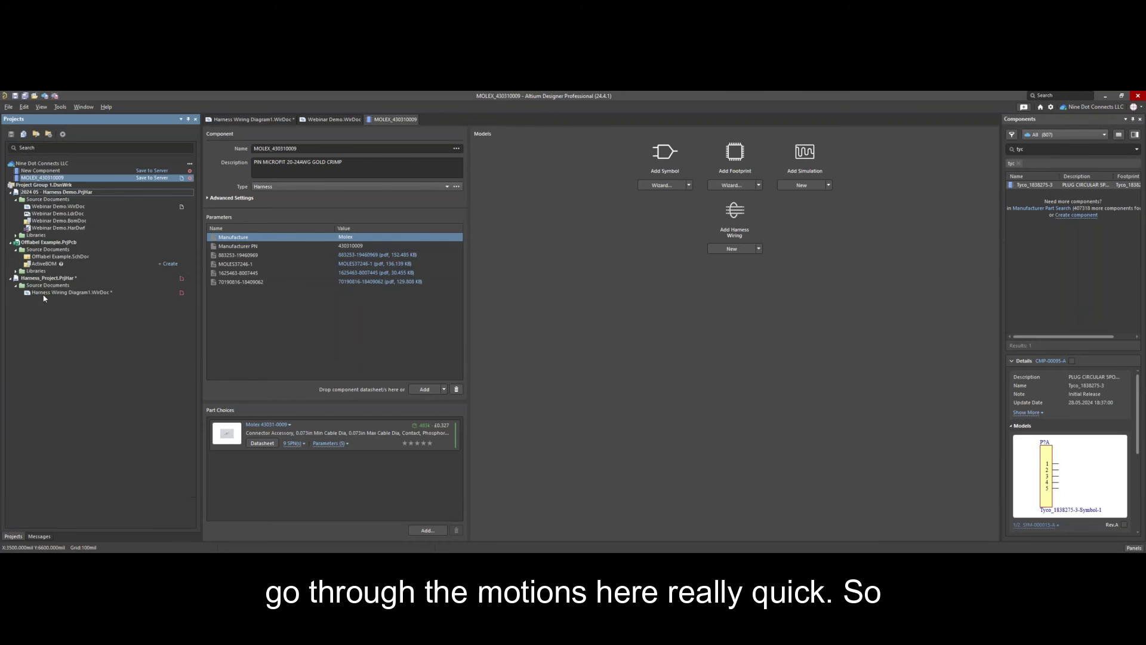
right_click(62, 178)
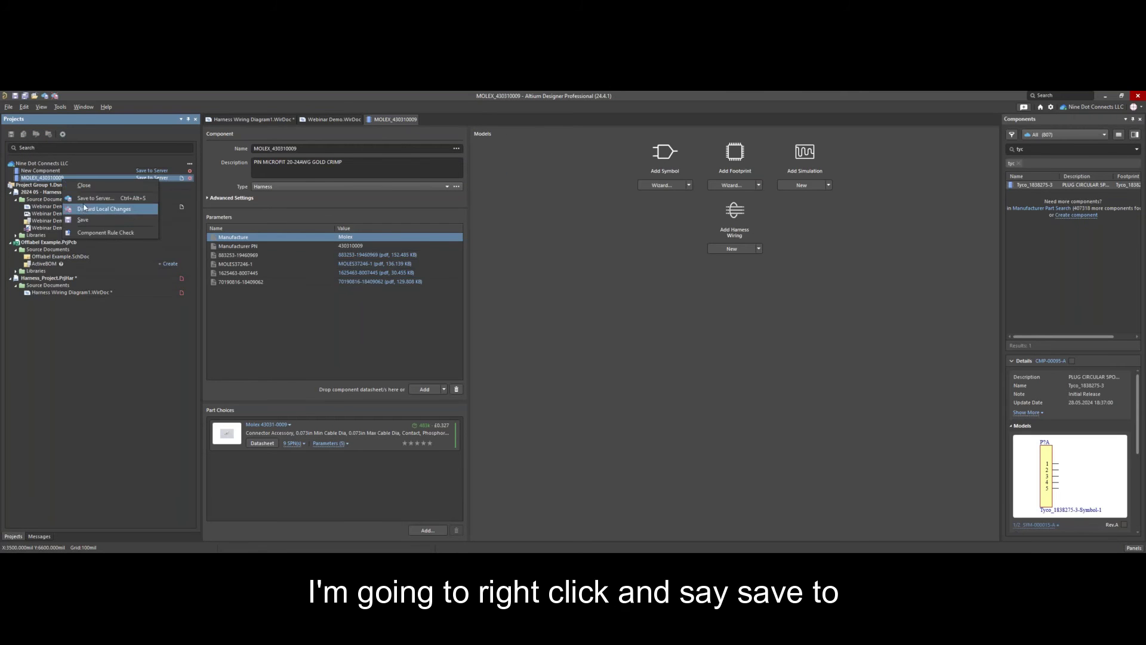
click(88, 204)
text(R)
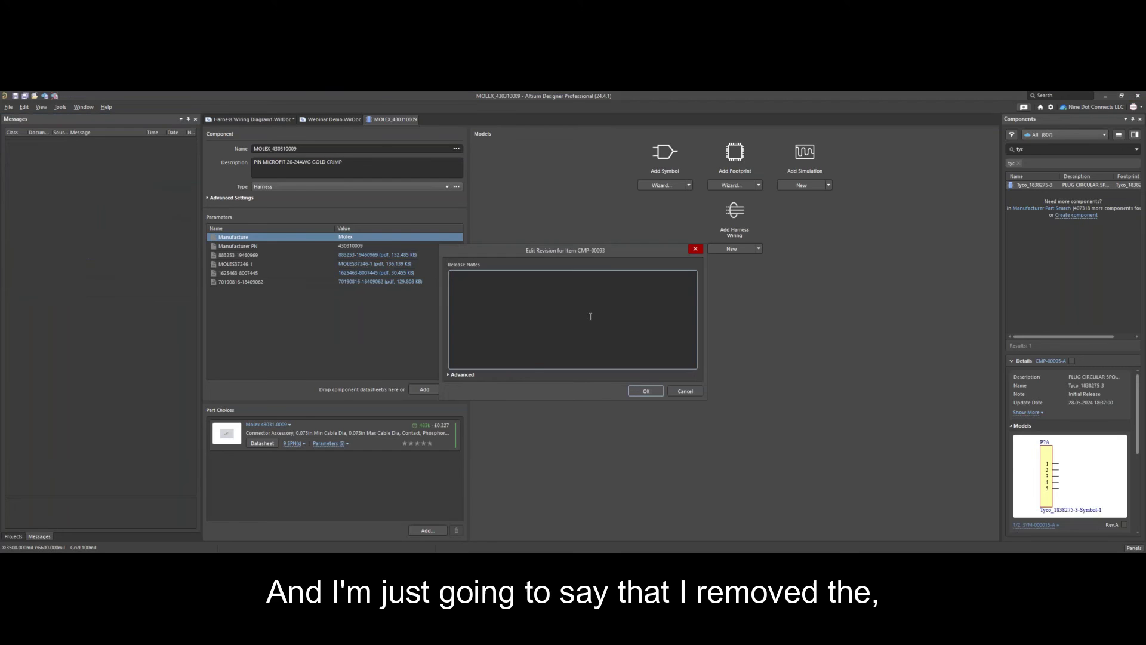
text(emoved the symbol)
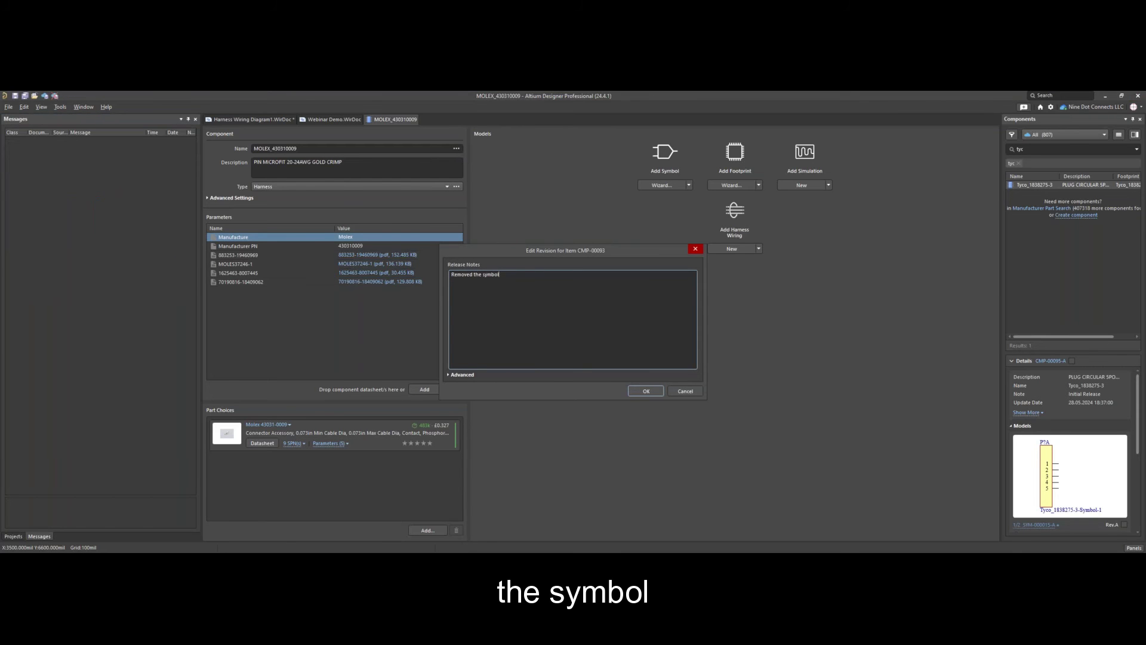
click(646, 391)
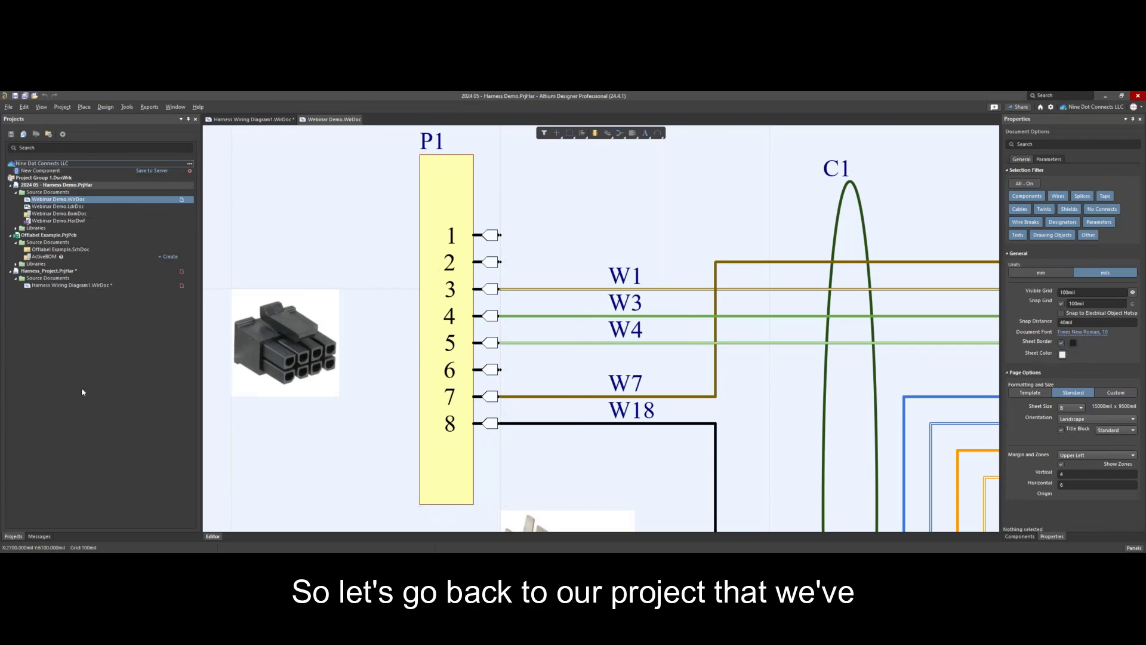
Save Harness Wiring Diagram1.WirDoc under its existing name in the Harness_Project folder, and save the harness project
click(72, 285)
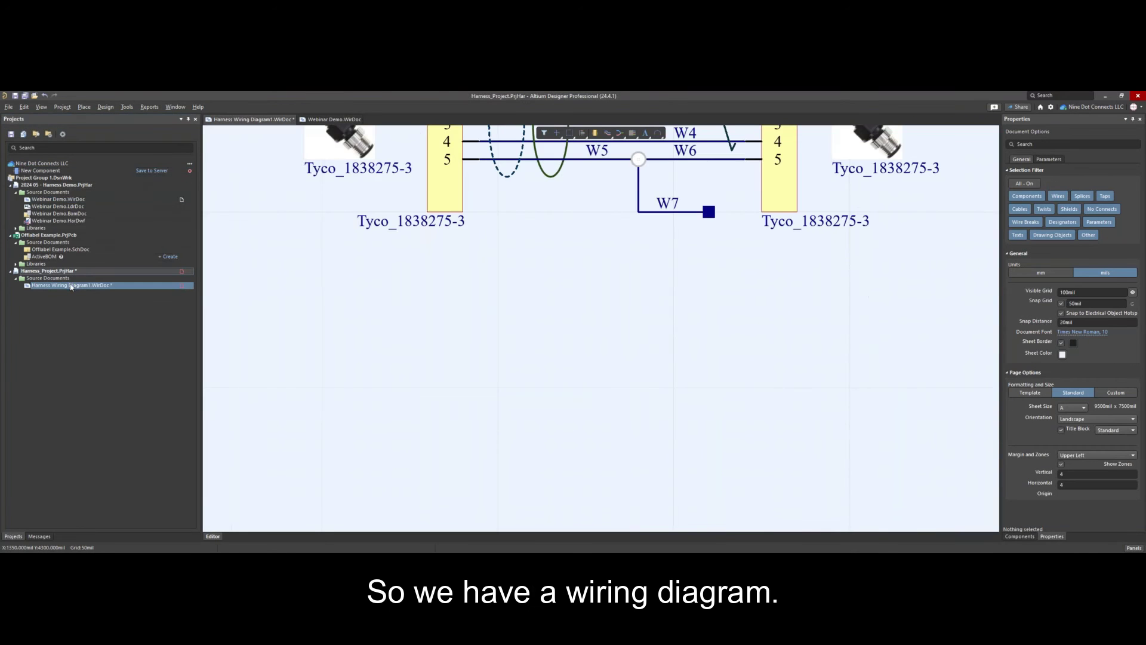
right_click(81, 286)
click(100, 306)
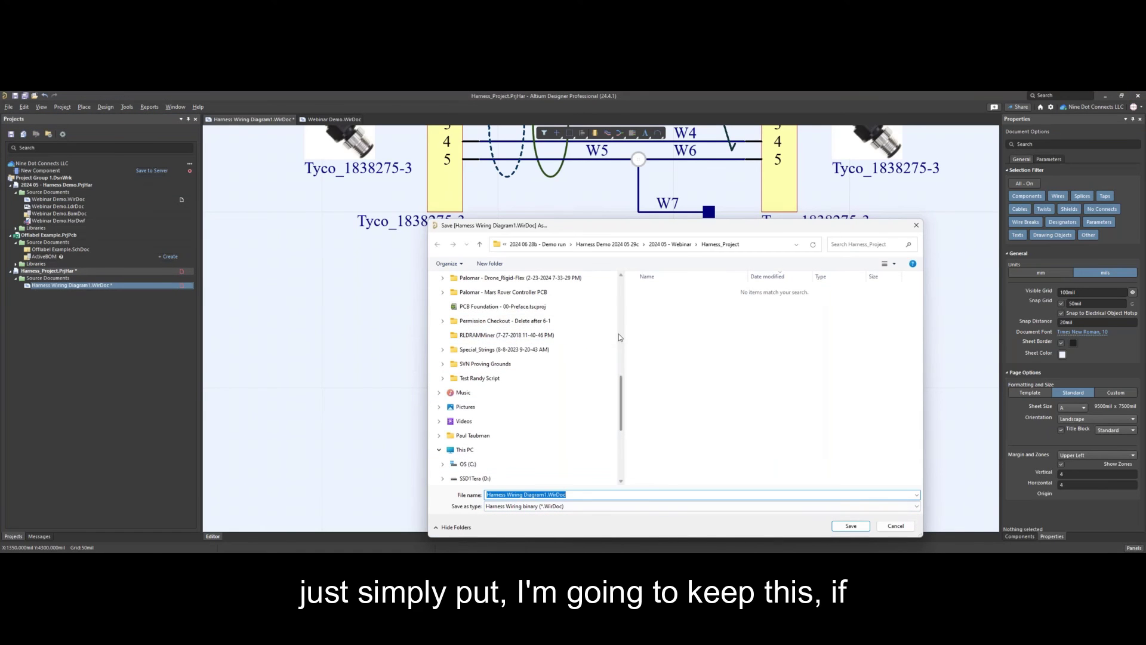
drag(625, 334, 451, 334)
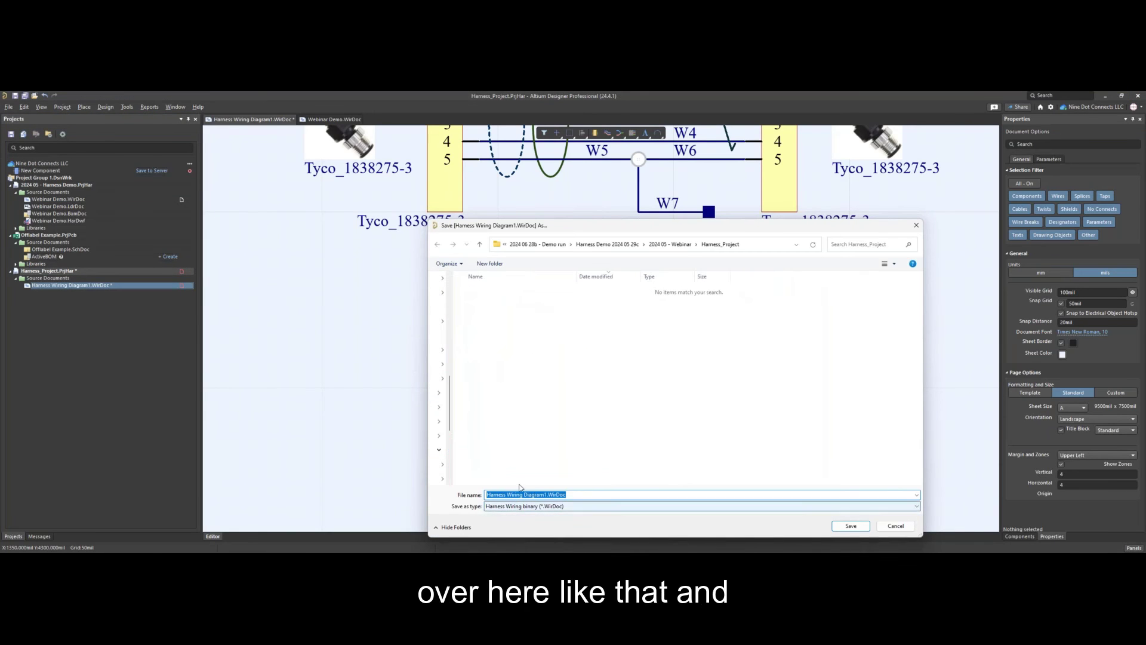
click(851, 526)
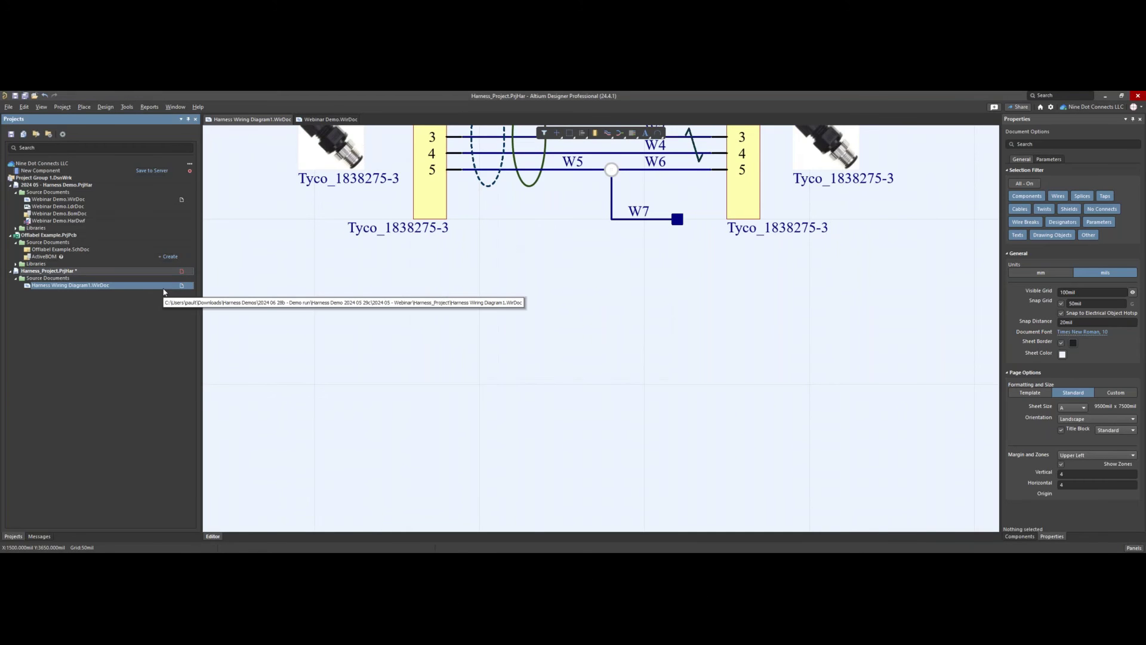
right_click(100, 269)
click(126, 331)
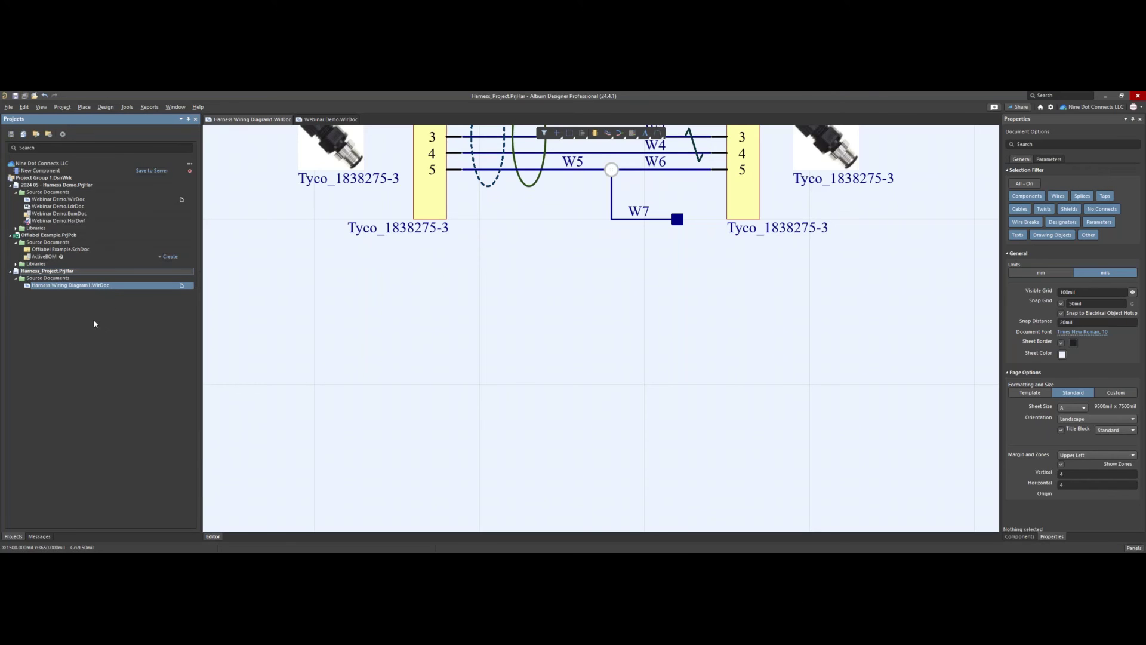
Add a new harness layout drawing to Harness_Project.PrjHar
right_drag(581, 338, 585, 478)
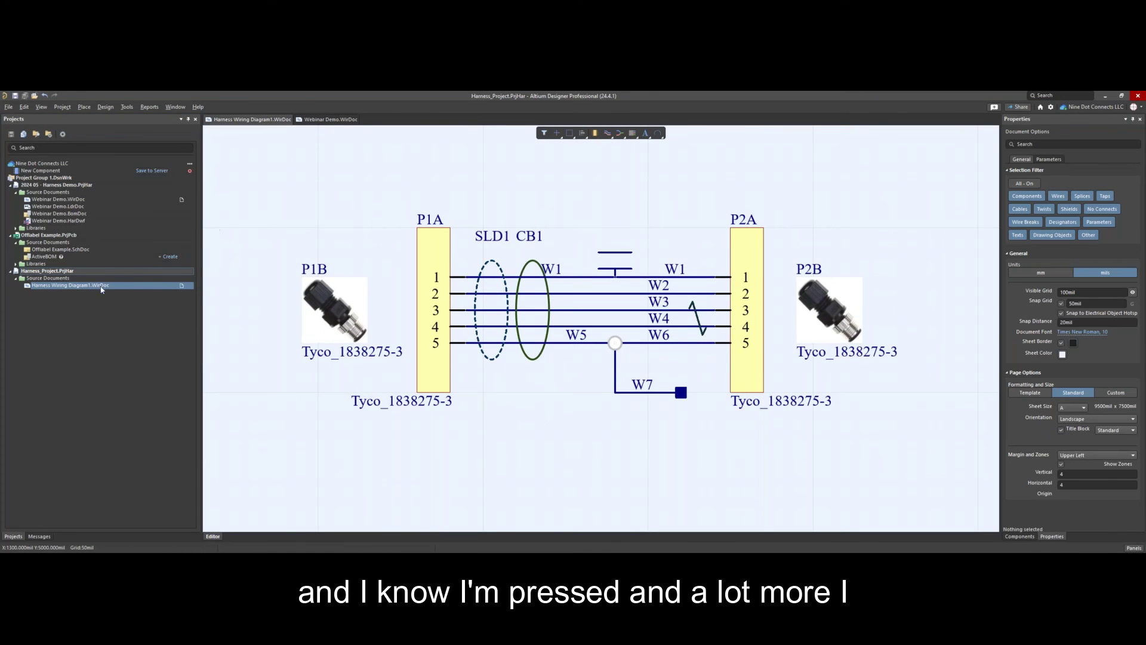
right_click(53, 272)
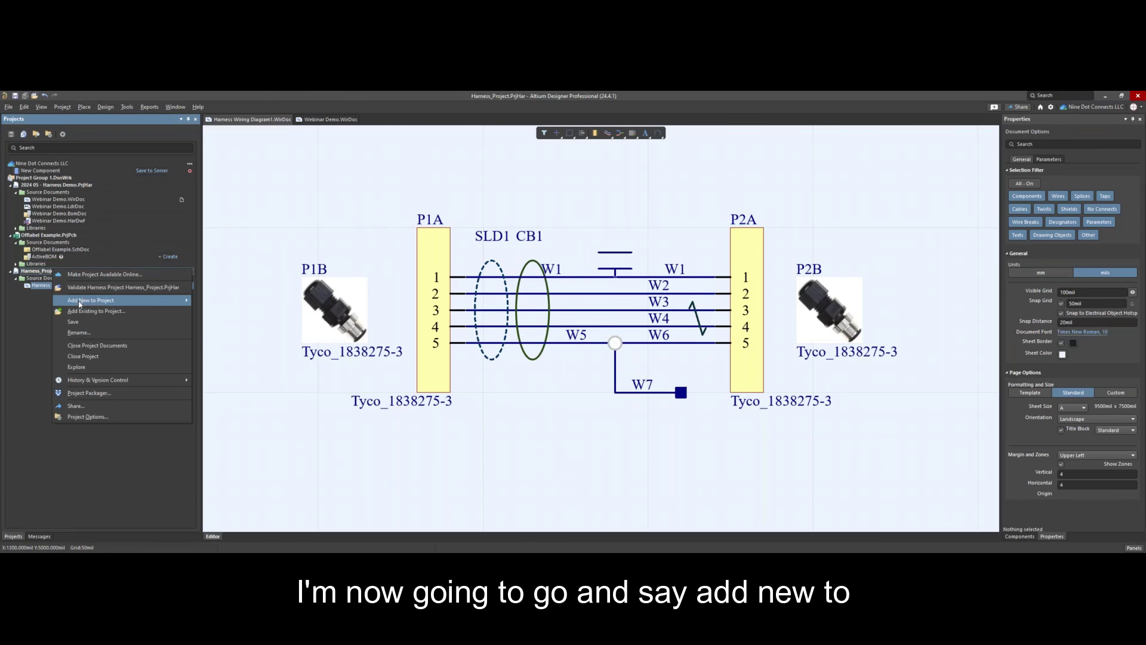
mouse_move(113, 300)
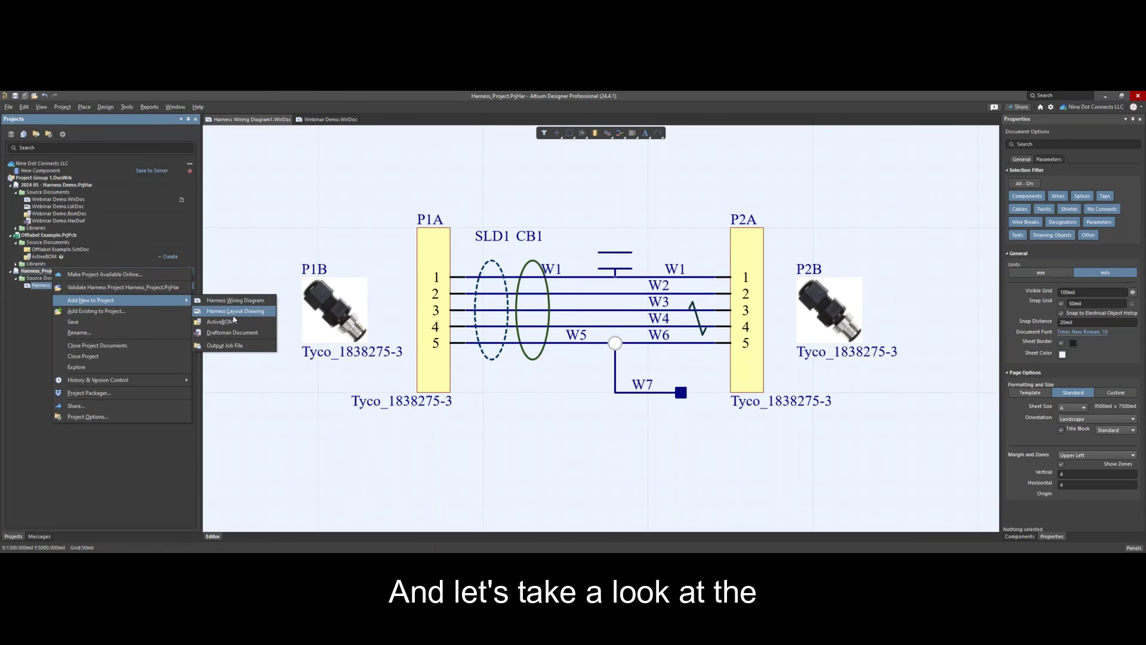
click(234, 312)
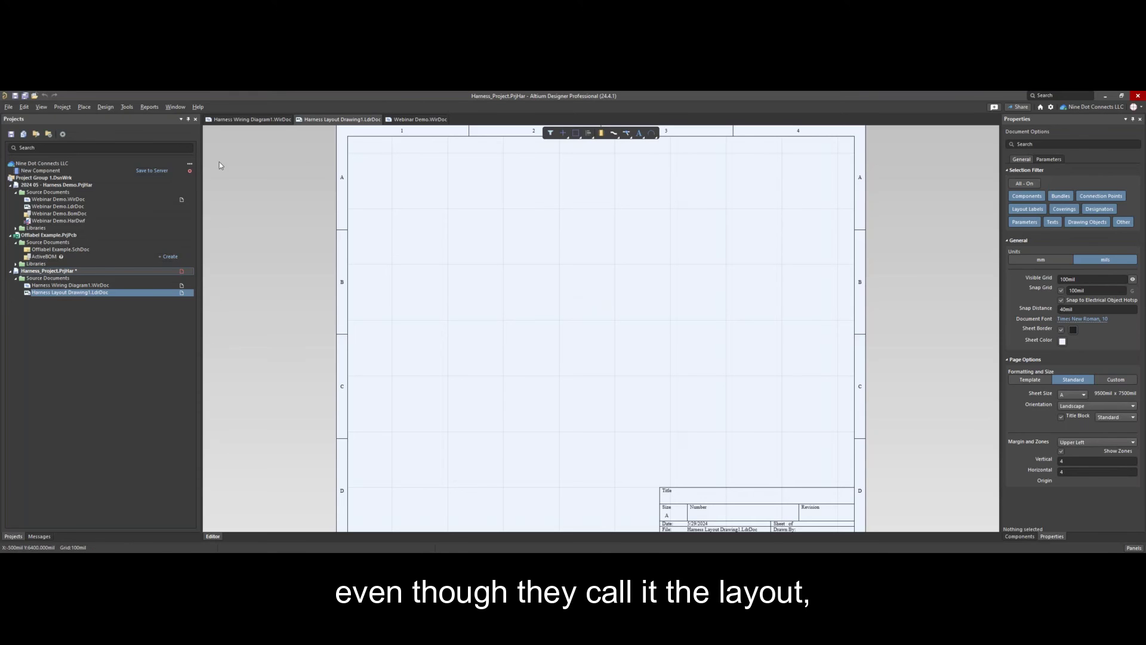
Import the wiring diagram into the new harness layout drawing
click(84, 107)
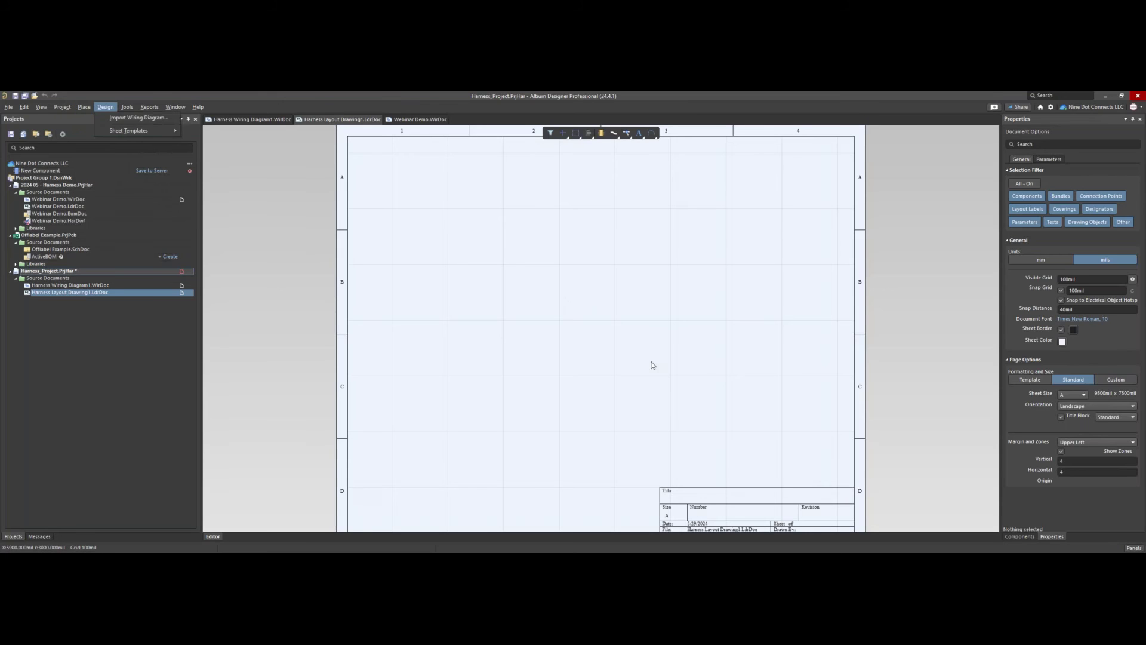
click(662, 377)
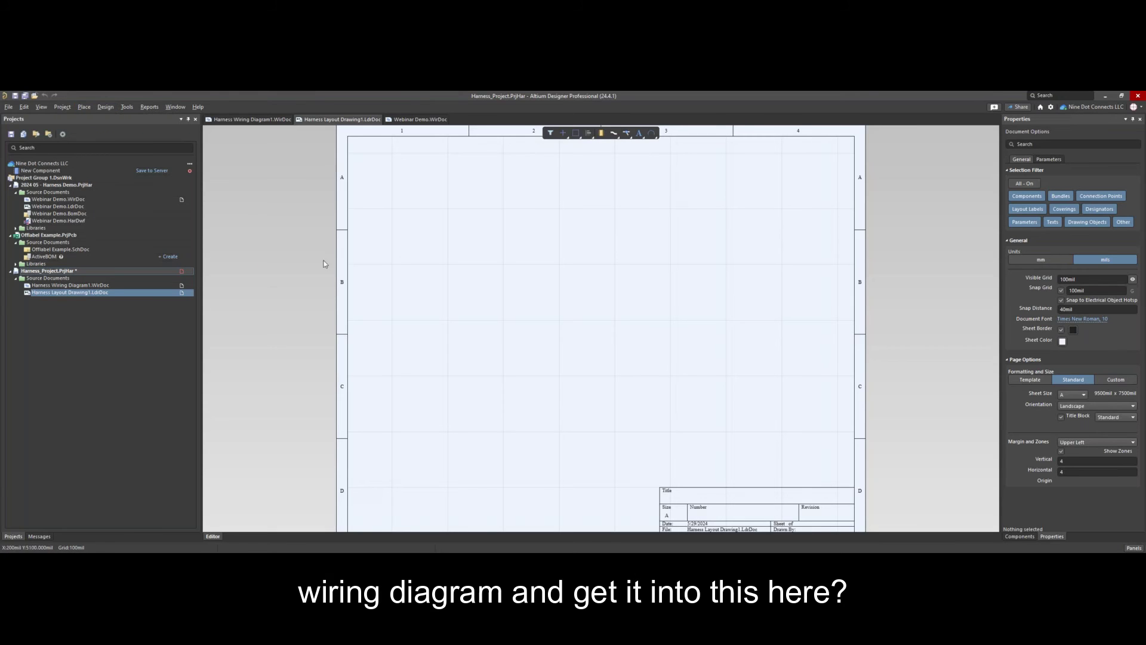
click(106, 108)
click(111, 119)
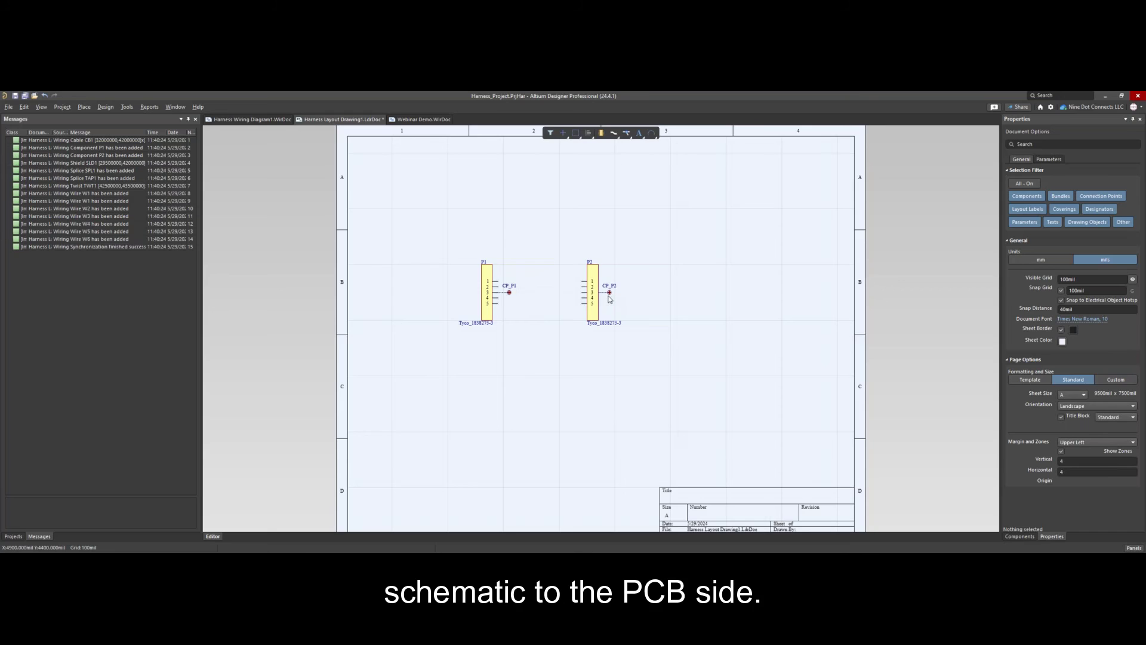
Move connector P2 away from P1 and reposition CP_P1 and CP_P2 between them at about (3300, 4500) and (5100, 4500) mil
ctrl+scroll(616, 291, up, 4)
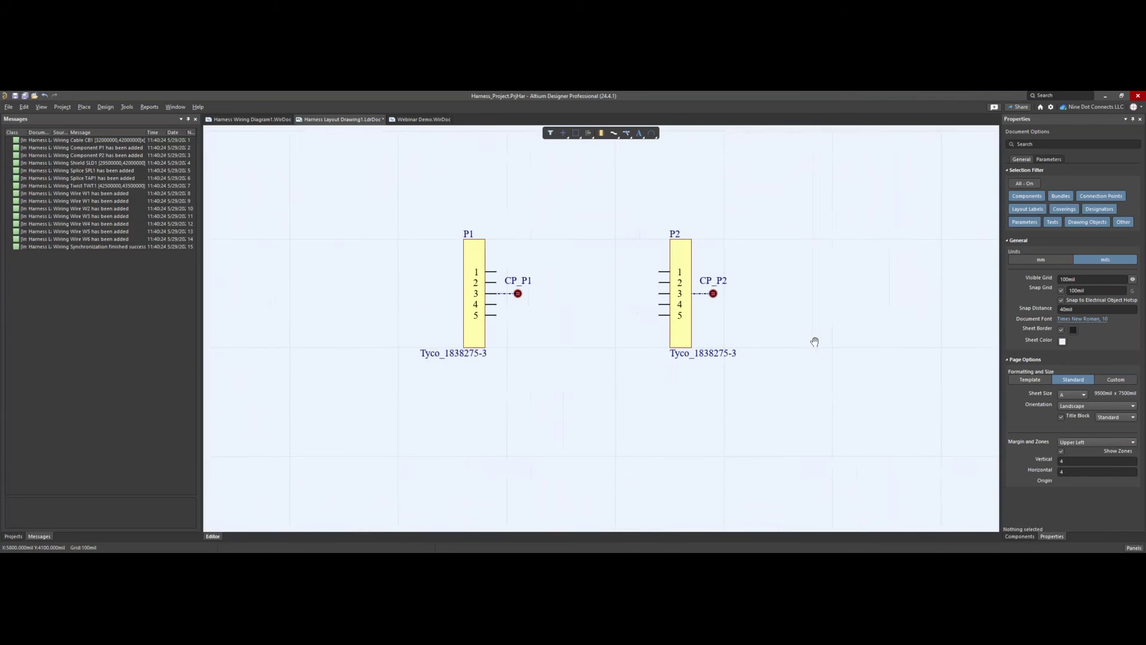
mouse_move(694, 320)
mouse_down()
mouse_move(775, 294)
mouse_move(834, 295)
mouse_up()
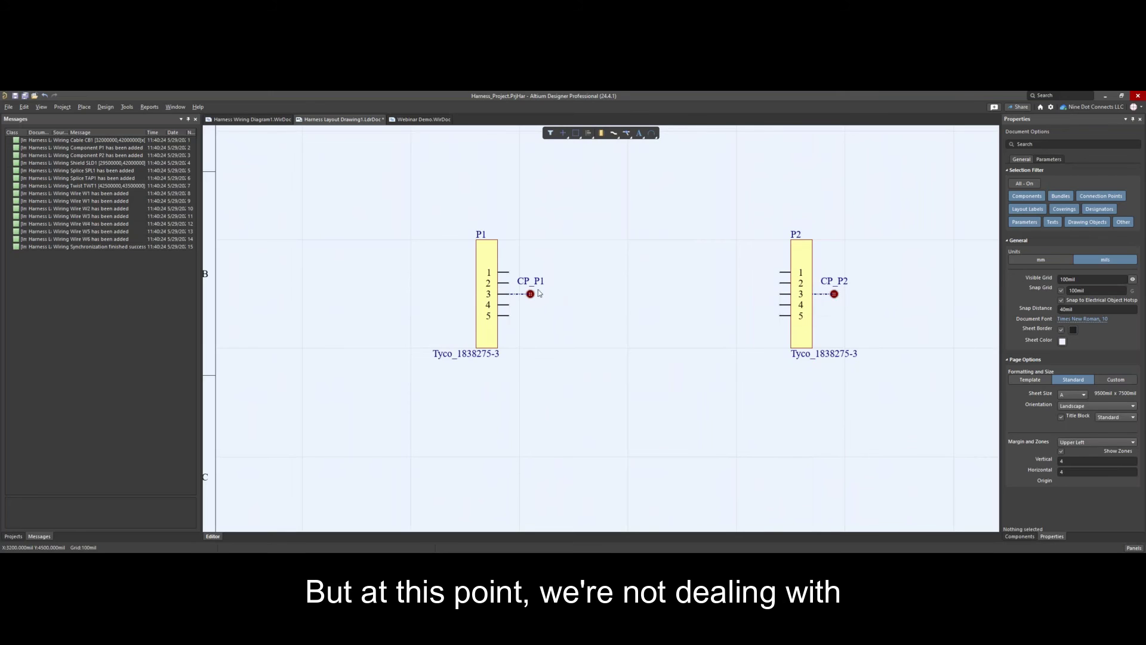
drag(837, 300, 752, 297)
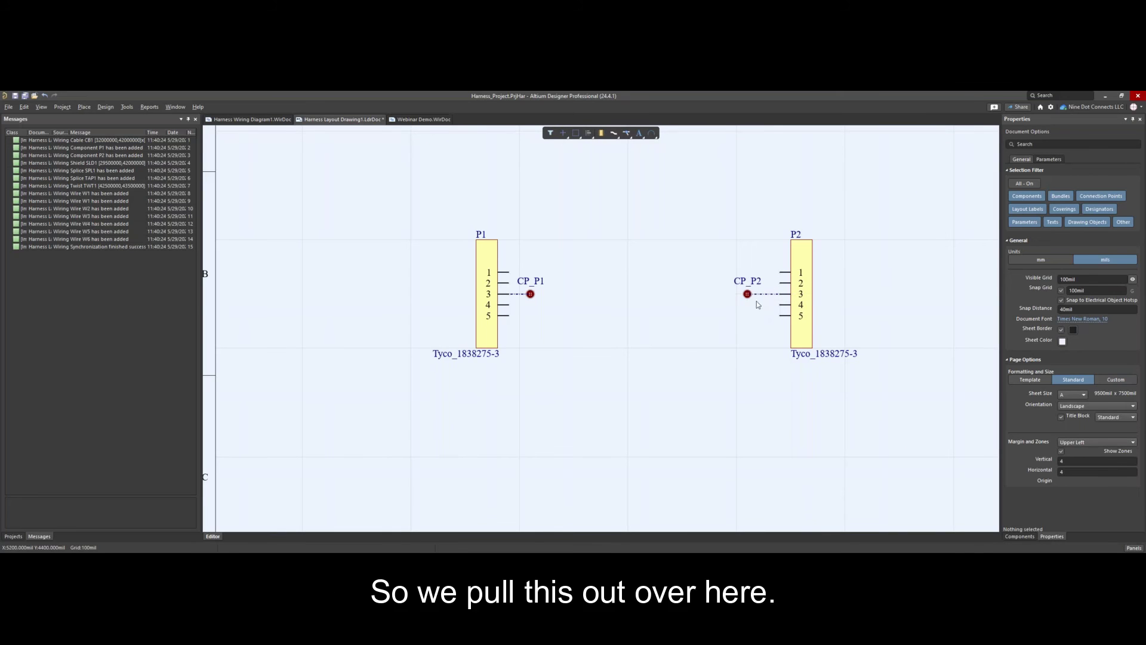
drag(528, 299, 553, 295)
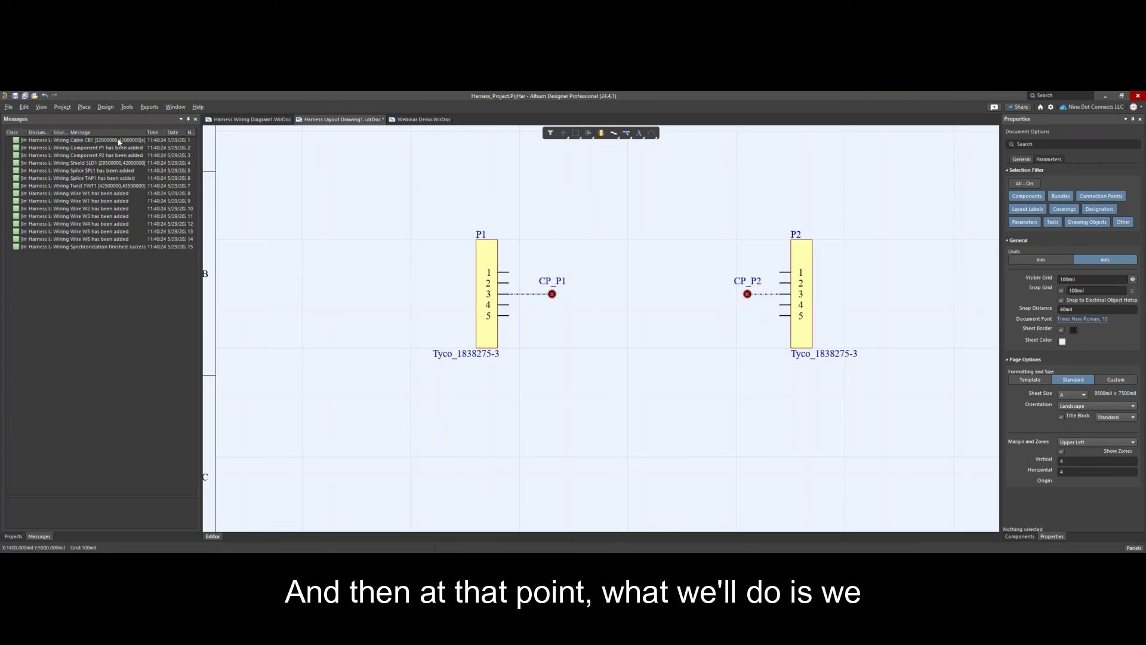
Place a harness bundle from connection point CP_P1 to connection point CP_P2
click(83, 107)
click(108, 129)
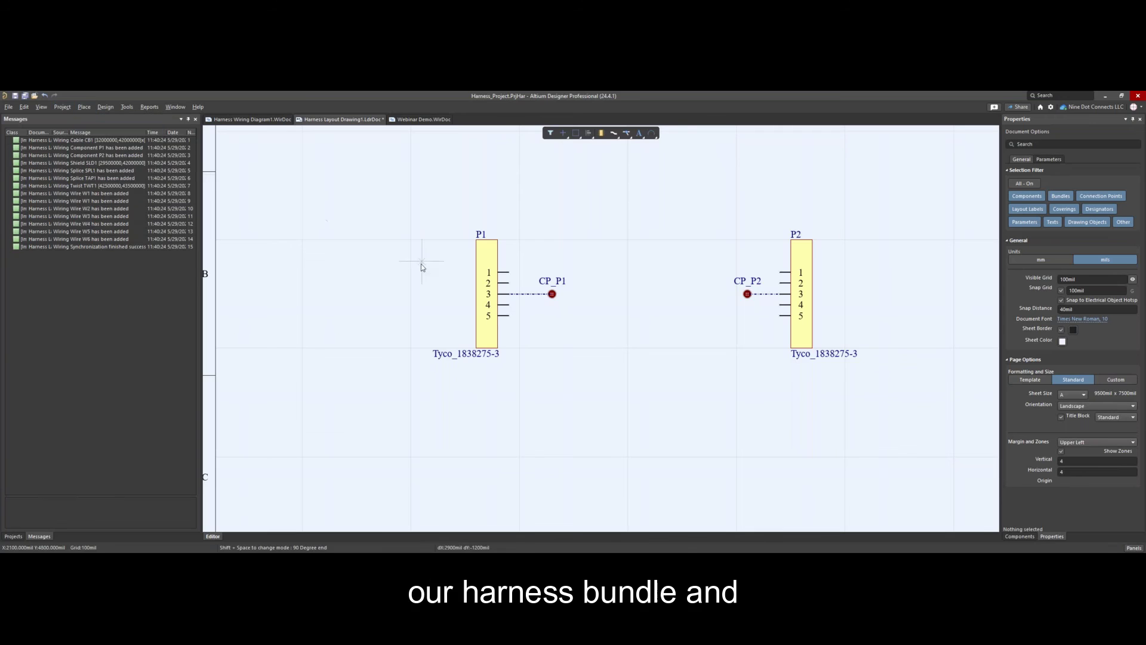
click(553, 294)
click(747, 294)
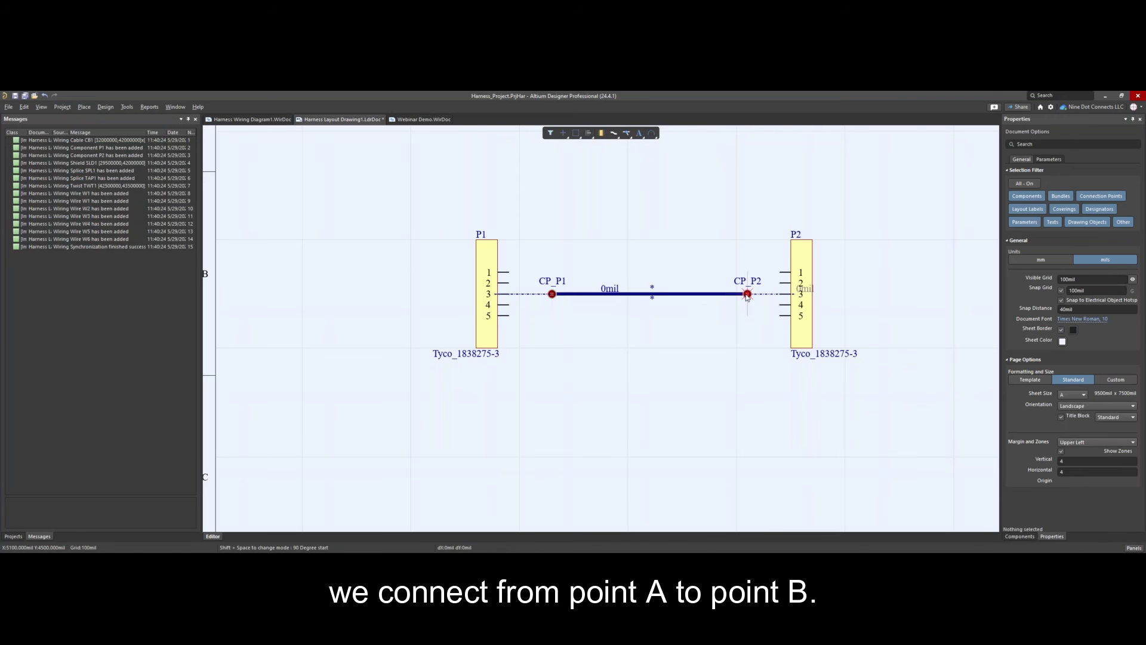
right_click(702, 357)
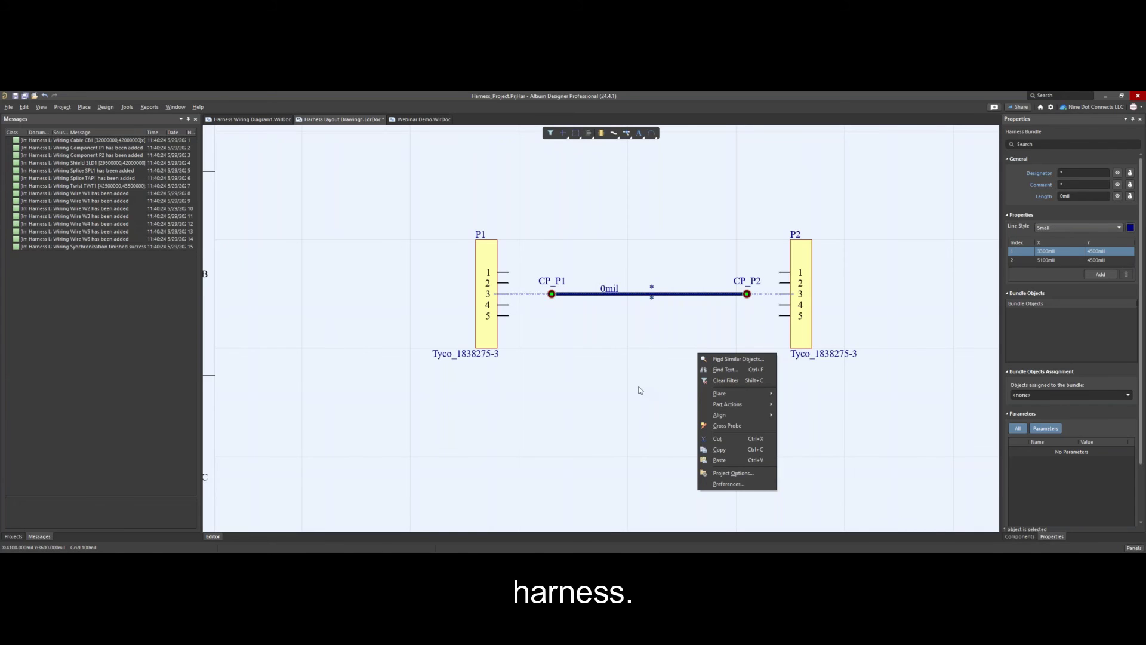
click(676, 295)
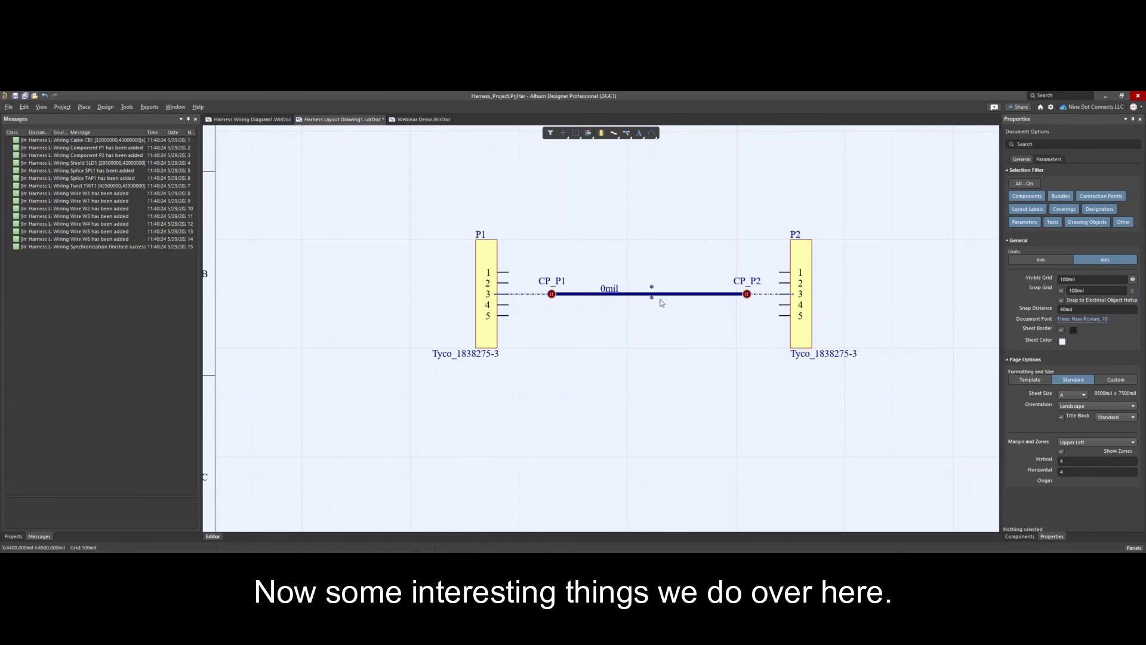
Set the designator of the harness bundle between P1 and P2 to CB1
click(664, 294)
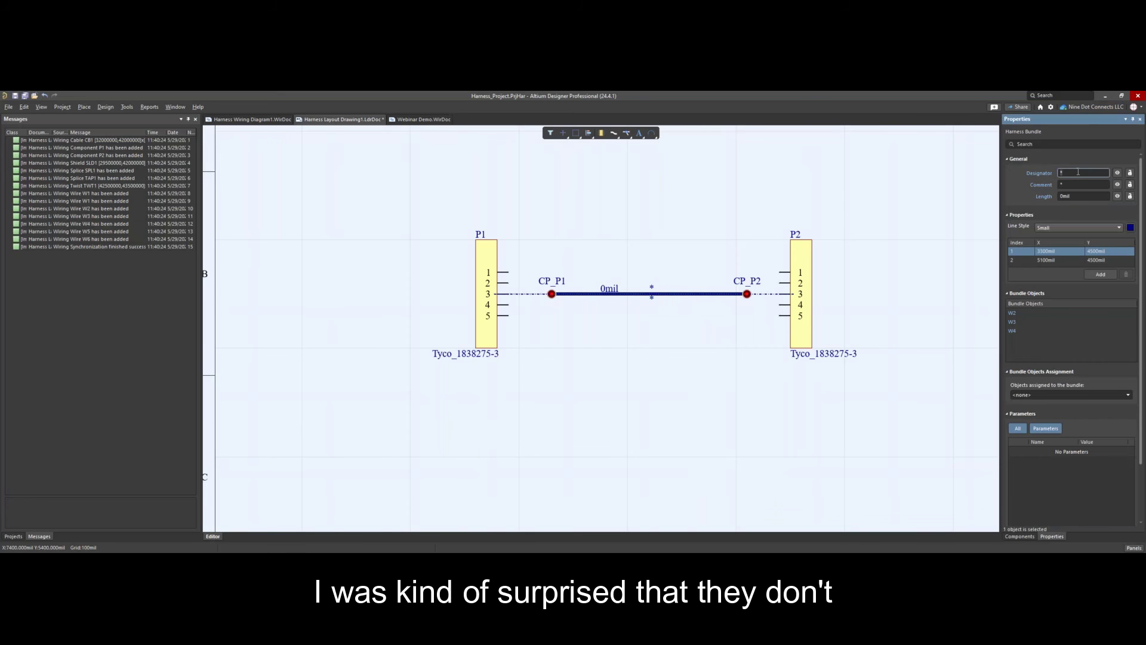
text(VB1)
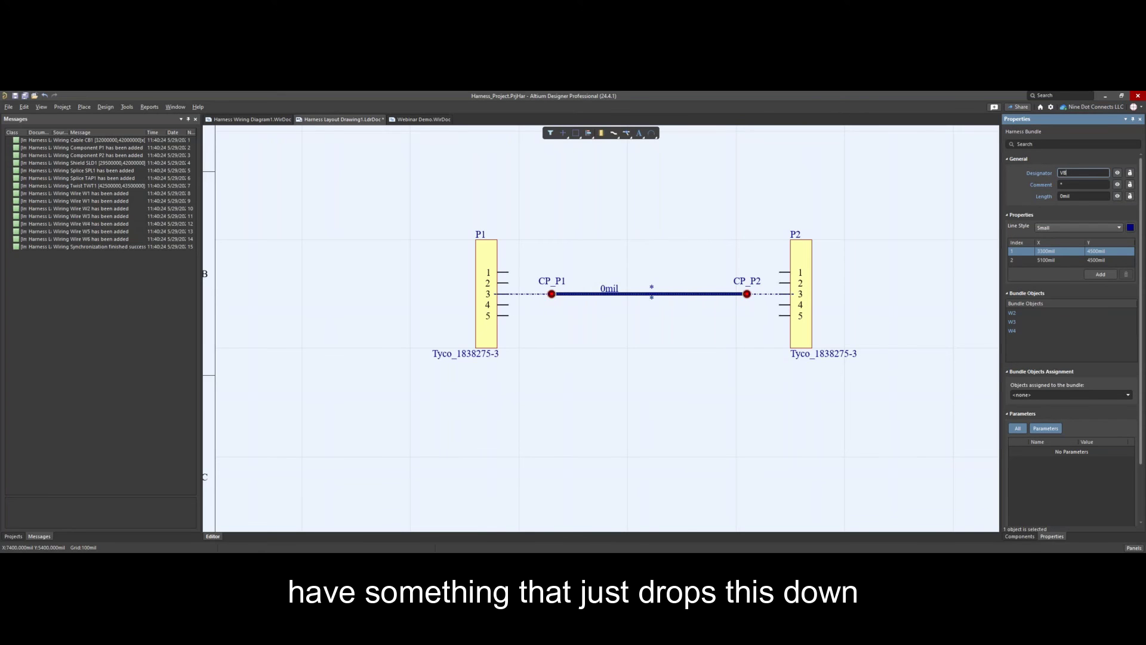
text(CB)
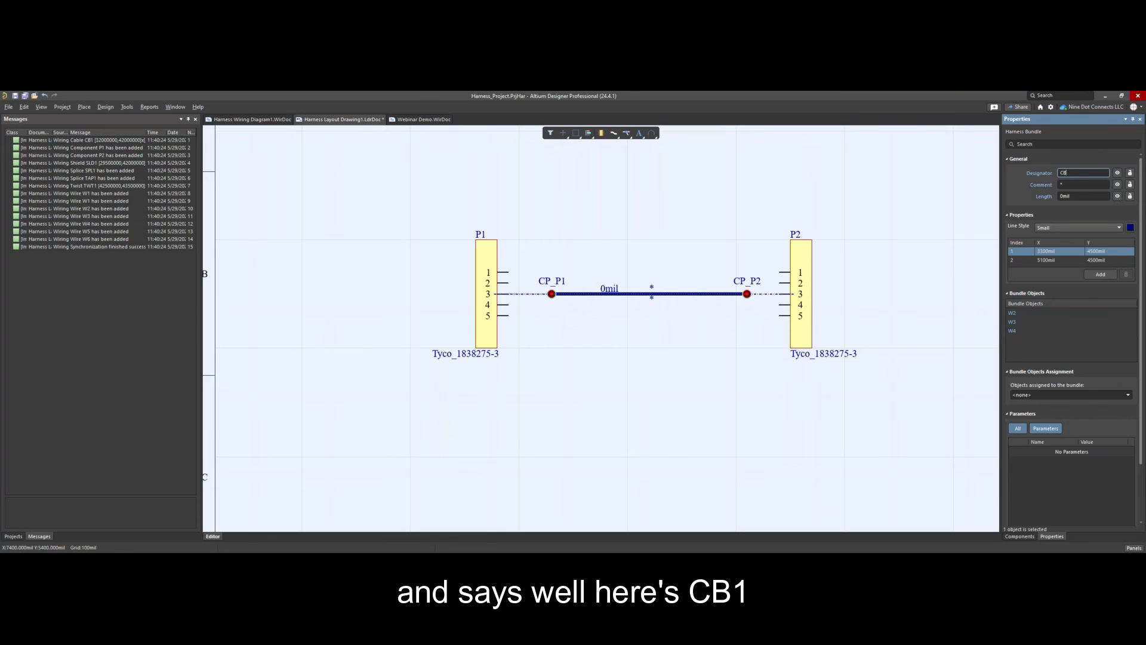
text(1)
key(Return)
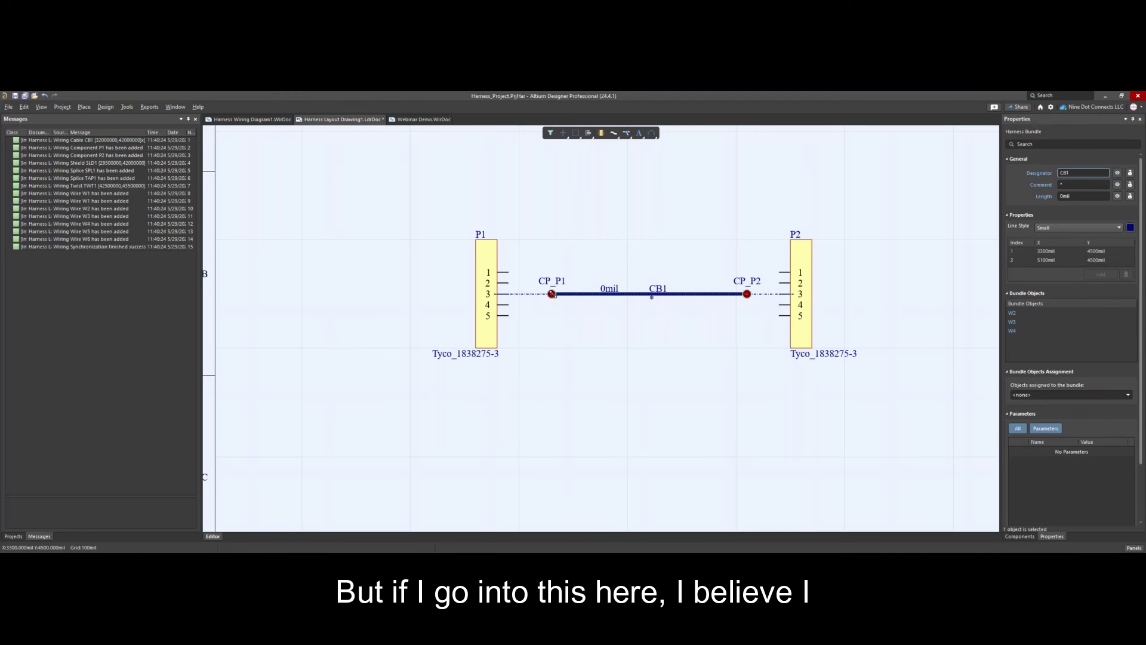
Inspect the objects assigned to connection point CP_P1 and those available to add, without assigning any
click(553, 294)
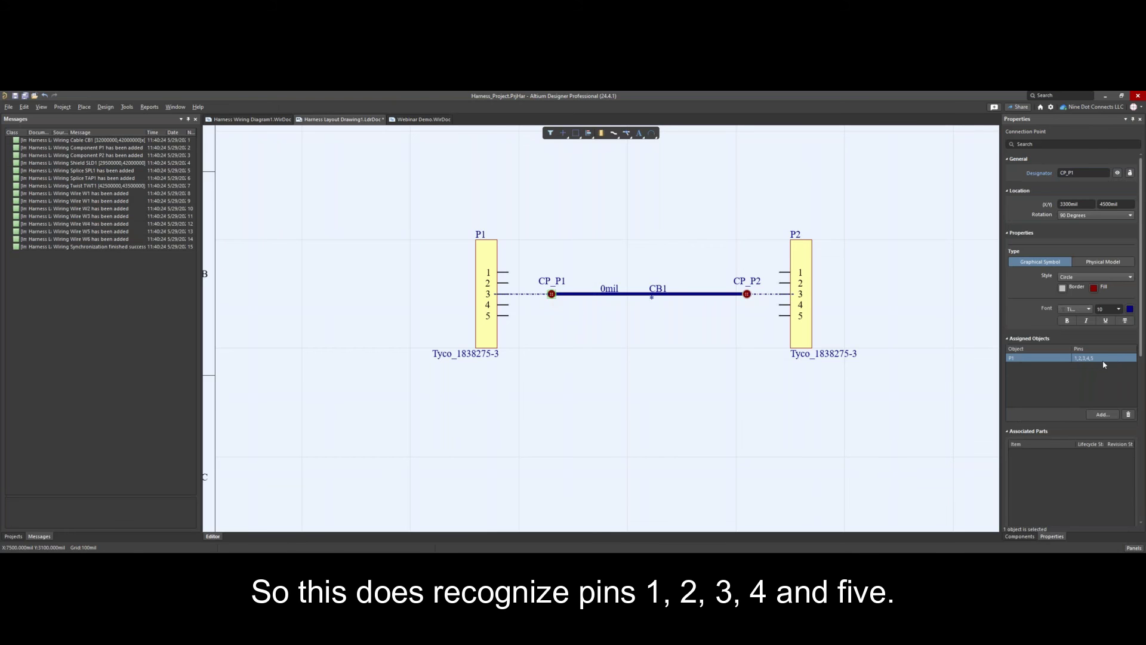
click(1102, 415)
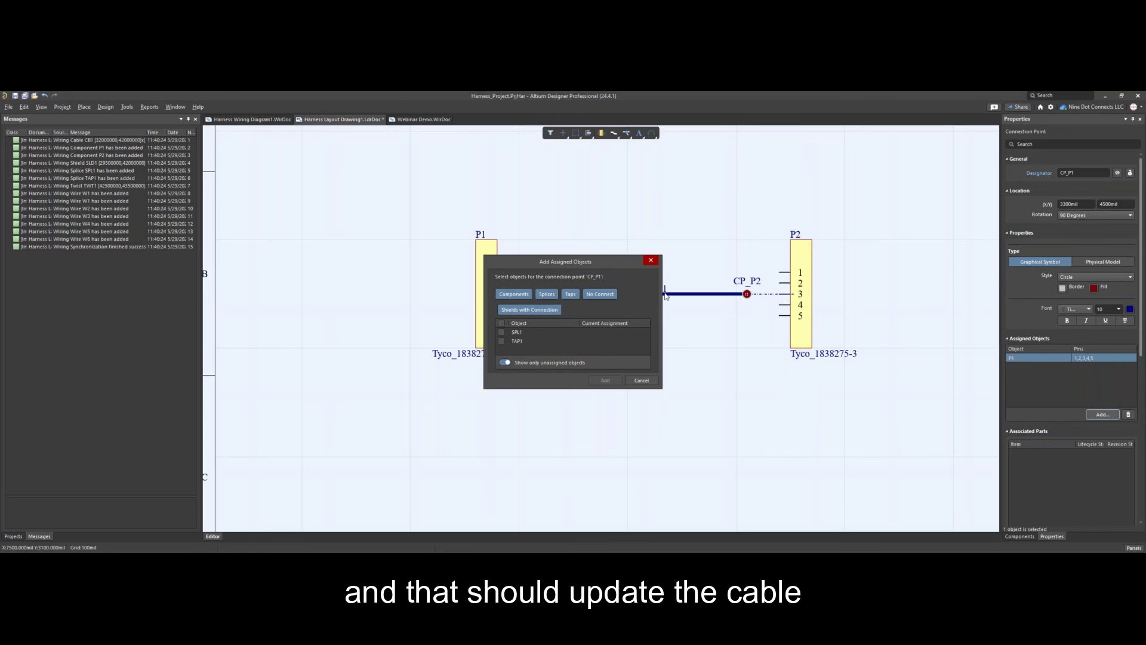
click(642, 381)
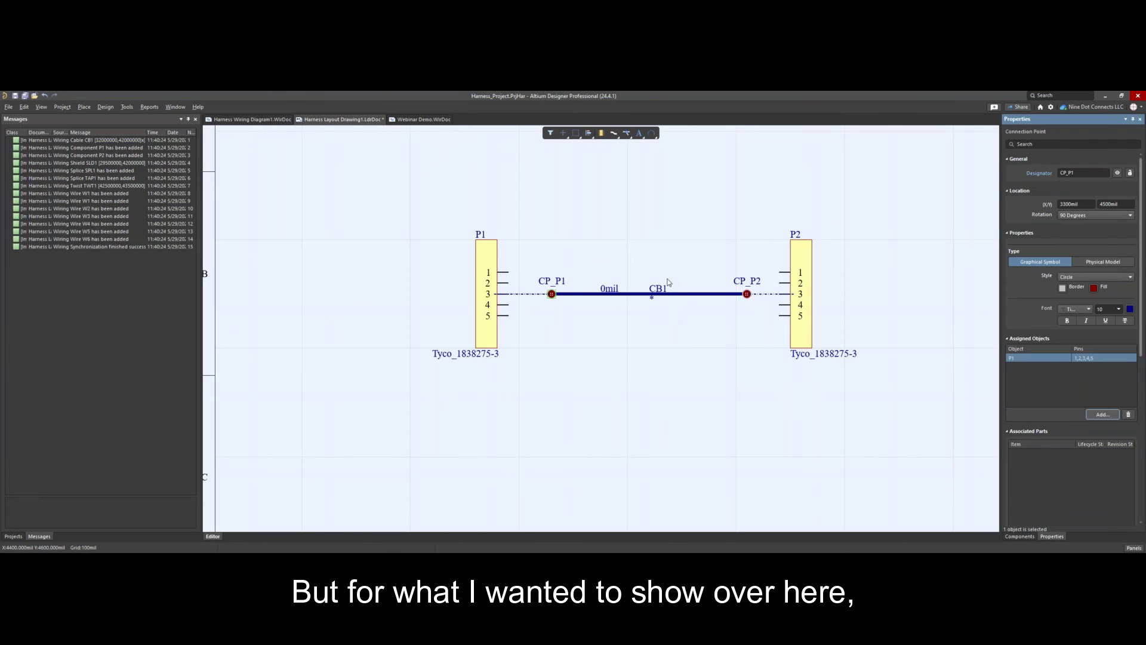
Move the length text of bundle CB1 below connection point CP_P1 and open the bundle's length for editing without changing it
ctrl+scroll(669, 281, up, 2)
drag(576, 296, 498, 332)
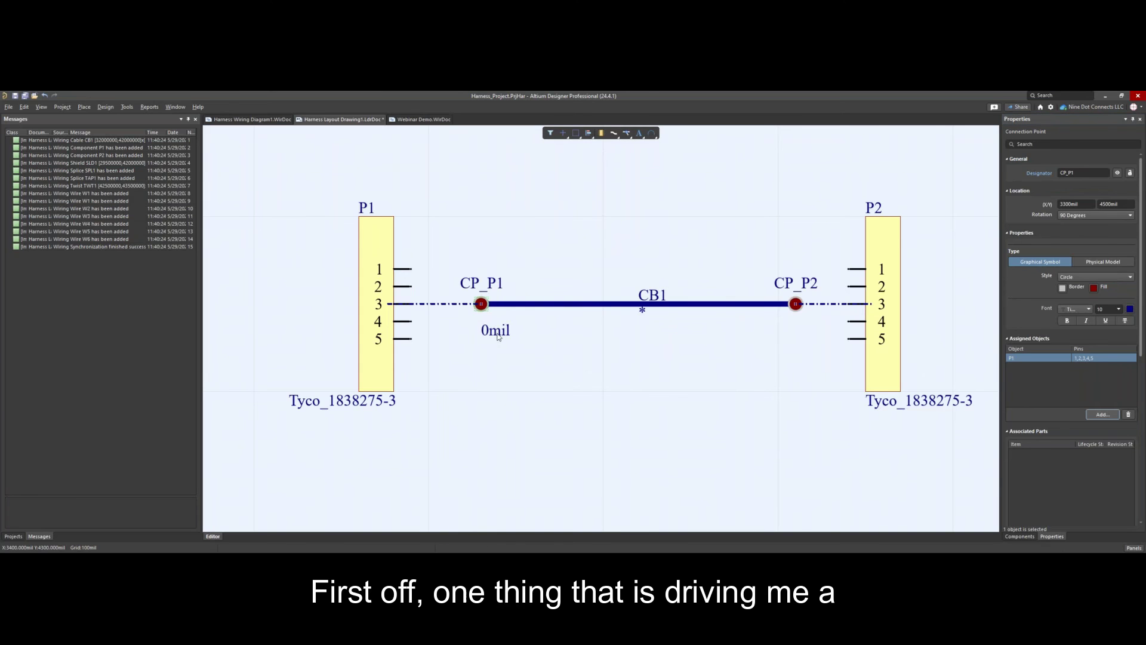
click(542, 306)
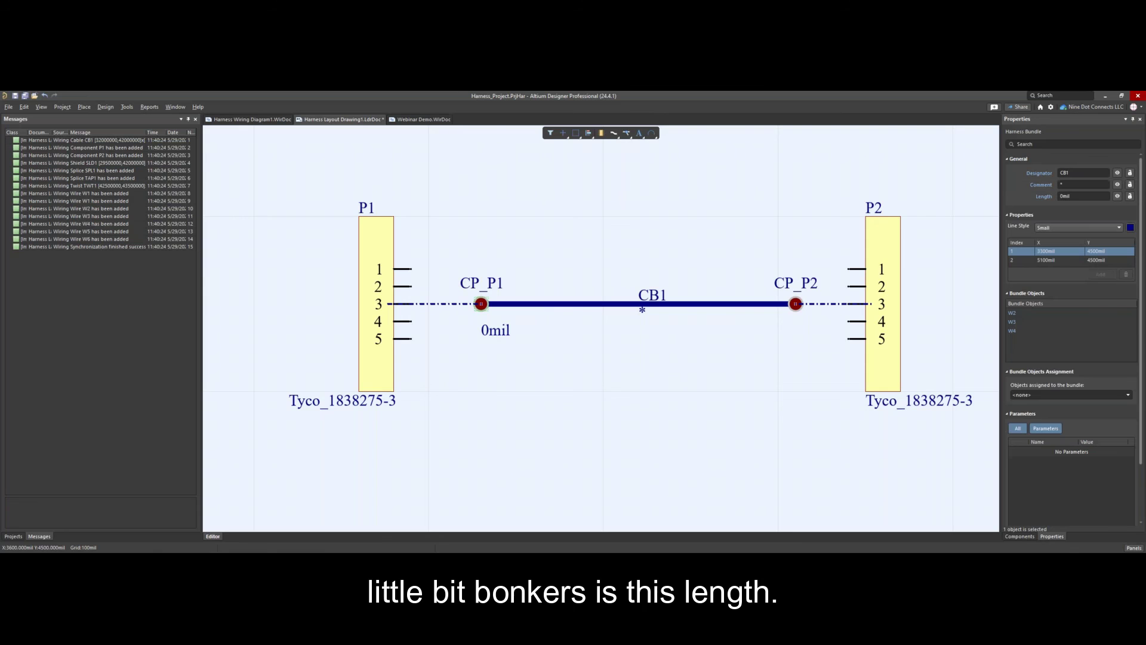
click(1086, 197)
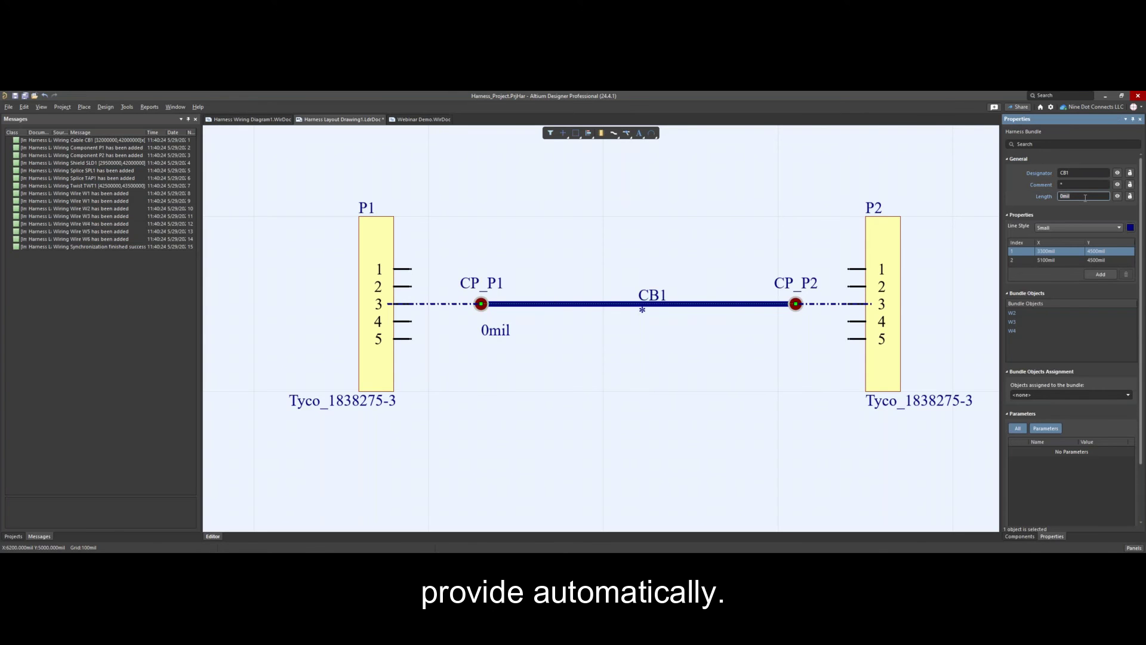
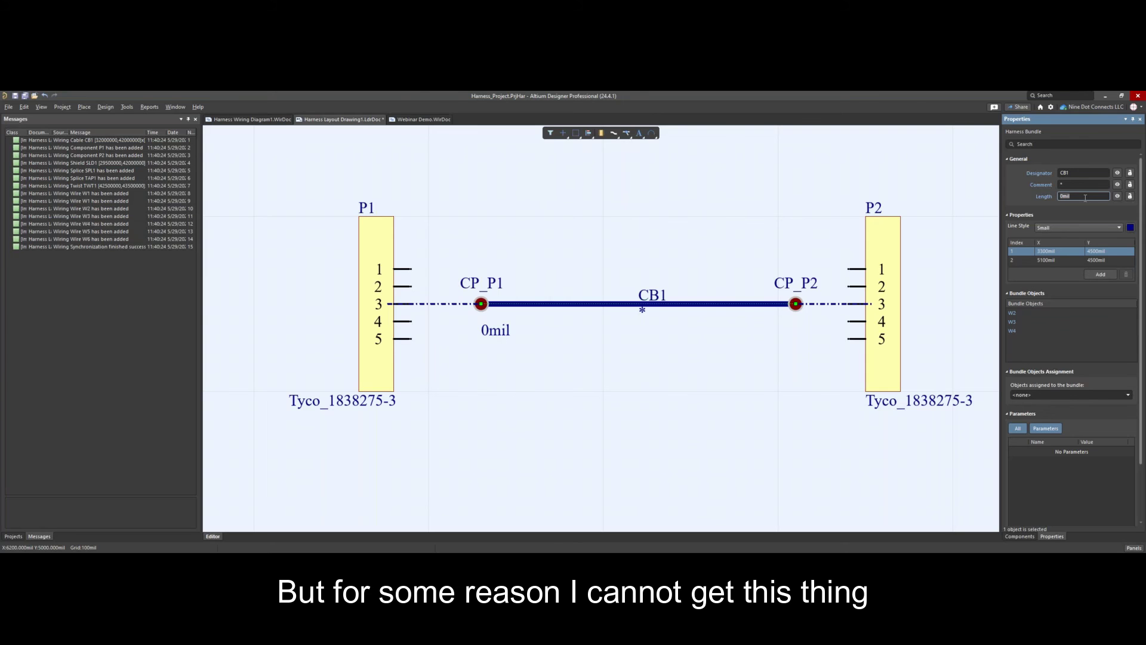
click(1086, 197)
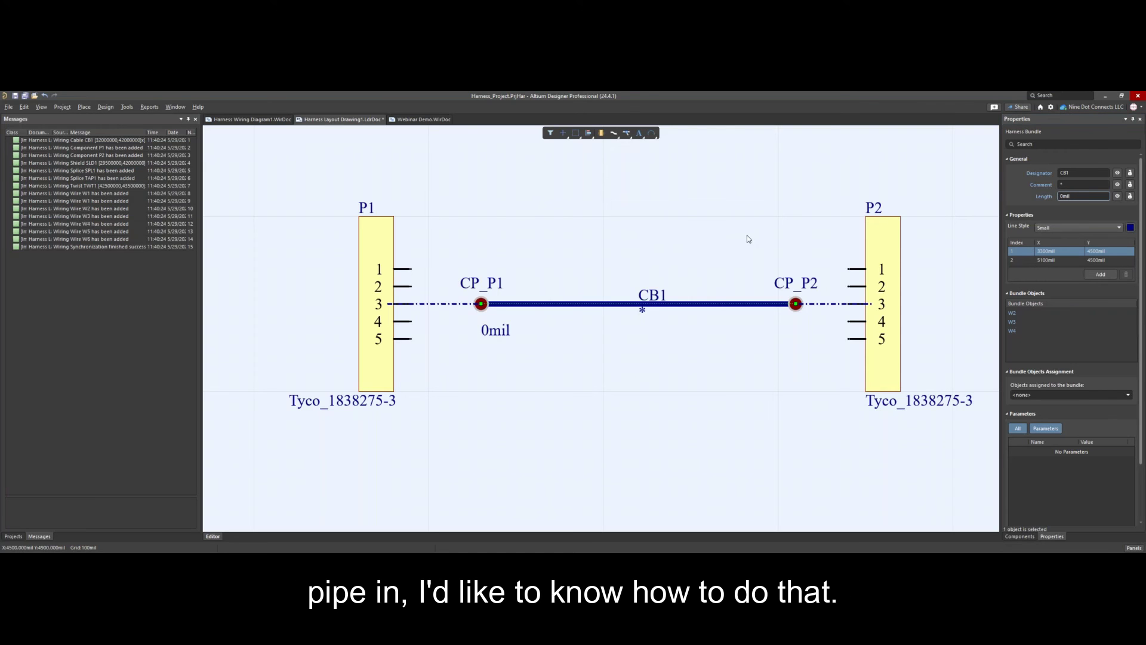
click(674, 221)
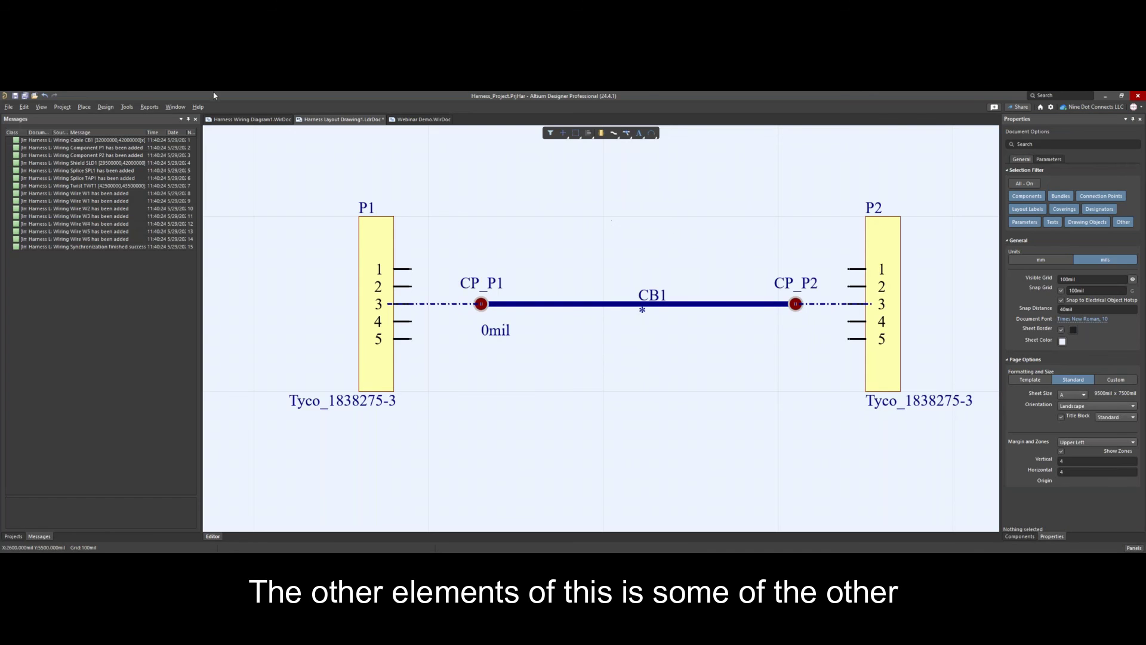
Place a harness covering over bundle CB1 from about (3600, 4500) to (4700, 4500) mil
click(84, 107)
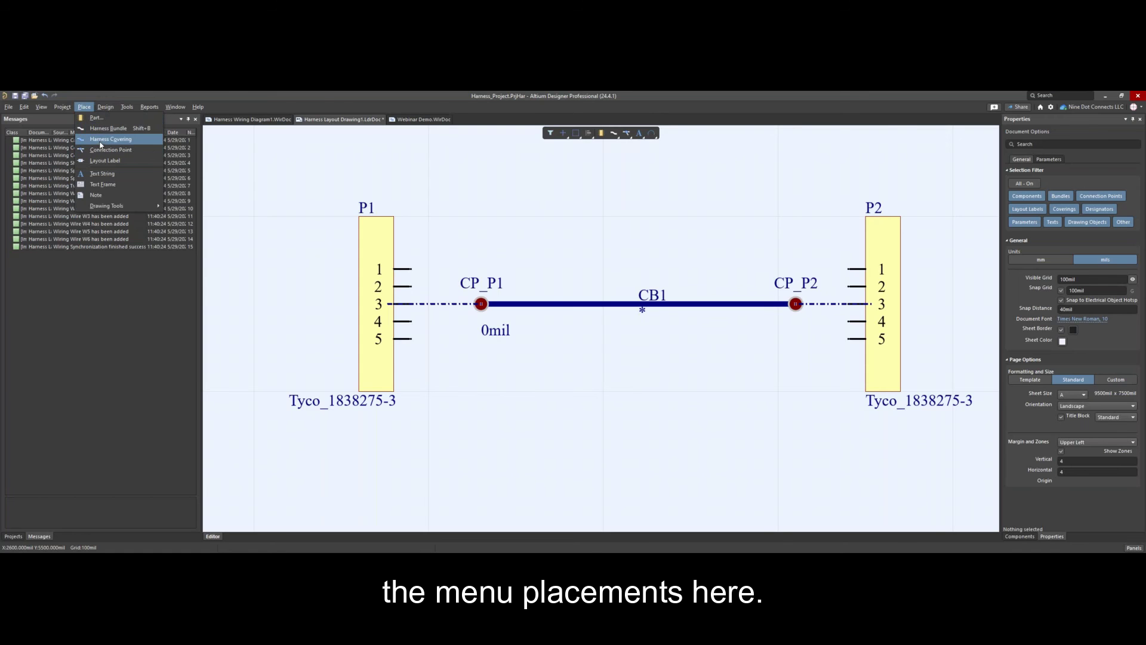
click(101, 144)
click(534, 304)
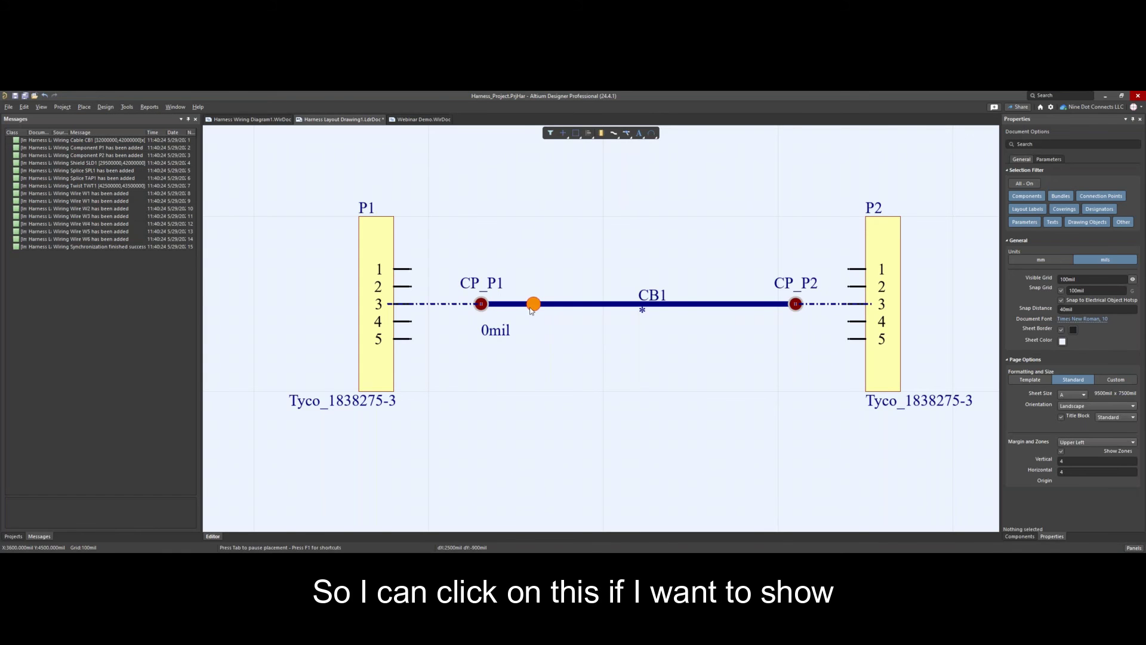
click(726, 310)
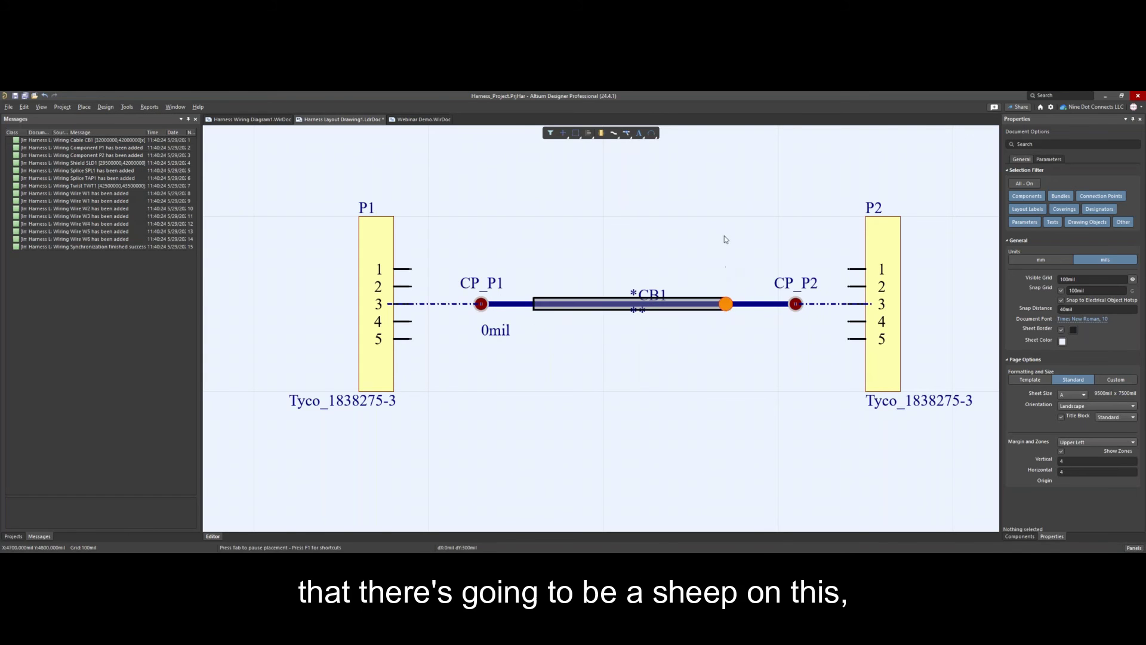
right_click(702, 227)
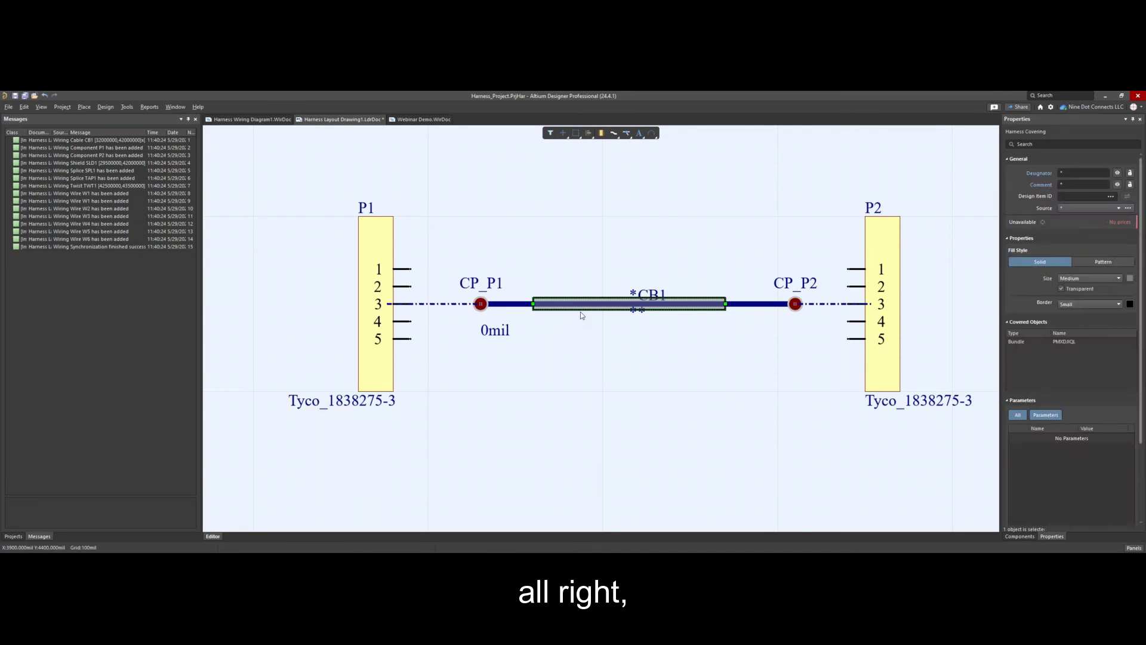
click(580, 311)
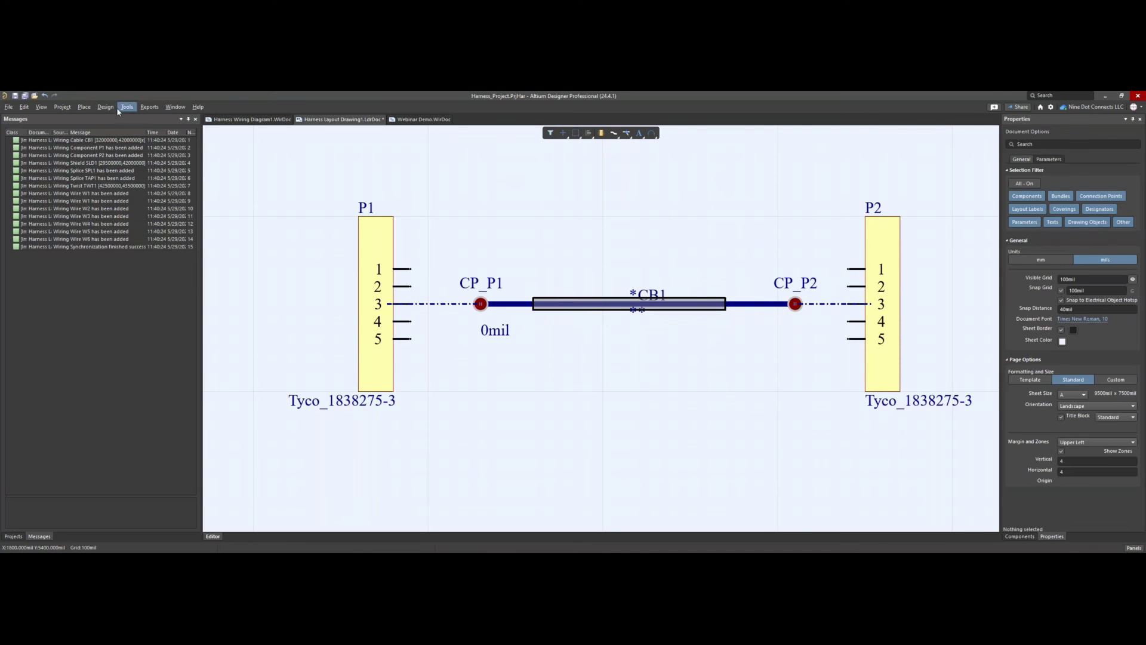
Place a connection point on the bundle at (4800, 4500) mil and move the length text of the bundle segment beside CP_P2 above it
click(82, 107)
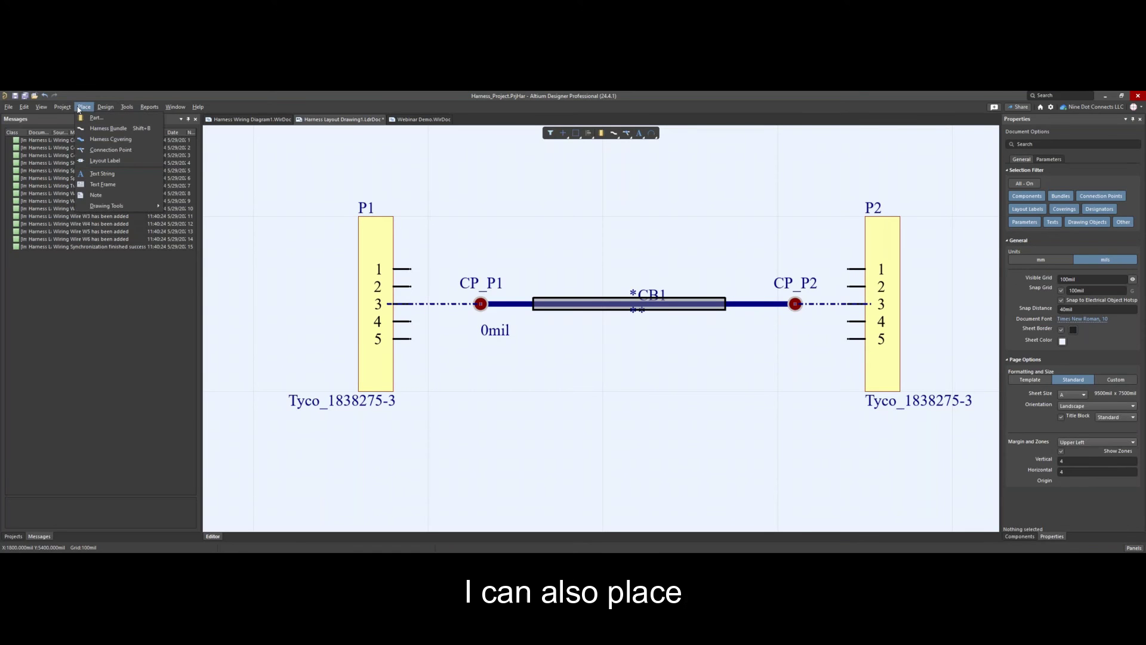
click(109, 150)
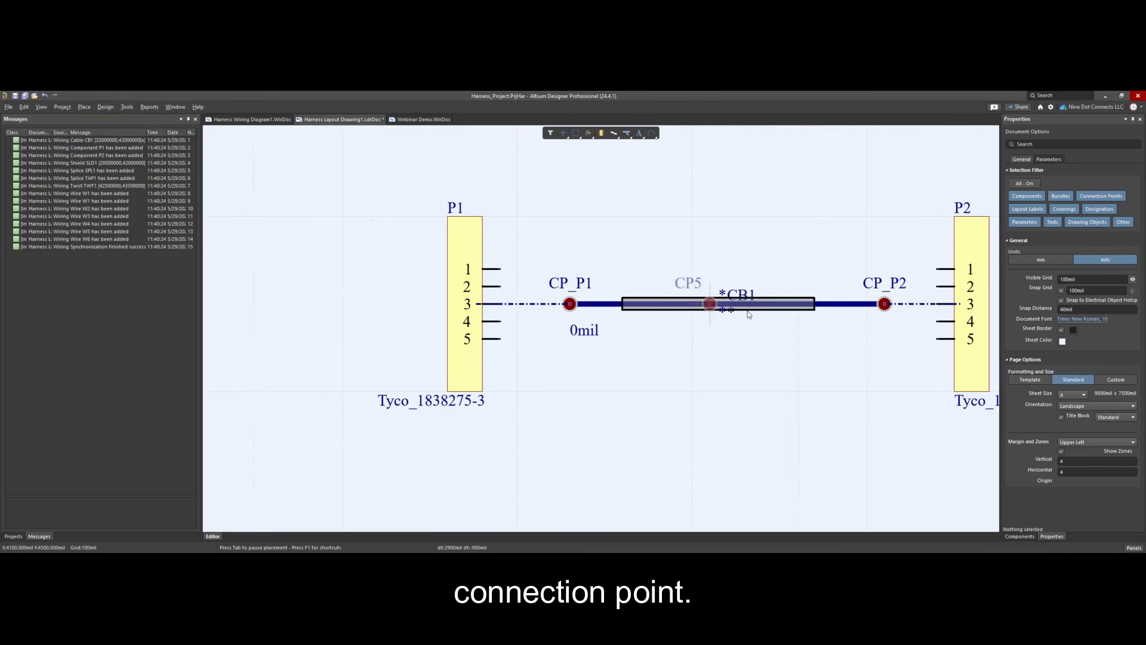
click(829, 304)
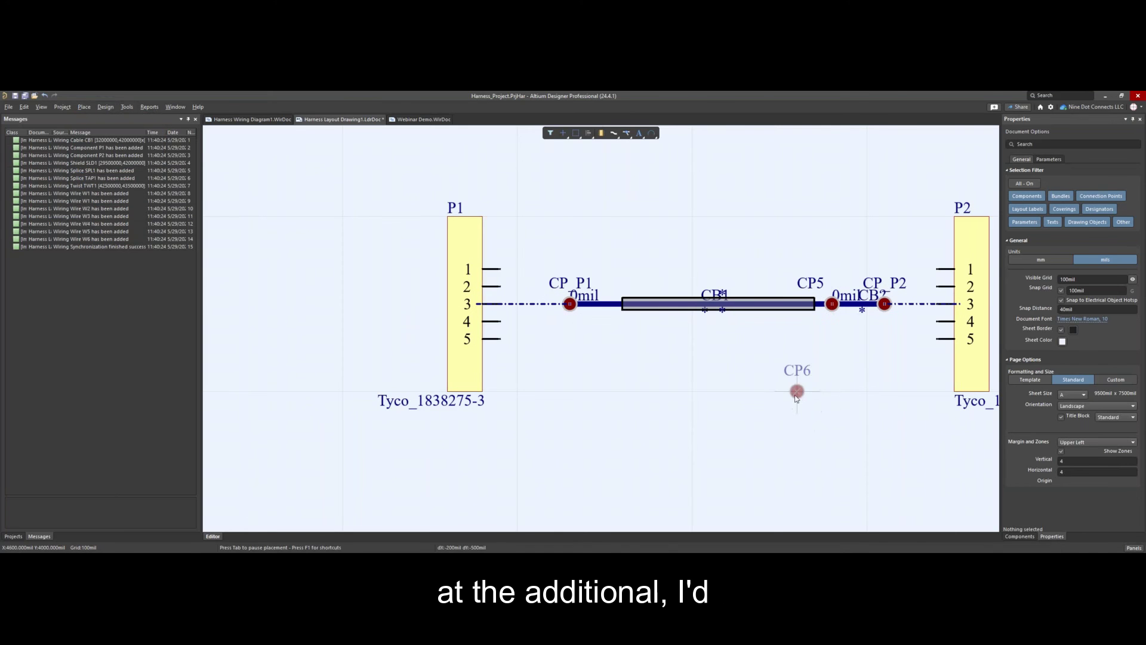
key(Escape)
drag(854, 298, 863, 262)
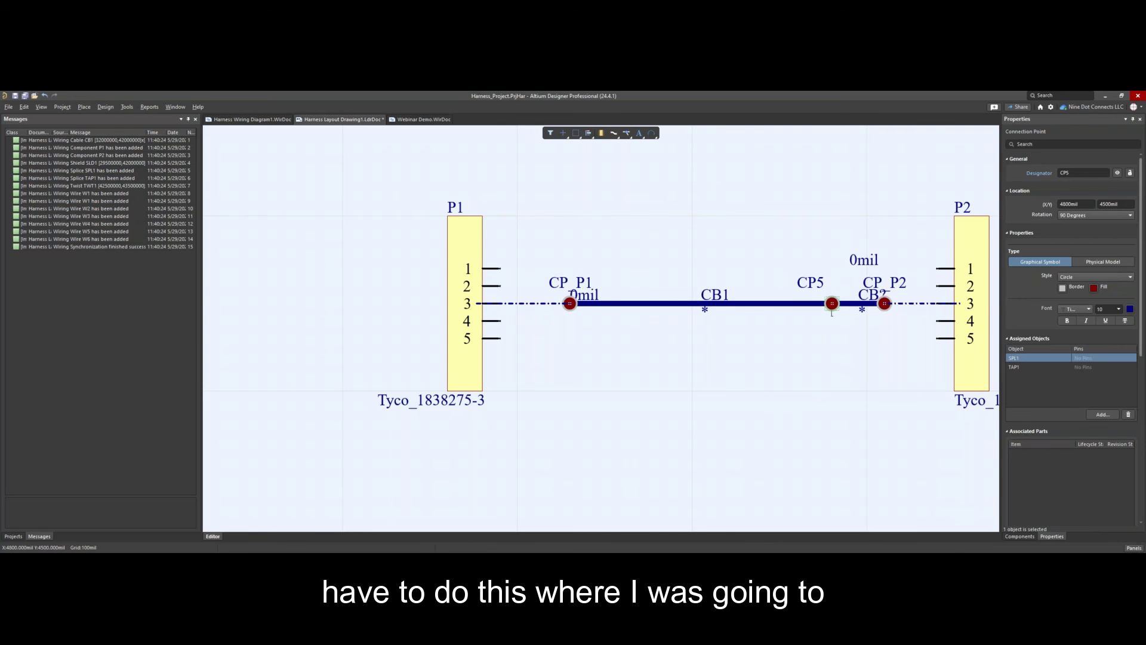
Place a harness bundle branching from the new connection point about 300 mil down and 300 mil right towards P2
click(84, 107)
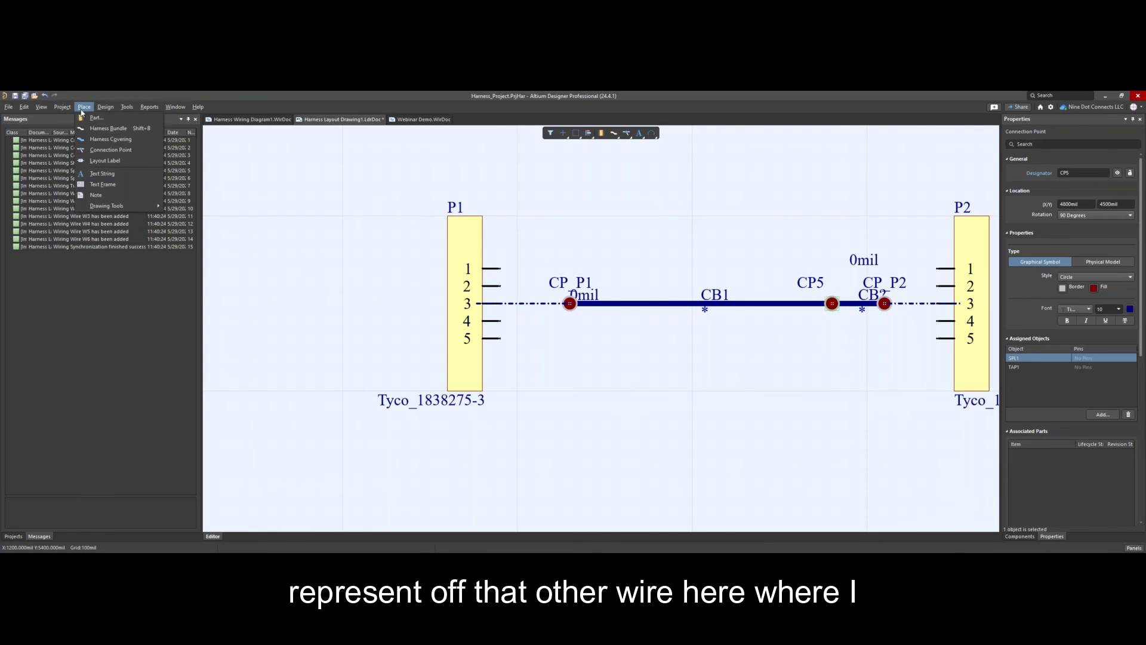
click(108, 129)
click(831, 304)
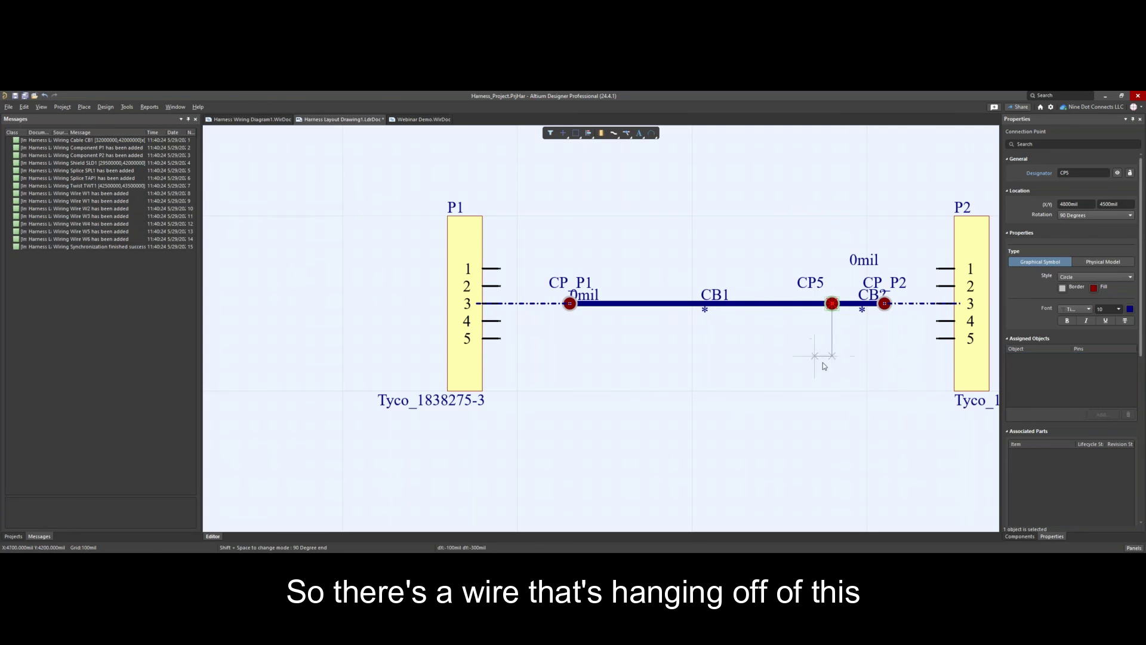
click(884, 356)
right_click(741, 385)
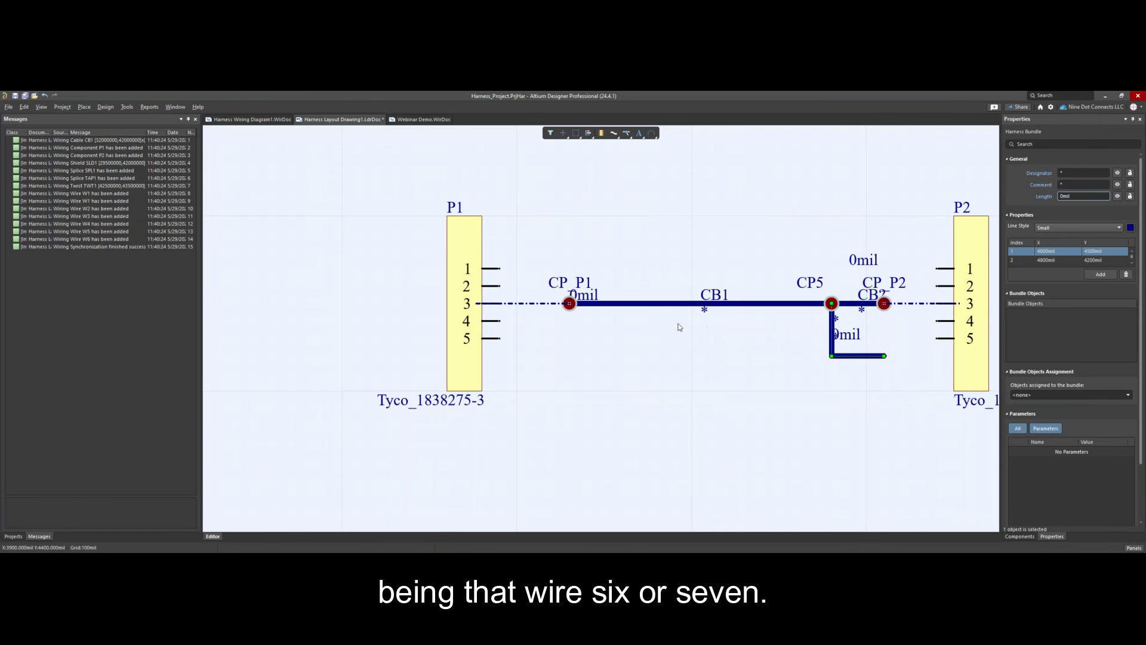
Place a layout label above bundle CB1 near P1, at (3400, 4900) mil
mouse_move(685, 345)
right_down()
mouse_move(616, 292)
mouse_move(592, 296)
right_up()
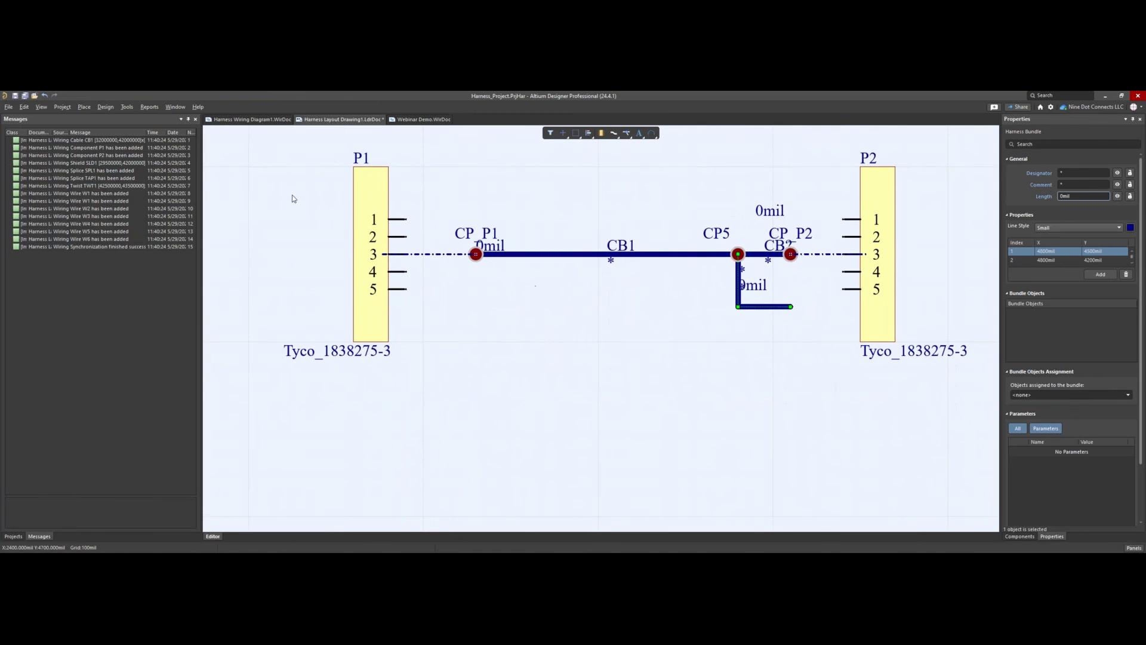
click(83, 107)
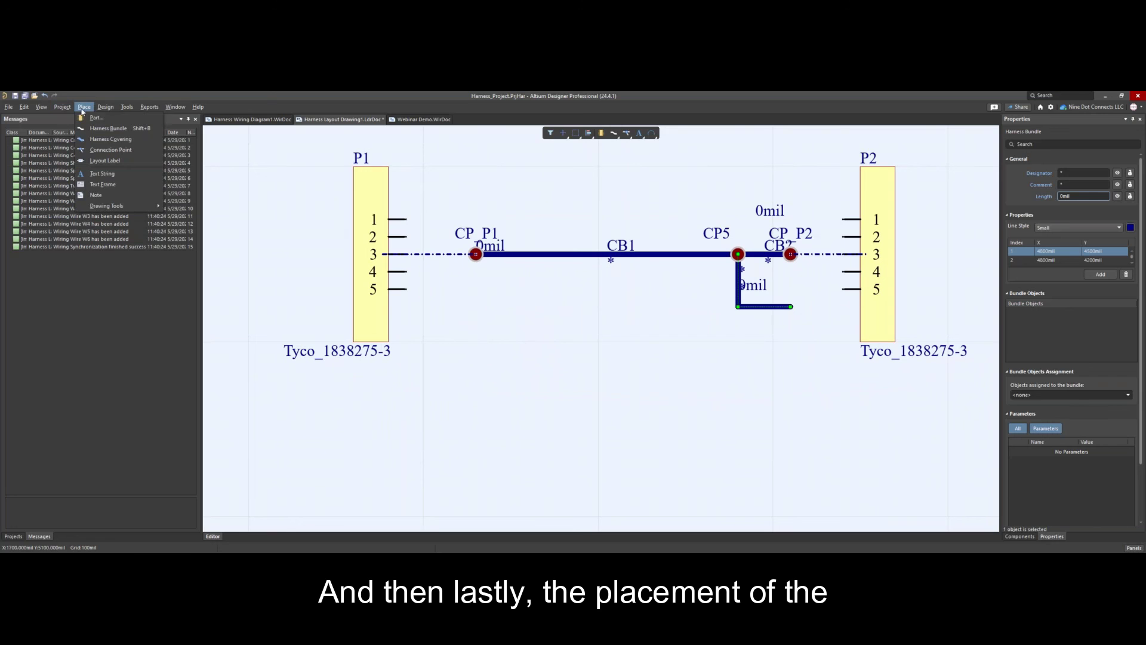
click(105, 161)
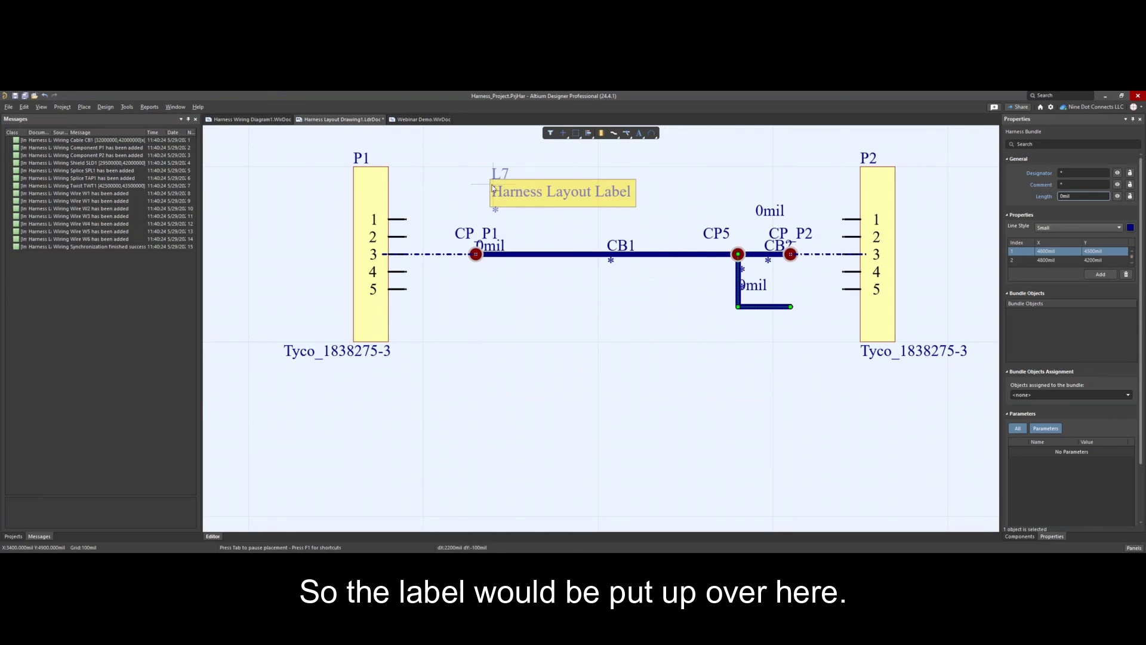
click(488, 171)
key(Escape)
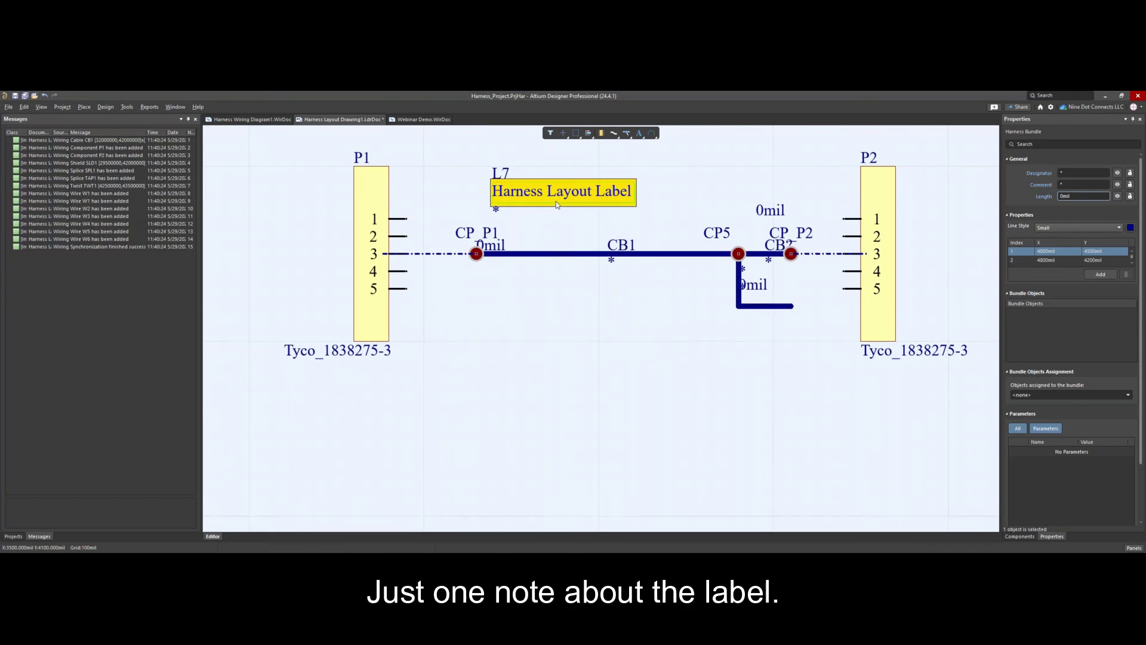
Replace the layout label's text with three separate lines reading Line1, Line2 and Line3
click(559, 197)
click(558, 197)
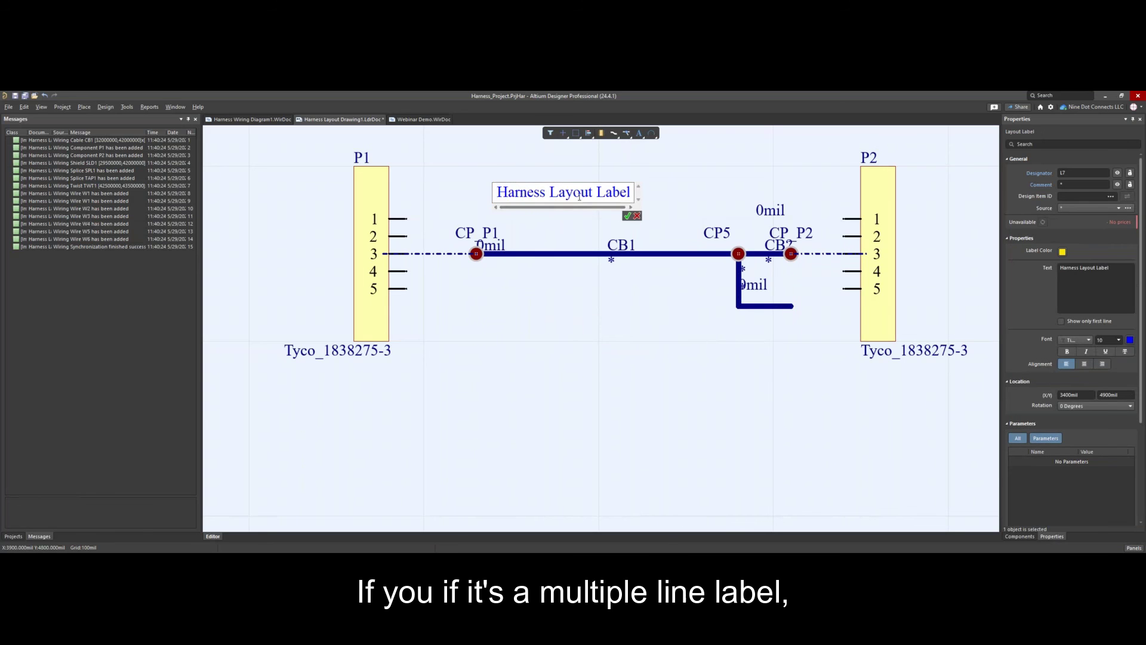
click(1114, 272)
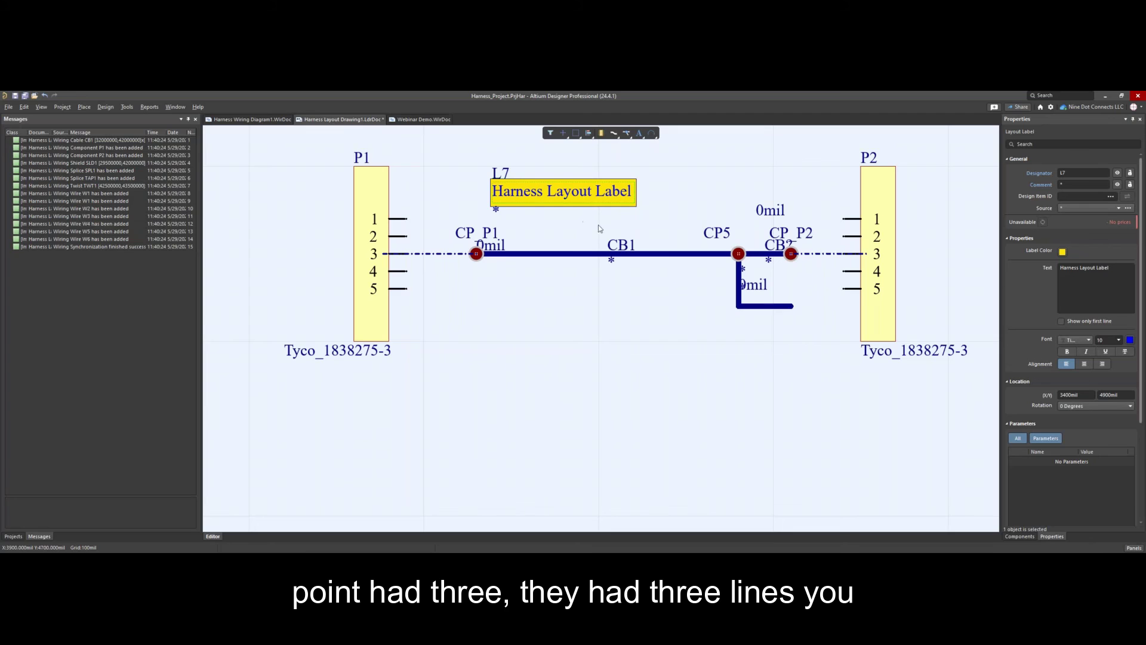
click(1118, 272)
key(ctrl+a)
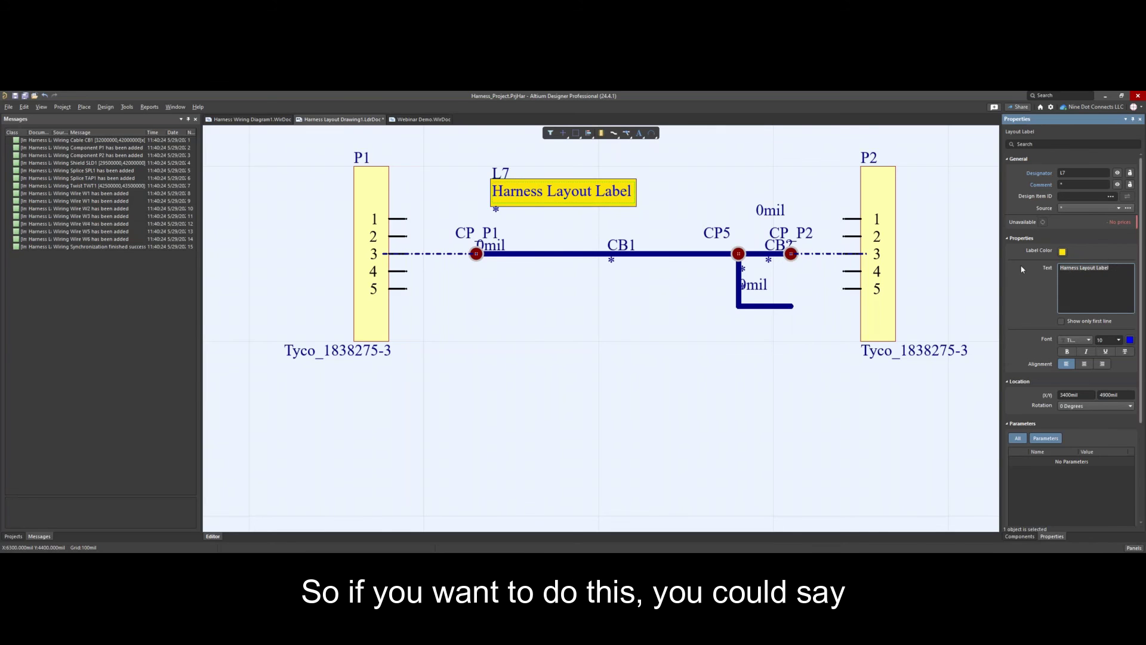
text(li)
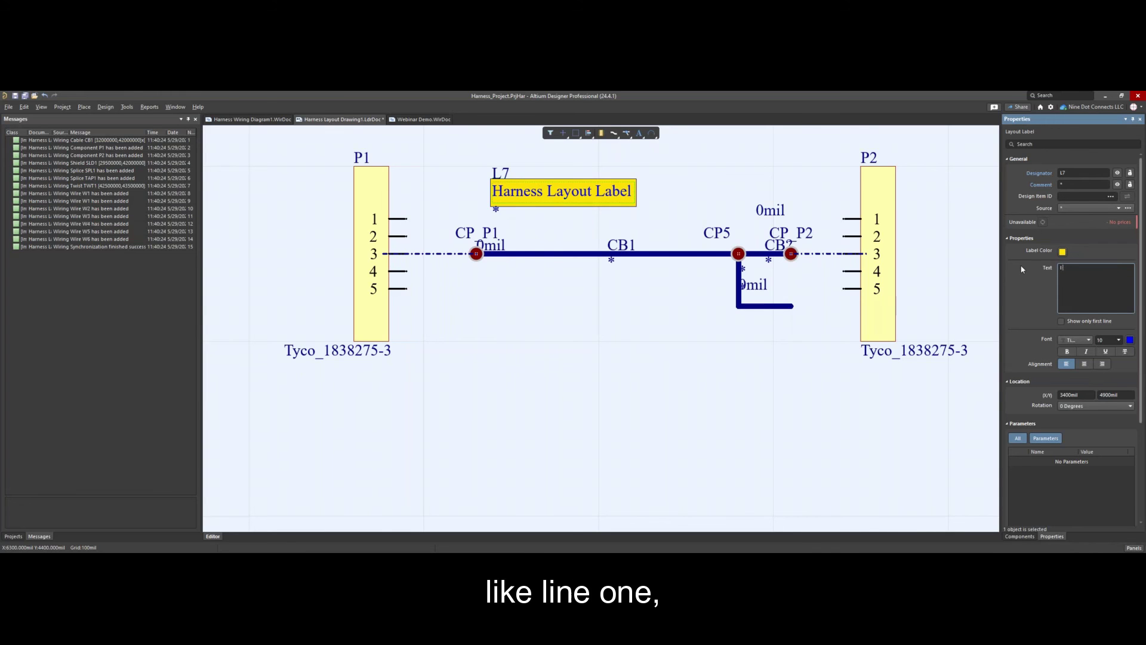
text(ne1)
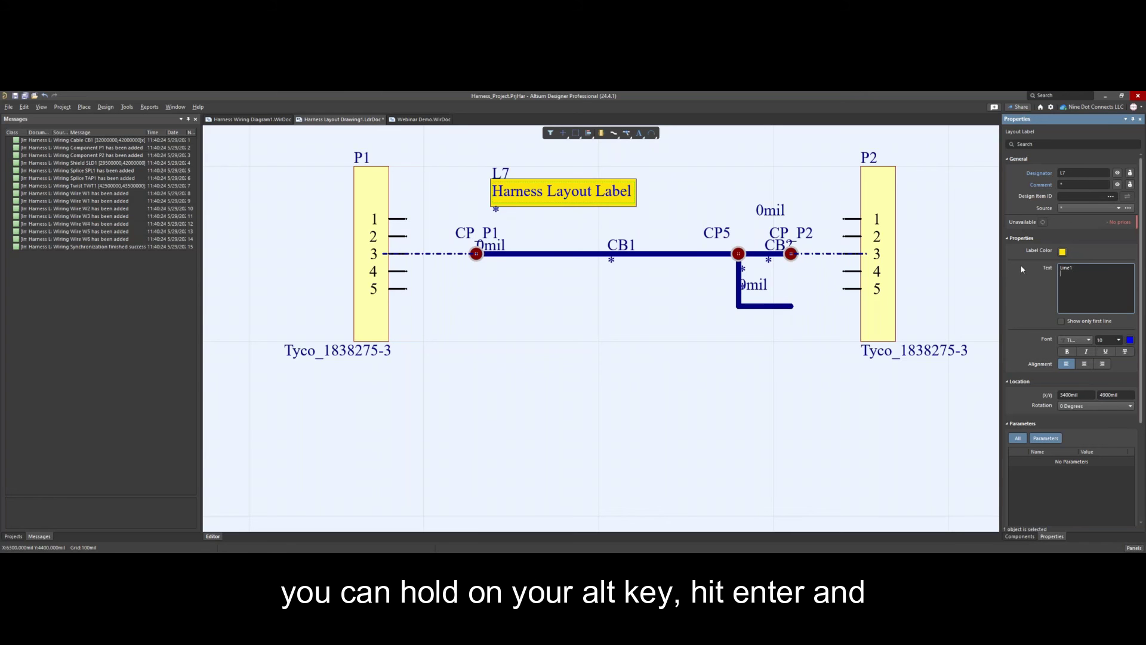
text(Line2)
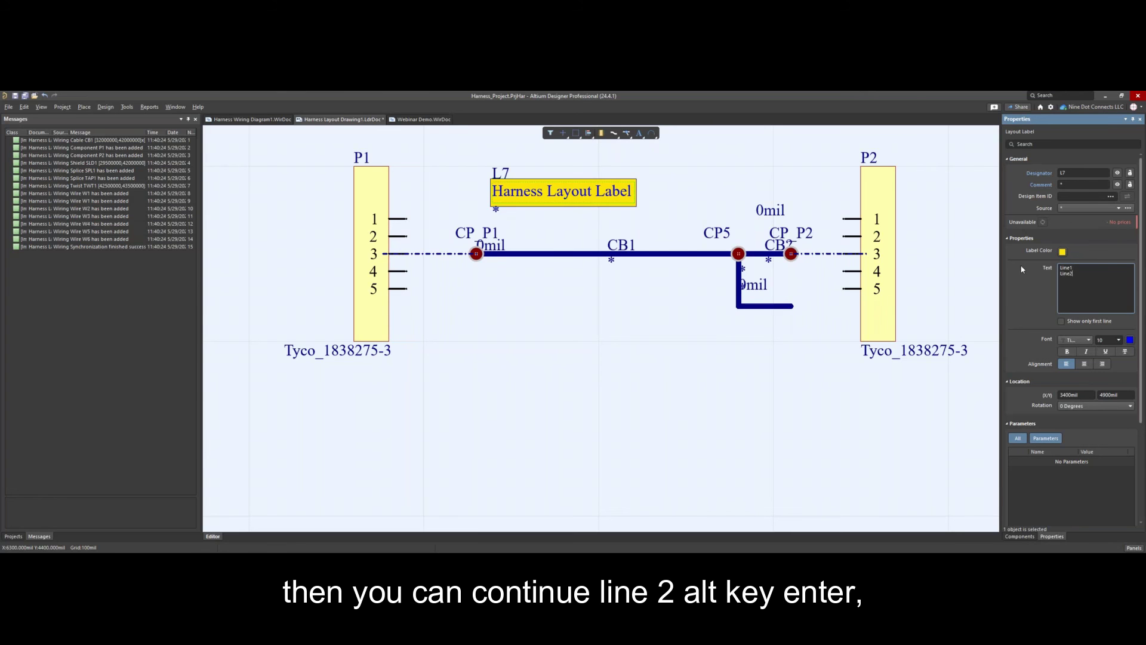
text(Line)
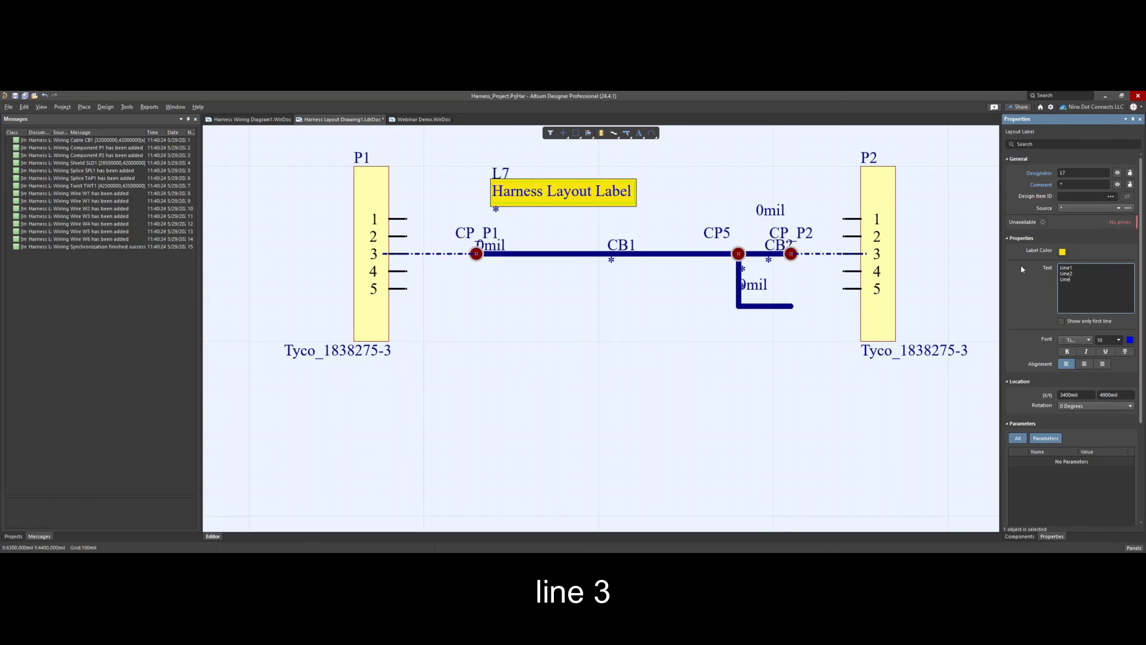
text(3)
click(593, 240)
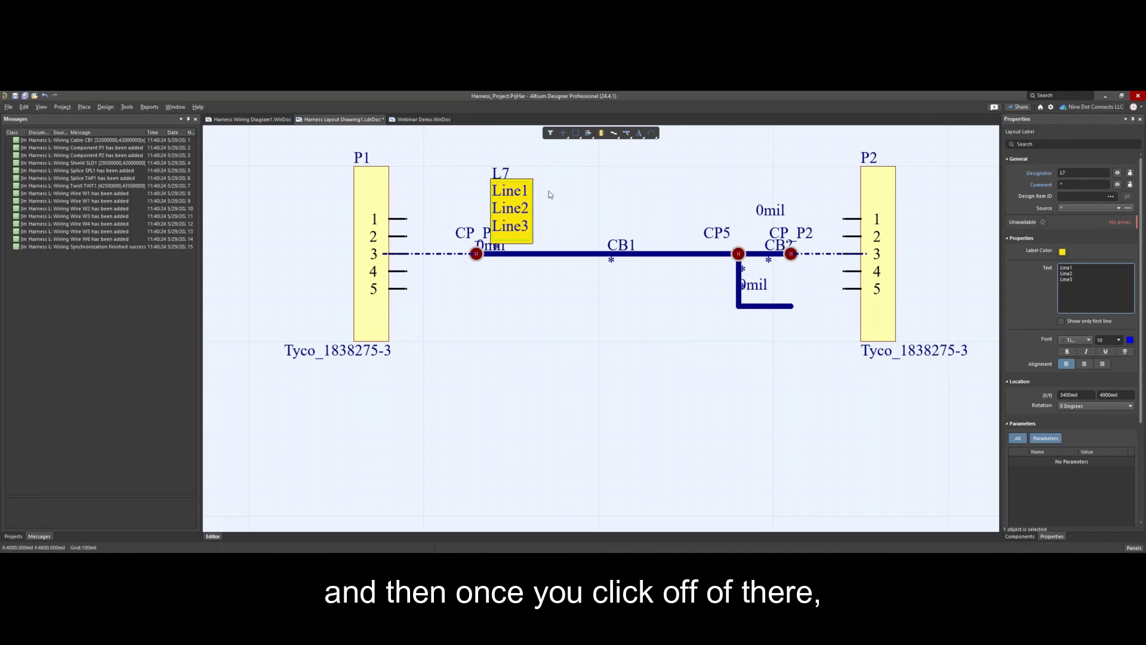
Move the three-line layout label to (3600, 5000) mil, clear of the connection point's text
drag(517, 182, 555, 194)
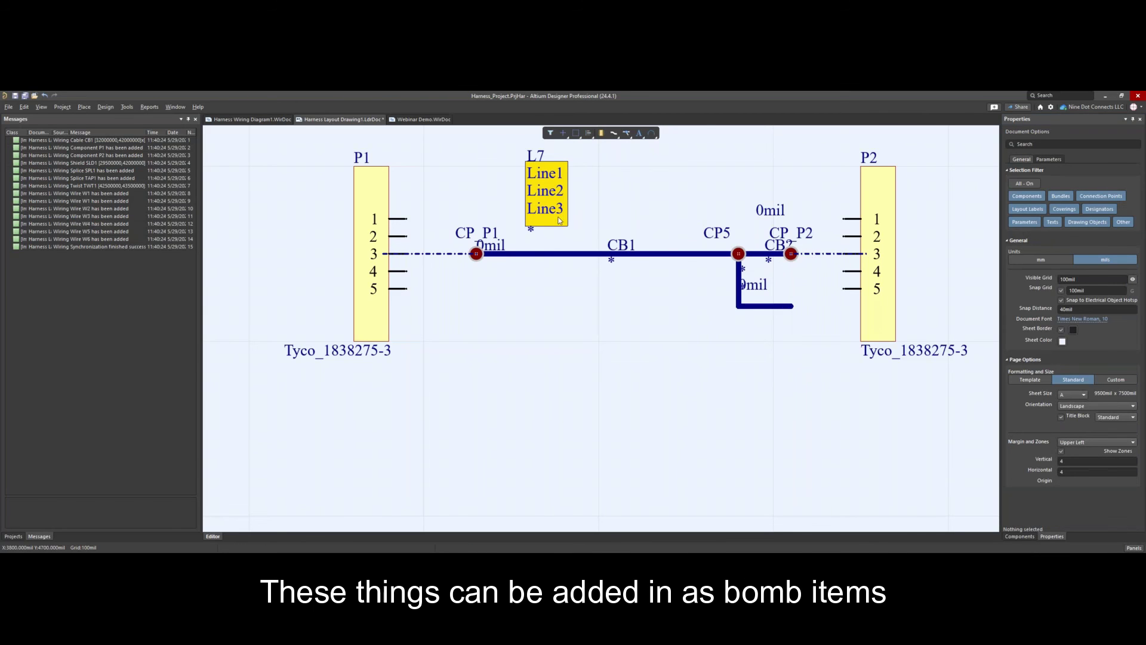
click(561, 216)
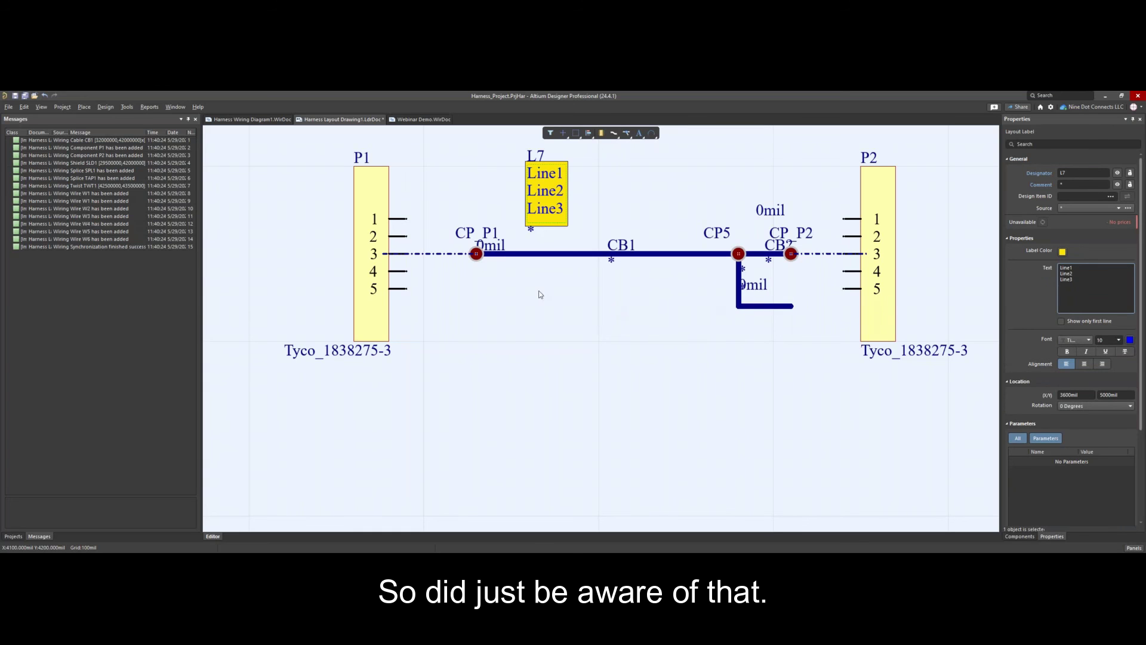
click(530, 302)
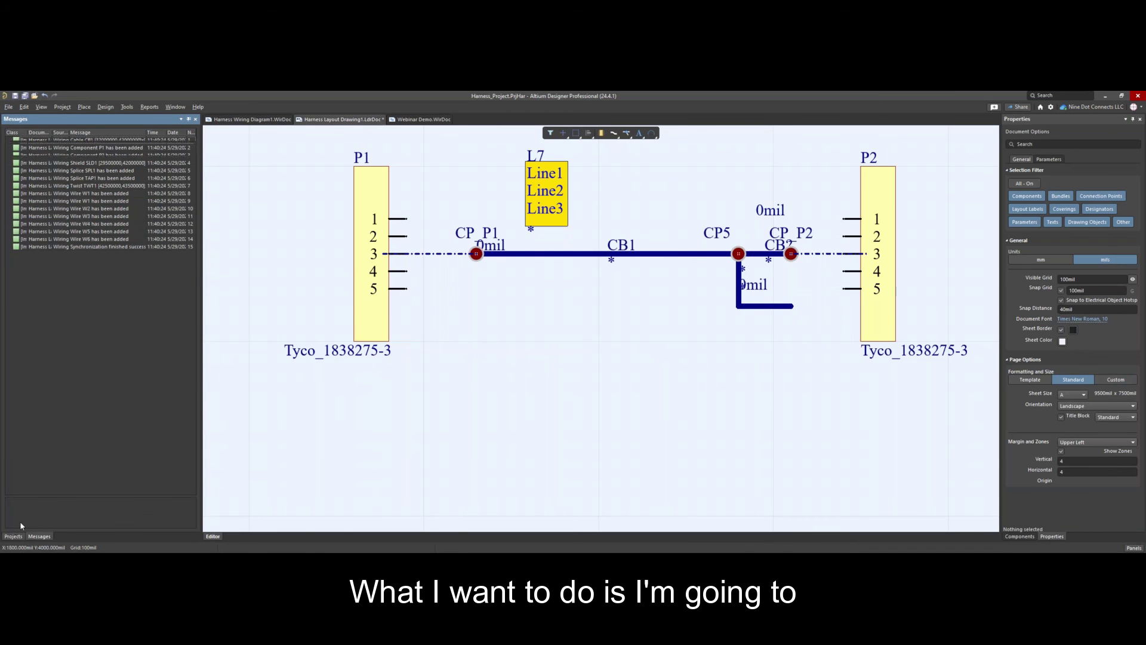
Save the harness layout drawing as Harness Layout Drawing1.LdrDoc in the Harness_Project folder
click(13, 536)
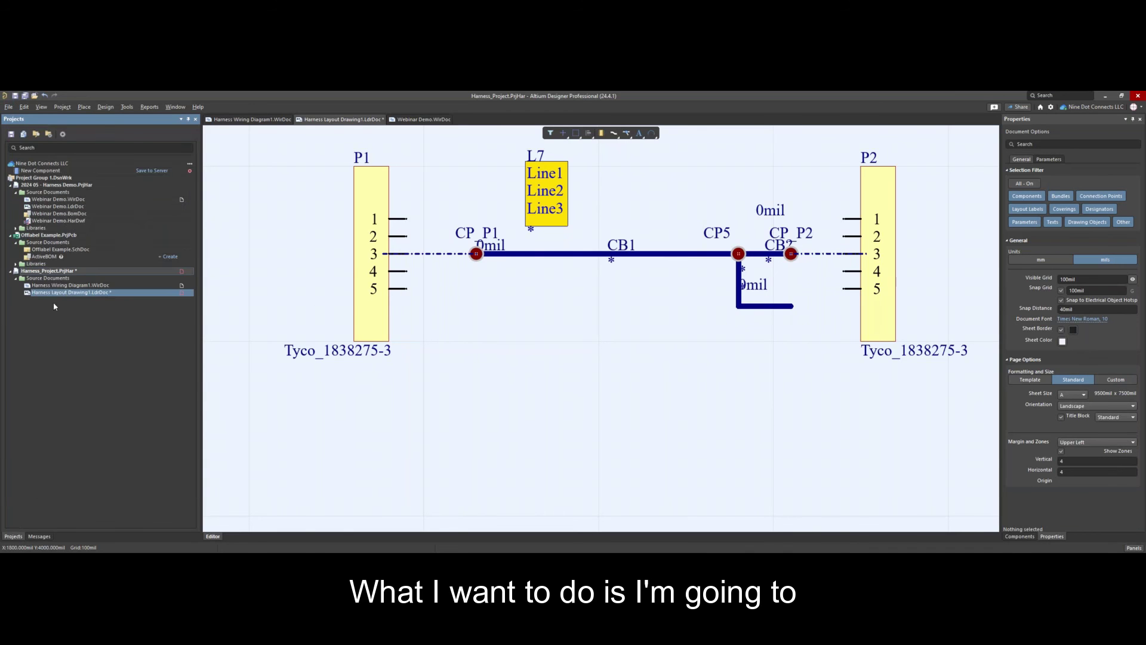
right_click(104, 294)
click(122, 314)
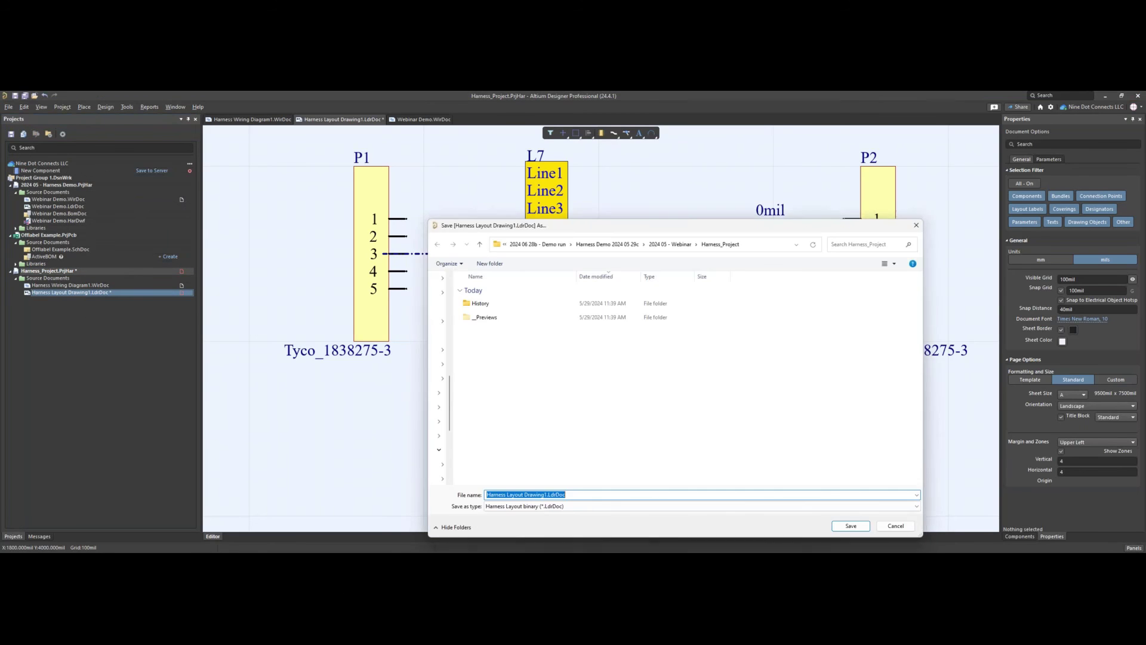
key(Return)
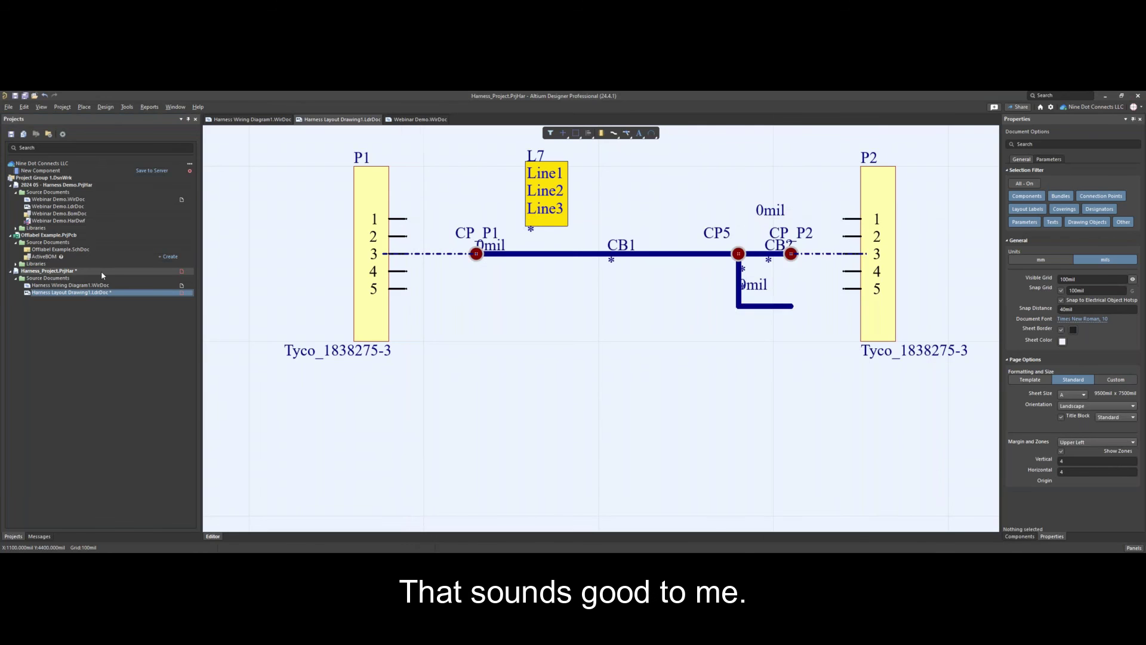
Add a new ActiveBOM document to Harness_Project and select the revision state of the Tyco_1838275-3 connector line
right_click(101, 271)
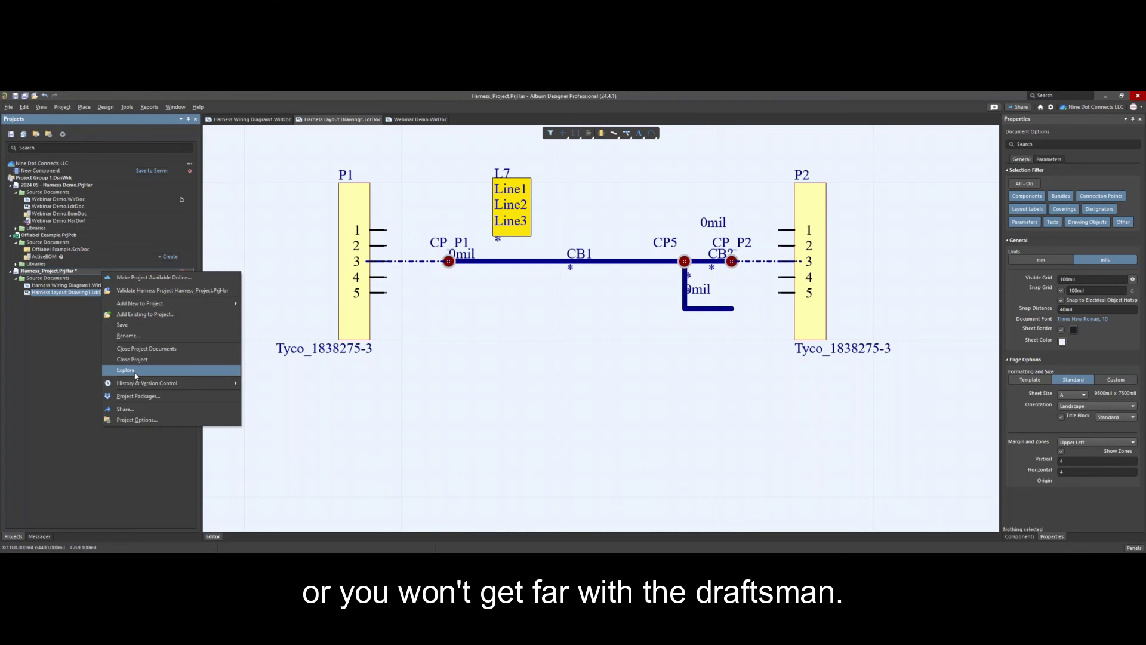
mouse_move(161, 303)
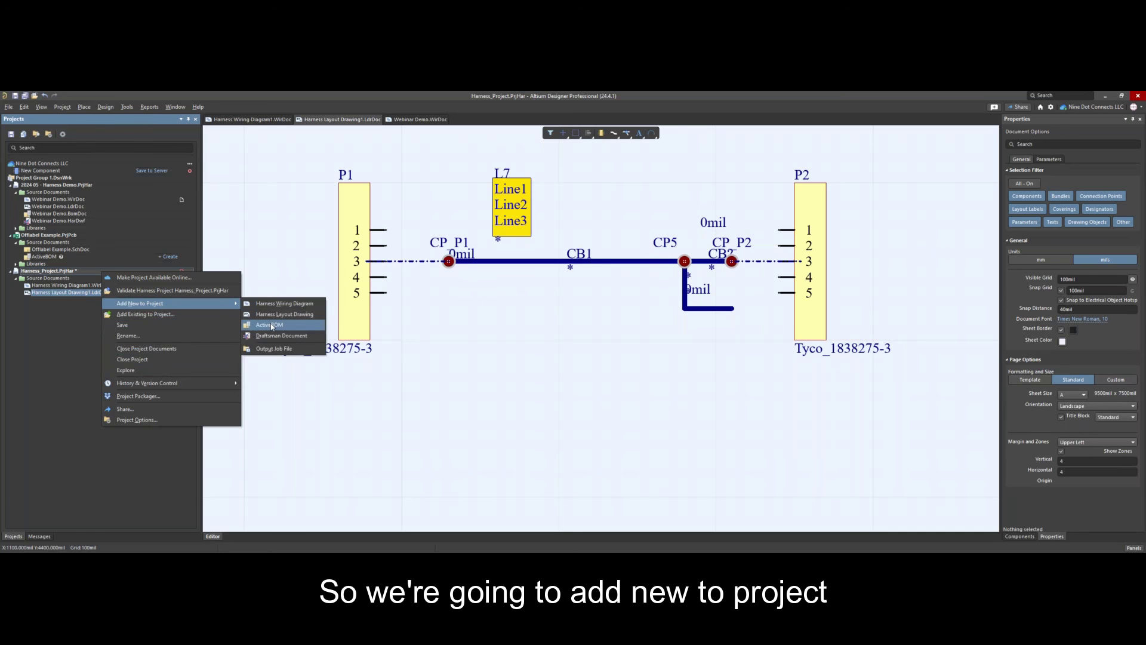
click(270, 325)
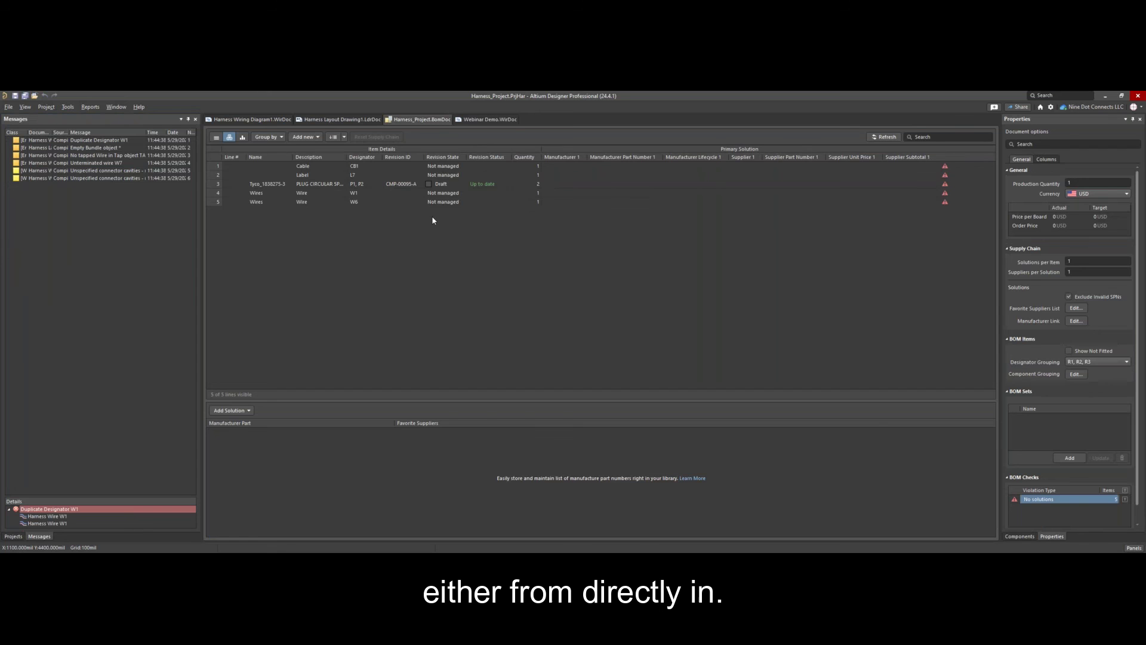
click(448, 185)
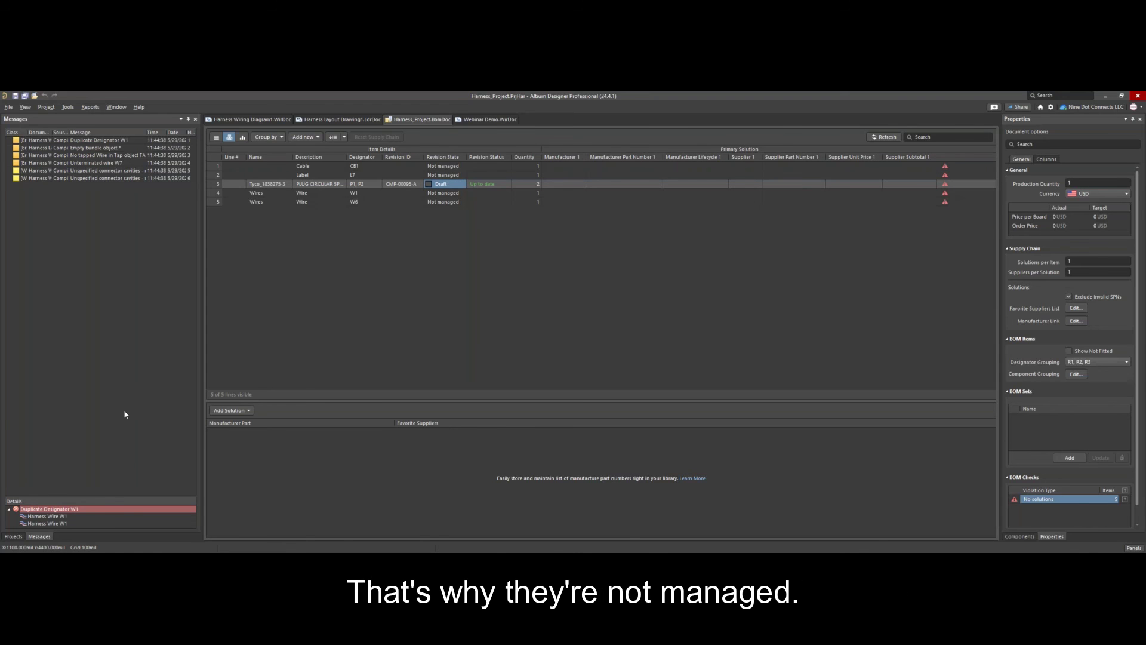
Save Harness_Project together with its bill of materials as Harness_Project.BomDoc in the project folder
click(13, 536)
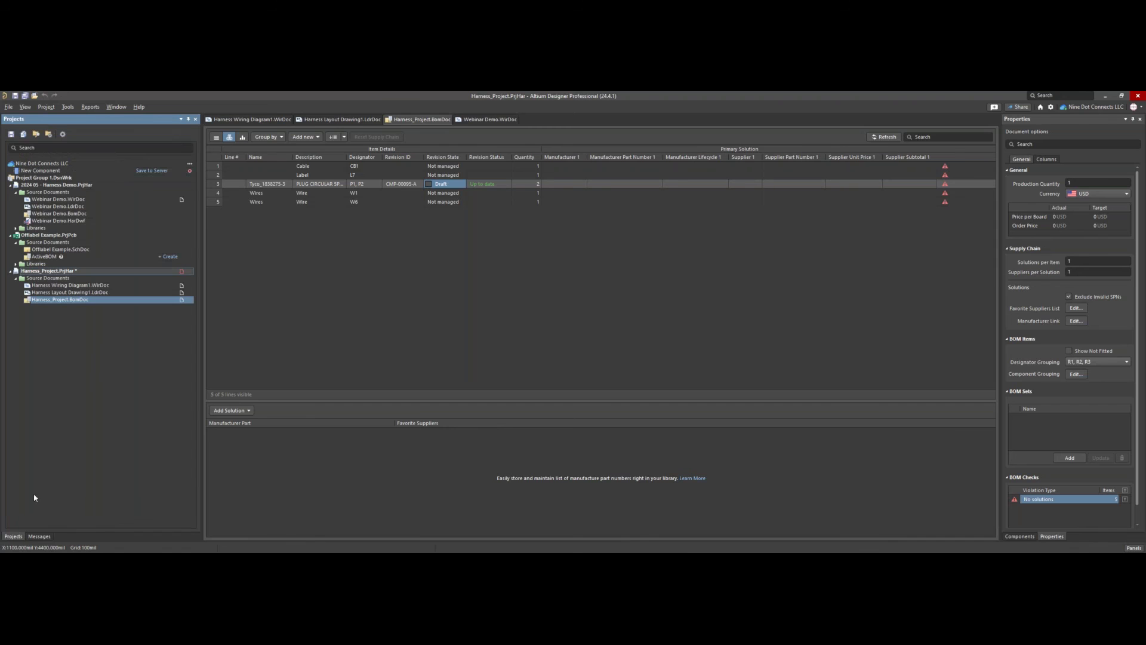
right_click(72, 272)
click(94, 326)
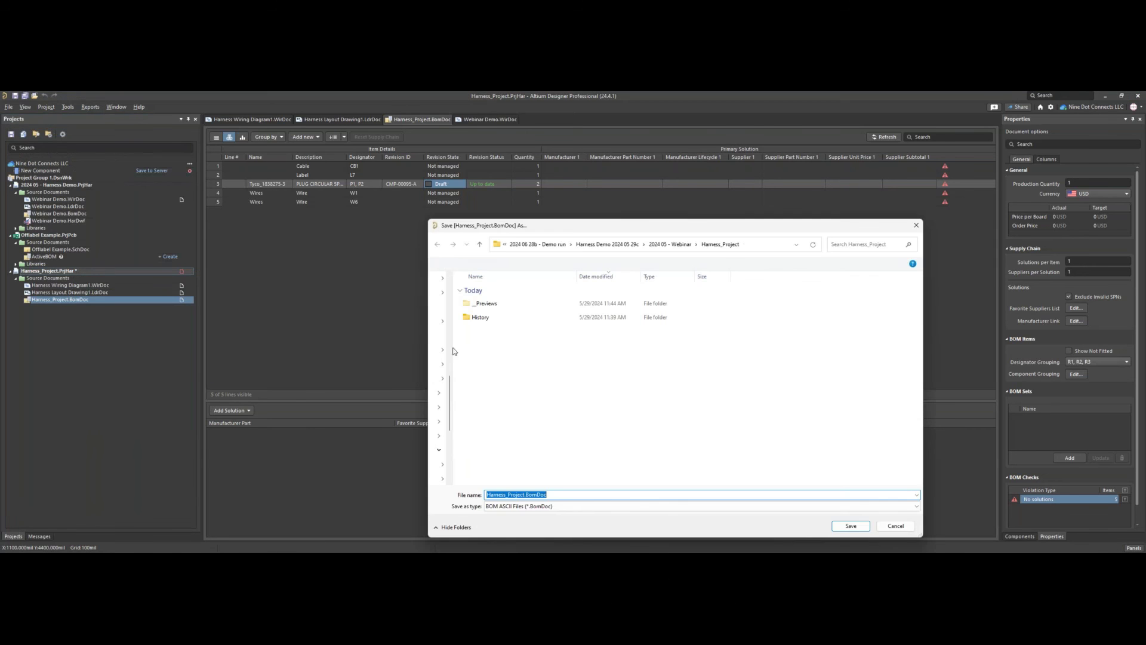
click(850, 526)
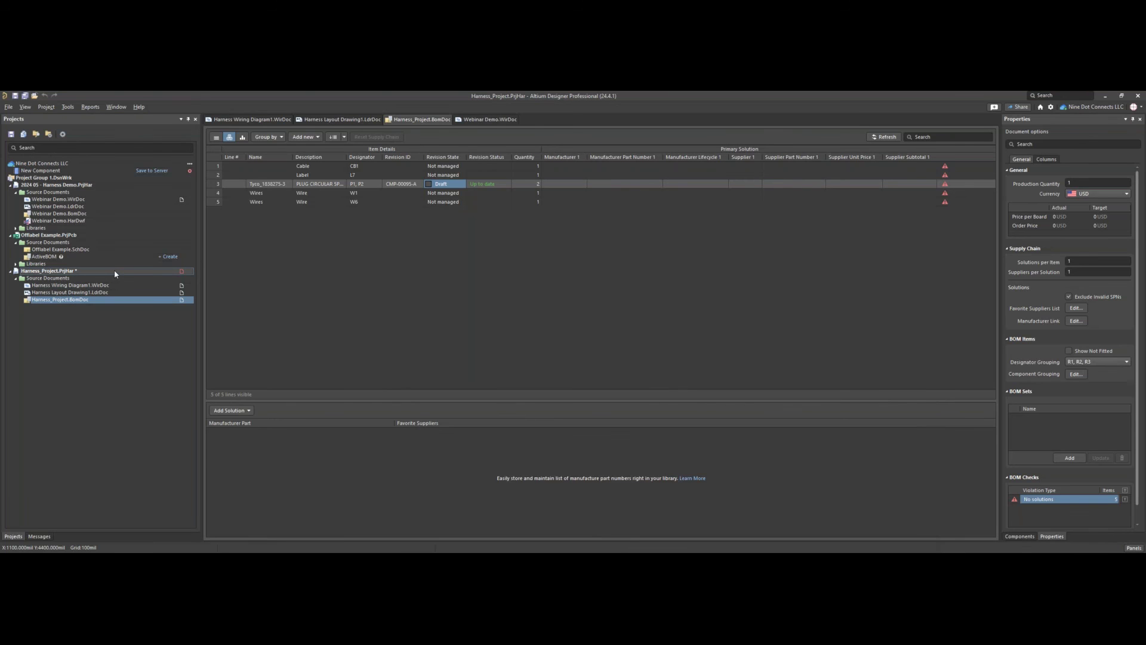
Add a Draftsman document to Harness_Project using the [Default] template with Harness Layout Drawing1.LdrDoc as its source document
right_click(115, 271)
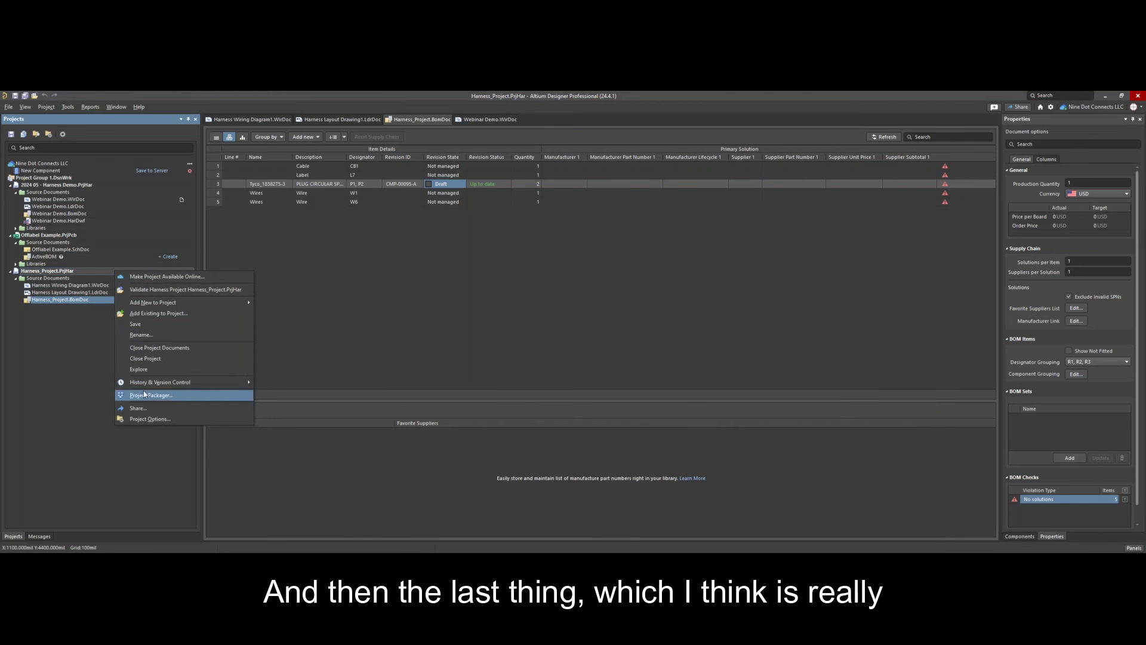
mouse_move(166, 303)
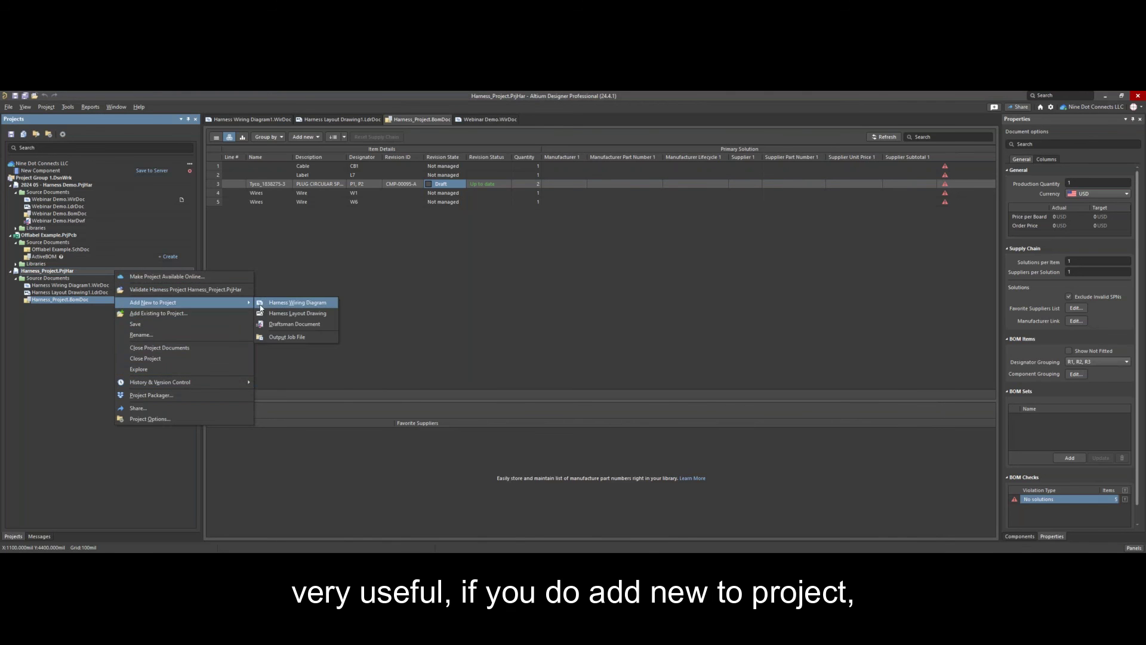
click(308, 324)
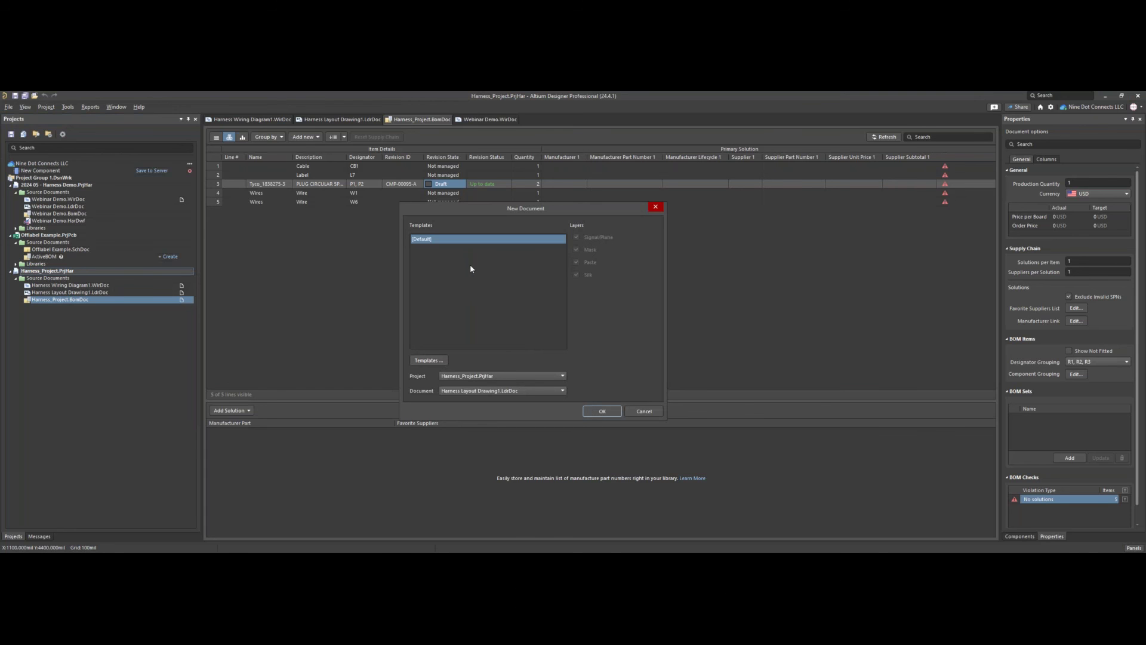
click(614, 411)
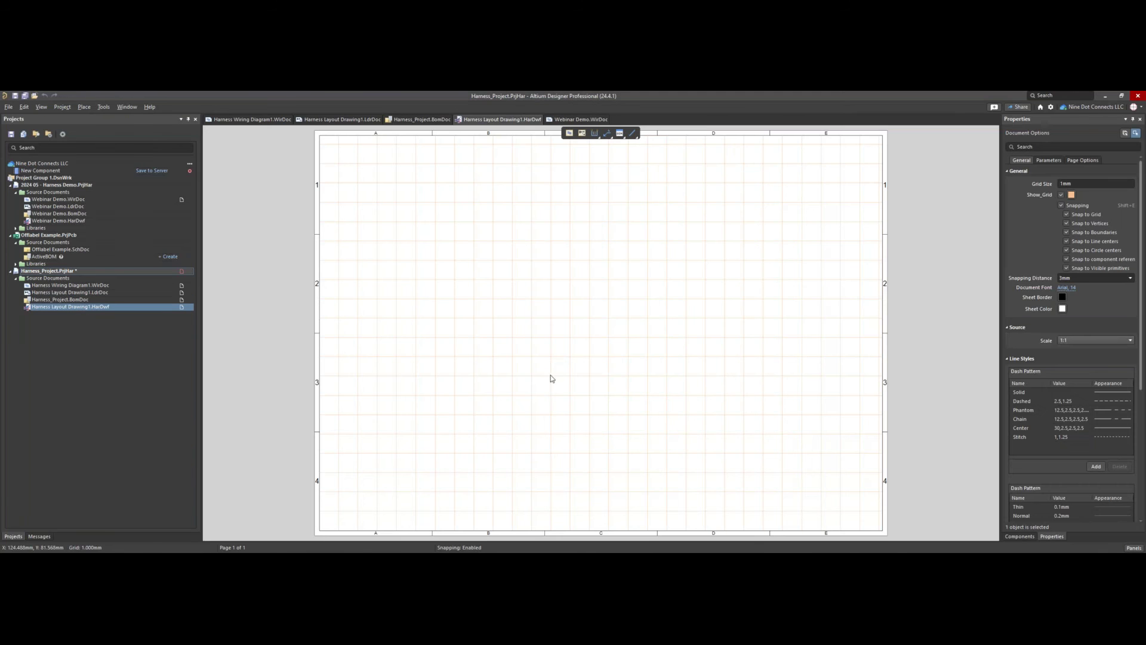
ctrl+scroll(558, 339, down, 2)
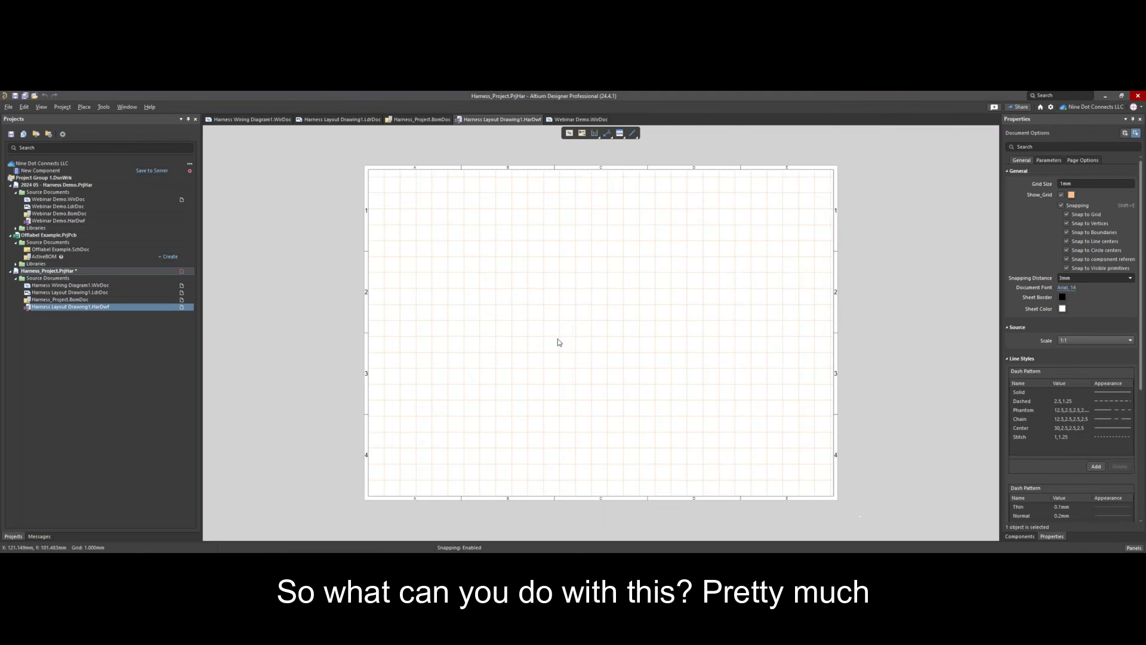
Place a Wiring Diagram view covering most of the first Draftsman sheet
click(84, 108)
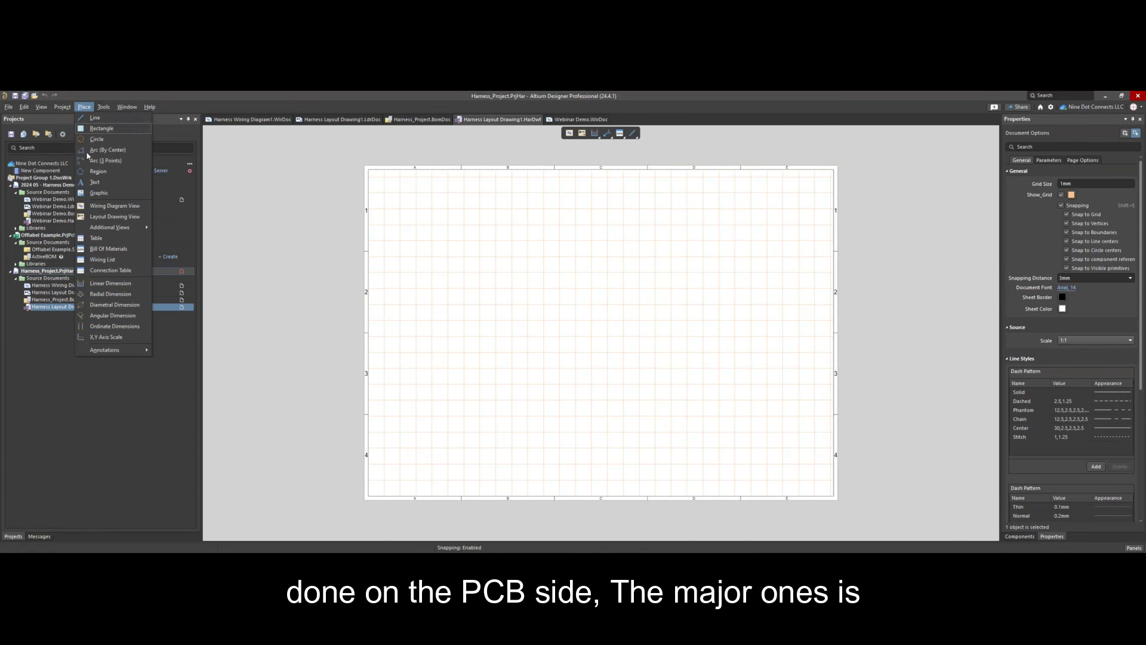
click(110, 209)
click(397, 485)
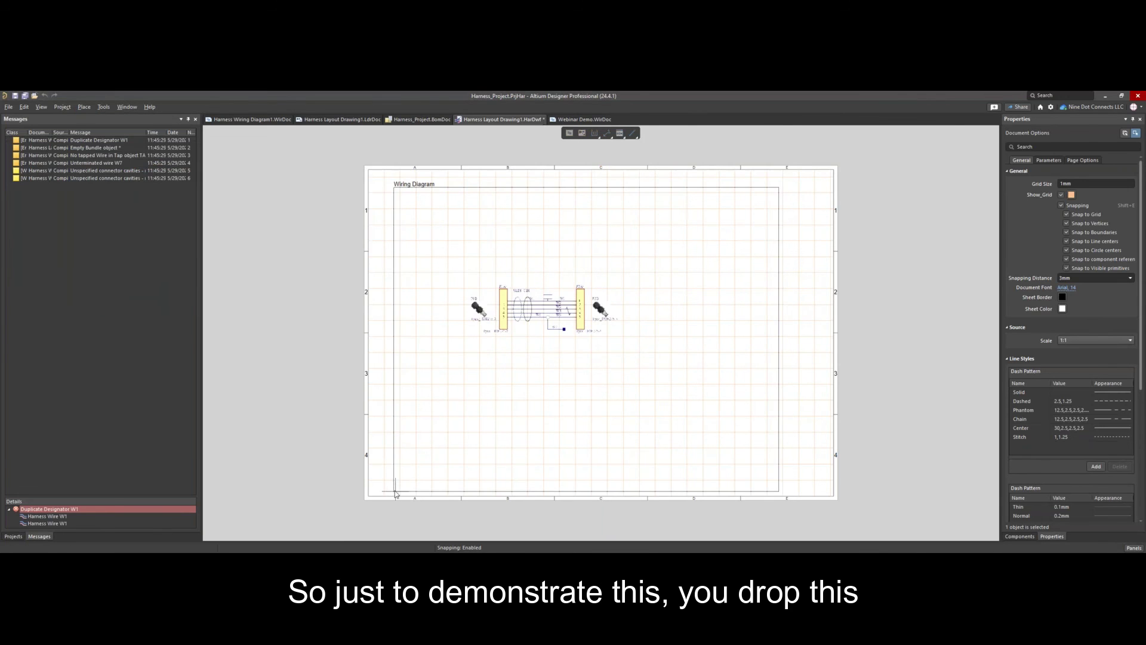
click(640, 187)
click(989, 157)
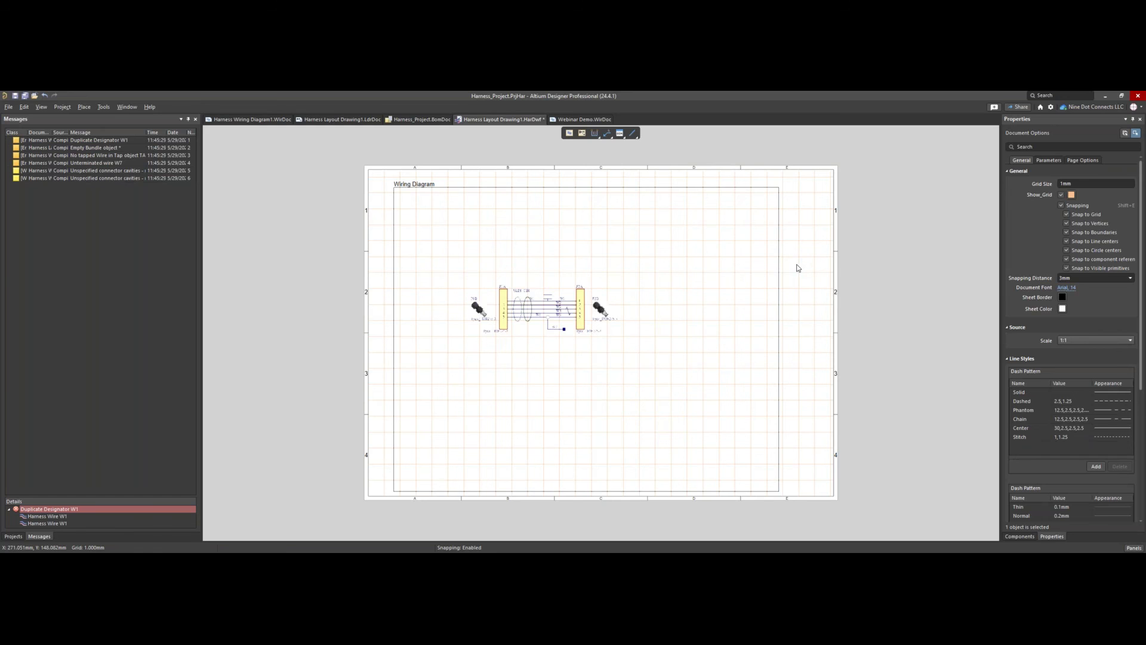
Add a second sheet to the Draftsman document and bring it into view
right_click(791, 243)
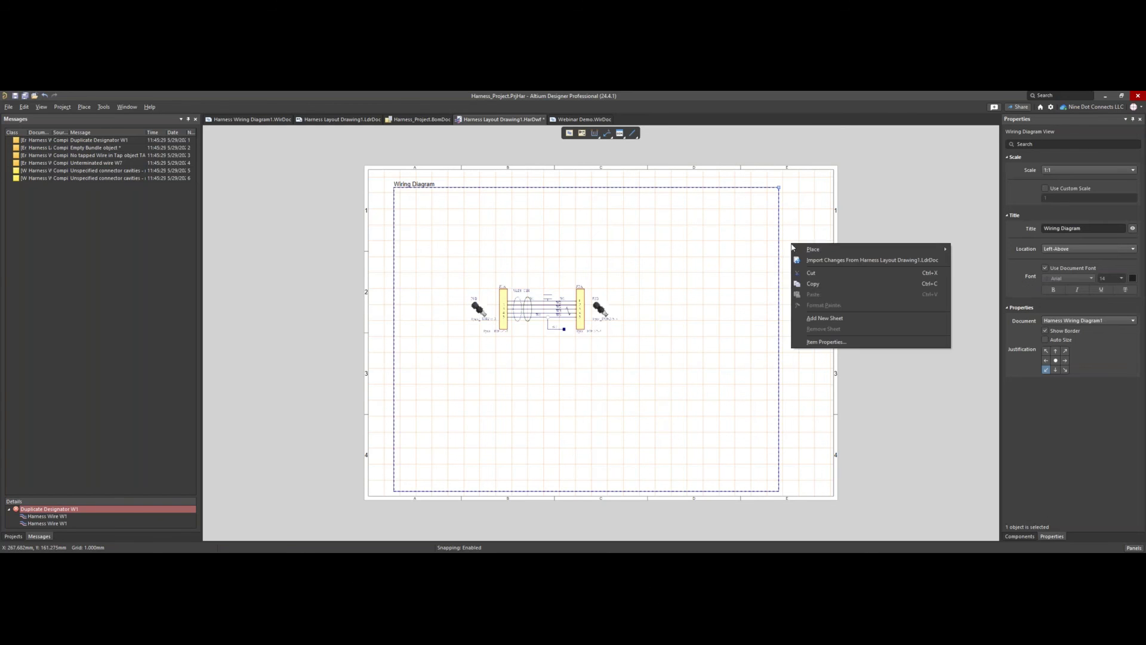
click(812, 319)
ctrl+scroll(586, 387, down, 3)
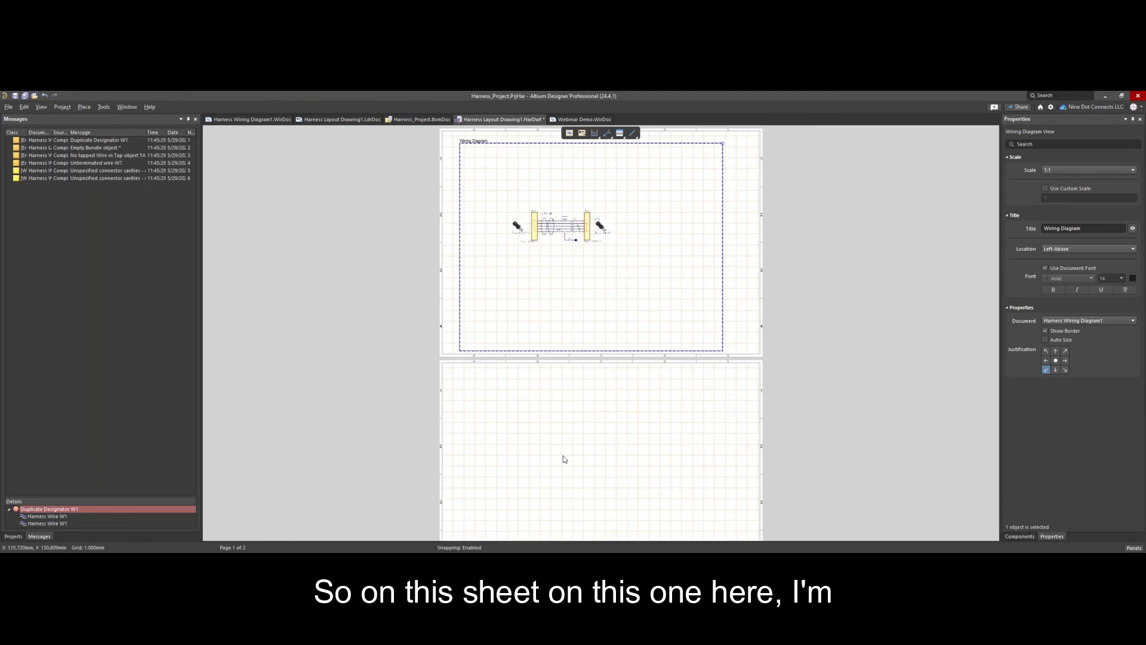
scroll(570, 322, down, 2)
ctrl+scroll(508, 442, up, 3)
scroll(495, 388, down, 1)
ctrl+scroll(499, 412, up, 2)
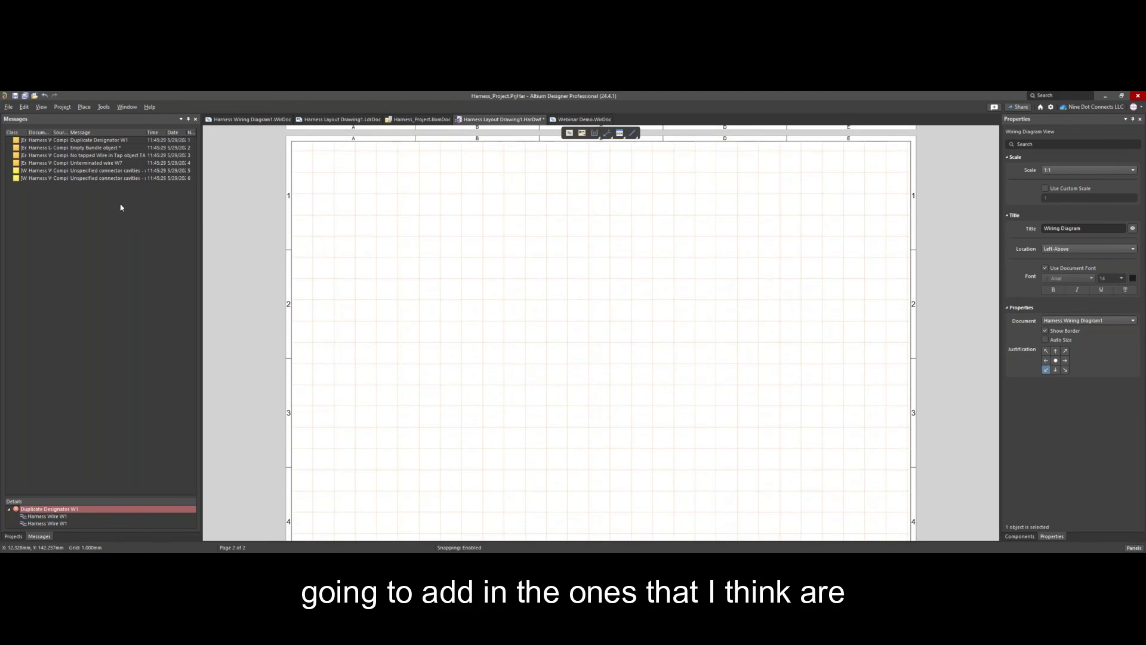
Place a Wiring List table in the upper-left area of the second sheet
click(84, 107)
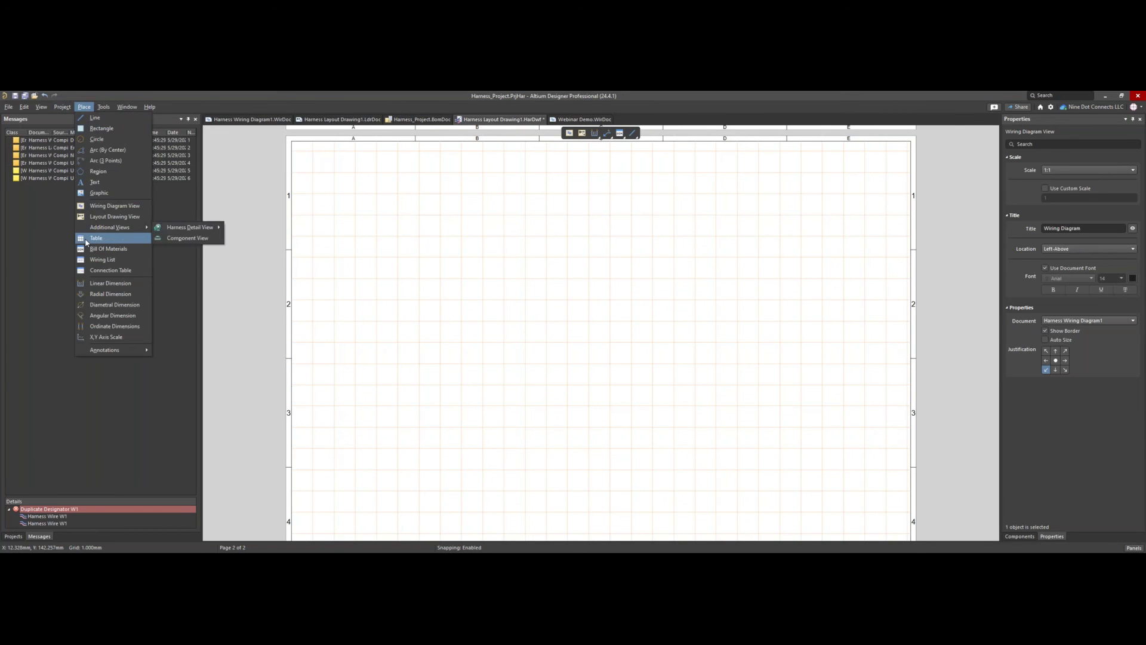
click(103, 259)
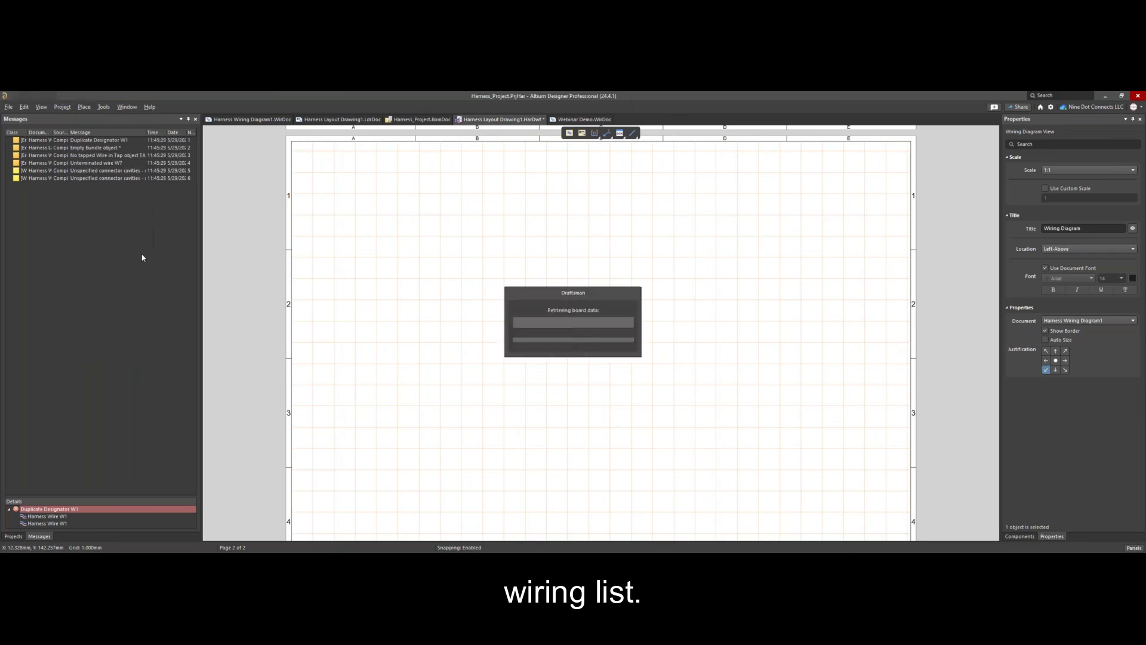
click(325, 270)
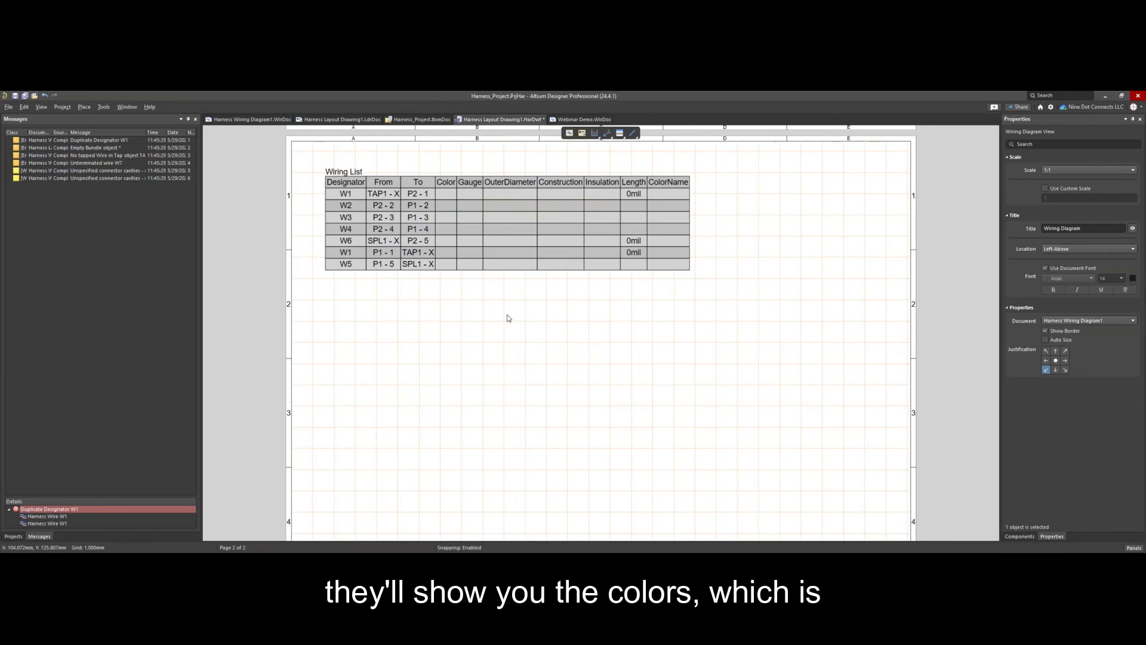
Place a Connection Table for all components on the second sheet, to the right of the wiring list
click(85, 107)
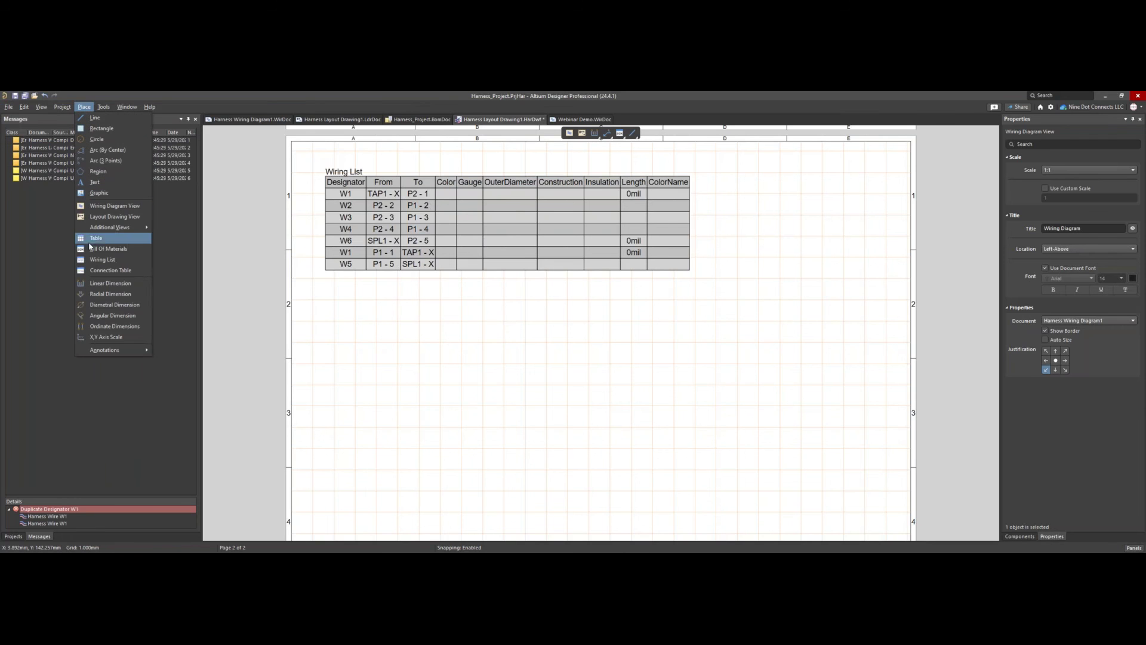
click(111, 270)
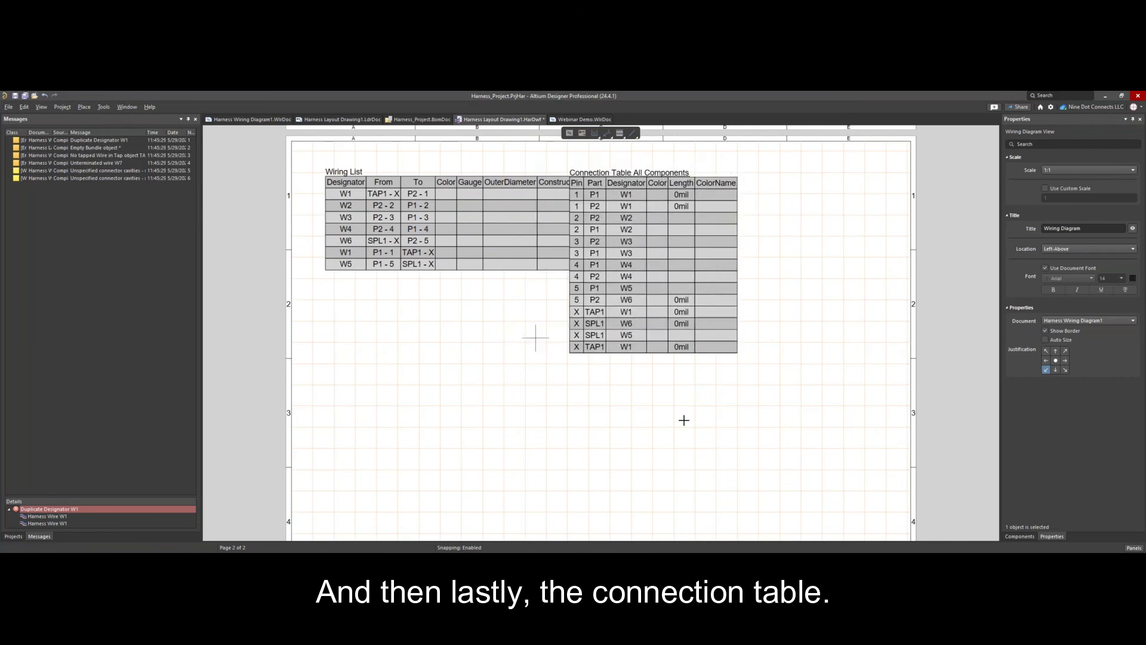
click(718, 354)
right_click(597, 357)
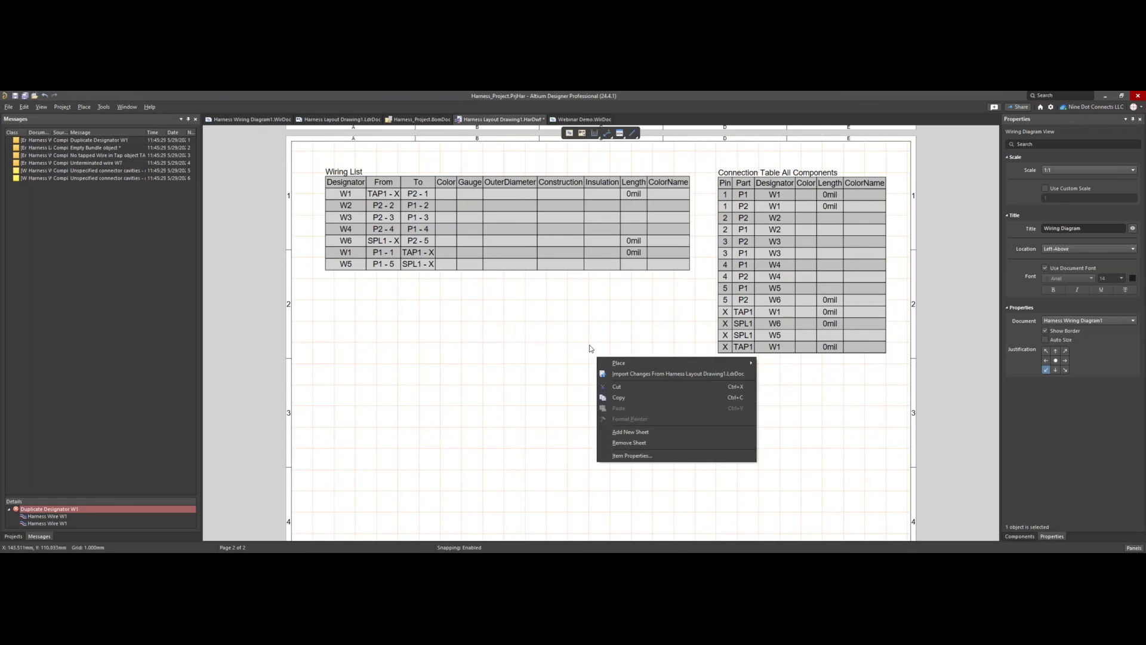
click(577, 332)
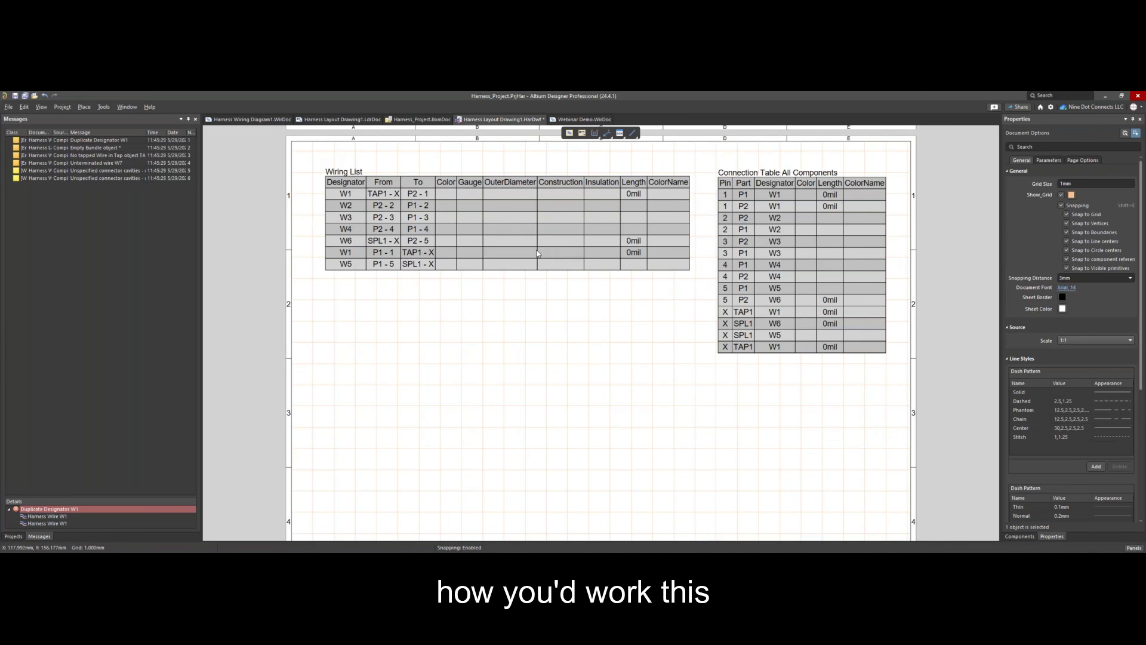
Hide the Construction column of the wiring list table
click(533, 242)
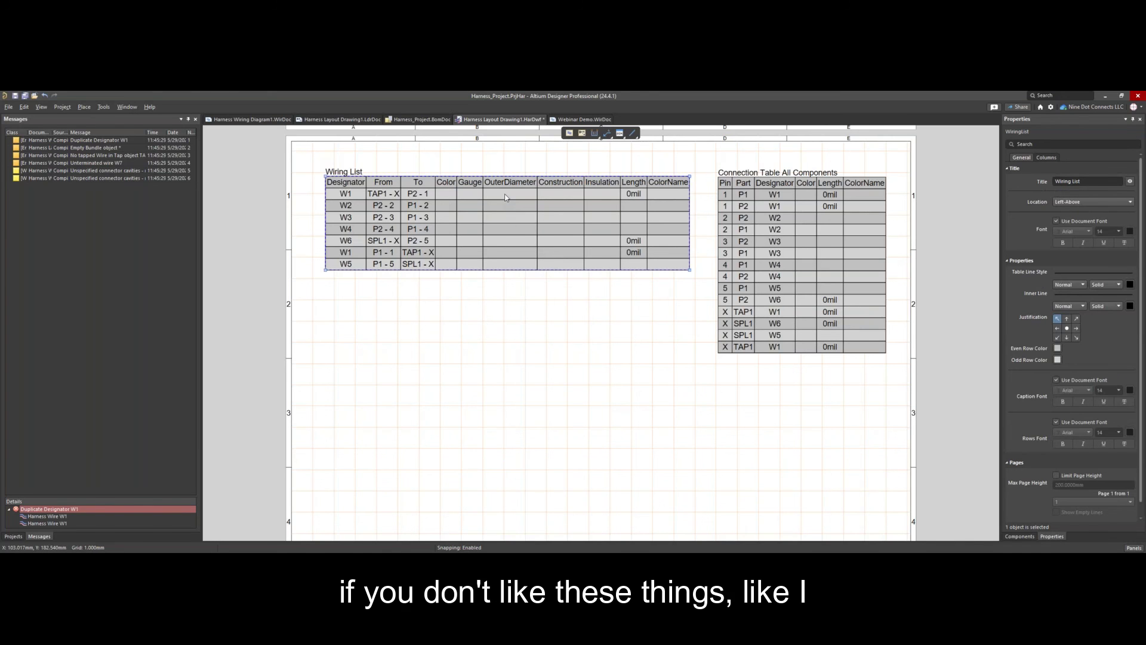
click(1047, 158)
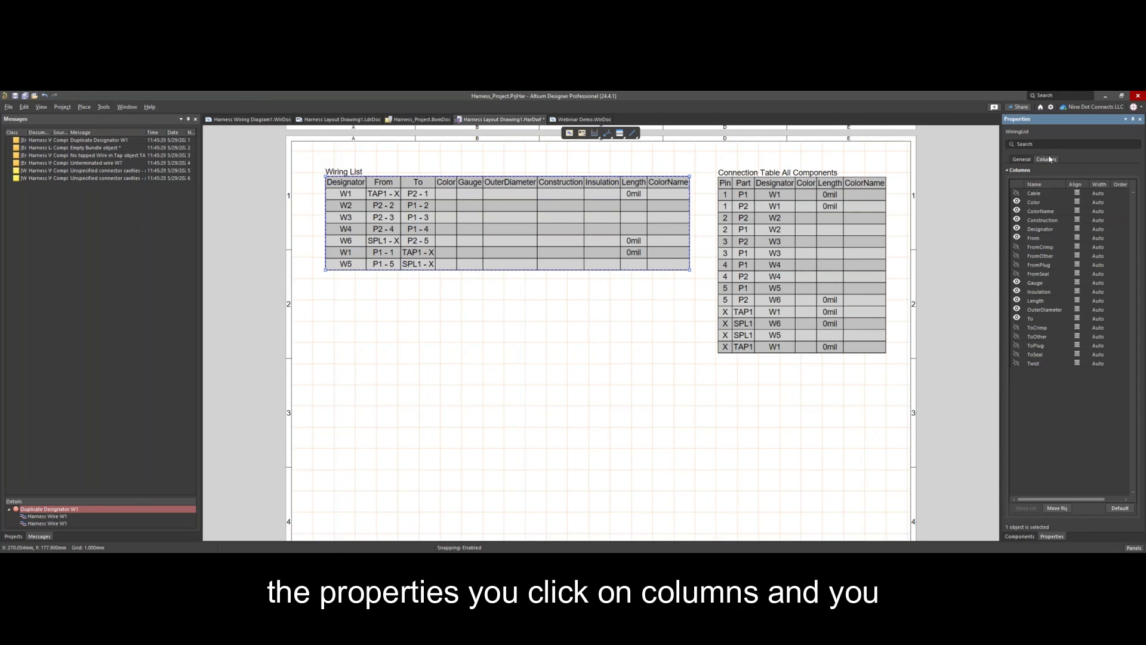
click(1017, 219)
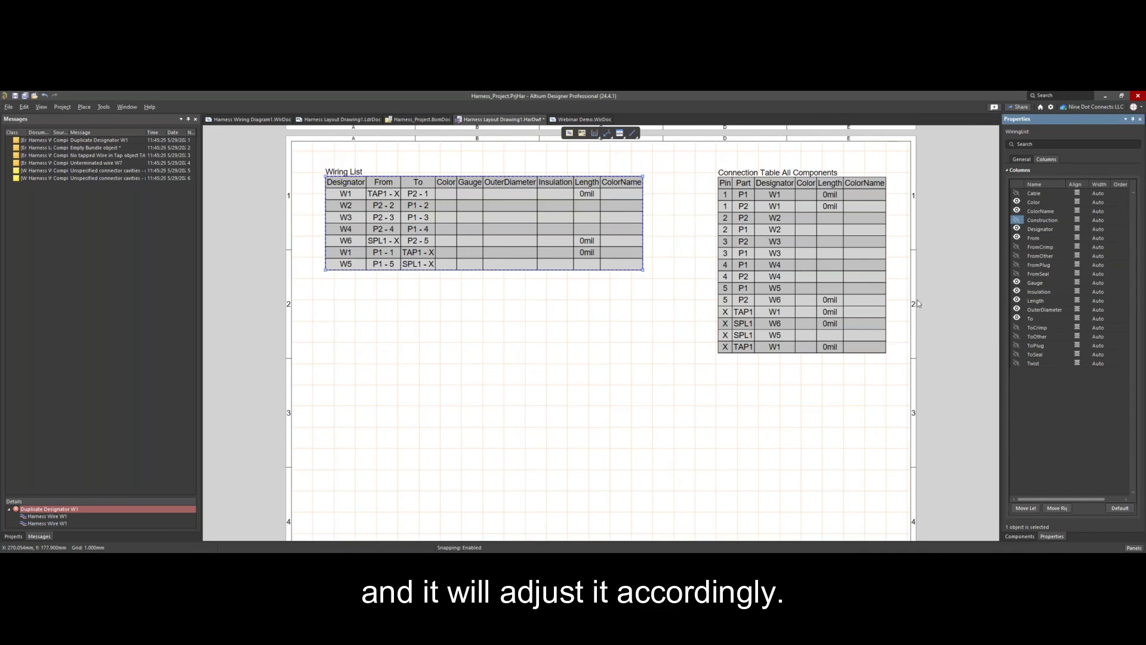
click(445, 382)
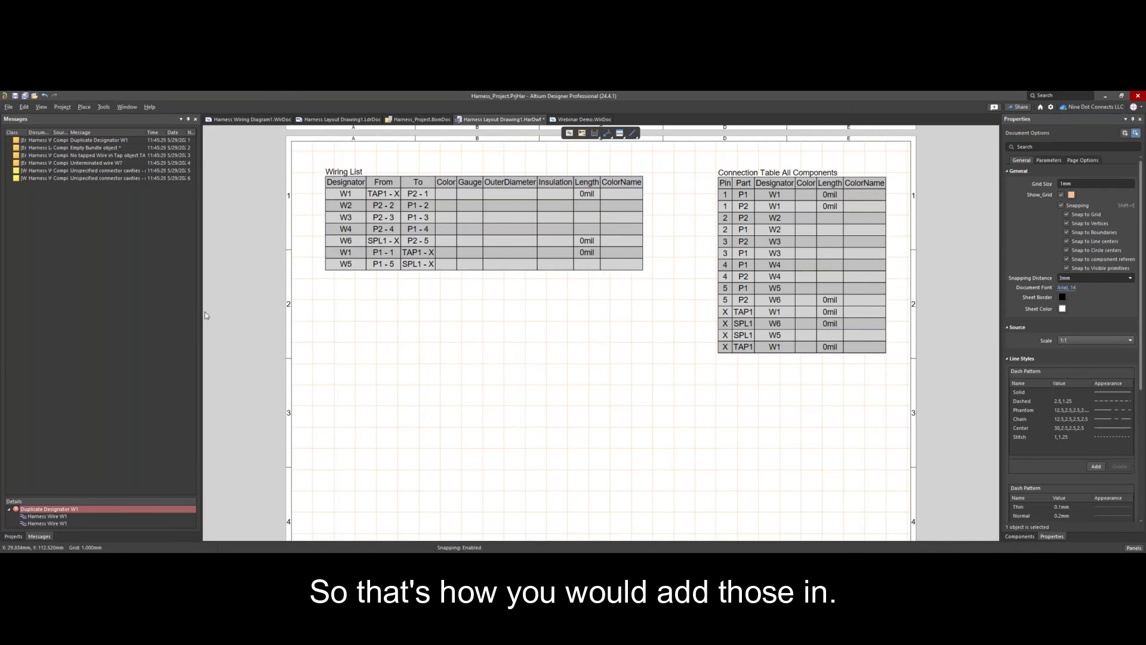
Open the finished Webinar Demo.HarDwf document and examine its wiring diagram and layout drawing sheets
click(13, 537)
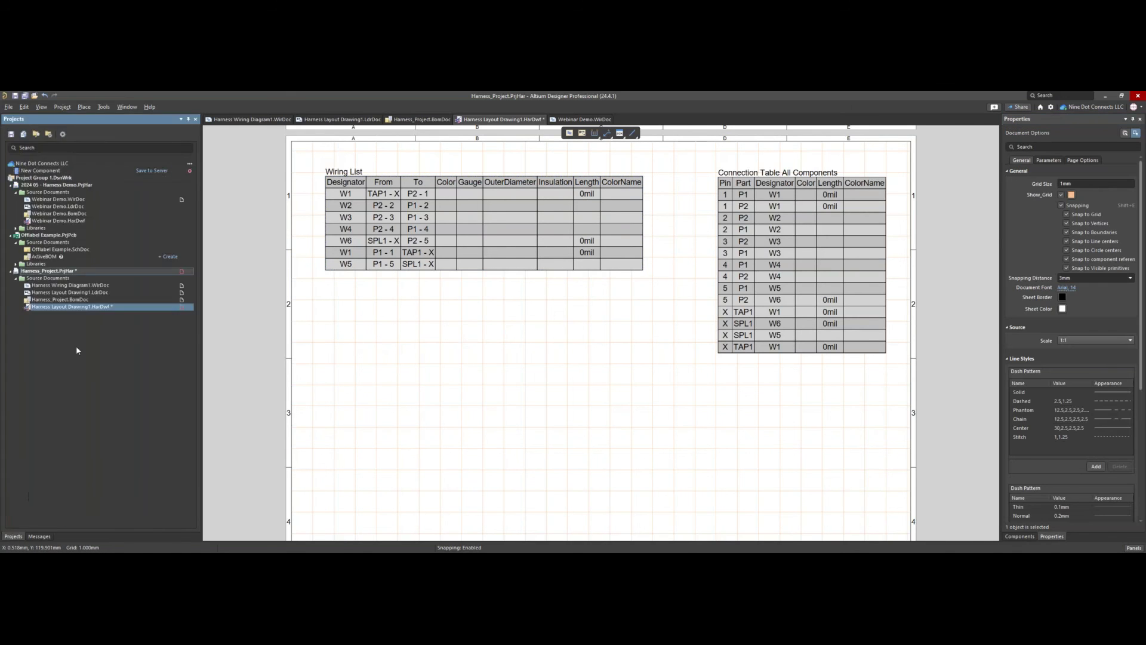
double_click(58, 221)
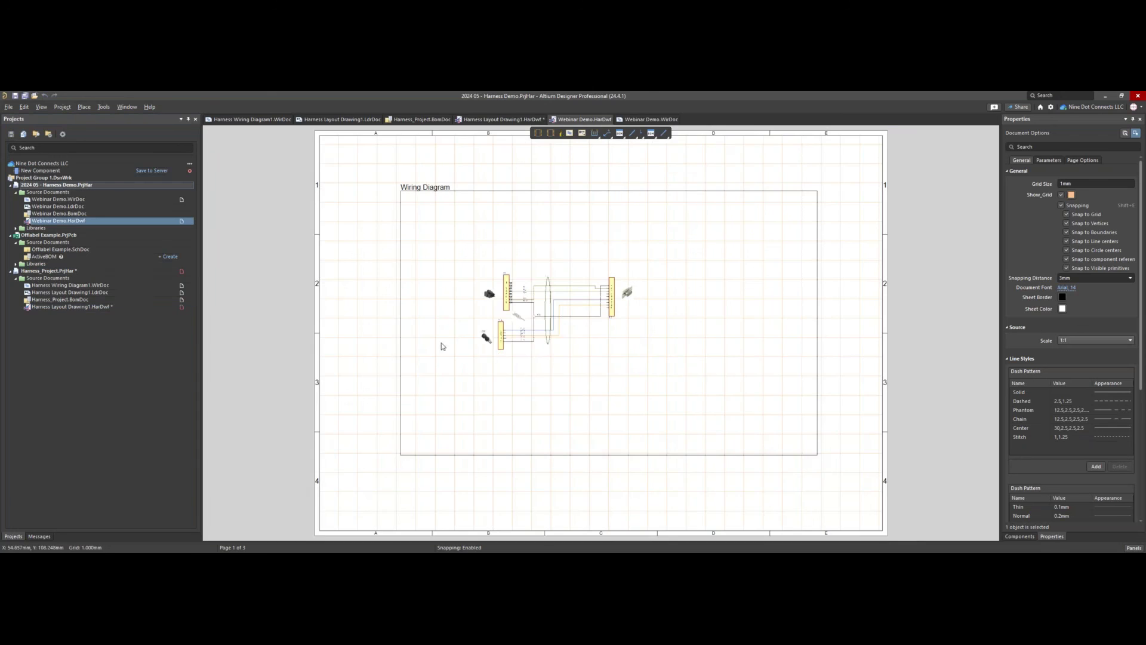
scroll(544, 283, down, 5)
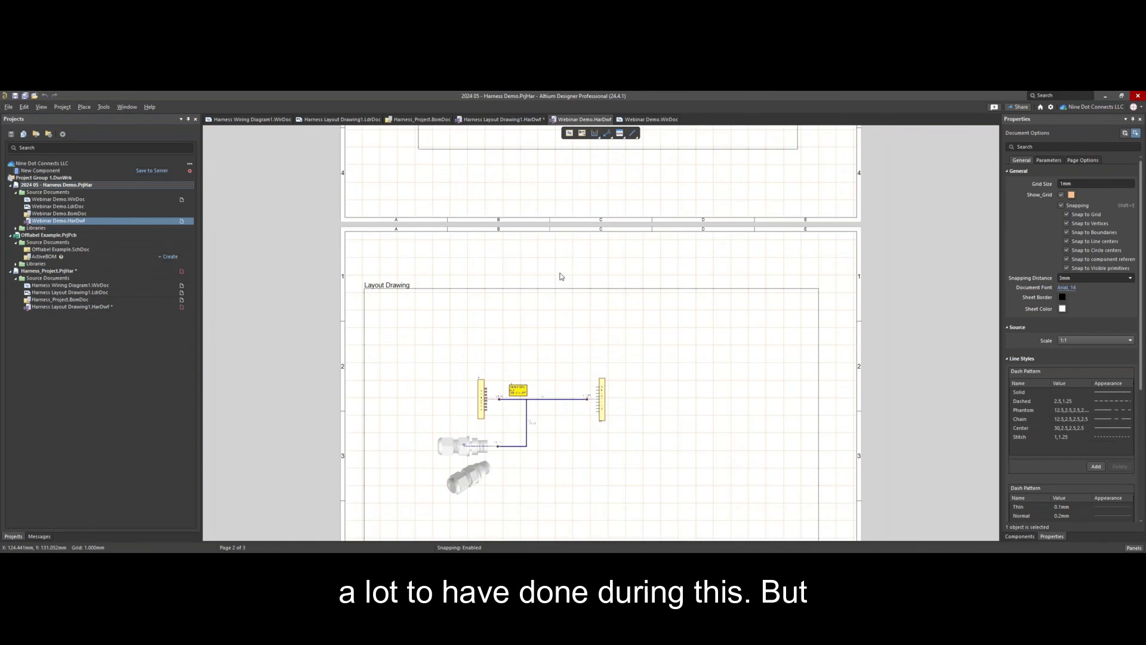
click(562, 353)
scroll(570, 394, down, 3)
ctrl+scroll(572, 404, down, 1)
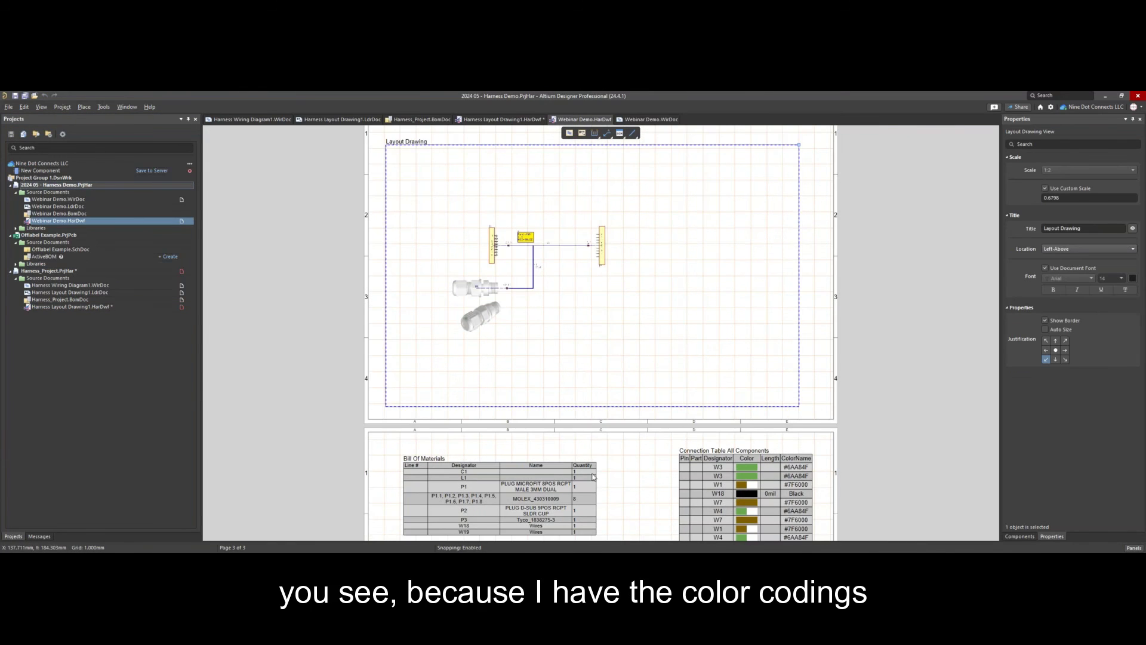
Examine the bill of materials, wiring list and connection table on the third sheet, including the wire colour entries
scroll(576, 337, down, 3)
click(575, 374)
click(563, 407)
scroll(561, 403, down, 1)
ctrl+scroll(559, 399, up, 4)
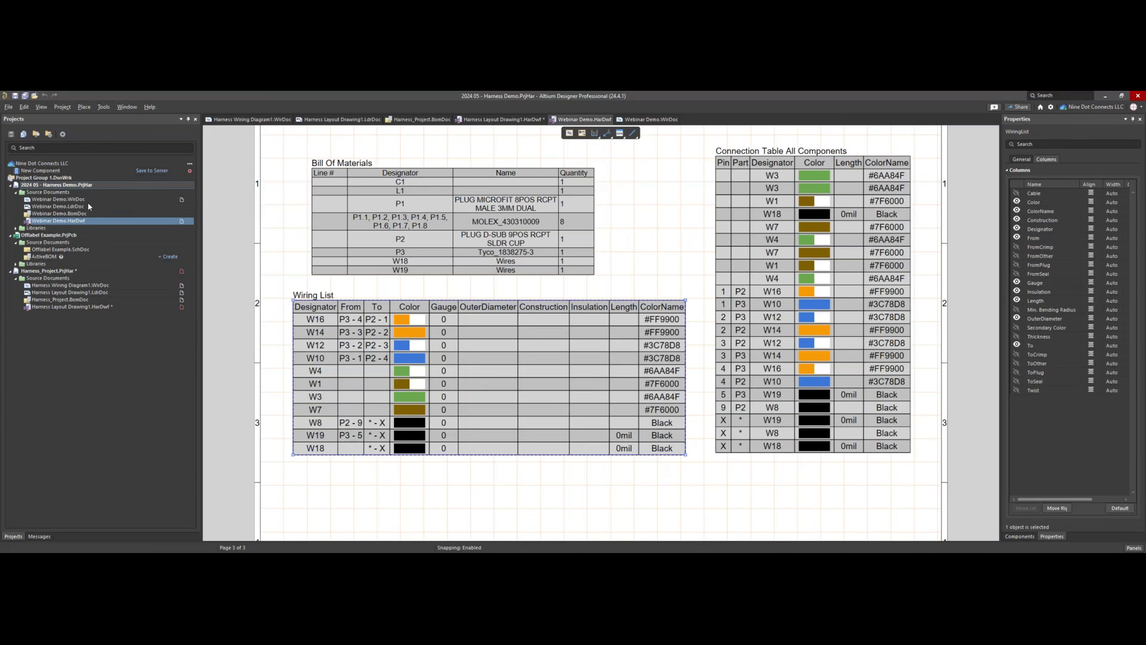
Show Webinar Demo.WirDoc and Offlabel Example.SchDoc side by side in a vertical split, with the wiring diagram in the first pane
double_click(99, 199)
ctrl+scroll(379, 237, down, 5)
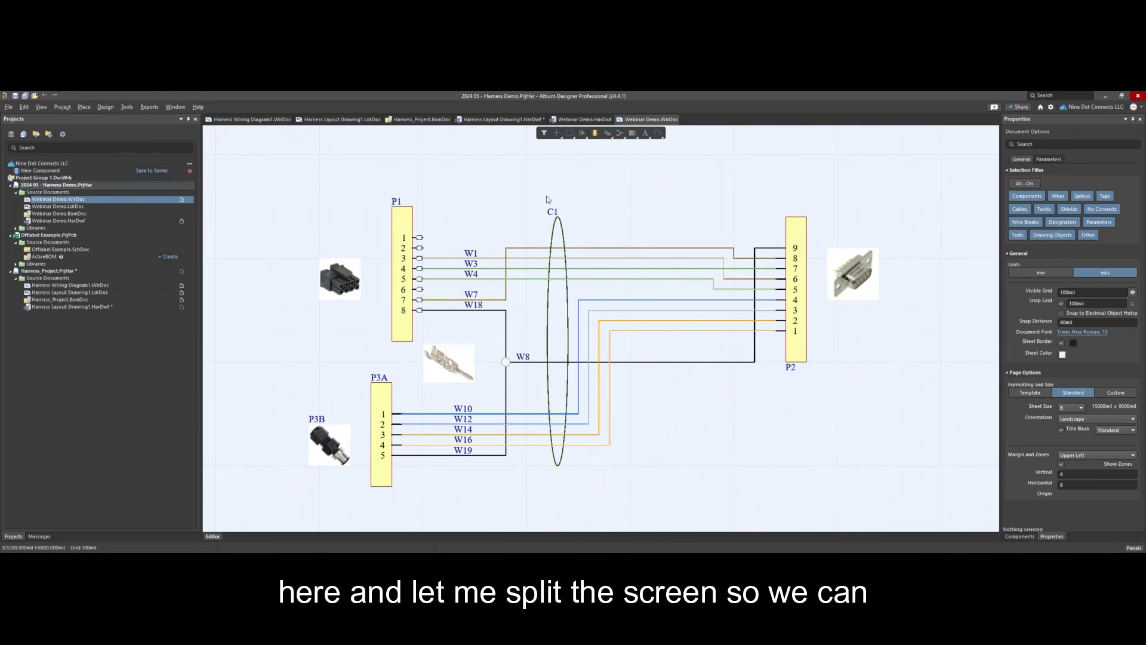
right_click(652, 119)
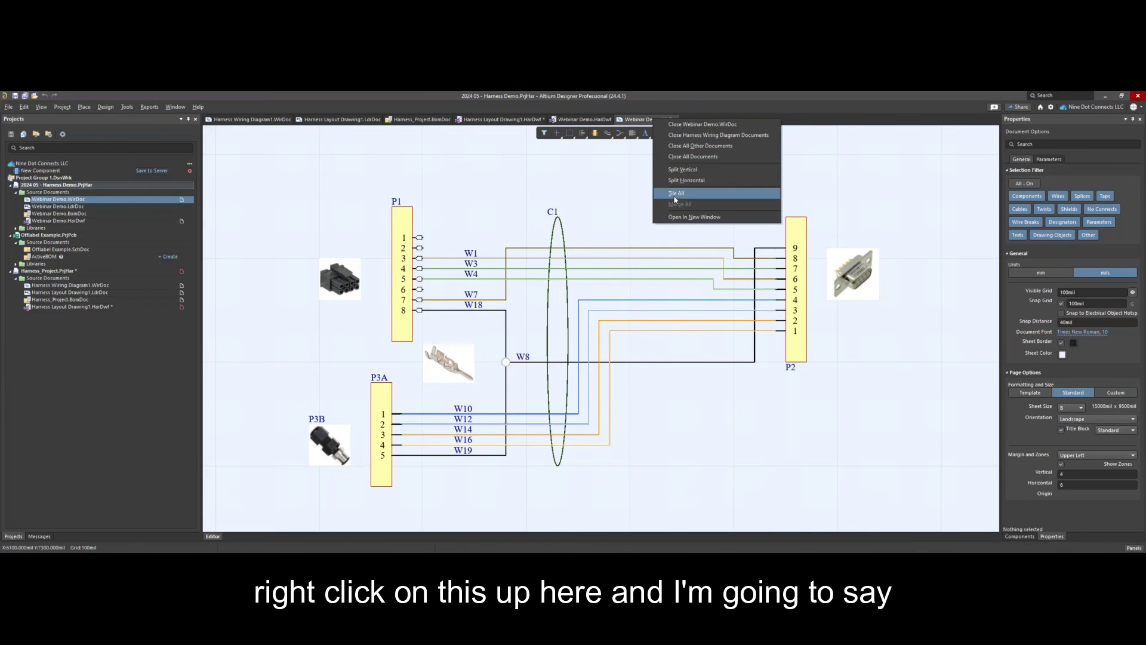
click(679, 172)
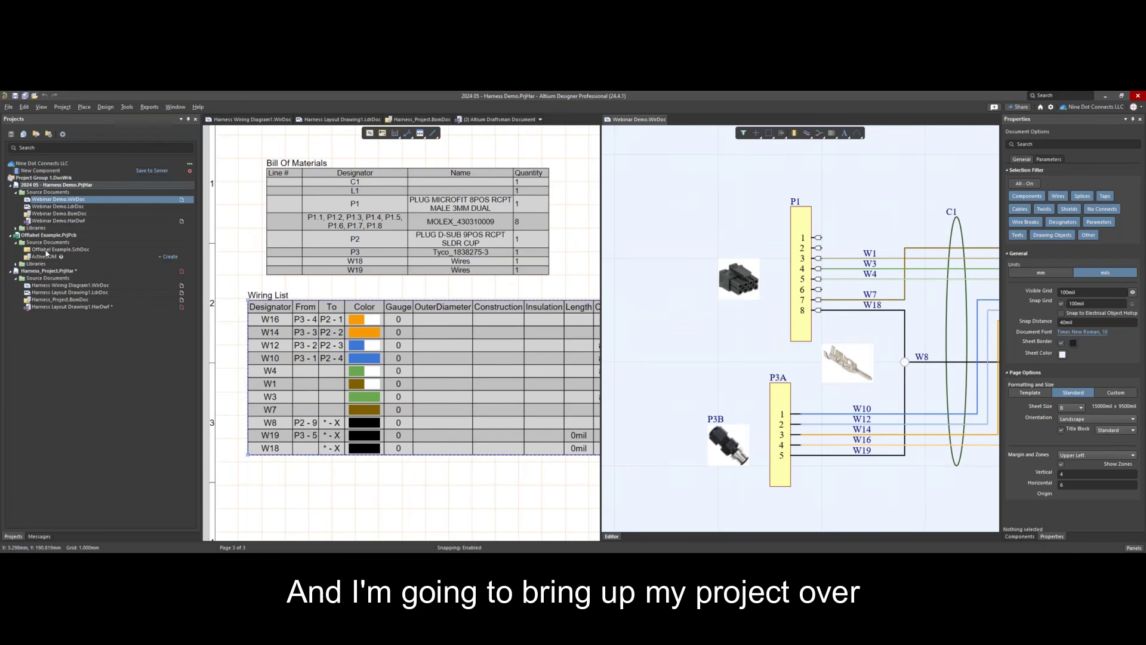
double_click(49, 250)
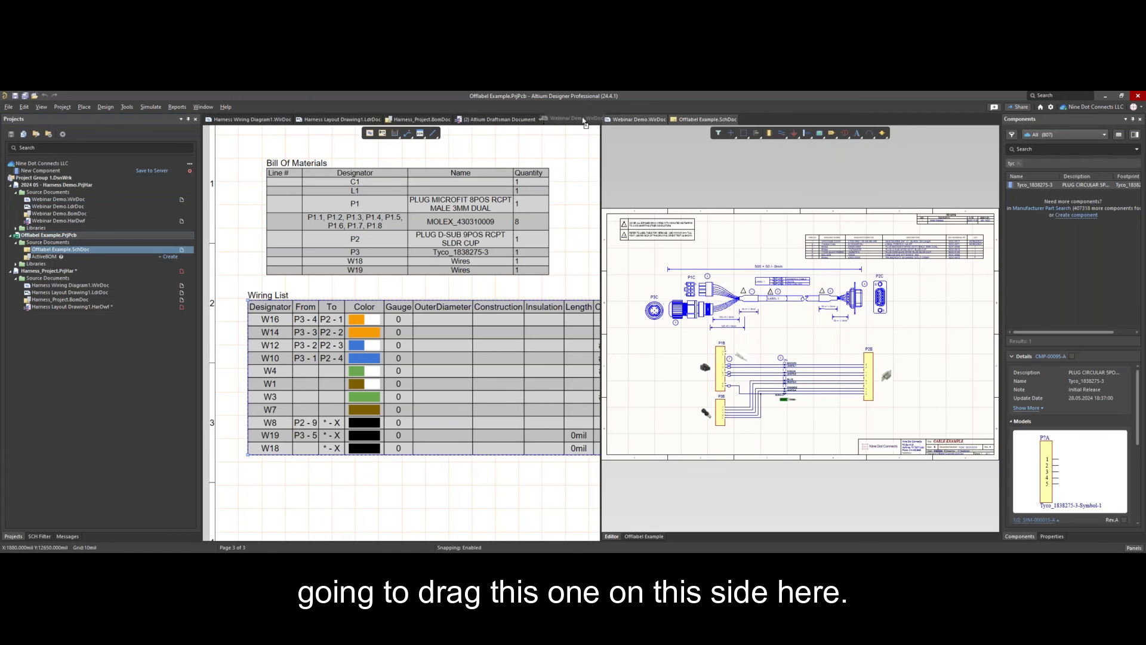
drag(638, 119, 440, 218)
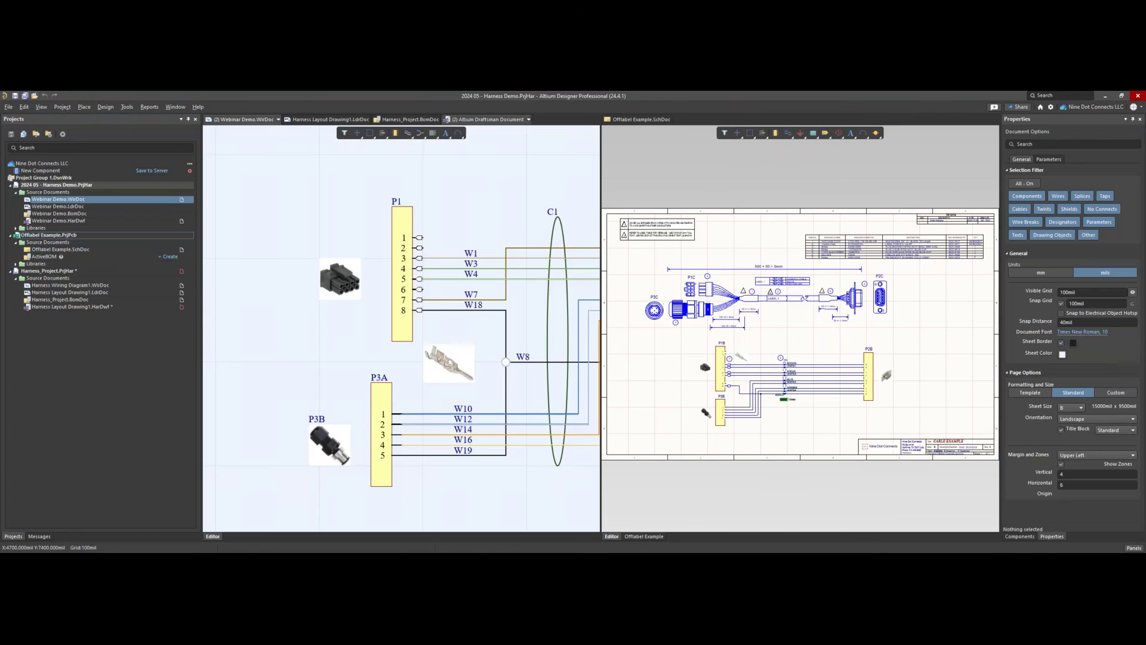
Compare the connectors, pin order and wire routing of the harness wiring diagram with those of the Offlabel Example schematic
right_drag(492, 167, 360, 159)
ctrl+scroll(388, 221, down, 1)
ctrl+scroll(390, 221, down, 3)
ctrl+scroll(498, 368, up, 2)
right_drag(490, 362, 491, 435)
ctrl+scroll(794, 428, up, 6)
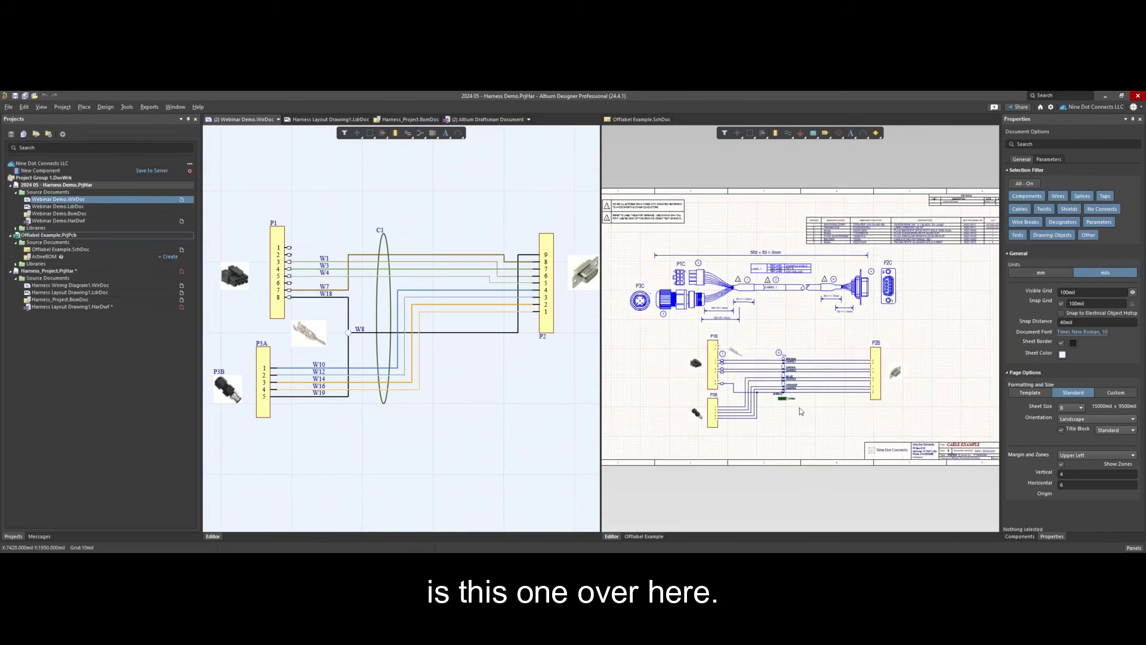
right_drag(792, 429, 856, 388)
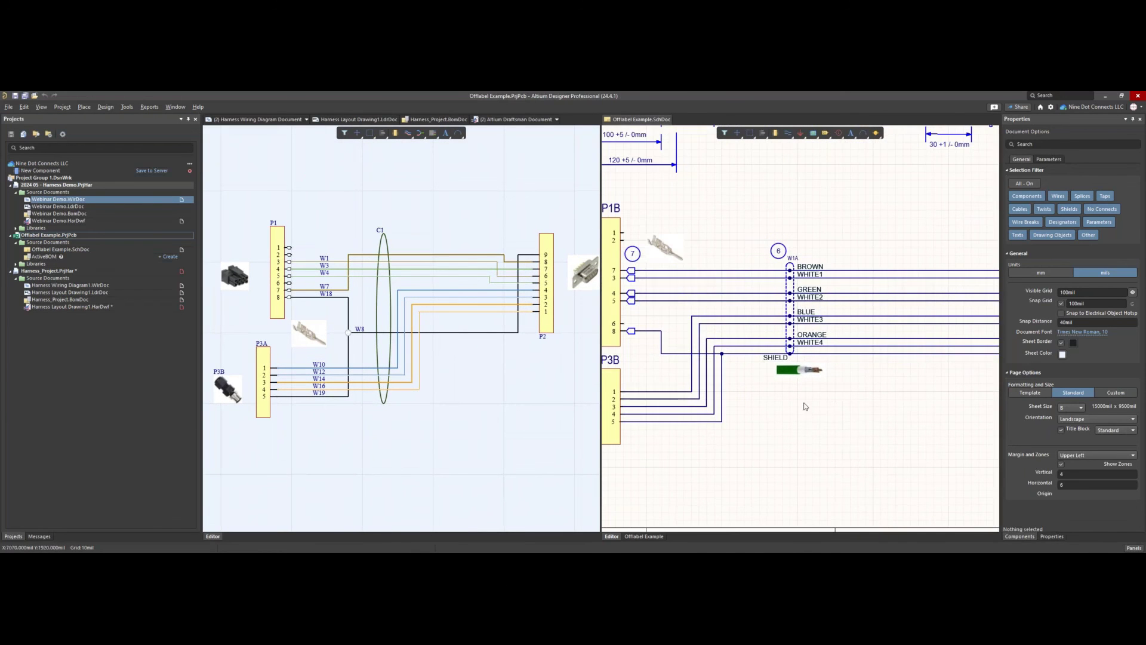
click(804, 400)
mouse_move(812, 422)
right_down()
mouse_move(854, 409)
mouse_move(813, 427)
right_up()
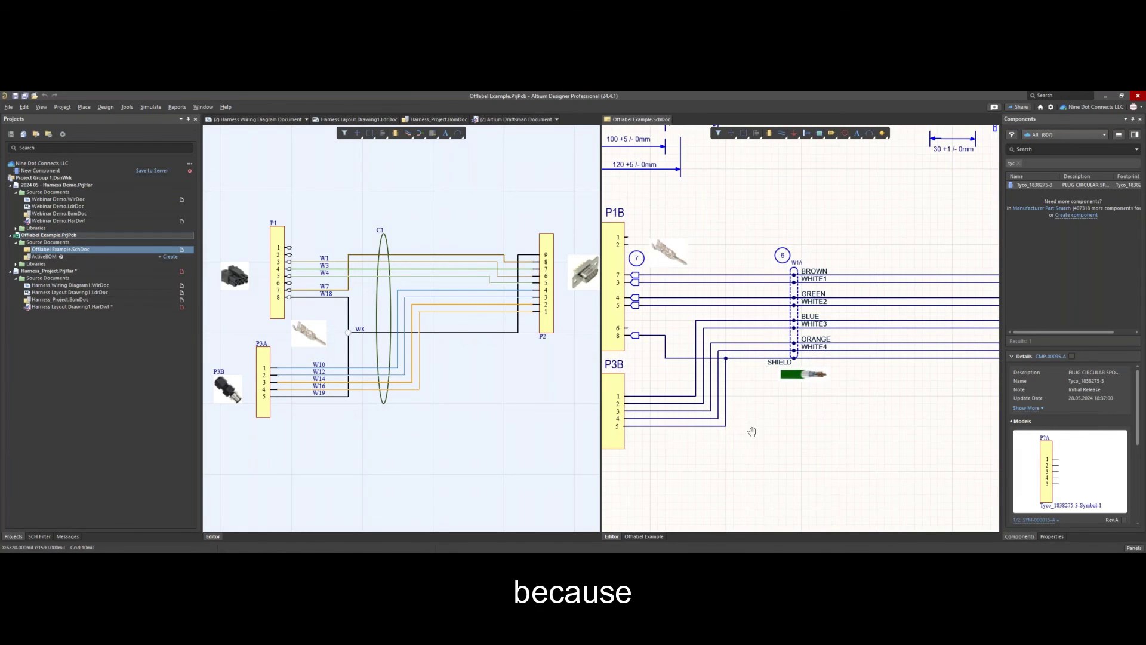
right_drag(753, 430, 839, 435)
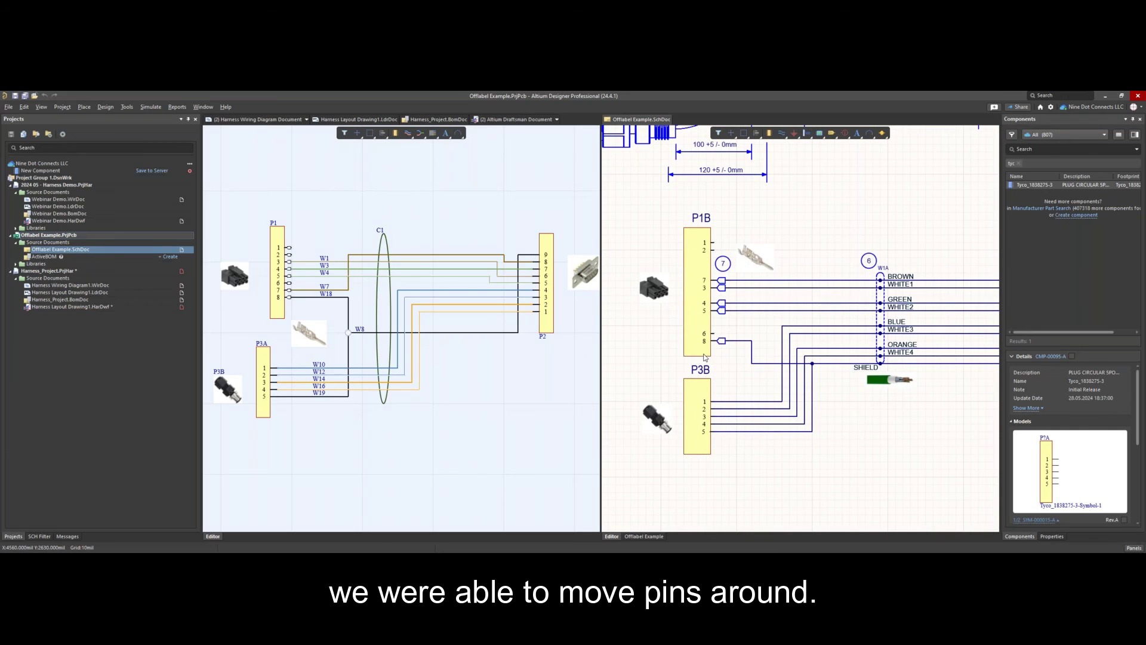
ctrl+scroll(312, 213, up, 4)
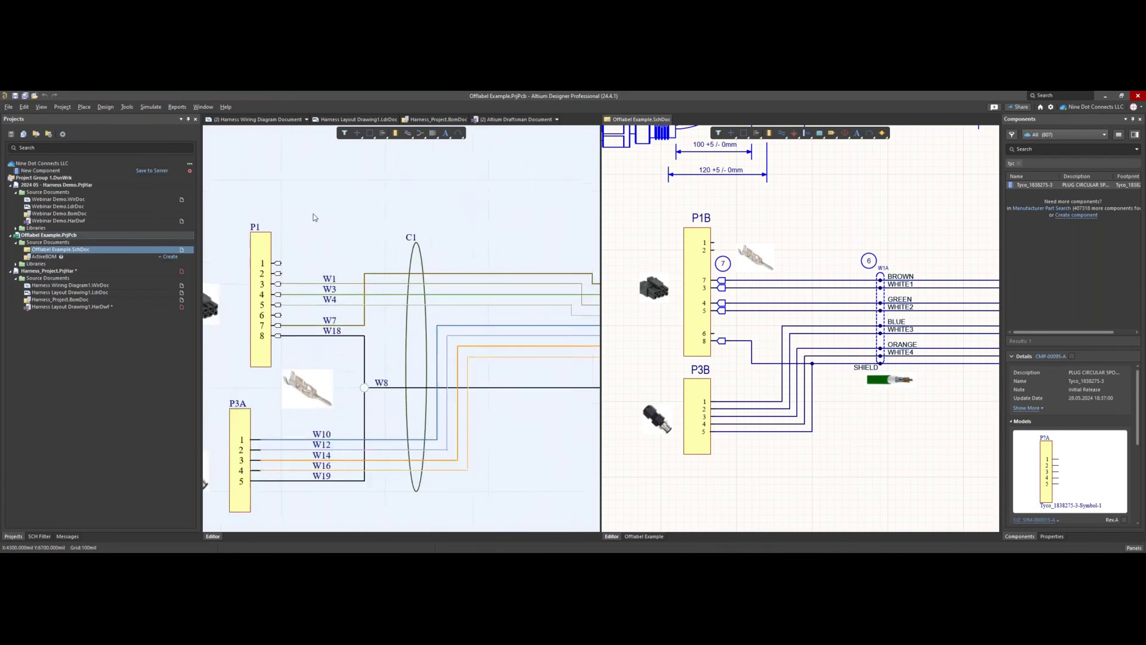
right_drag(343, 239, 408, 184)
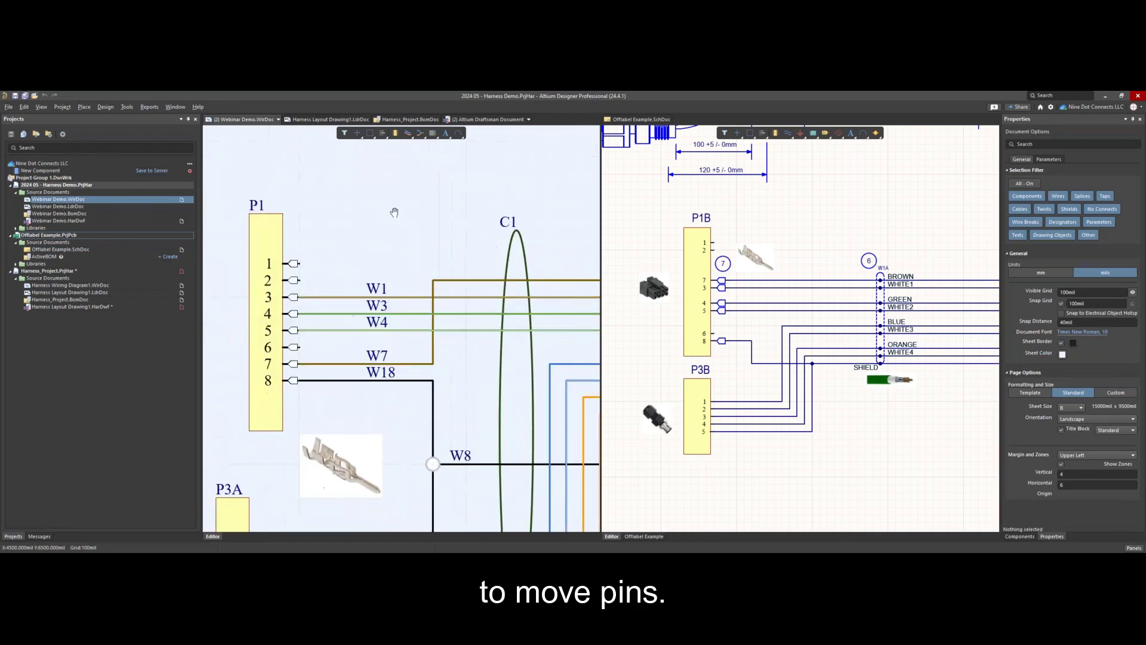
Display the pin list of connector P1 in the wiring diagram and examine its pin order and wire routing
click(303, 214)
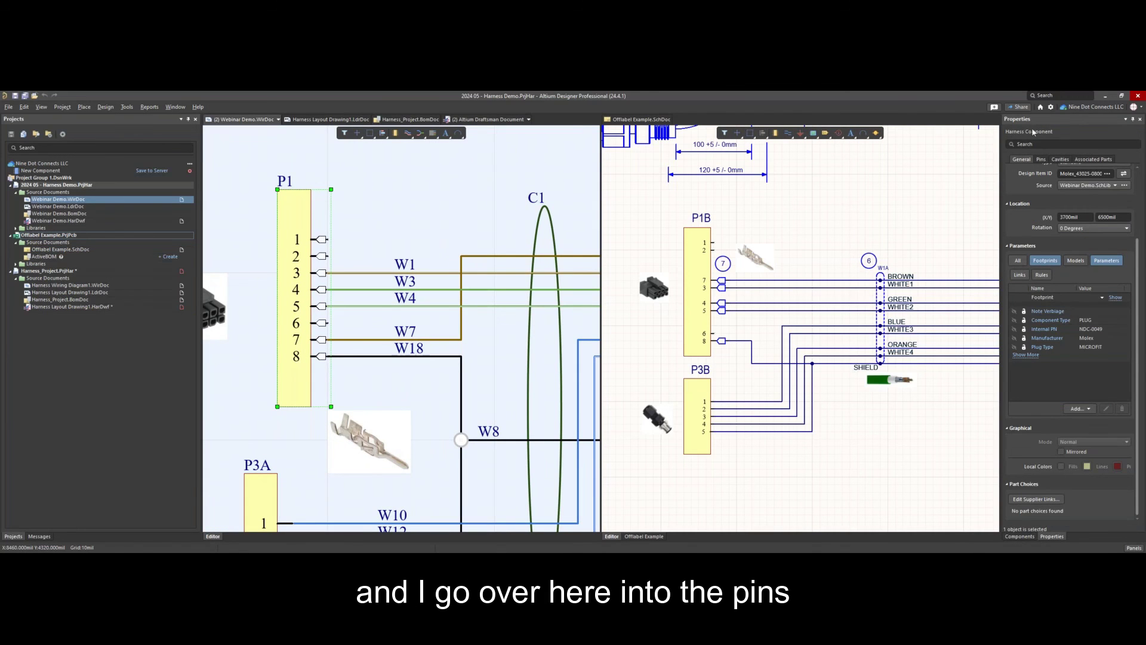
click(1042, 160)
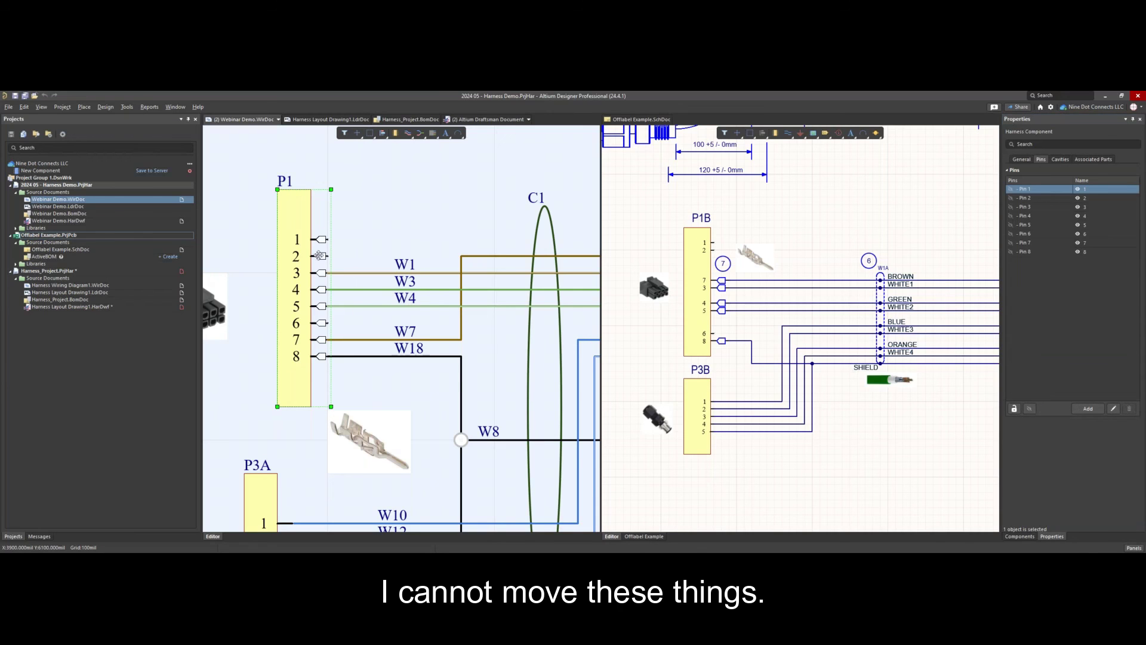
ctrl+scroll(325, 231, up, 2)
right_drag(373, 246, 368, 218)
ctrl+scroll(368, 218, down, 3)
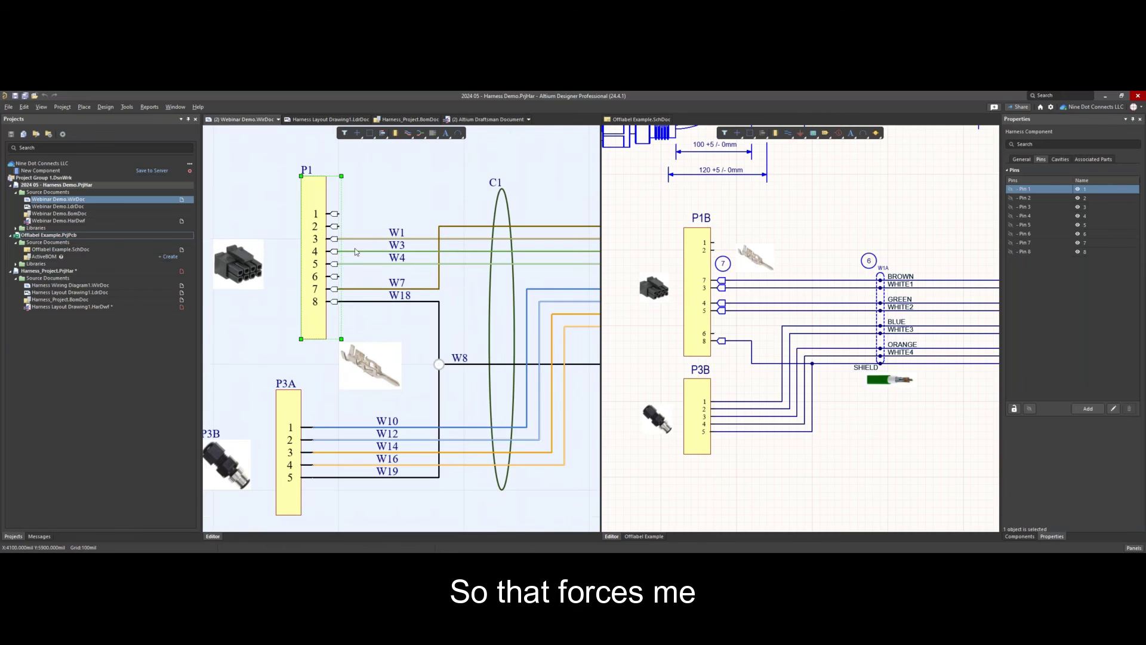
right_drag(432, 284, 376, 285)
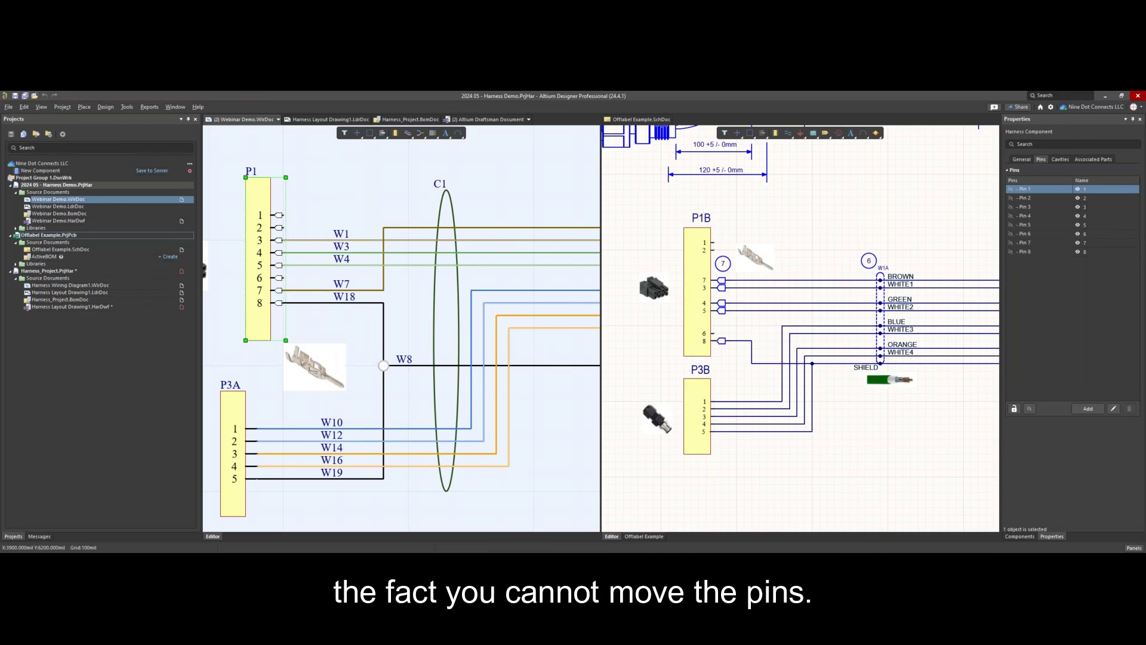
right_drag(387, 242, 315, 238)
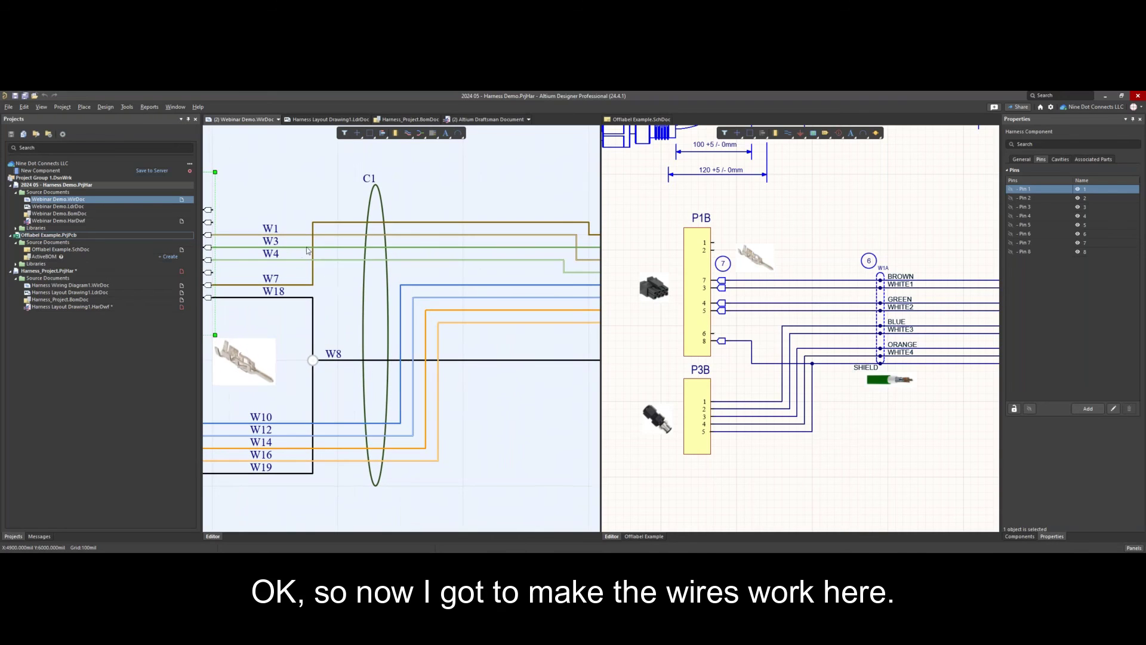
right_drag(343, 187, 458, 195)
right_drag(376, 206, 400, 204)
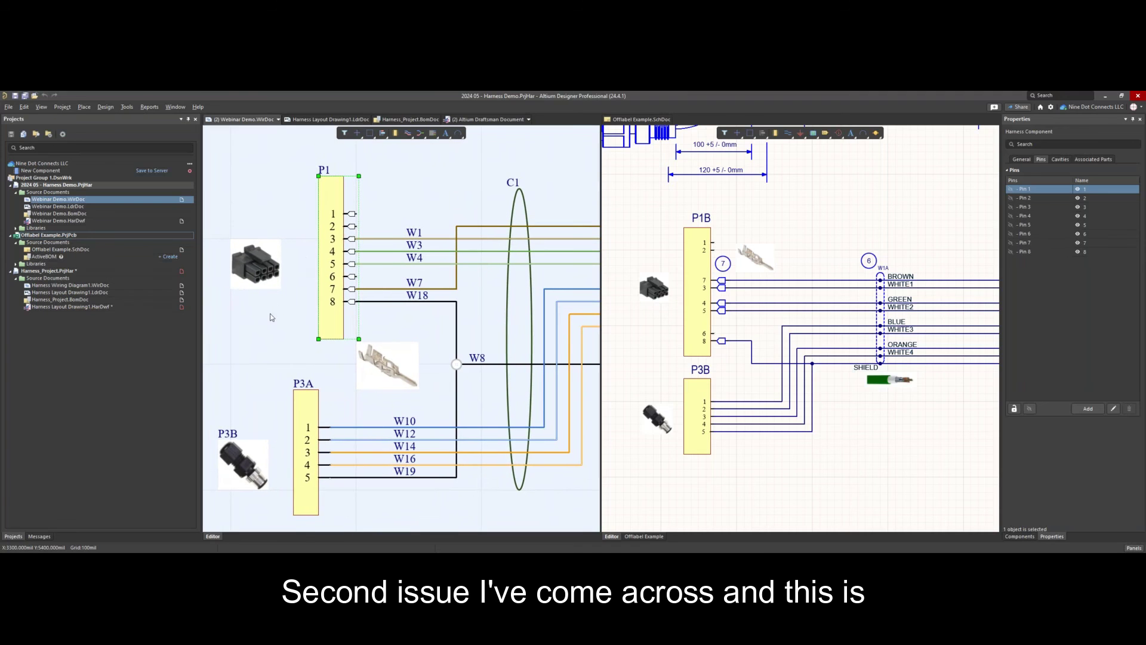
Try to shift the connector picture beside P1 slightly and examine the wire labels between P1 and C1
click(309, 277)
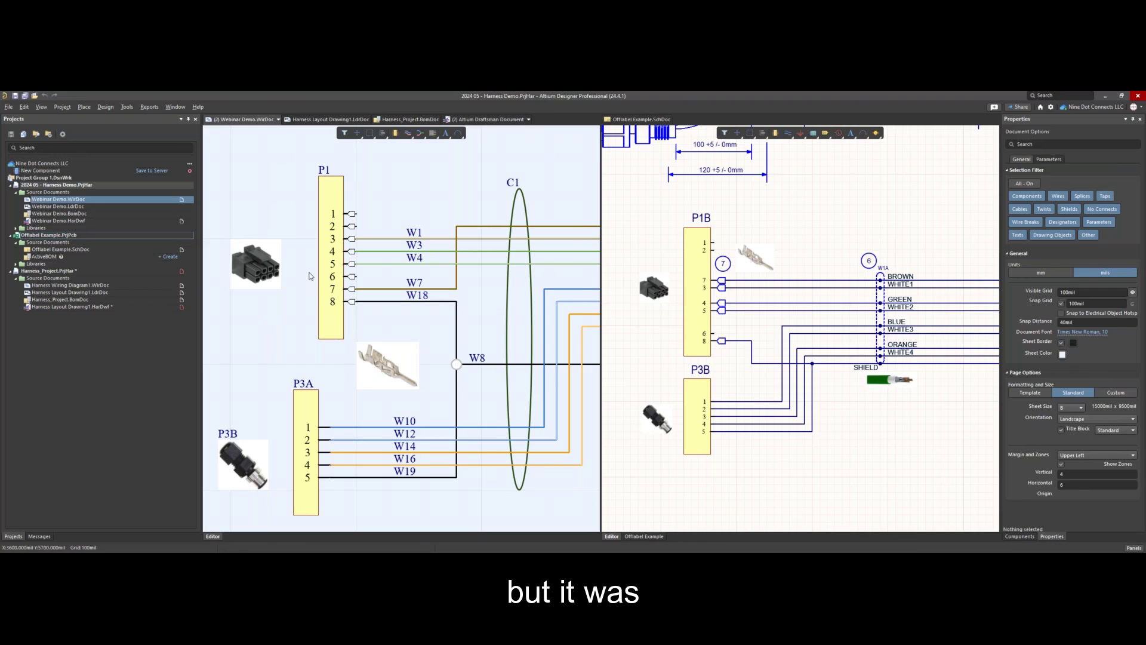
click(246, 259)
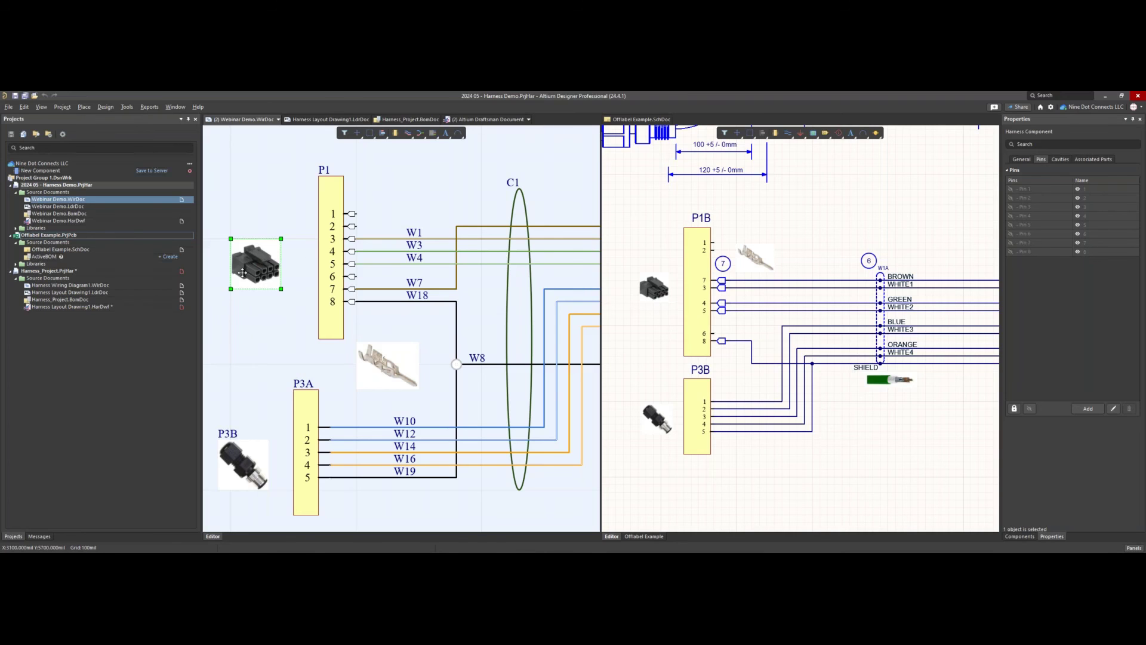
drag(246, 259, 231, 289)
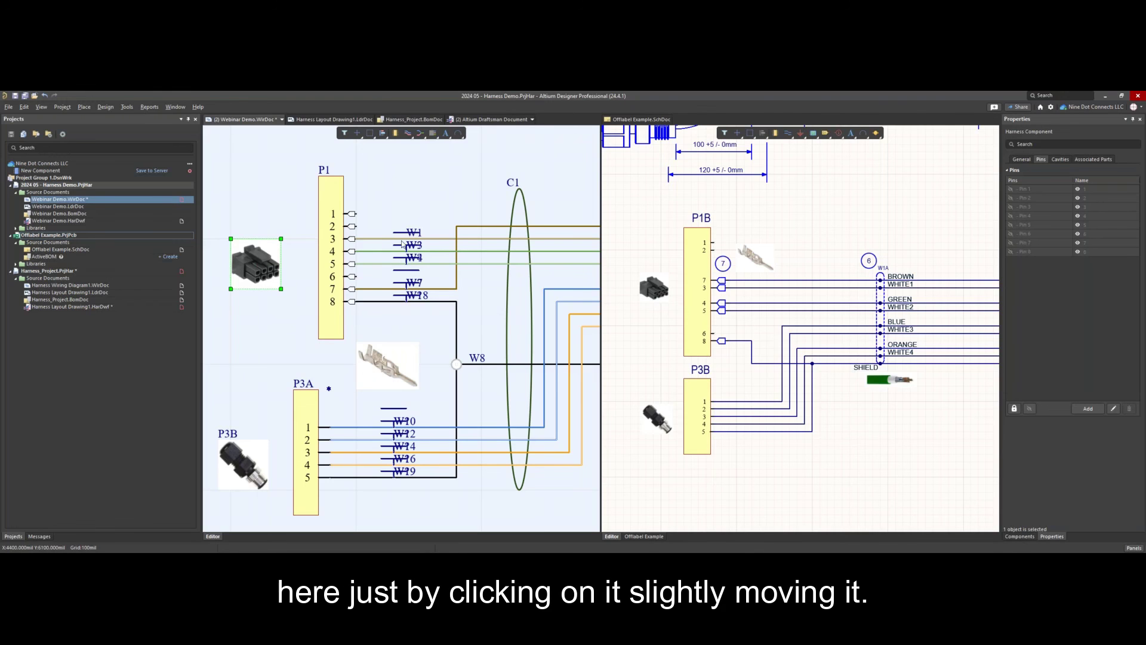
ctrl+scroll(407, 312, up, 4)
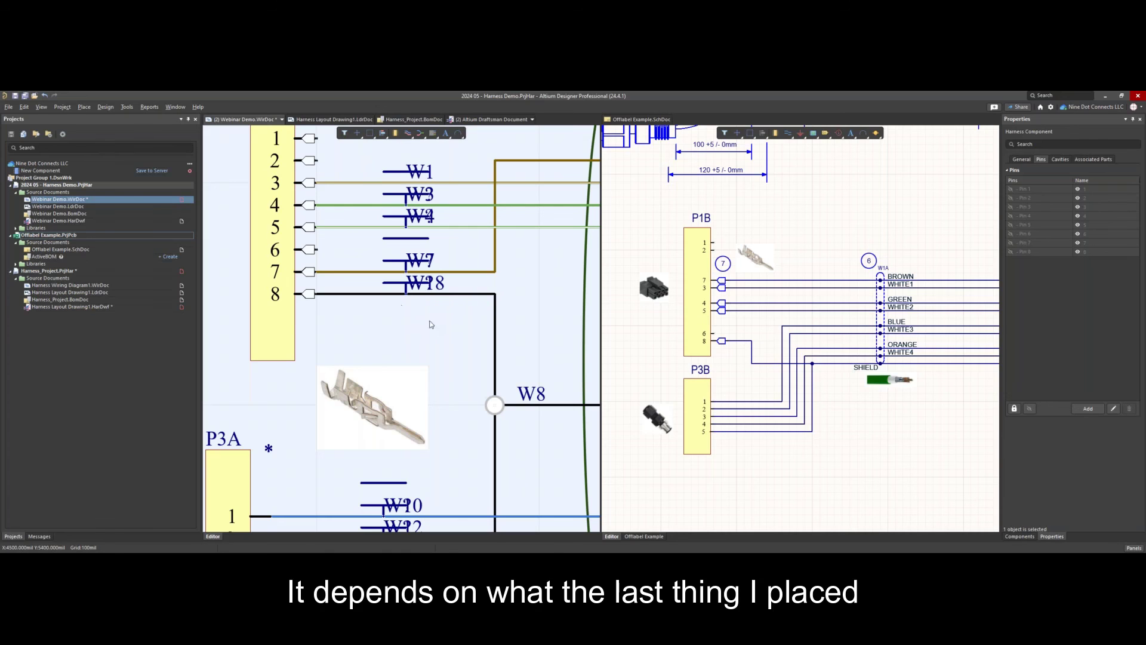
ctrl+scroll(410, 299, down, 1)
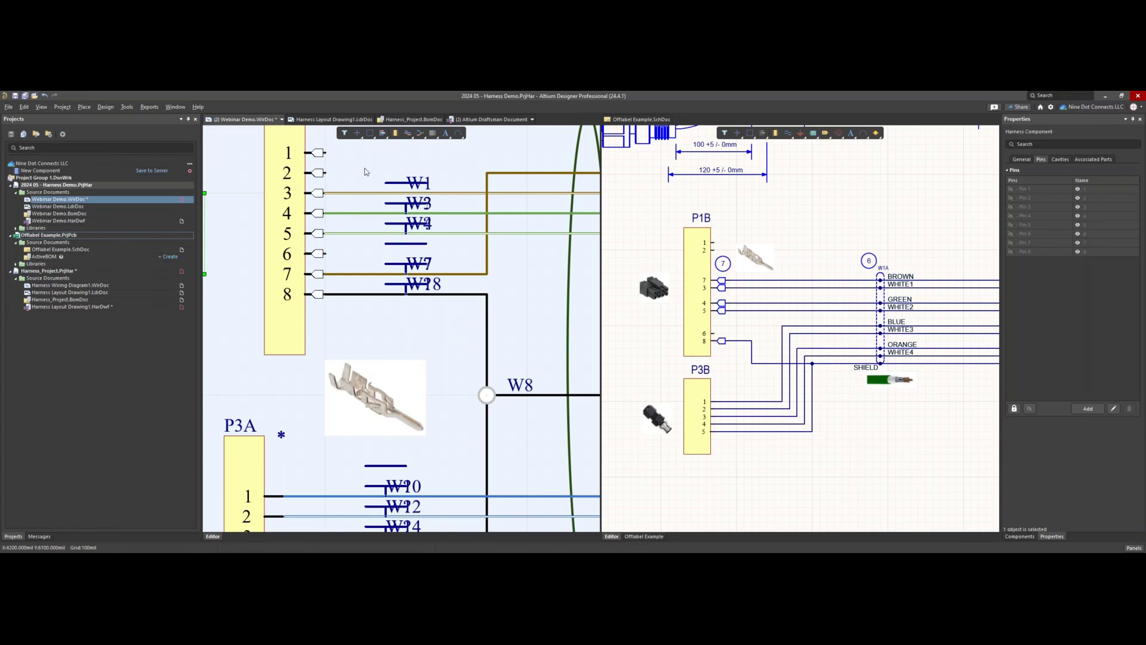
Try to delete all stray splice symbols around the P1 wire labels together, and undo the deletion
ctrl+scroll(389, 247, down, 1)
scroll(388, 194, up, 1)
drag(376, 188, 450, 353)
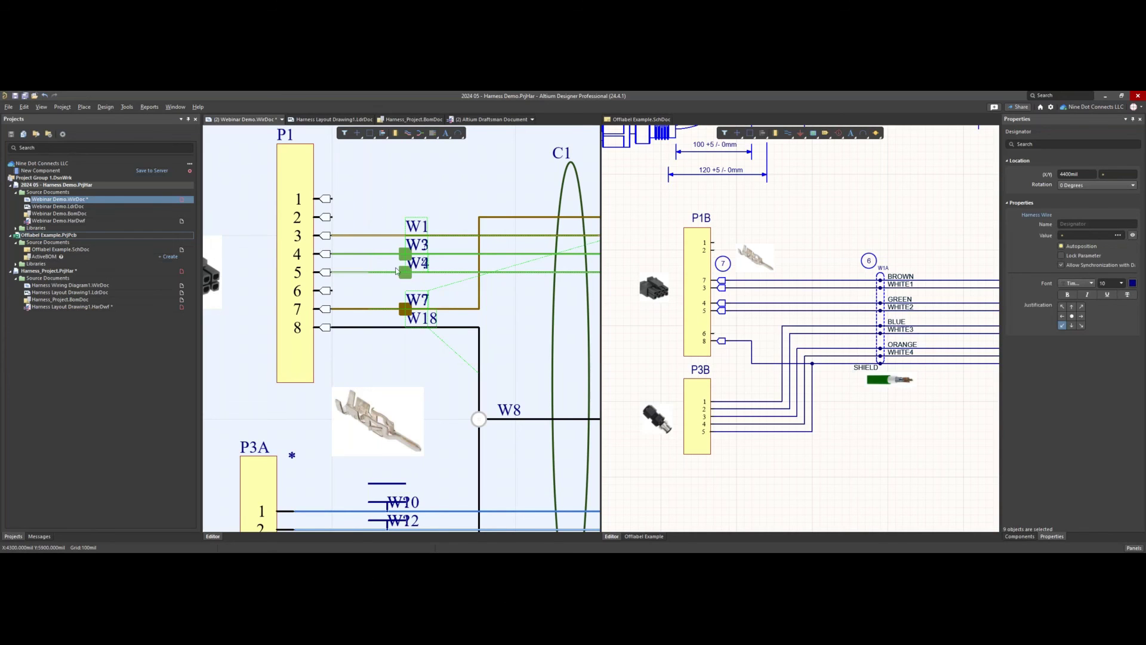
key(ctrl+z)
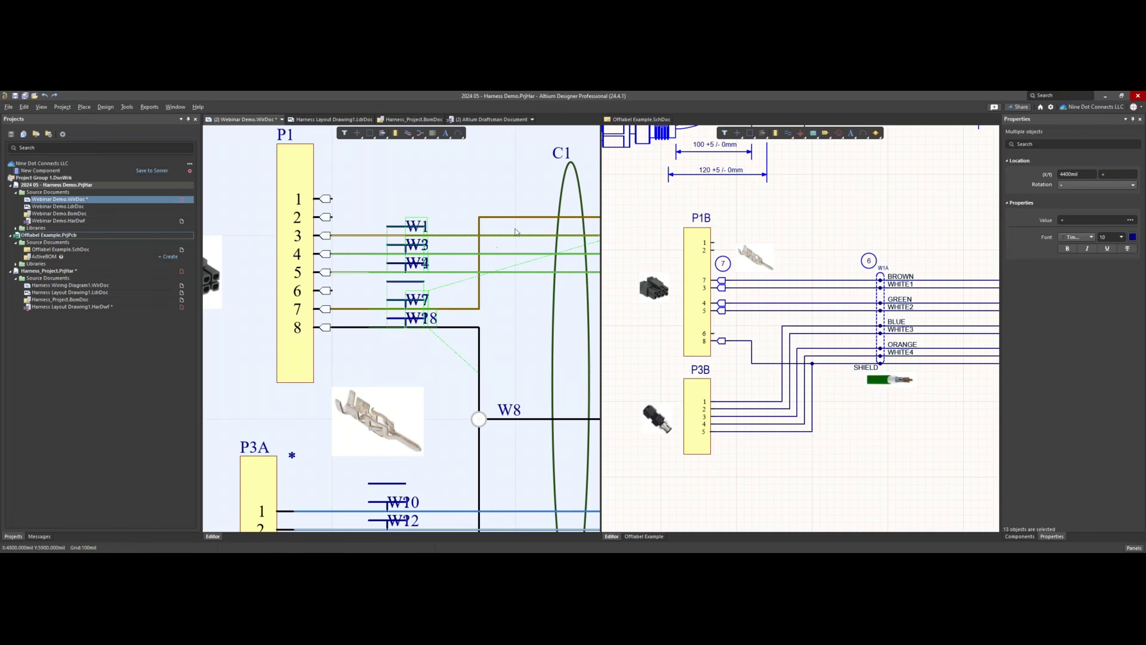
ctrl+scroll(396, 216, up, 3)
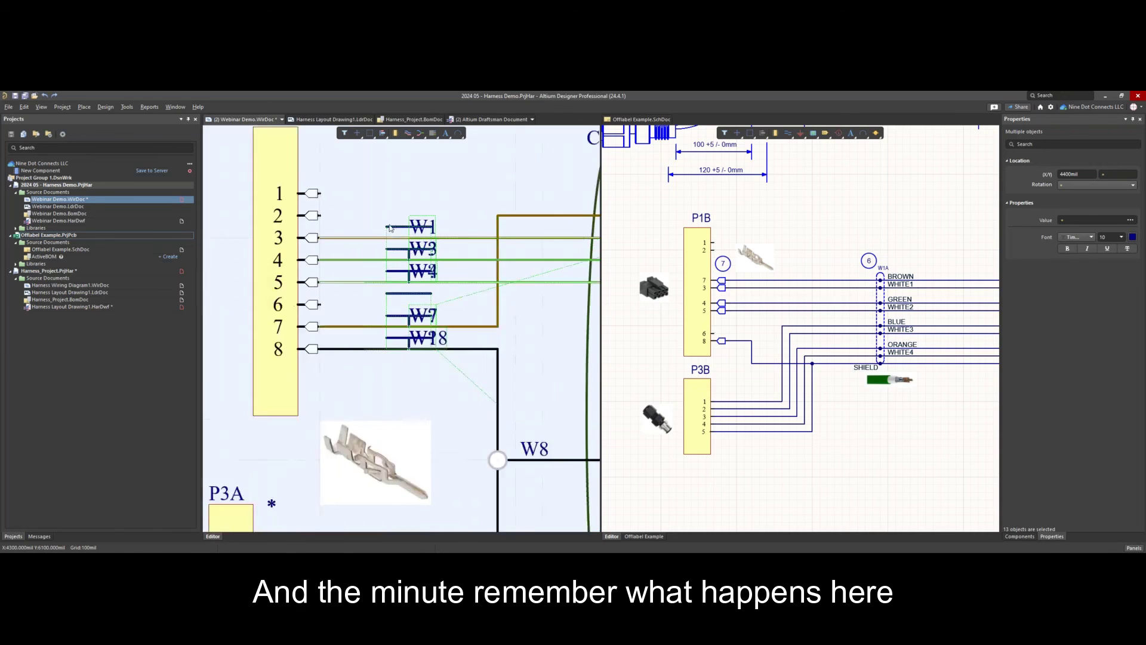
Inspect the W3 wire segments on both sides of the stray splice symbol
click(389, 192)
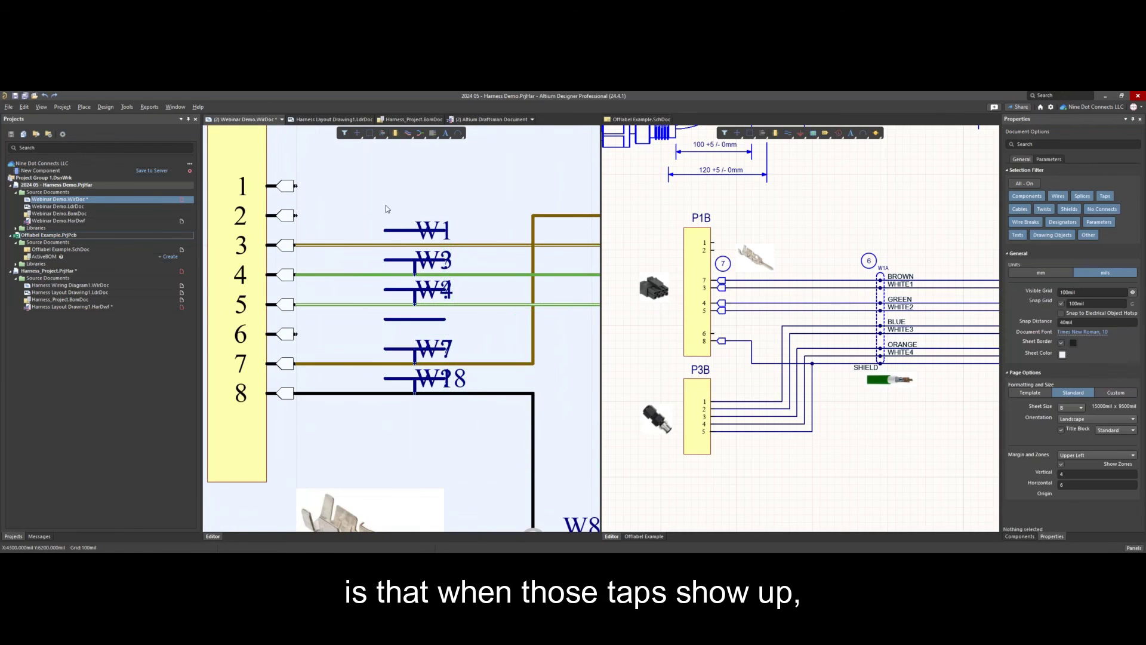
click(383, 275)
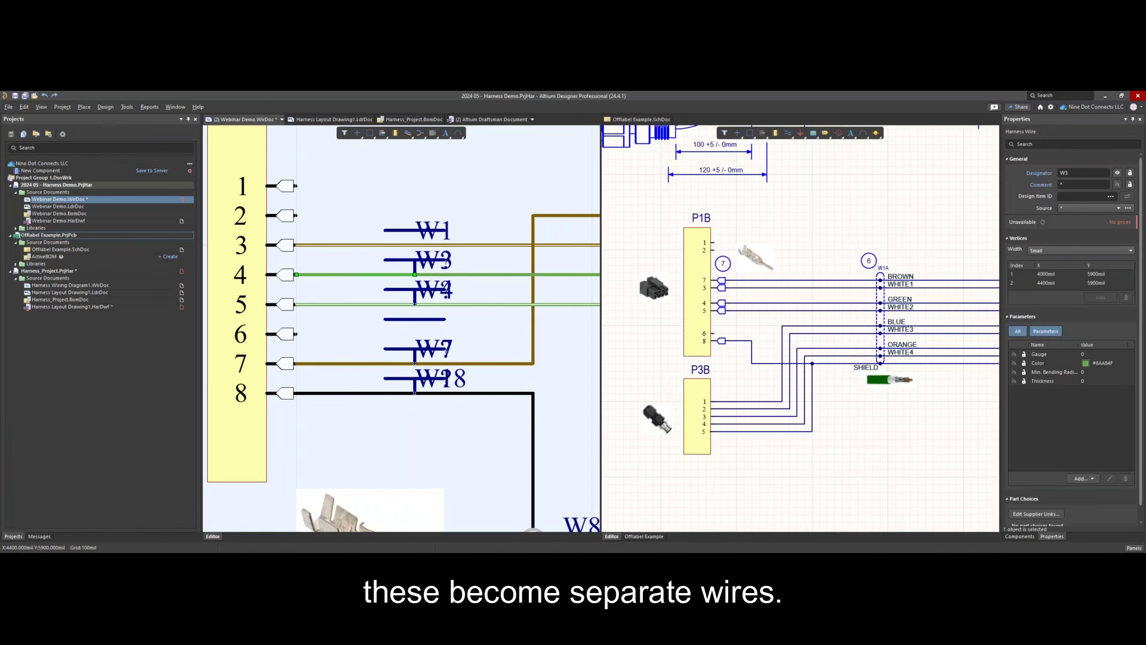
click(438, 275)
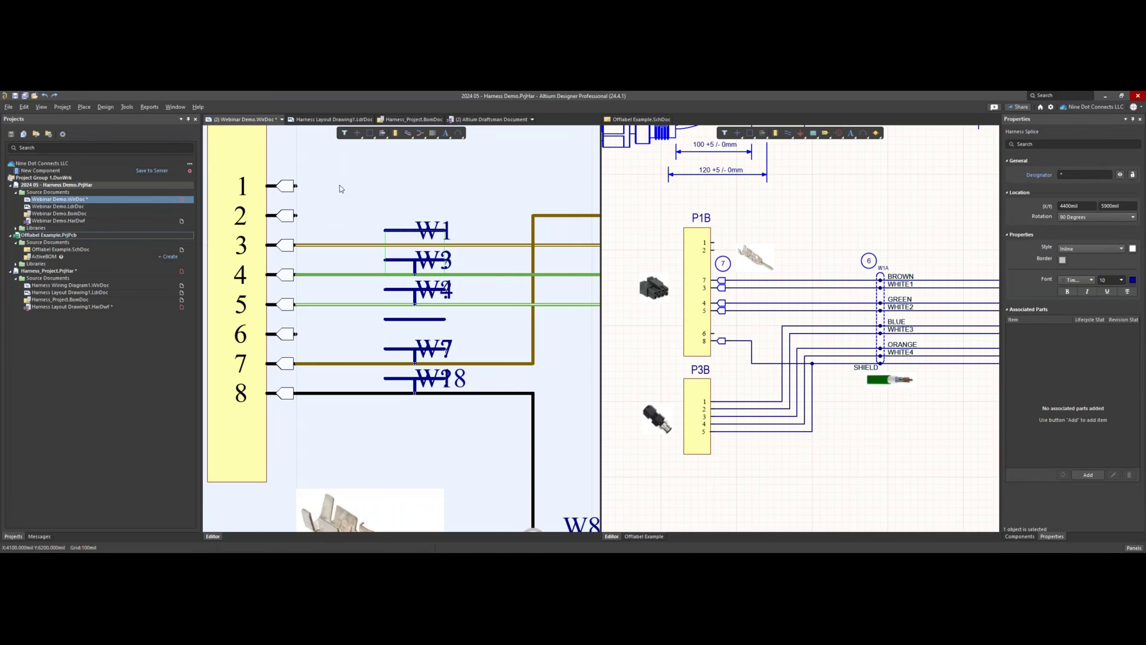
Delete the single stray splice symbol at the W1 label
click(369, 202)
click(404, 236)
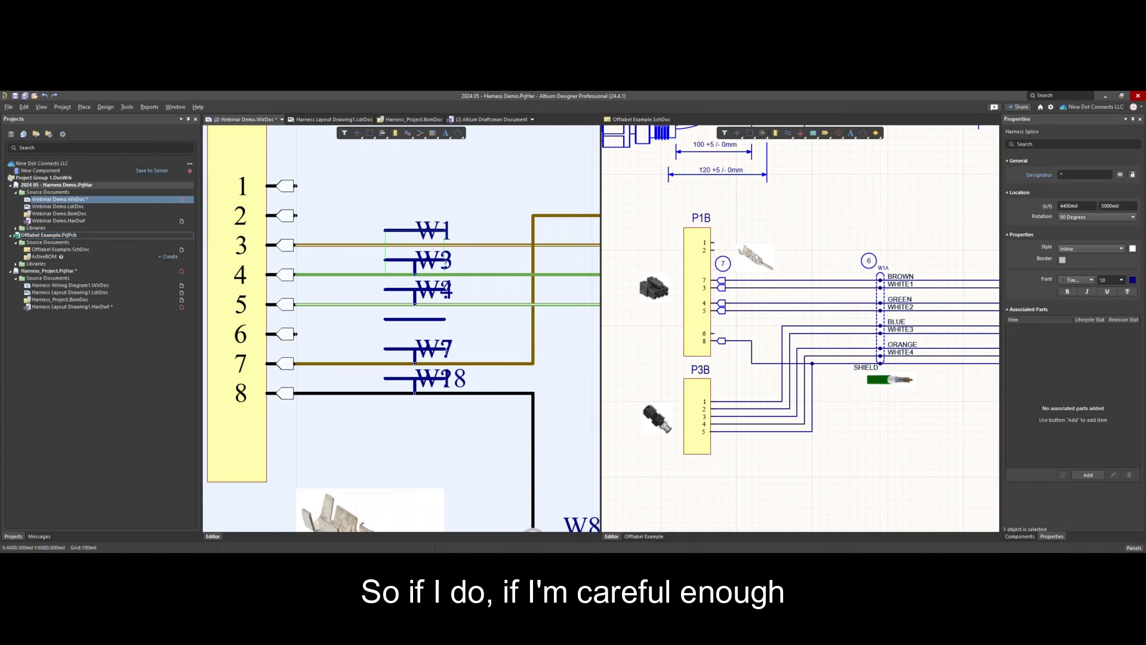
key(Delete)
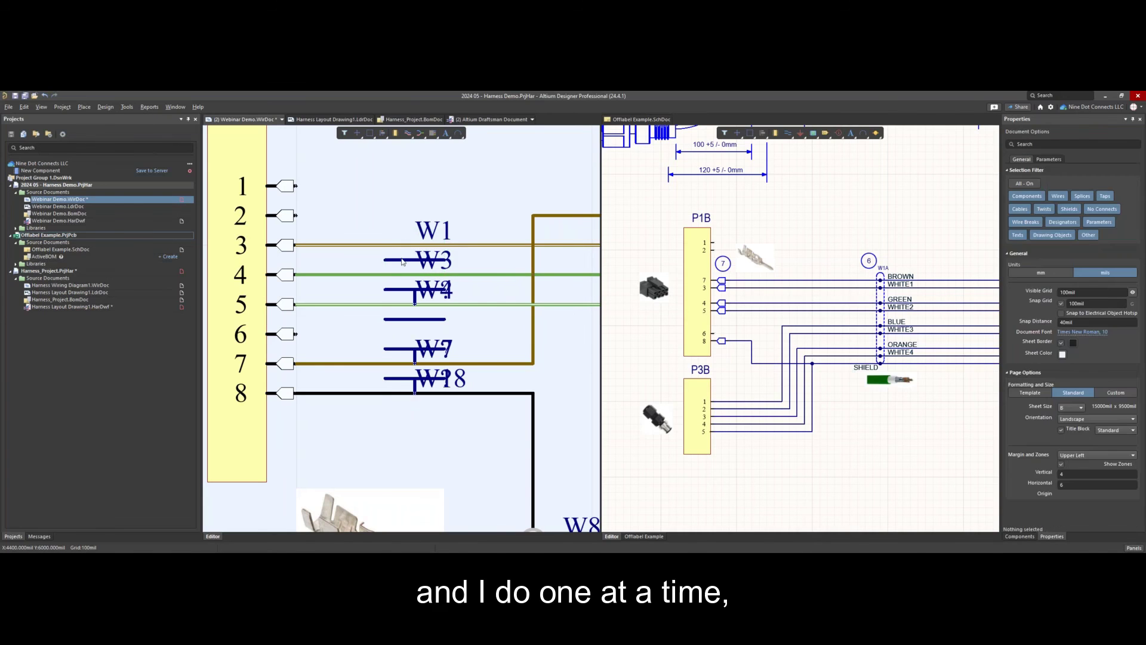
Delete the remaining stray splice symbols at the W3, W4, W7 and W18 labels one at a time
click(406, 284)
key(Delete)
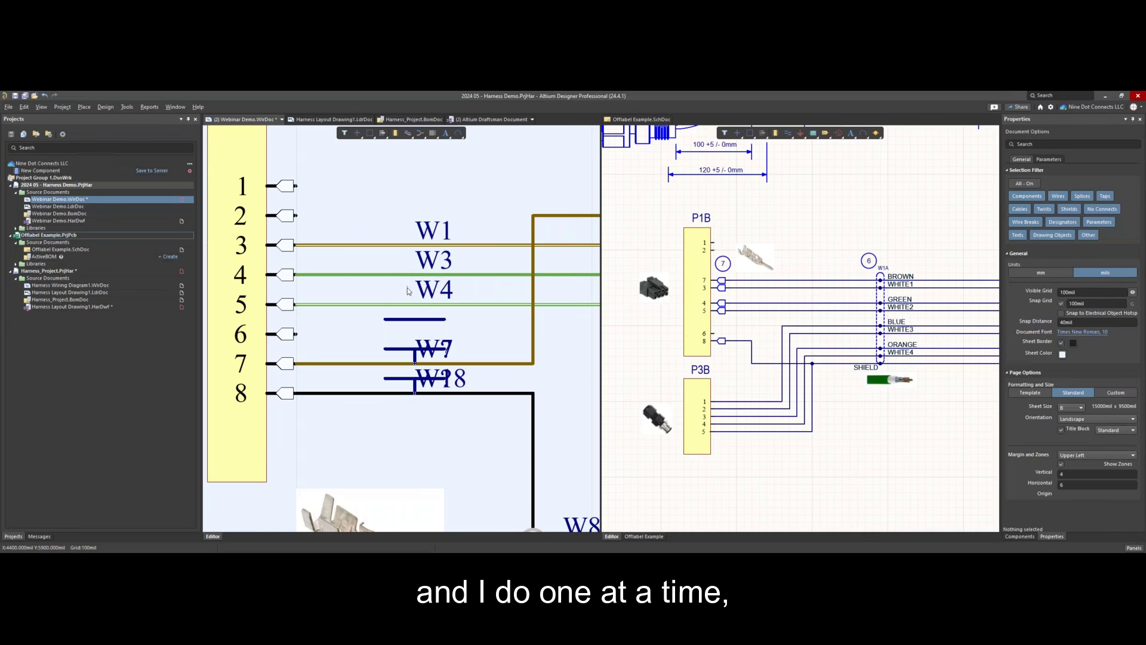
click(406, 323)
key(Delete)
click(414, 355)
key(Delete)
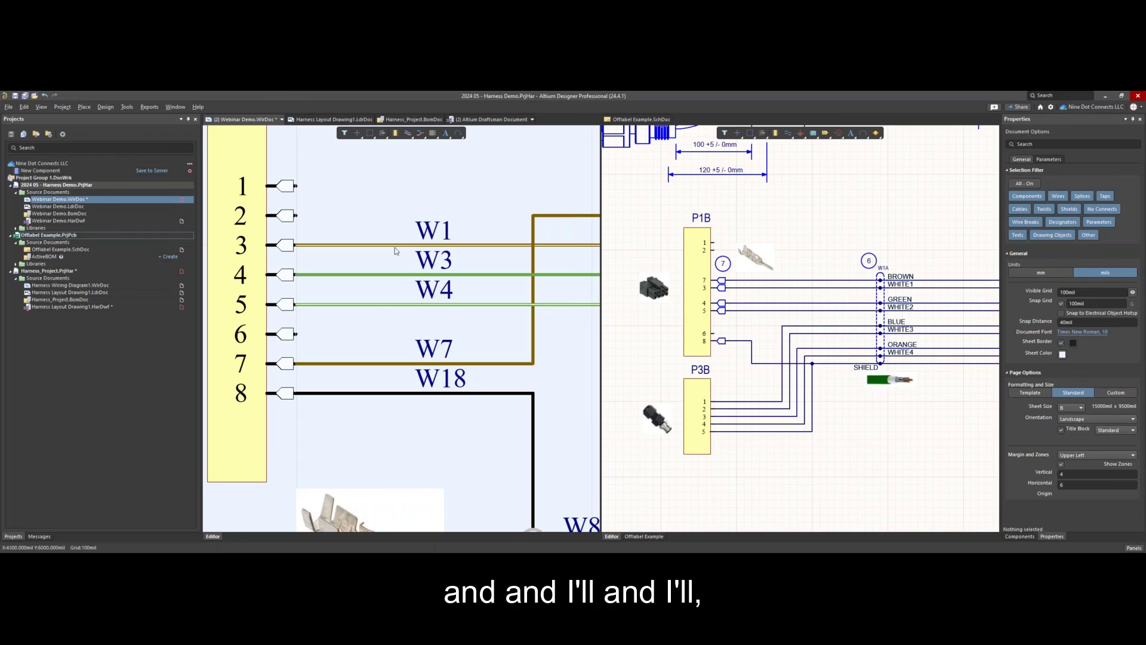
Move connector P1 slightly to the left and examine the wire labels between P1 and C1
ctrl+scroll(411, 363, down, 4)
right_drag(379, 425, 424, 418)
drag(336, 340, 316, 341)
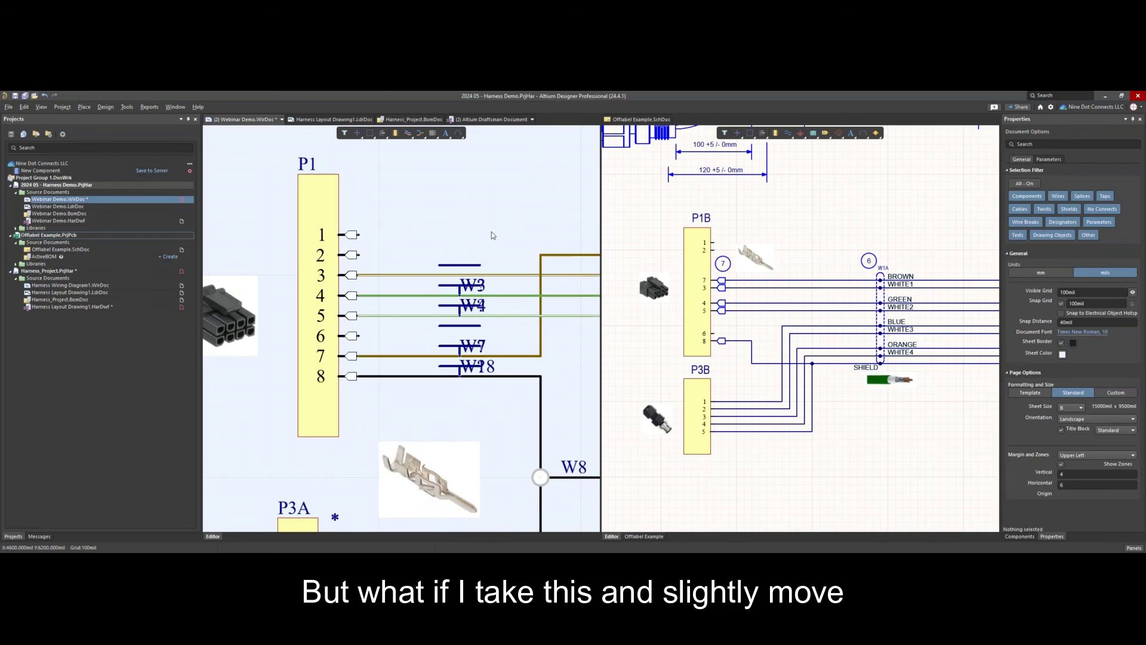
ctrl+scroll(468, 388, down, 4)
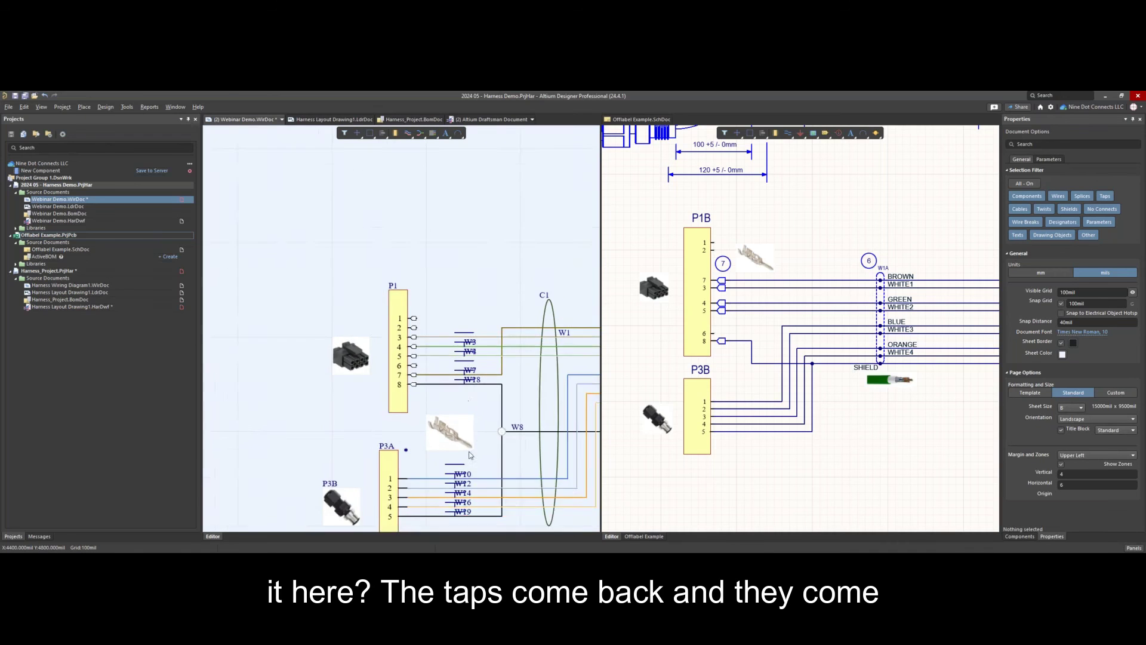
right_drag(424, 426, 424, 345)
ctrl+scroll(478, 256, up, 4)
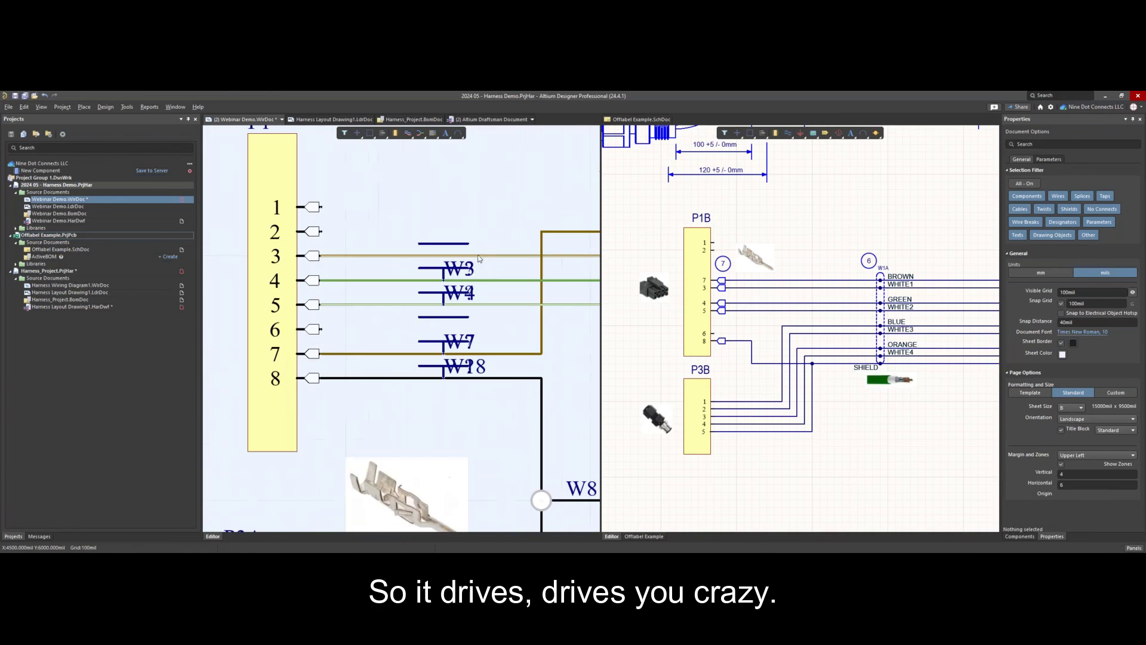
Delete all stray splice symbols around the P1 wire labels in one selection and inspect the wires
ctrl+scroll(421, 196, down, 4)
drag(404, 186, 468, 316)
key(Delete)
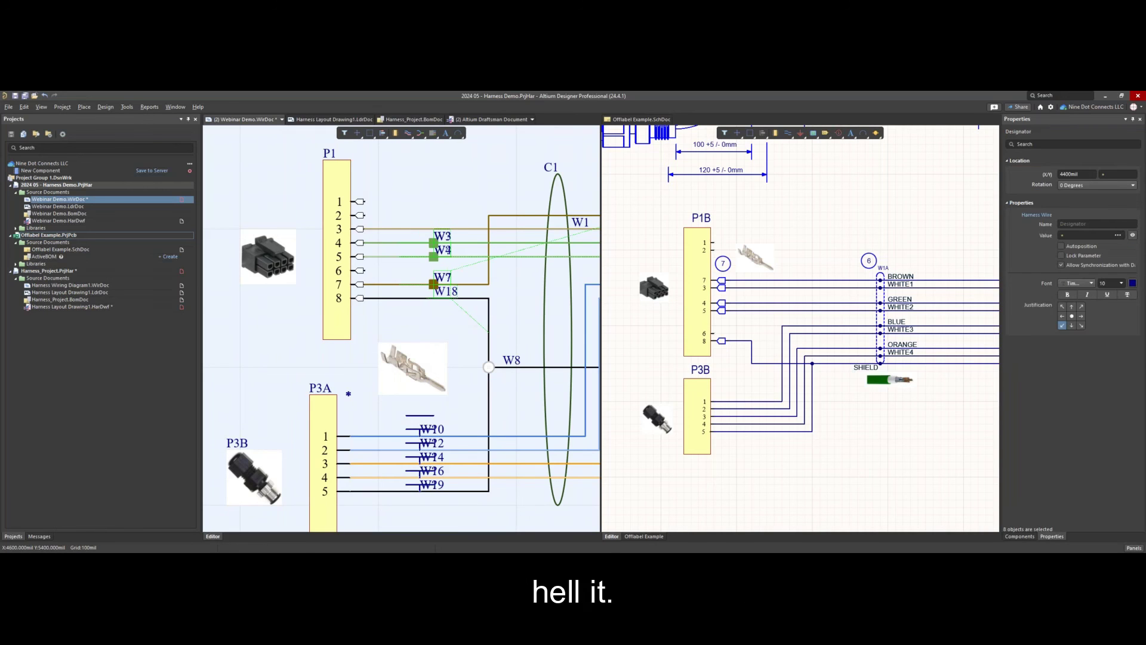
ctrl+scroll(434, 273, up, 2)
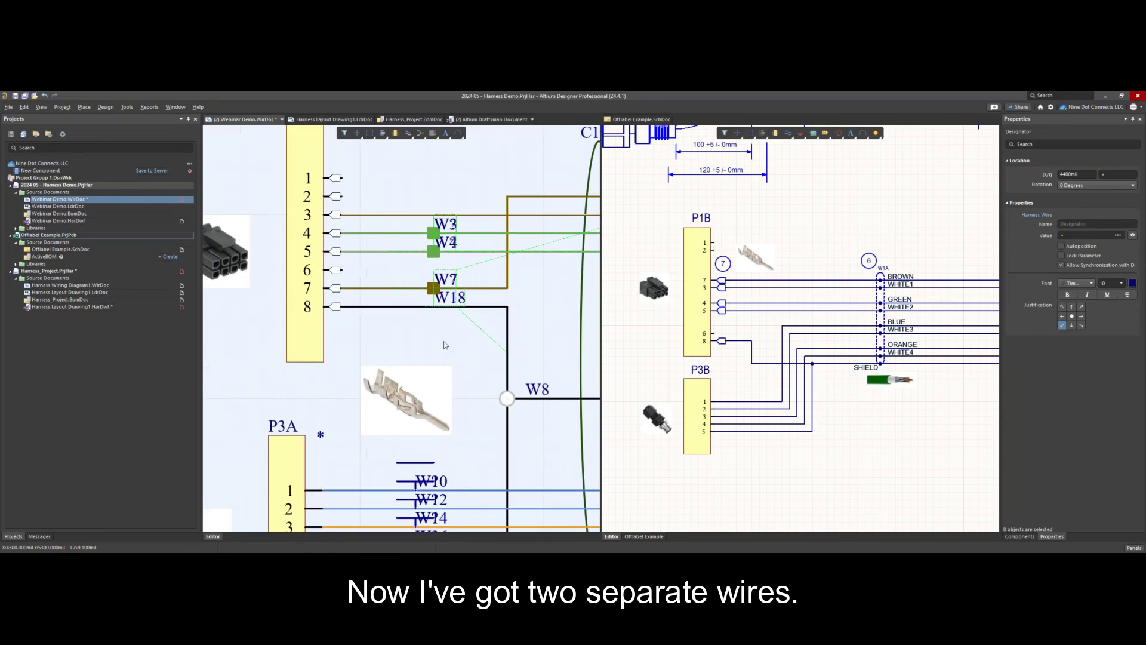
ctrl+scroll(410, 343, up, 2)
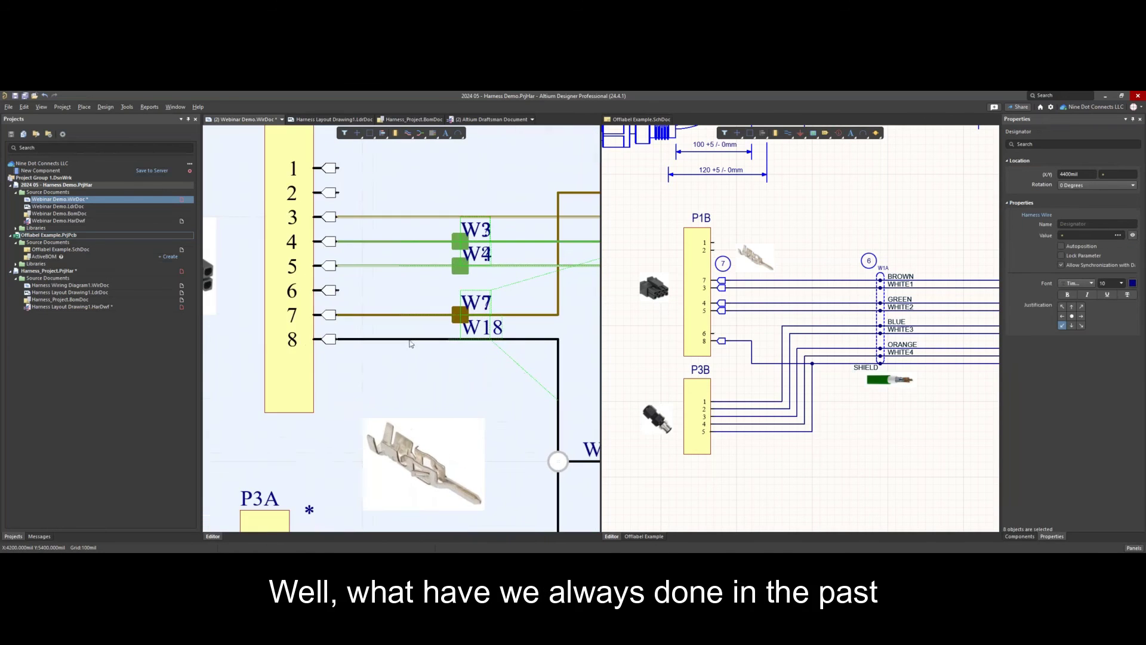
Delete the W3 wire segment between P1 pin 4 and the break in the green wire
click(411, 242)
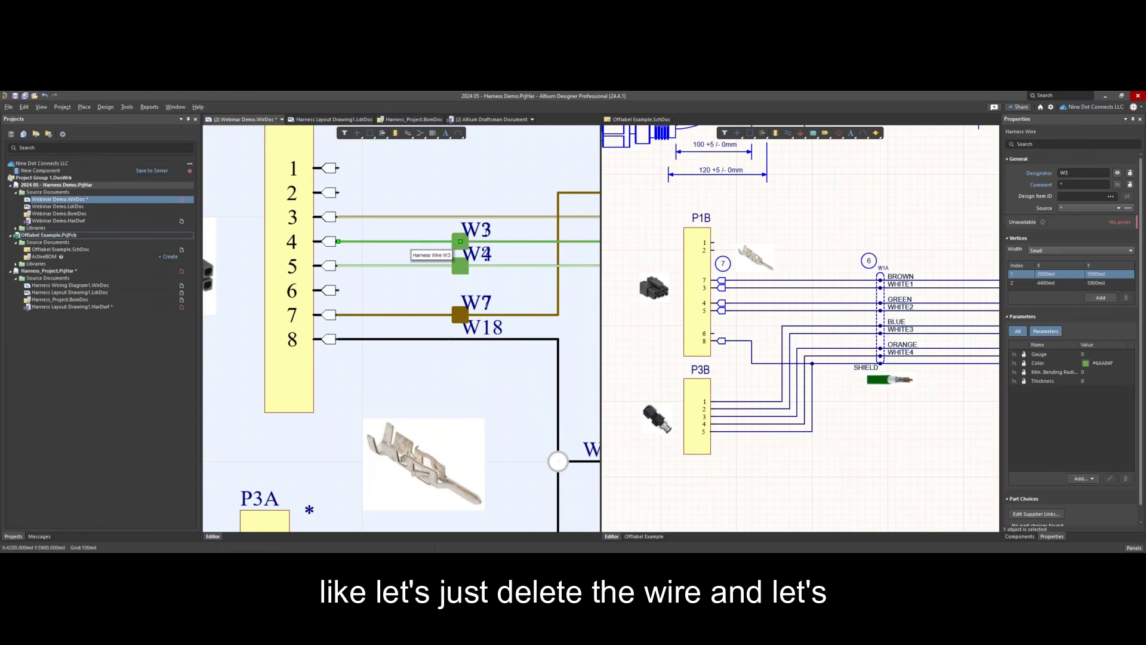
key(Delete)
ctrl+scroll(436, 251, down, 3)
right_drag(495, 282, 379, 293)
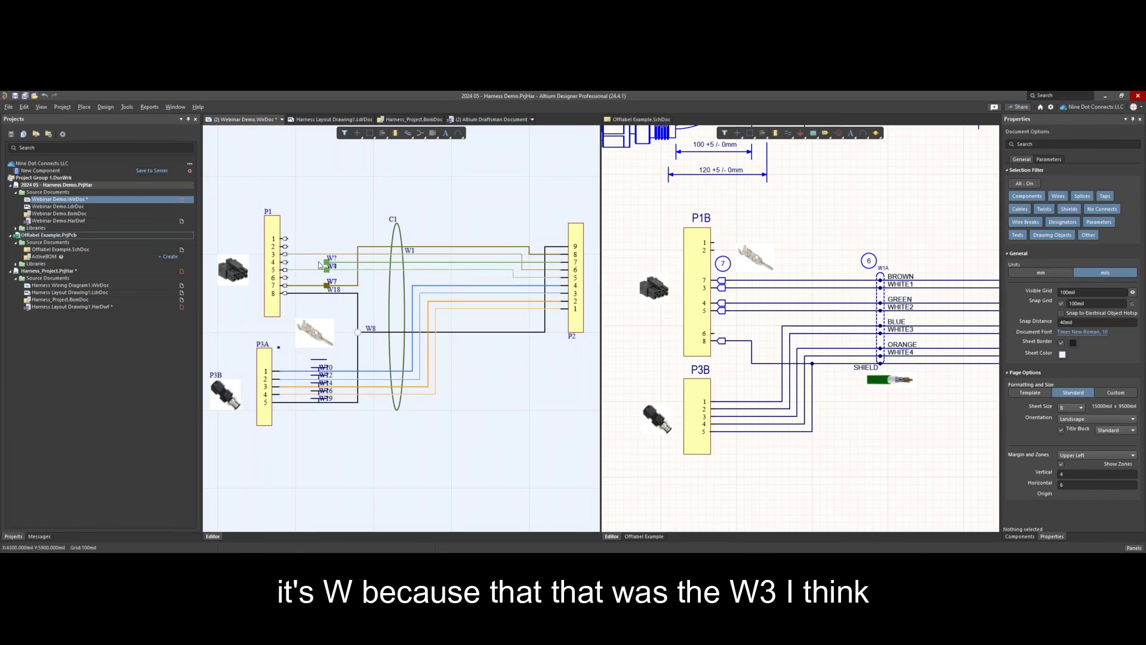
Extend the loose end of the remaining green wire to P1 pin 4
ctrl+scroll(332, 271, up, 2)
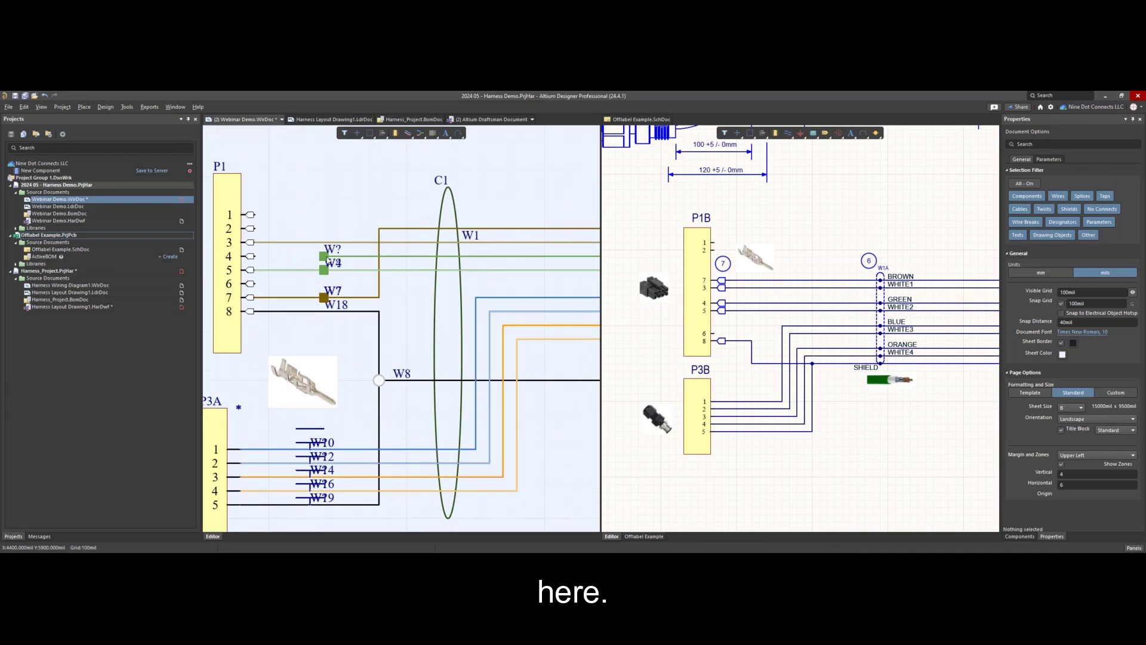
drag(323, 257, 256, 256)
ctrl+scroll(338, 279, down, 2)
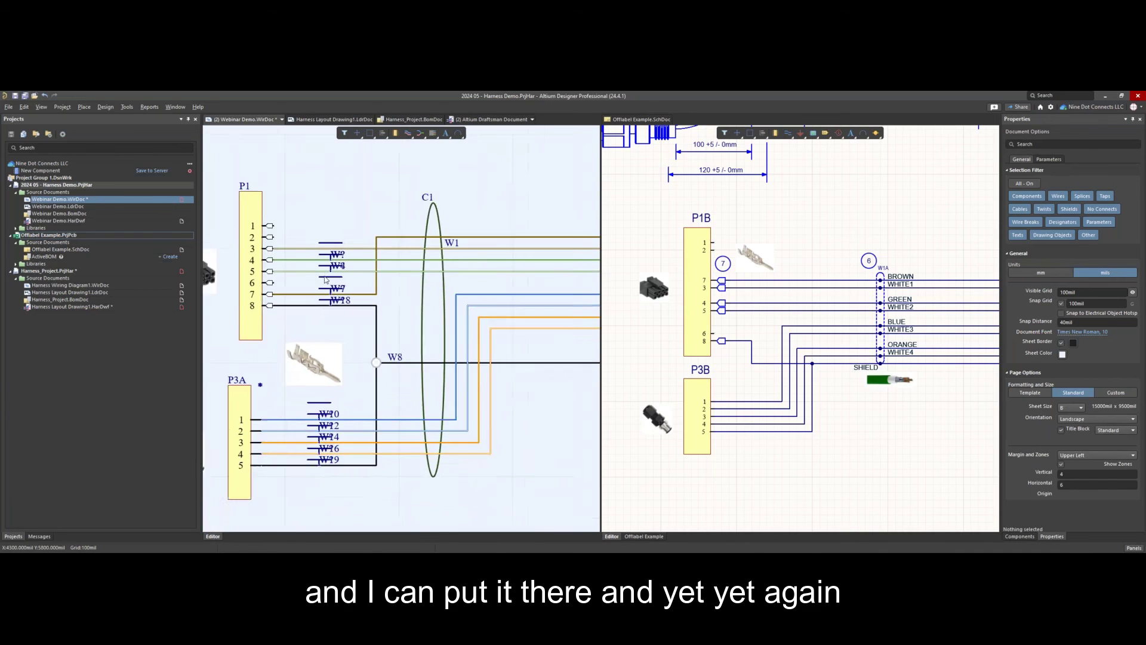
Delete the stray splice symbols at the W? and W4 labels beside P1 and review the whole wiring diagram
ctrl+scroll(330, 249, up, 2)
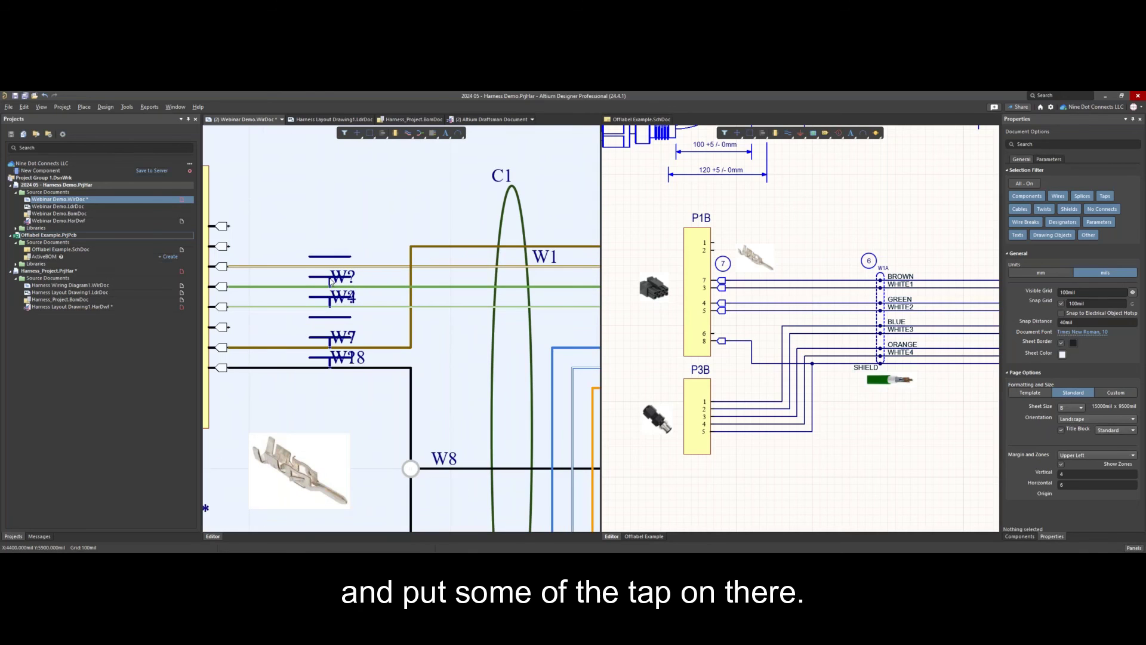
click(330, 251)
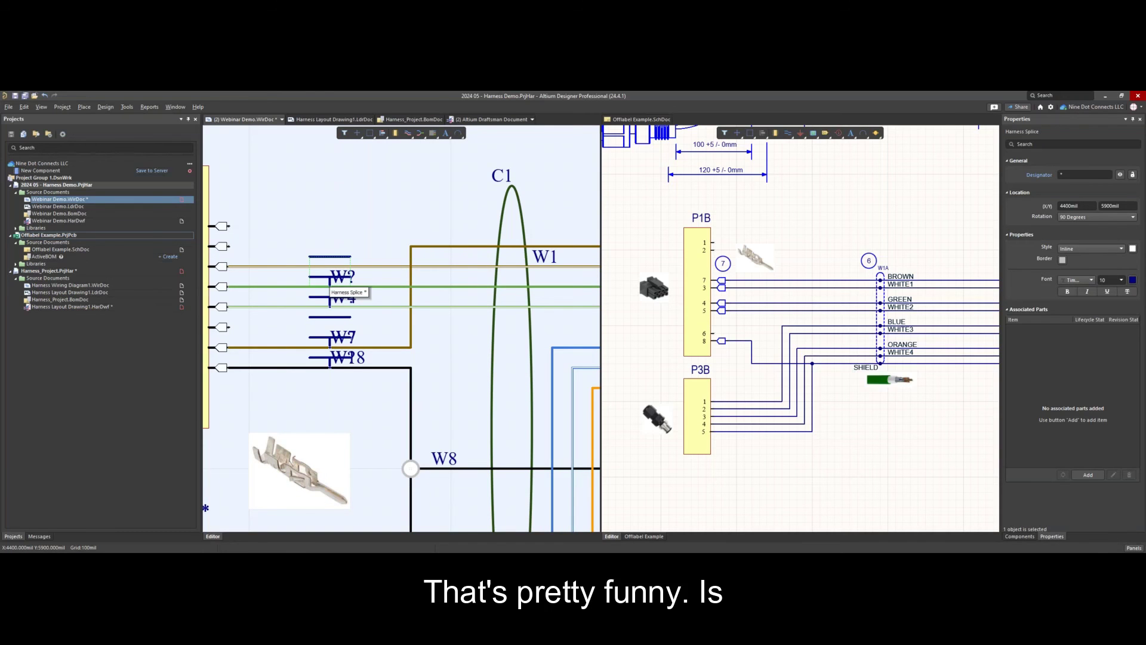
key(Delete)
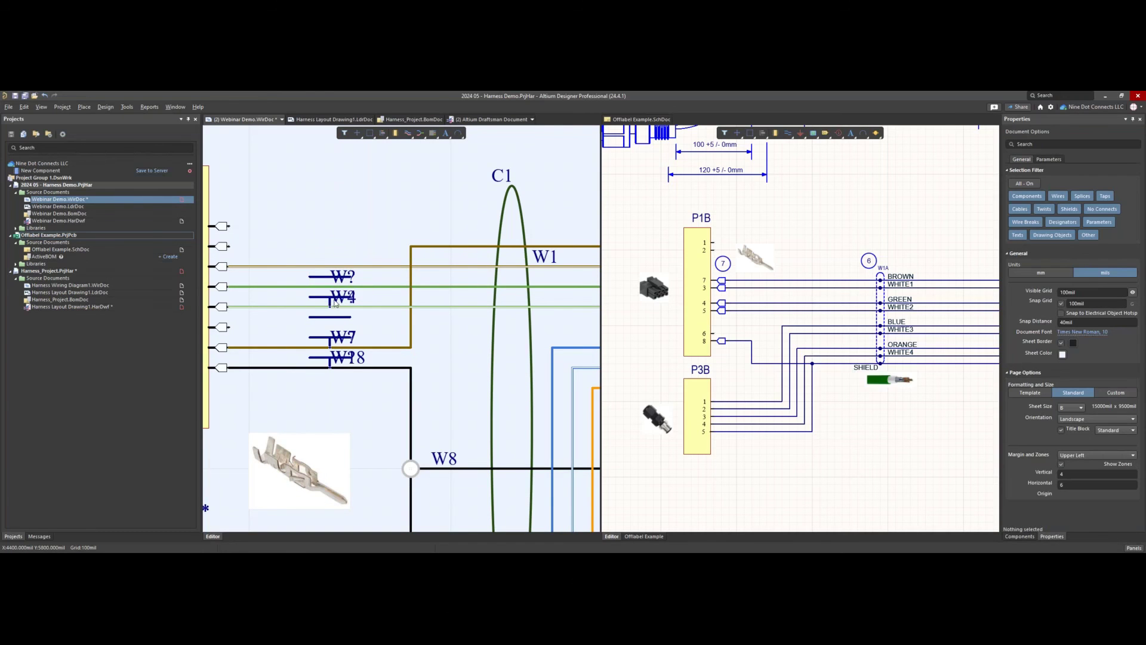
ctrl+scroll(347, 215, down, 2)
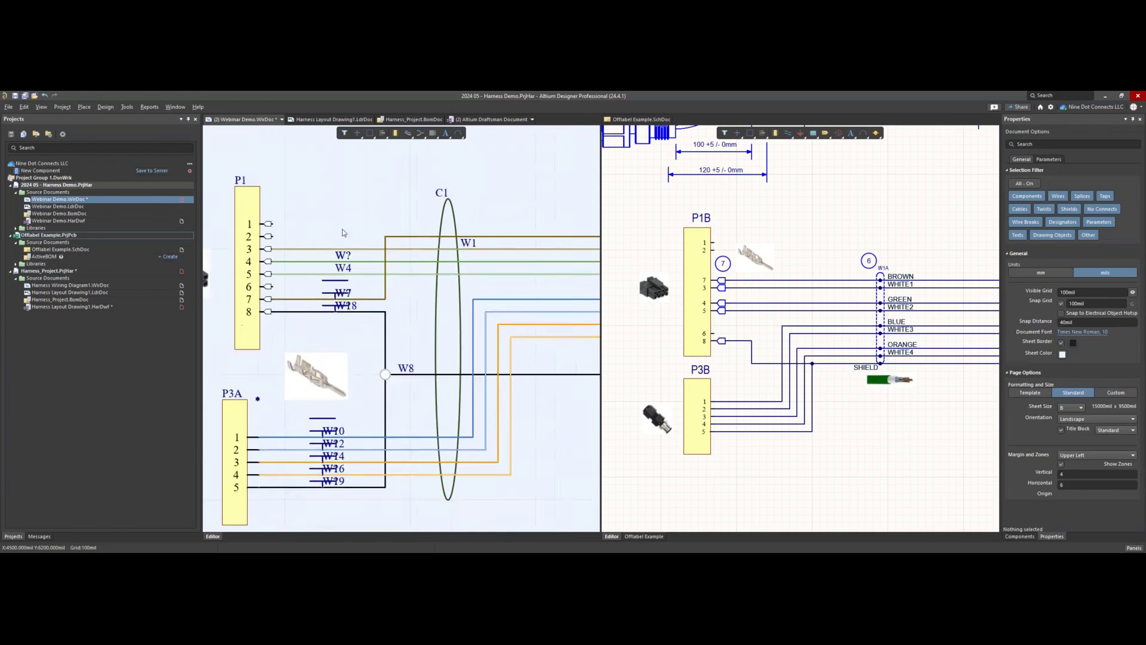
ctrl+scroll(344, 225, down, 2)
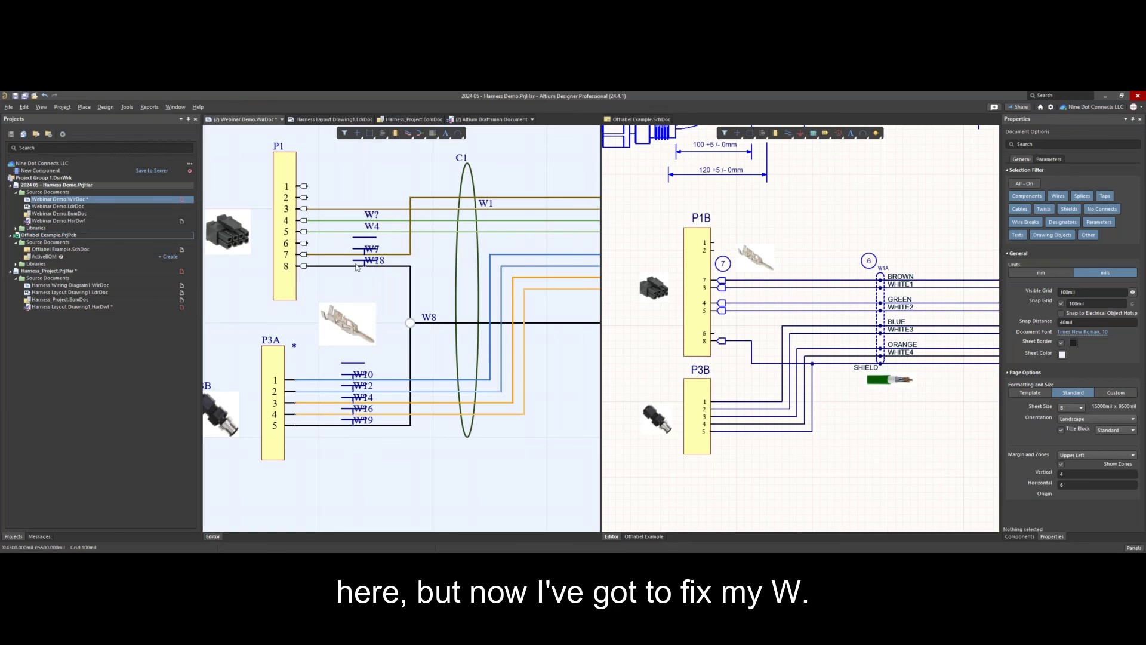
right_drag(532, 410, 488, 396)
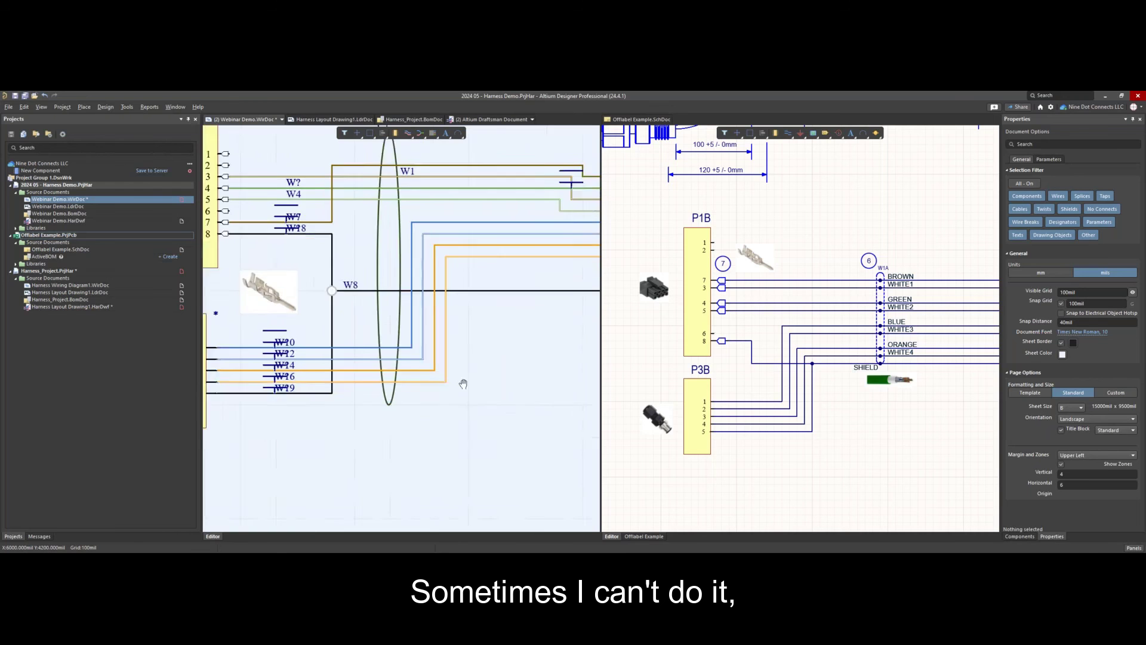
ctrl+scroll(484, 382, down, 3)
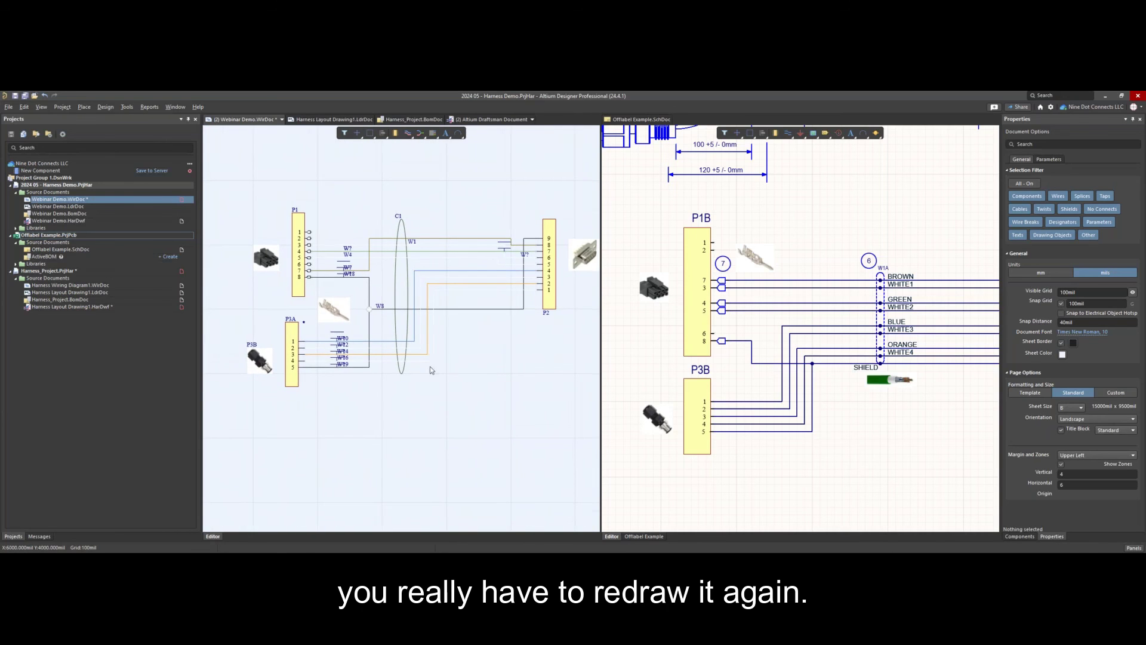
right_drag(486, 373, 461, 364)
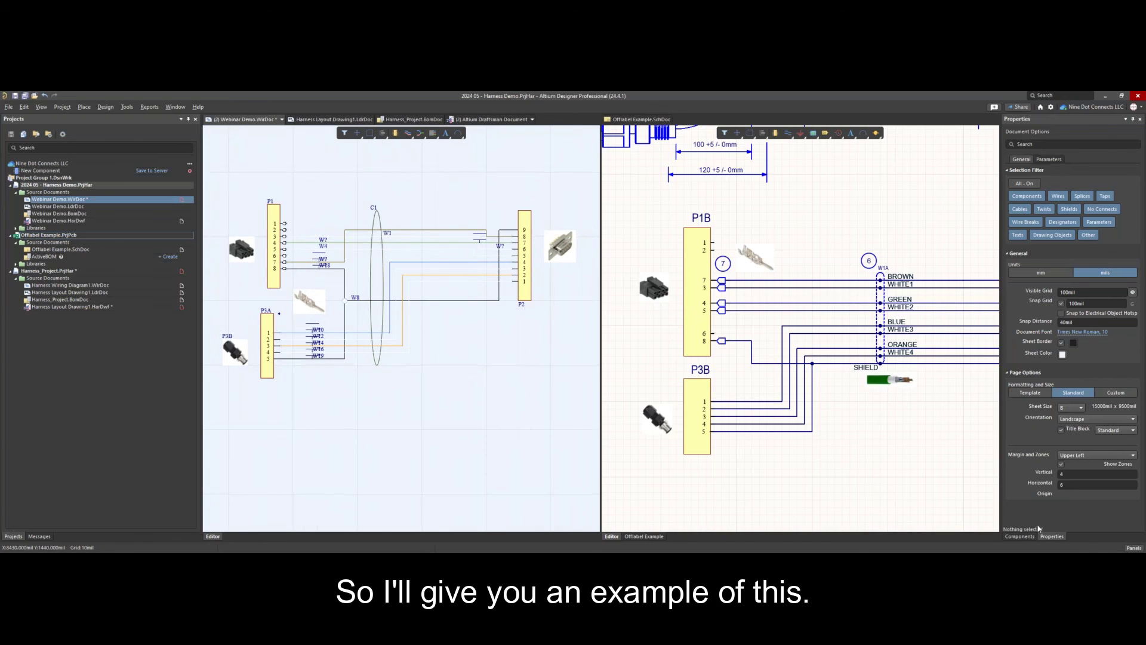
Place the Belden_7302A cable from the component library in the empty area below C1
click(1020, 536)
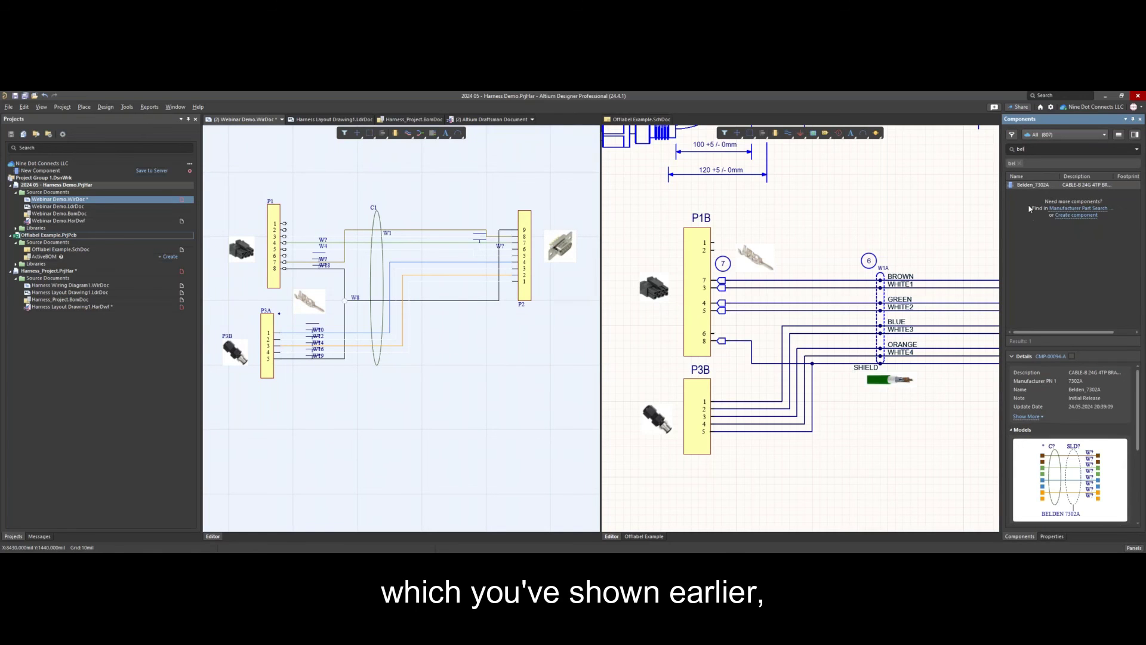
right_click(1037, 188)
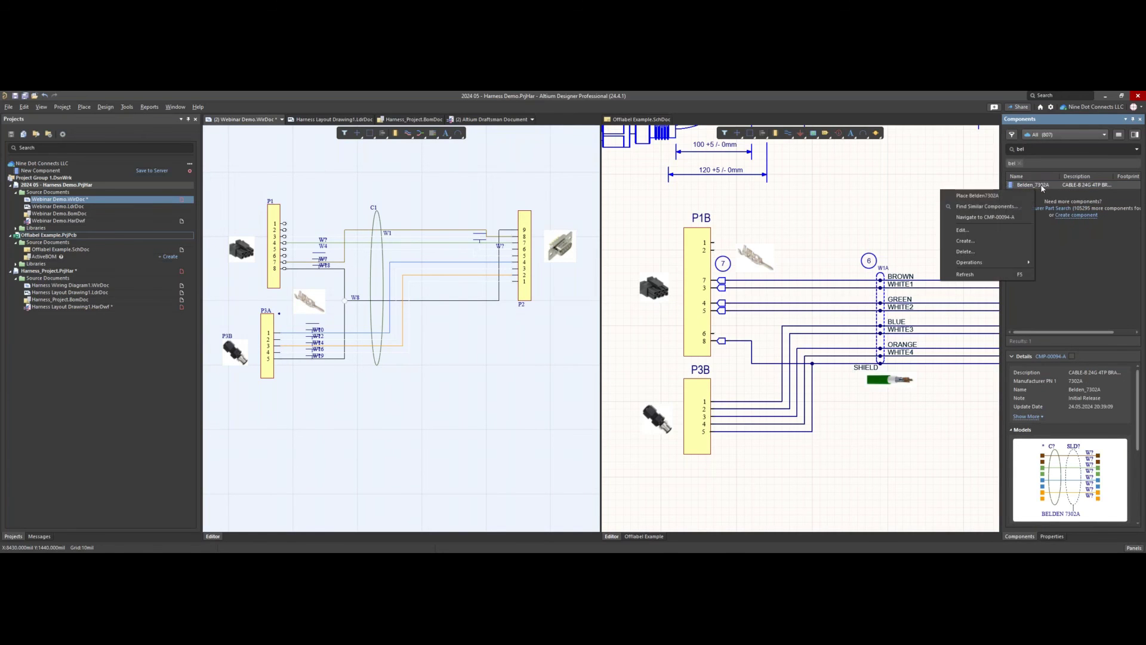
click(977, 195)
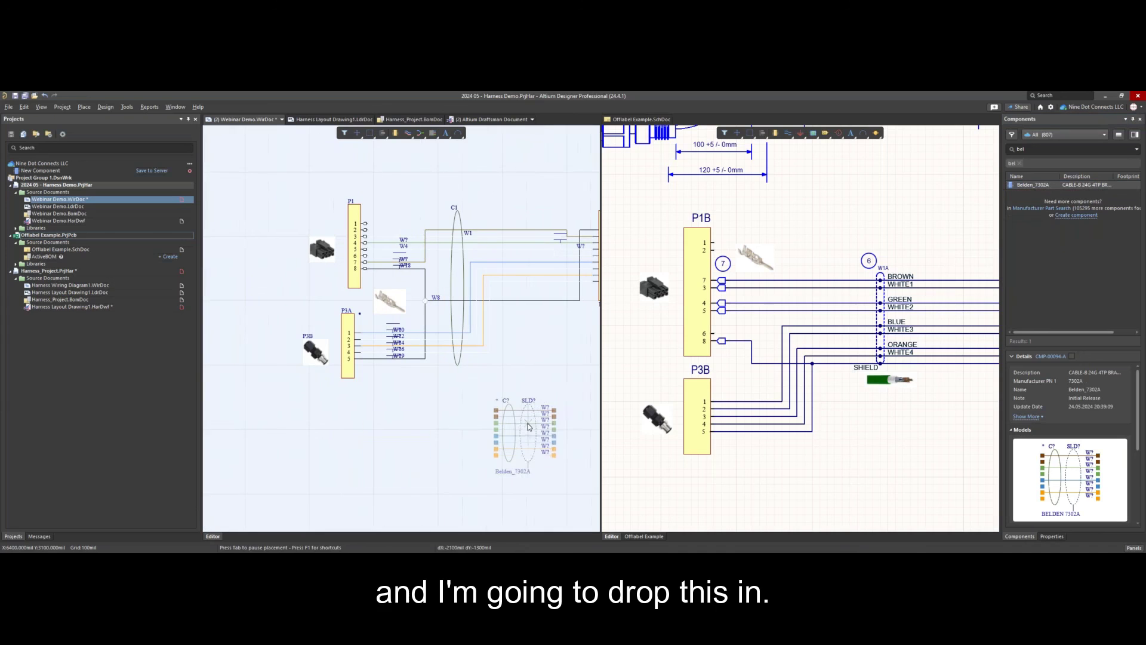
click(492, 429)
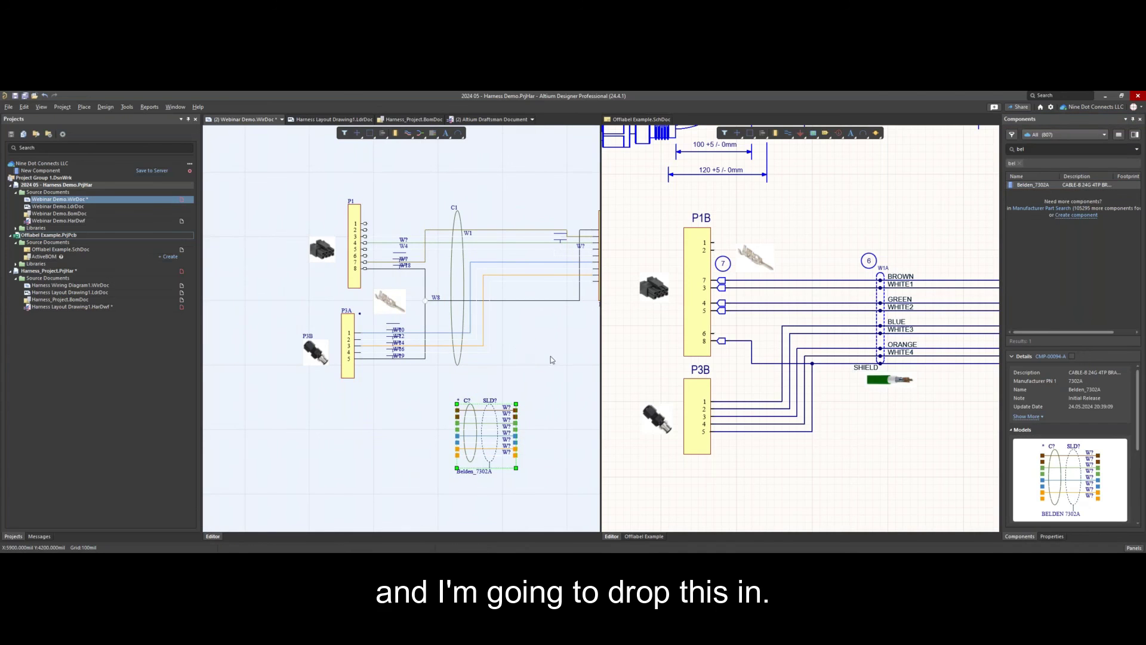
key(Escape)
right_drag(511, 347, 521, 299)
ctrl+scroll(460, 363, up, 2)
click(410, 307)
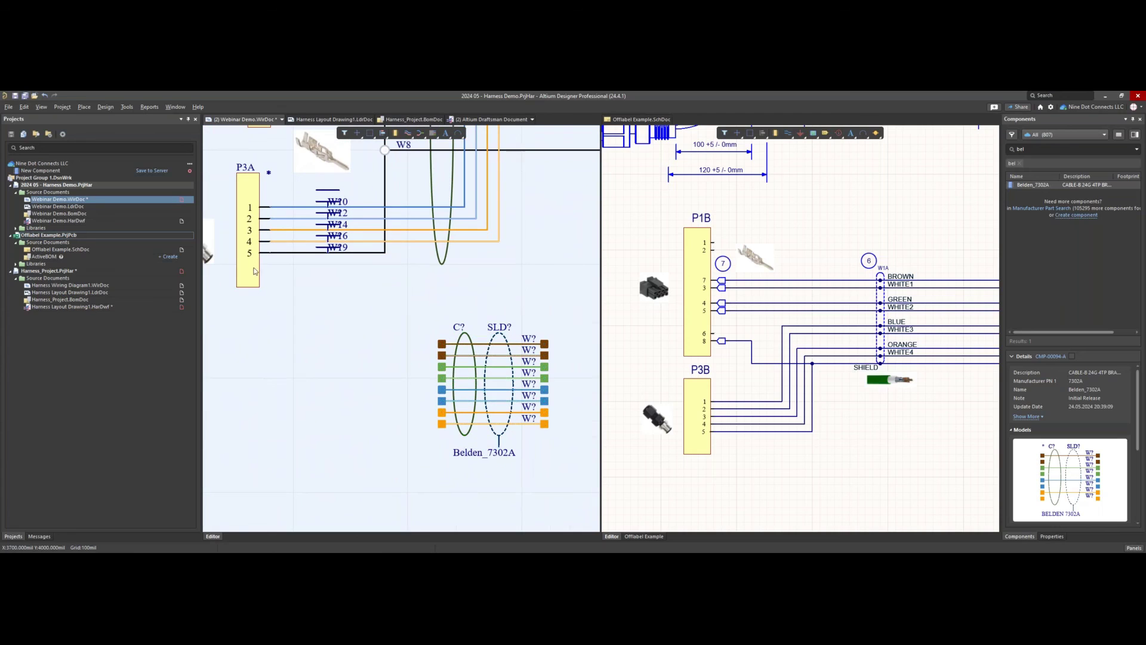
Copy connector P3A and paste it against the wire ends of the Belden_7302A cable
click(249, 204)
key(ctrl+c)
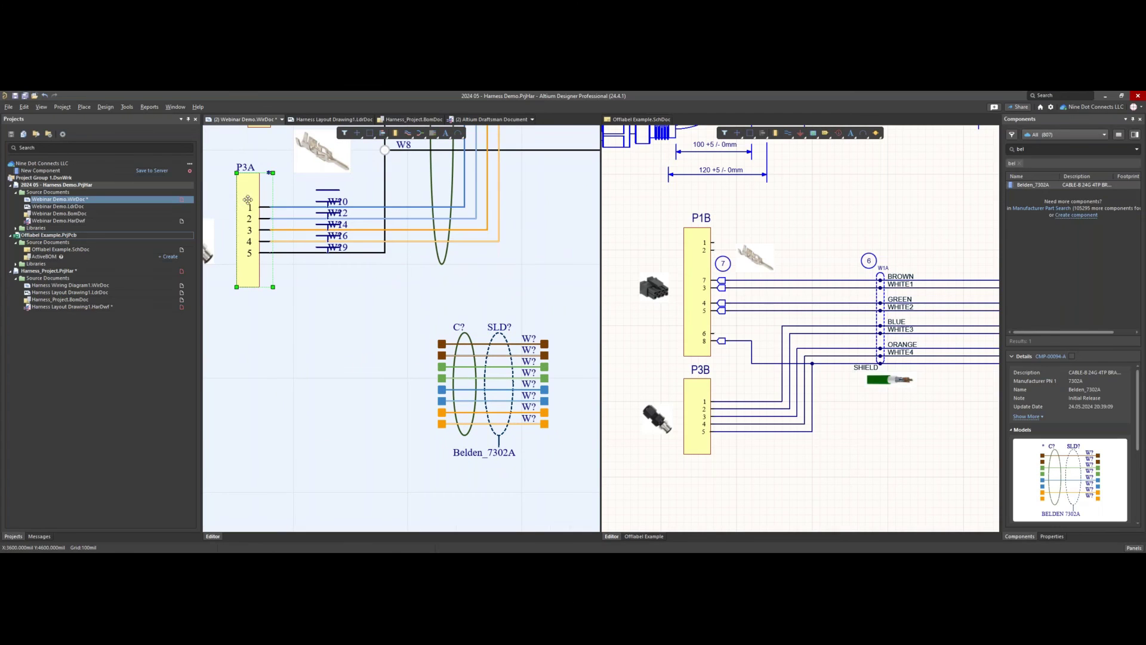
key(ctrl+v)
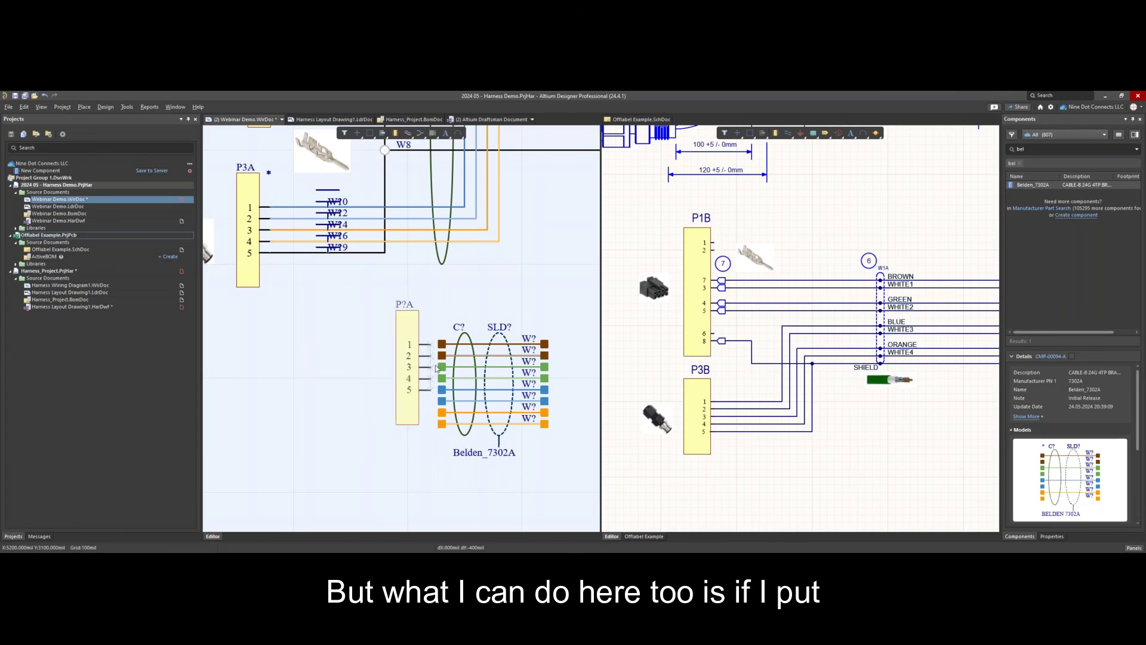
click(400, 373)
Try moving the pasted connector off the cable, undo it, and move the connector alone, leaving the cable's wires in place
drag(415, 360, 290, 348)
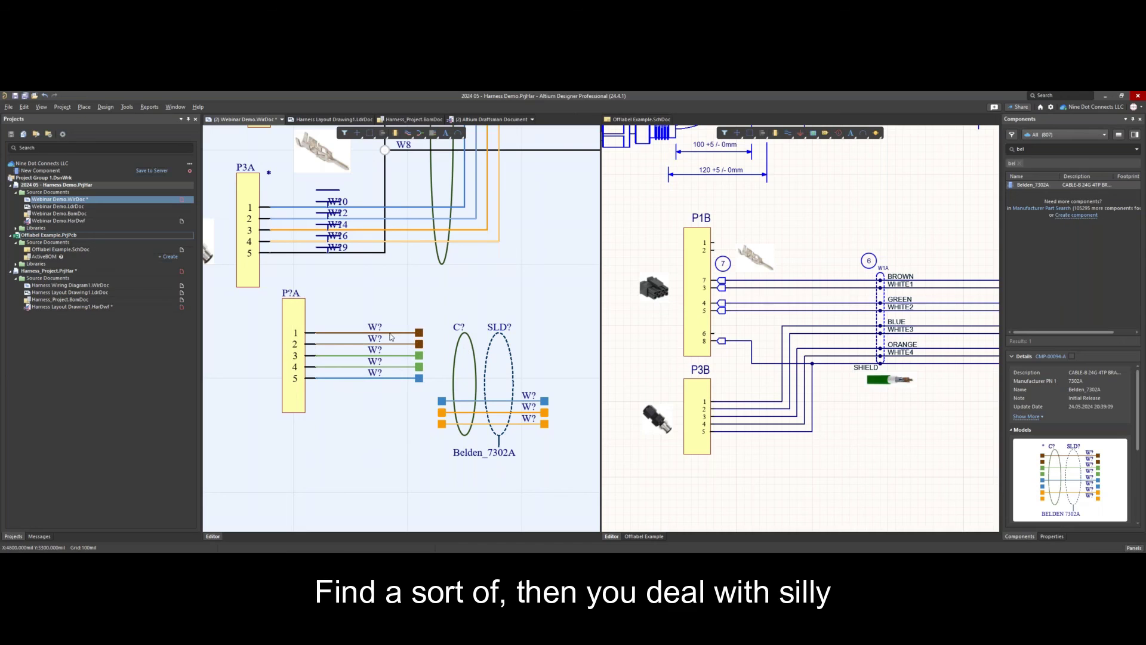
key(ctrl+z)
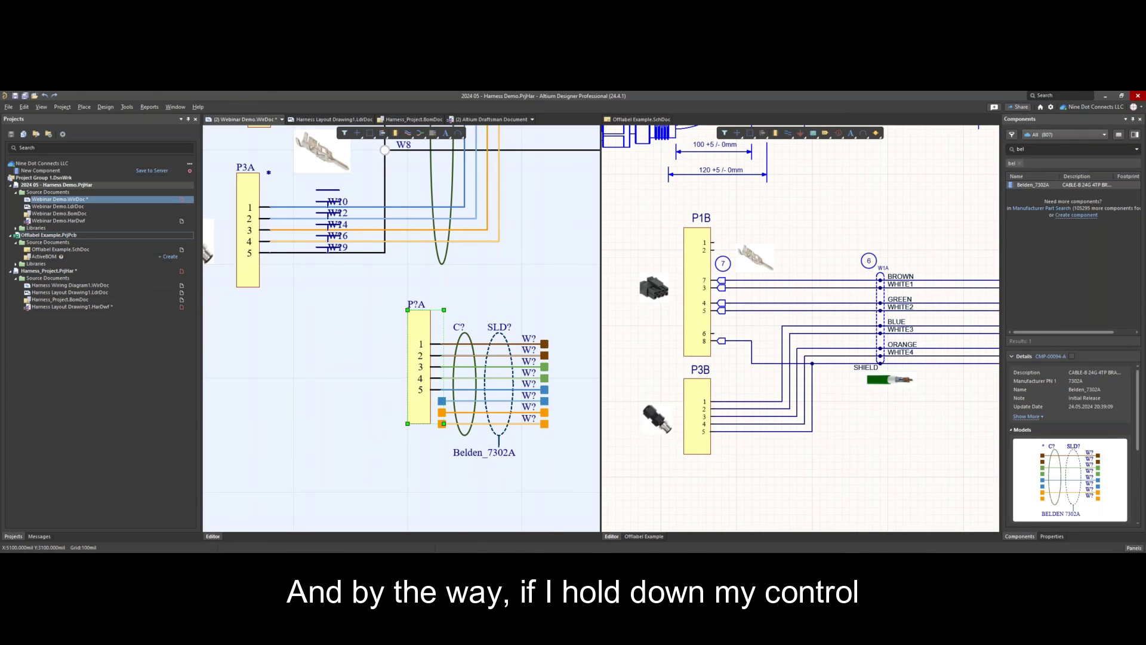
ctrl+drag(442, 369, 385, 367)
ctrl+scroll(327, 356, up, 2)
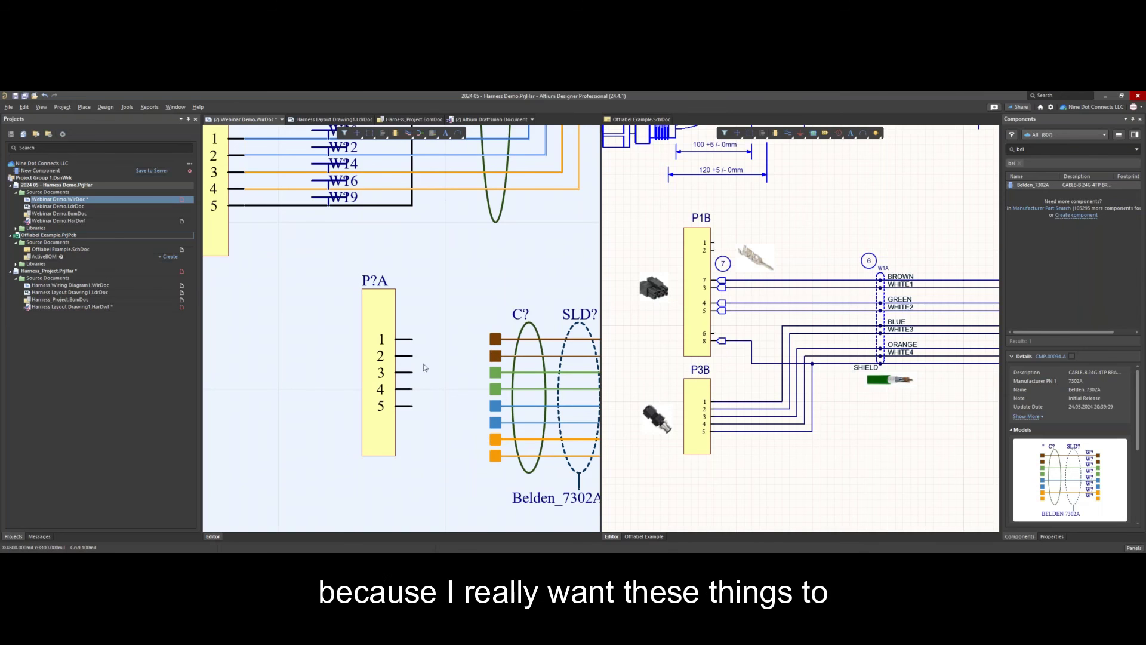
Draw a harness wire from pin 1 of the pasted connector to the second brown wire end of the Belden_7302A cable
click(84, 107)
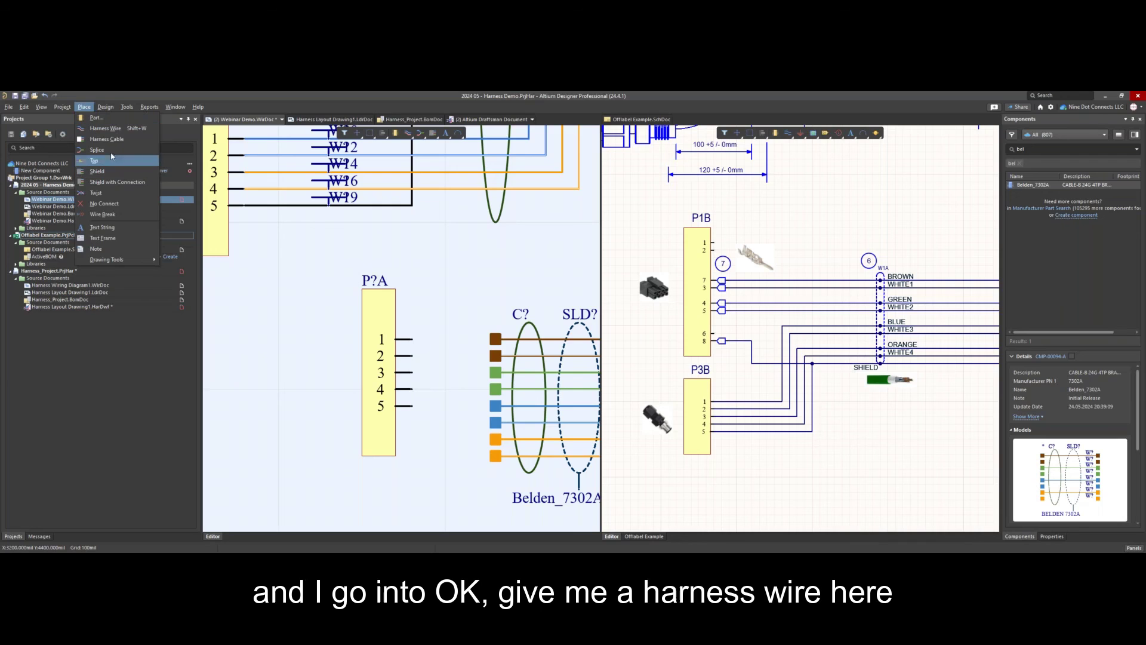
click(106, 128)
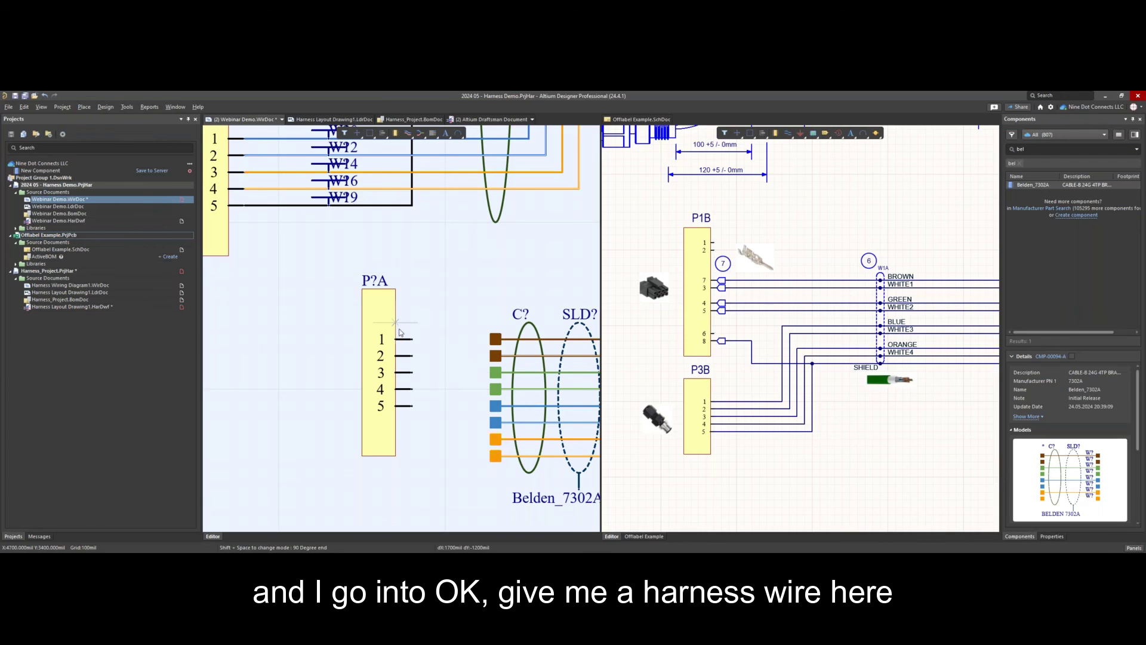
click(412, 340)
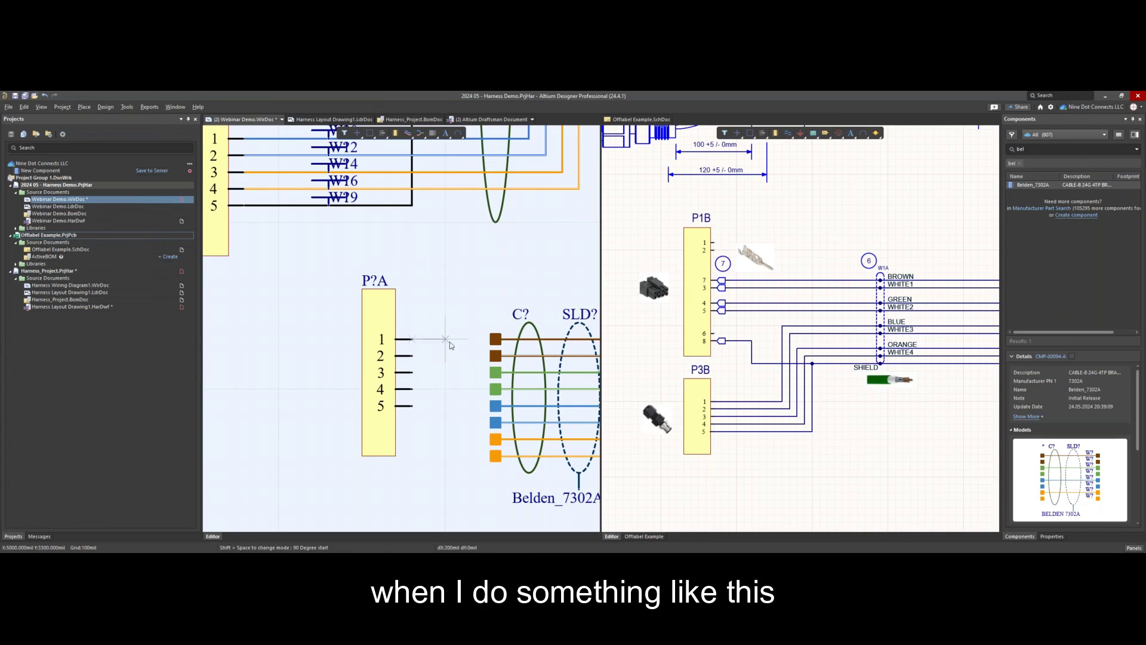
click(494, 356)
key(Escape)
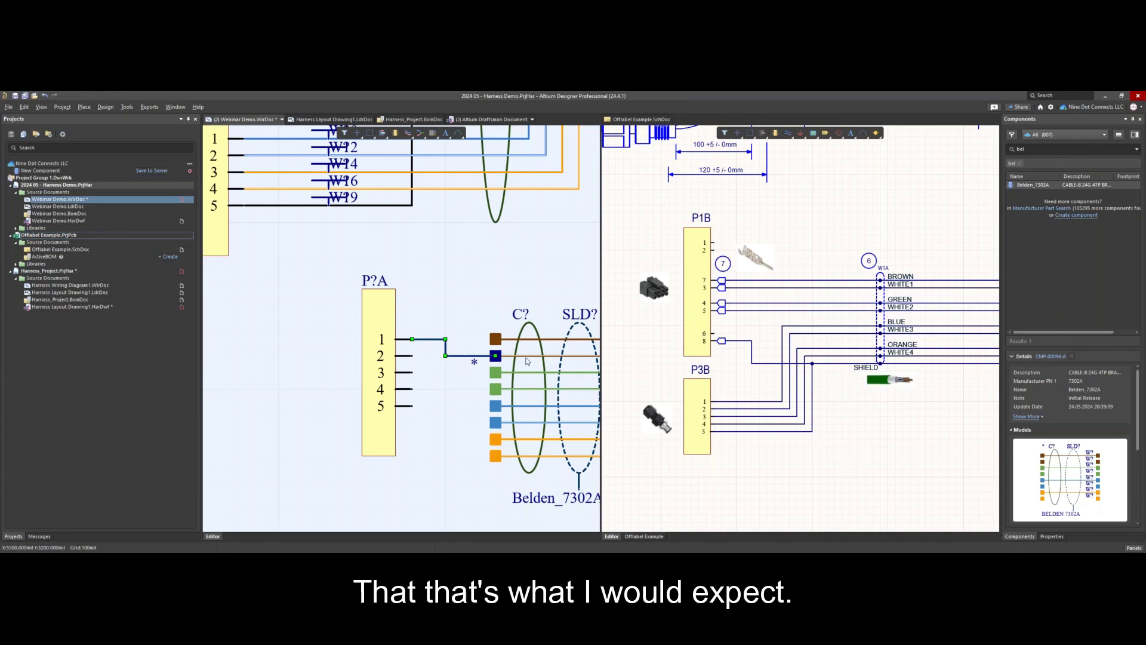
click(455, 361)
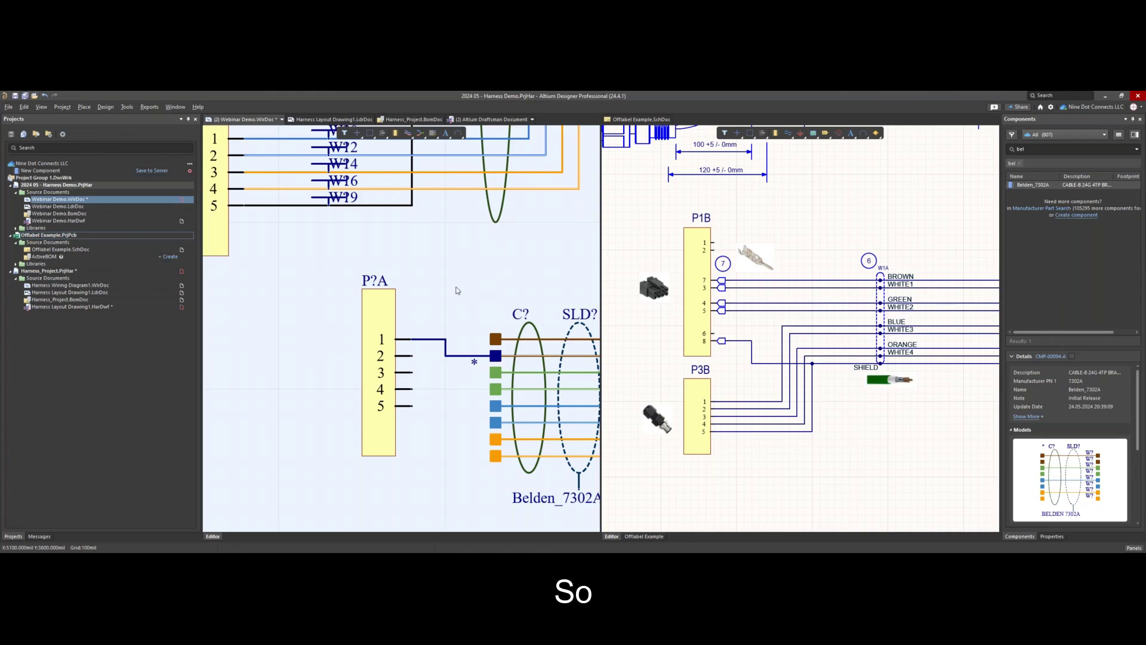
Examine the properties and the list of cable objects of cable C1 in the wiring diagram
ctrl+scroll(456, 287, down, 2)
right_drag(455, 279, 480, 385)
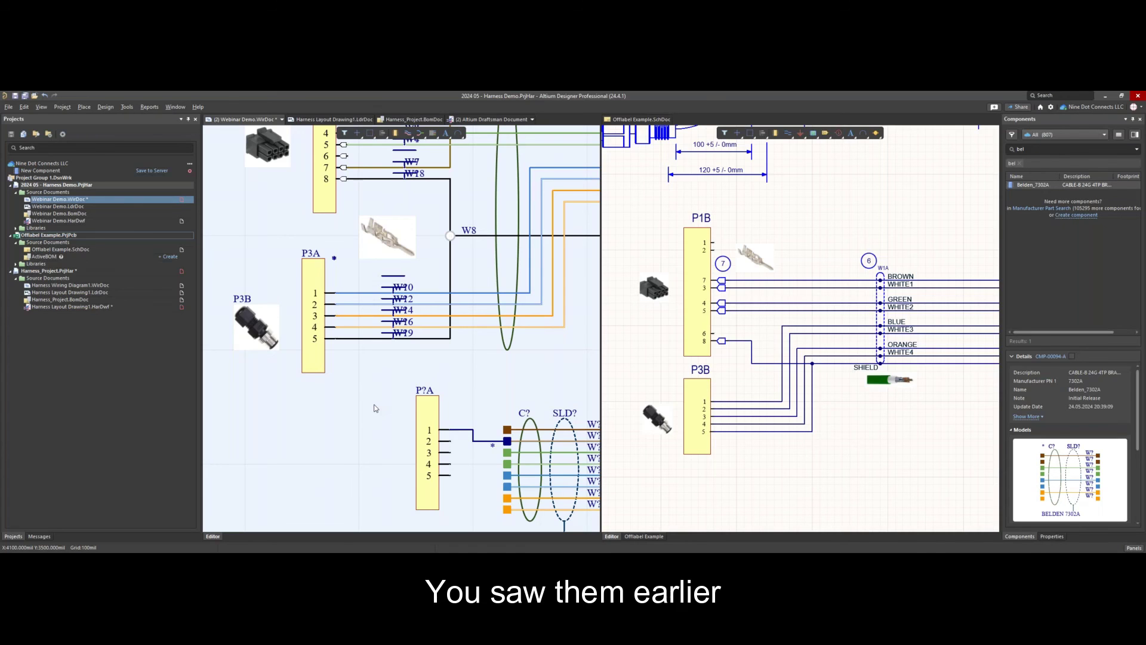
click(497, 205)
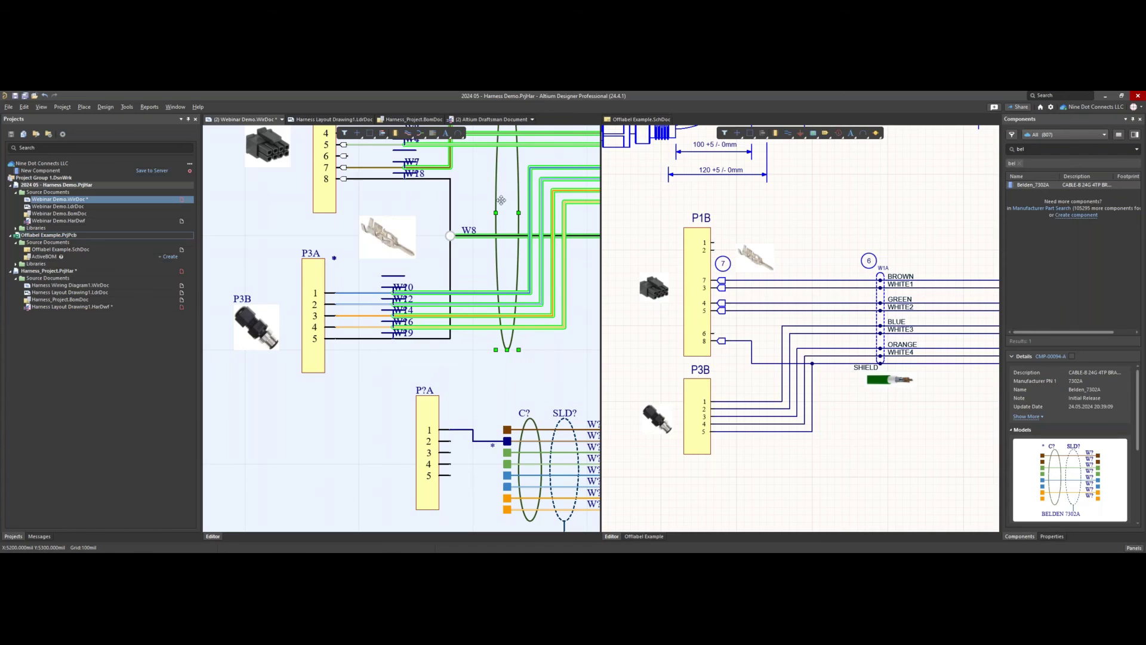
click(1052, 536)
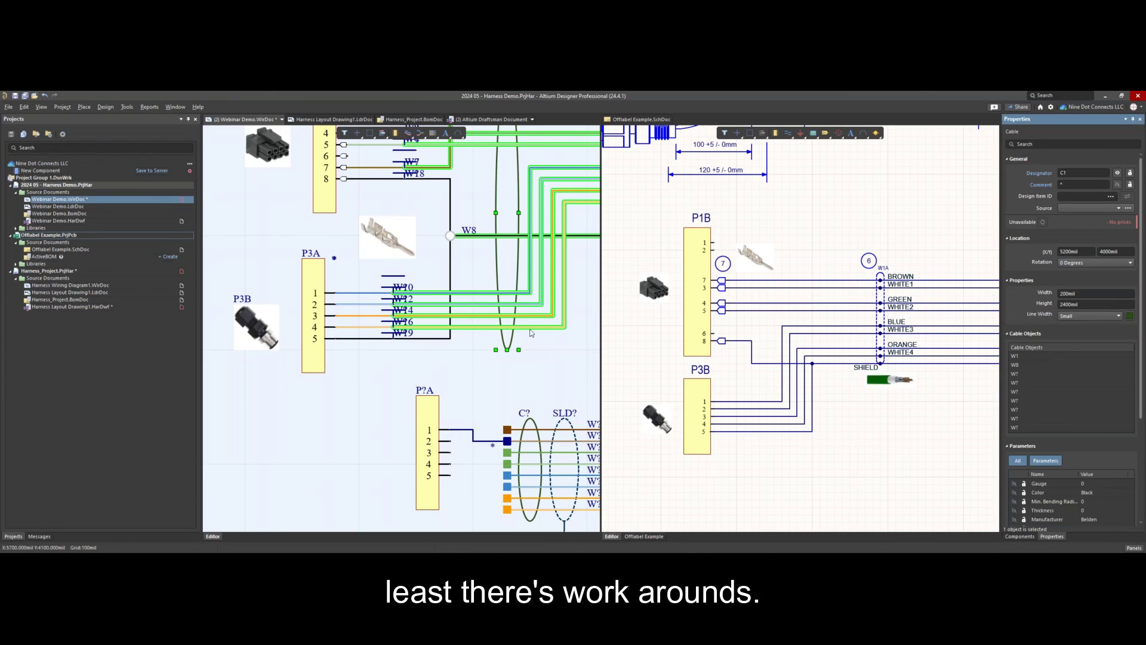
ctrl+scroll(471, 333, down, 1)
right_drag(579, 352, 482, 370)
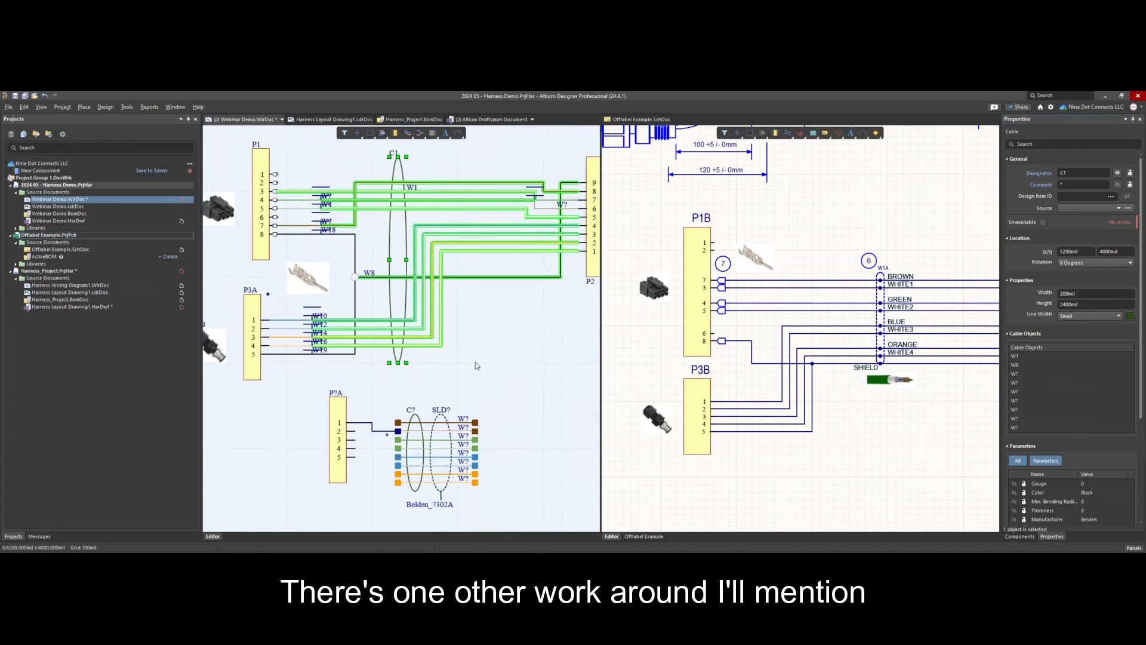
ctrl+scroll(483, 367, down, 2)
ctrl+scroll(511, 305, up, 1)
click(502, 276)
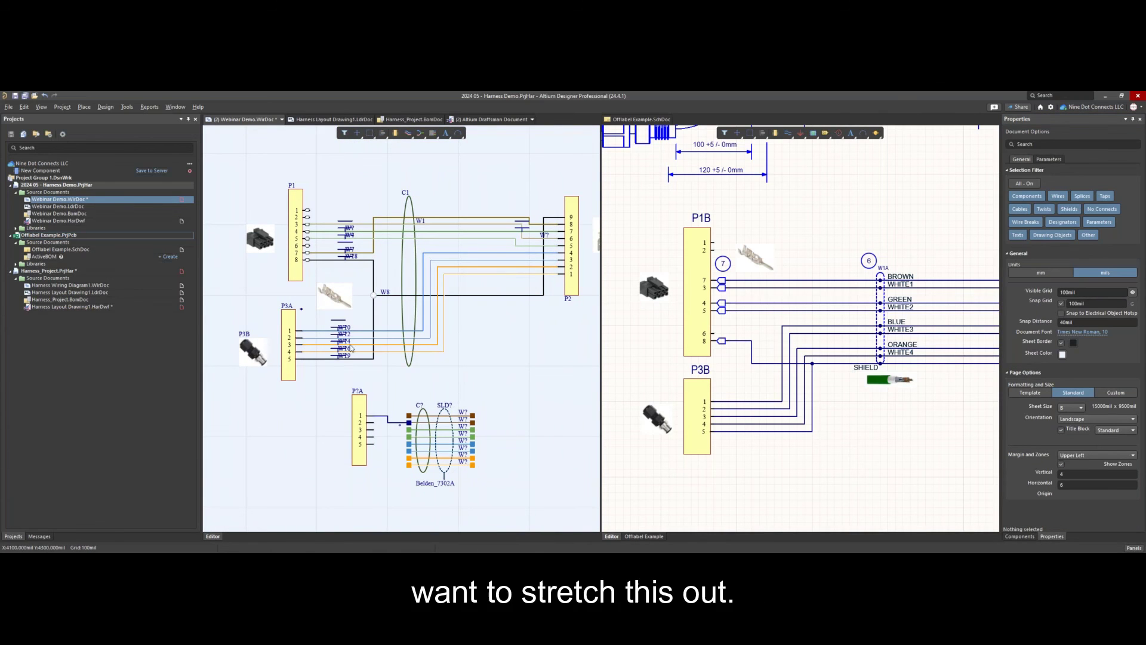
Delete wire W14 at pin 3 of connector P3A together with the splice joining it to the orange wire
click(473, 266)
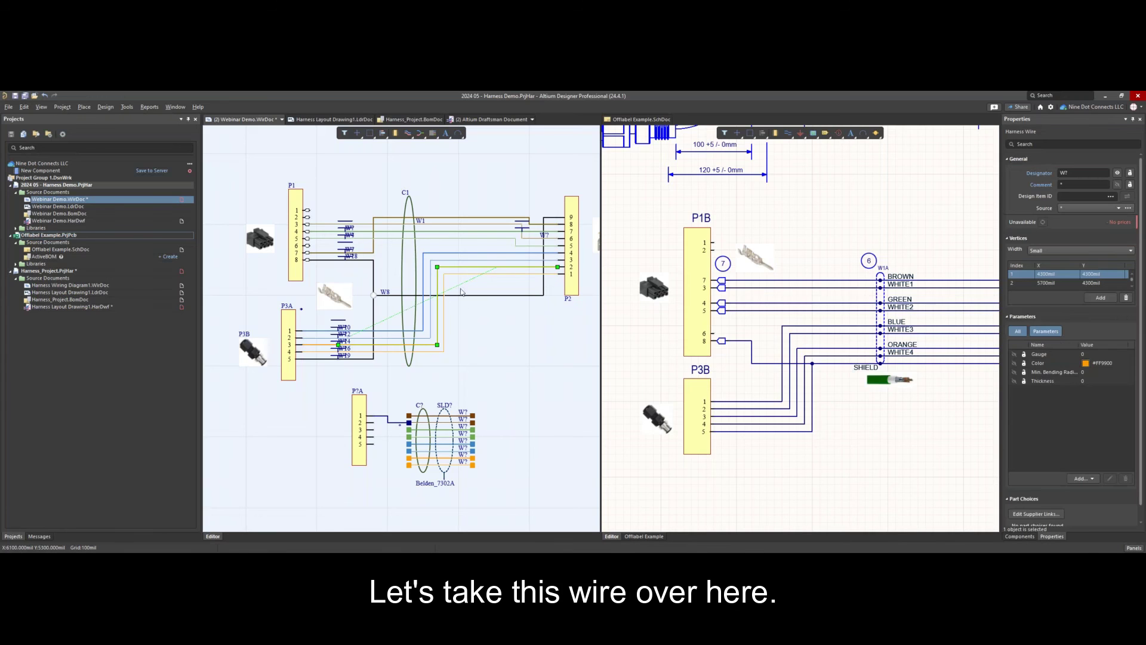
click(332, 345)
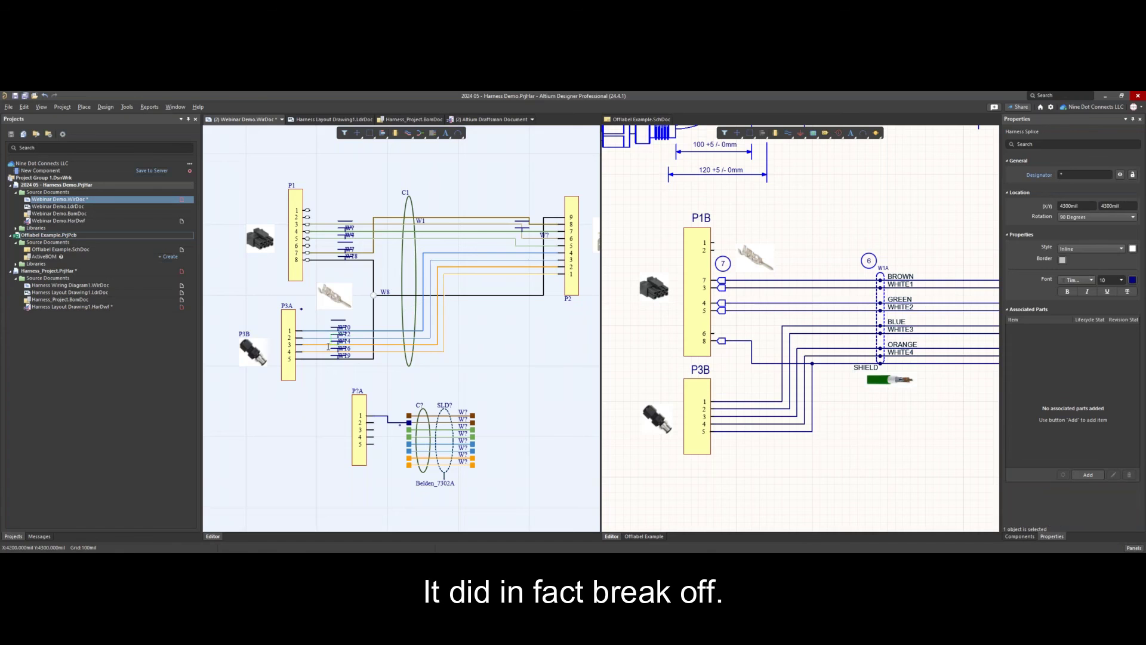
click(328, 347)
ctrl+scroll(328, 347, up, 3)
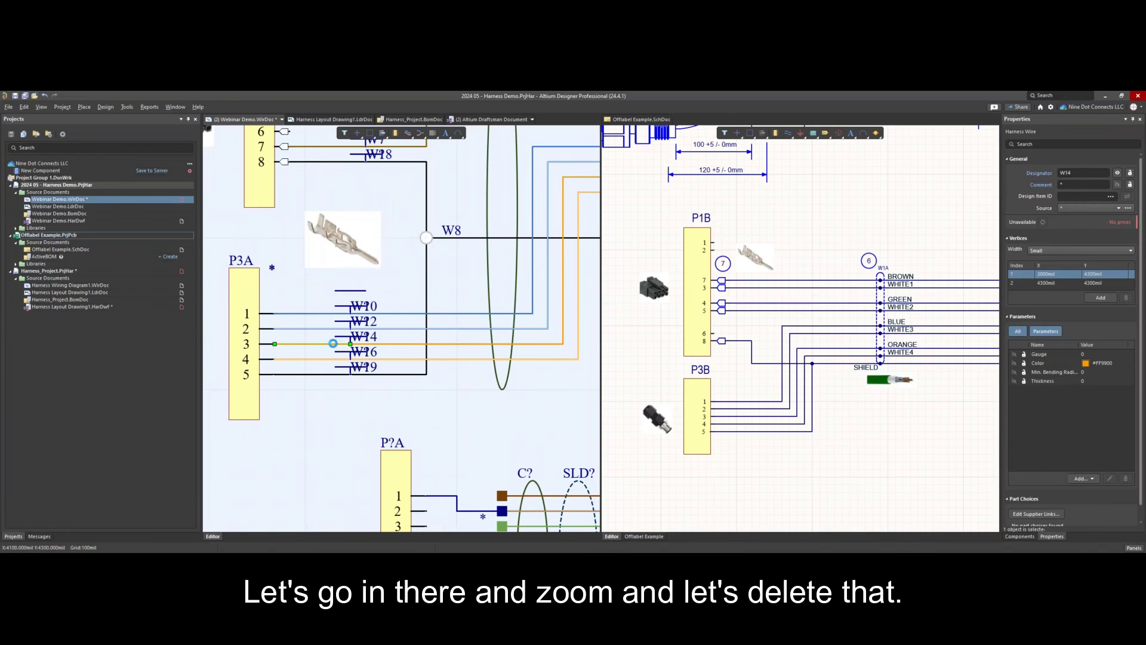
key(Delete)
click(351, 342)
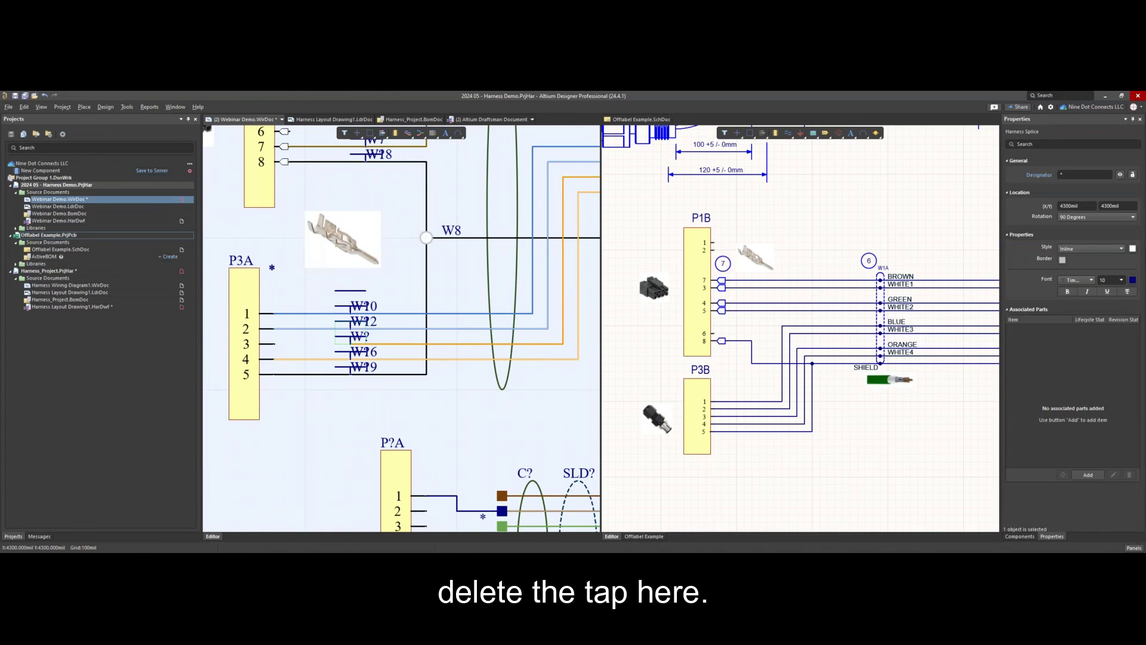
key(Delete)
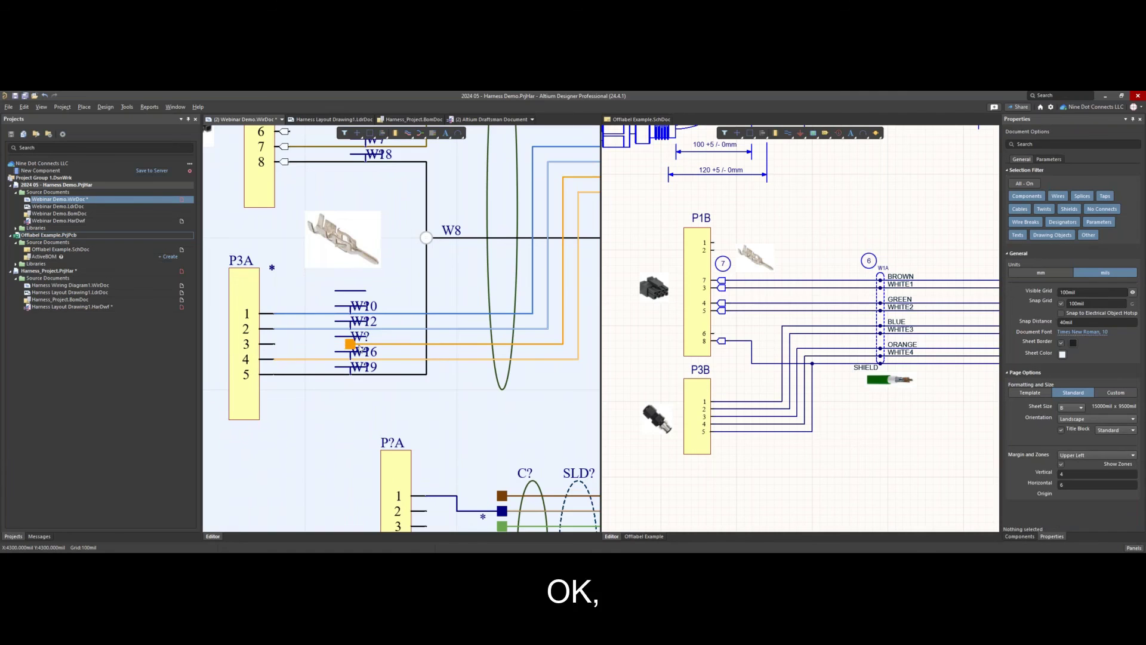
Add a red secondary color to the remaining orange harness wire whose loose end faces pin 3 of connector P3A
ctrl+scroll(542, 374, down, 1)
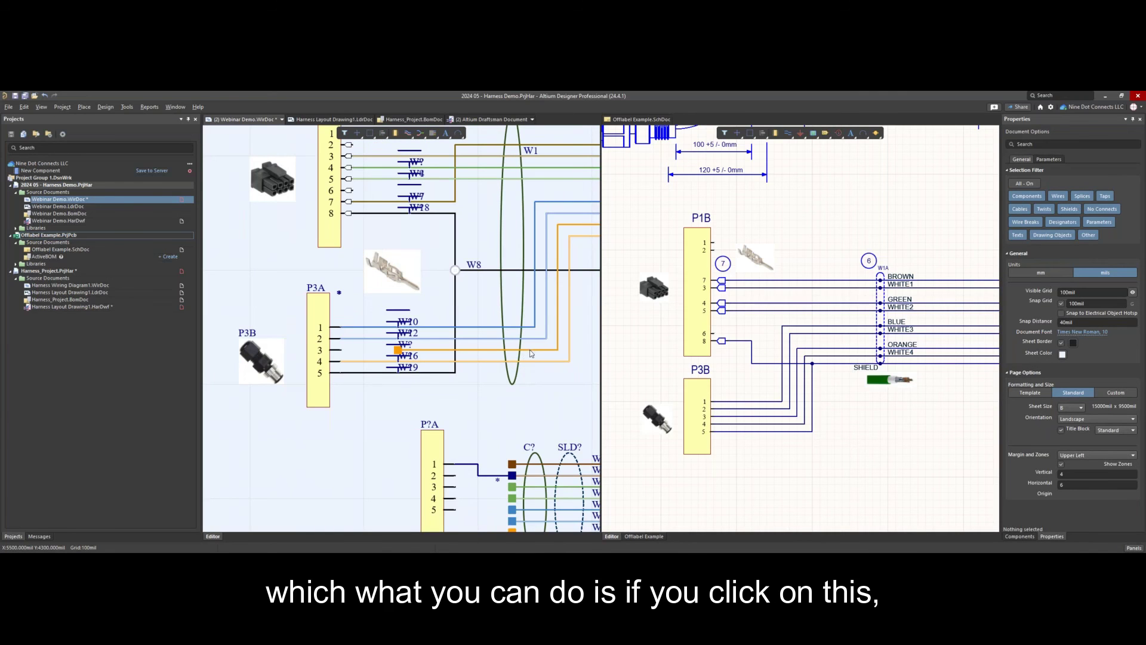
click(530, 350)
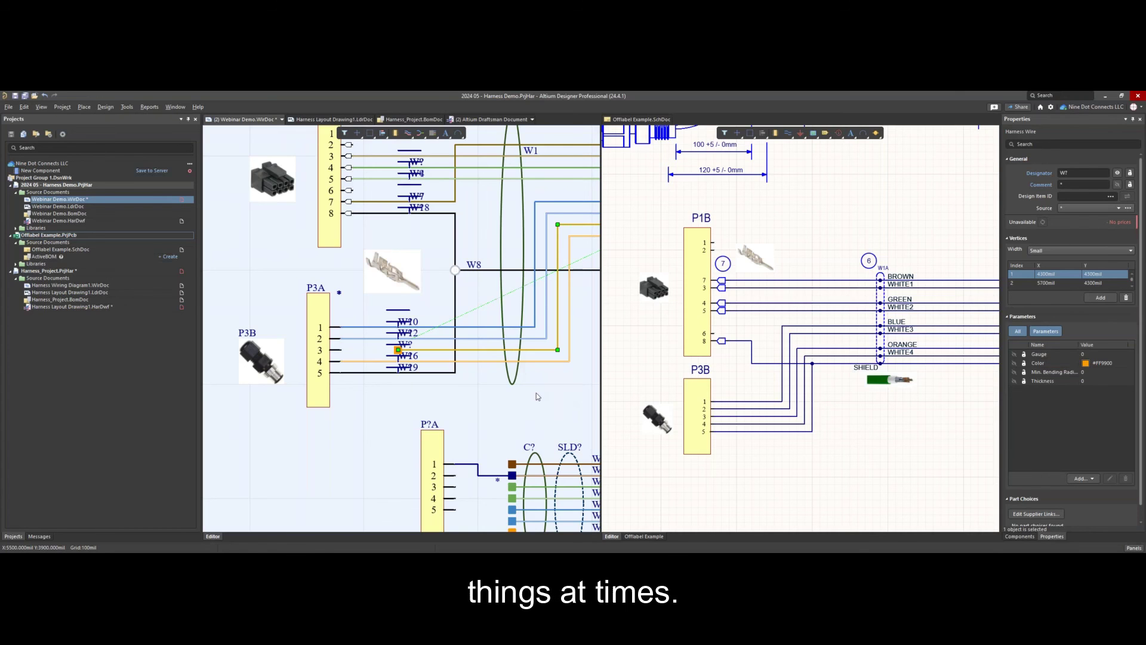
ctrl+scroll(519, 395, down, 2)
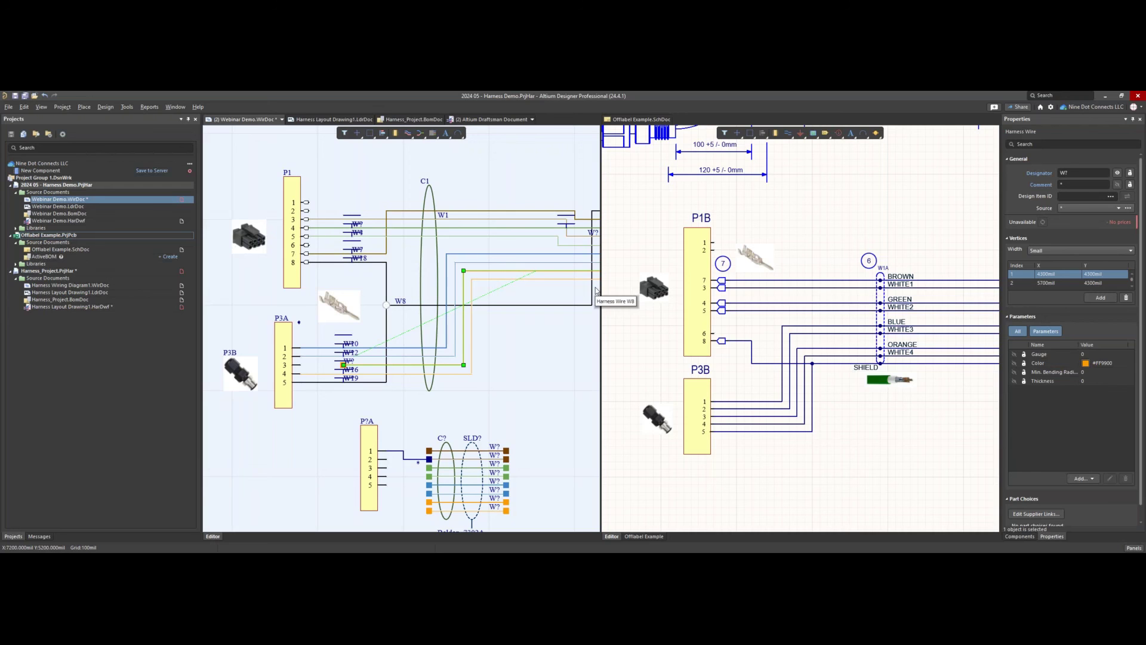
ctrl+scroll(515, 361, up, 1)
ctrl+scroll(515, 362, down, 1)
right_drag(513, 290, 402, 305)
ctrl+scroll(402, 304, up, 4)
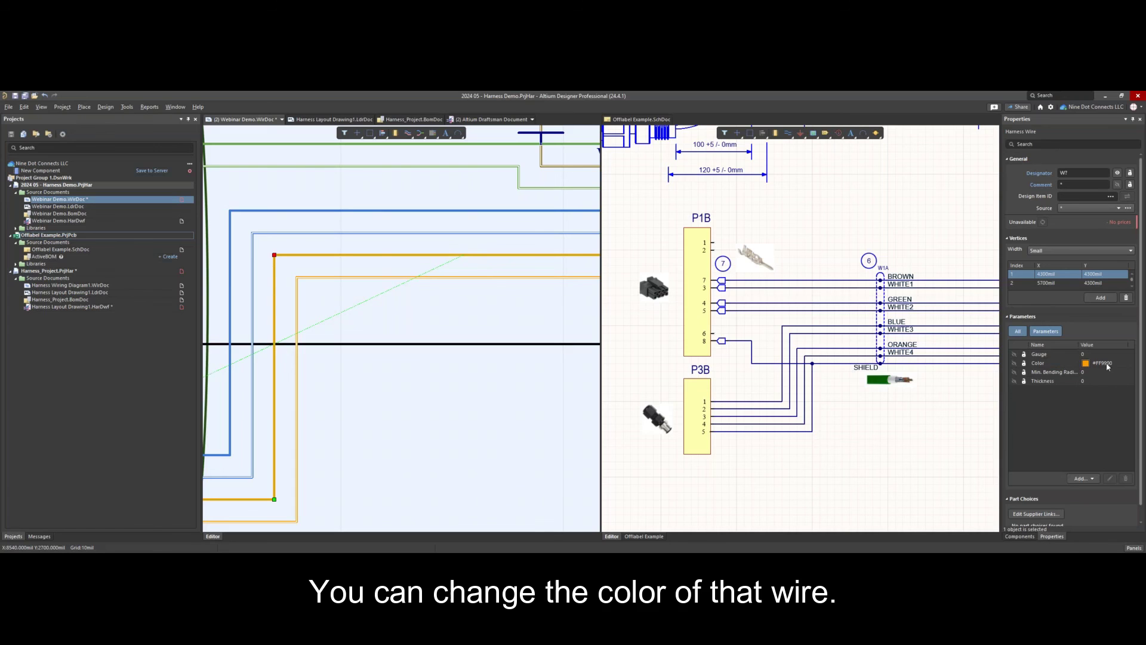
click(1078, 478)
mouse_move(1070, 502)
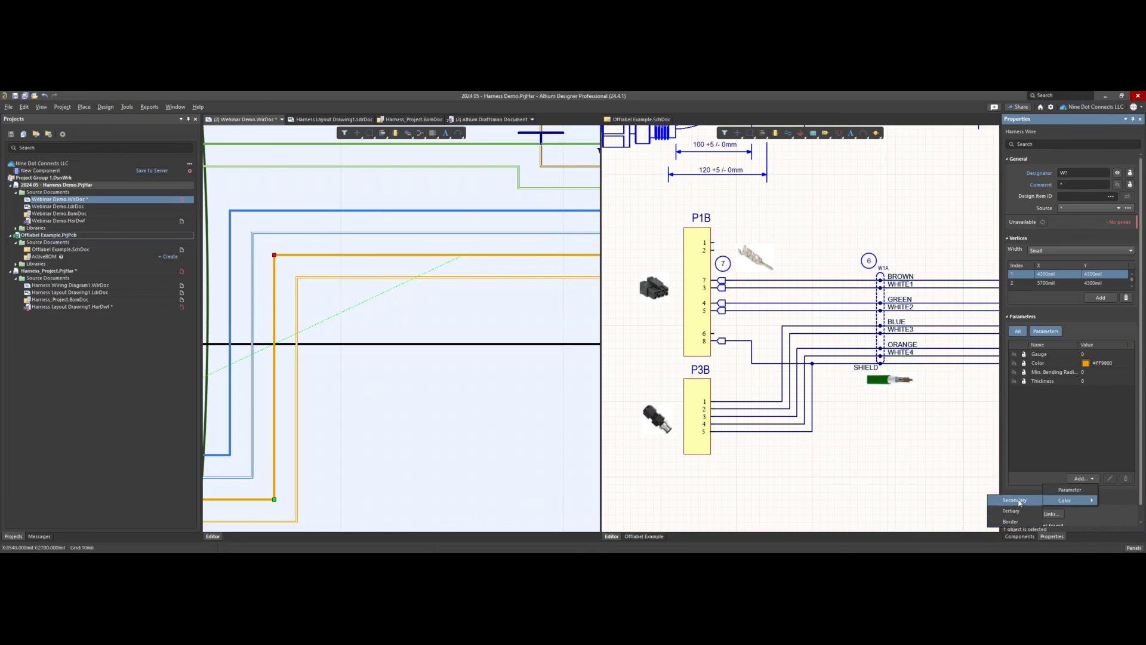
click(1015, 500)
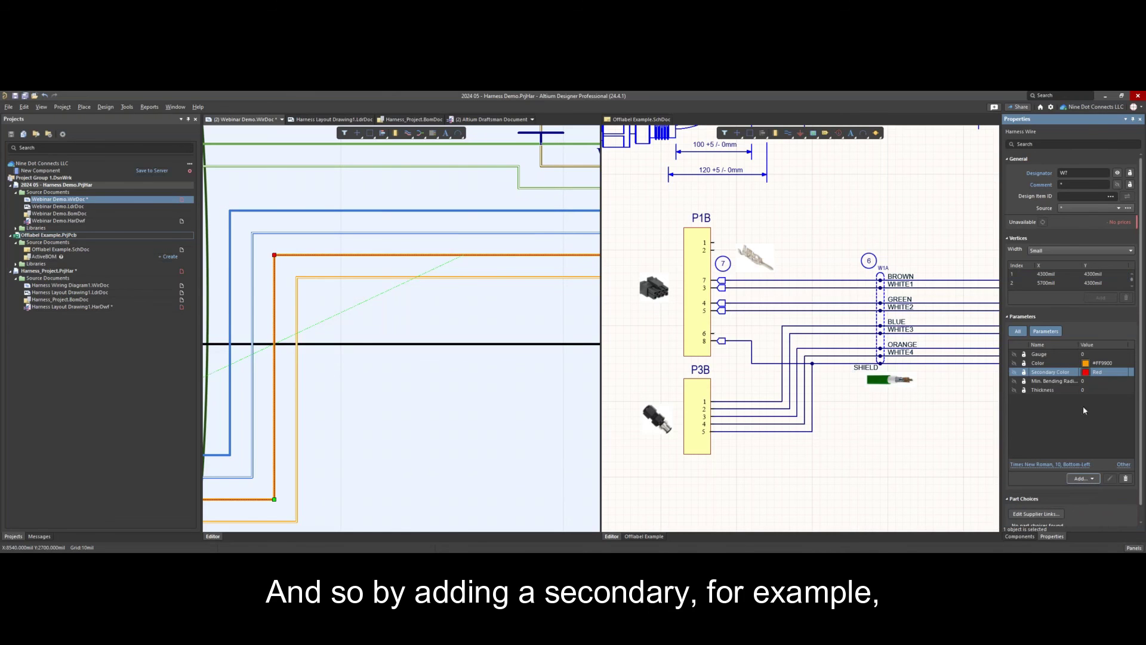
ctrl+scroll(435, 274, up, 6)
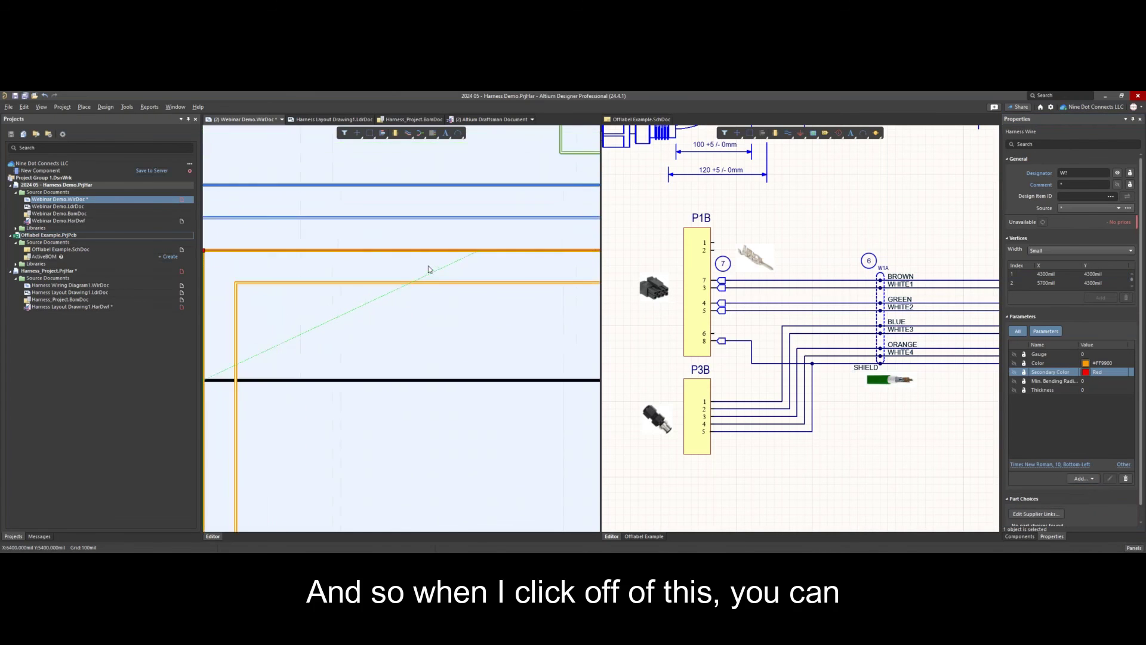
ctrl+scroll(457, 221, down, 4)
right_drag(453, 346, 479, 313)
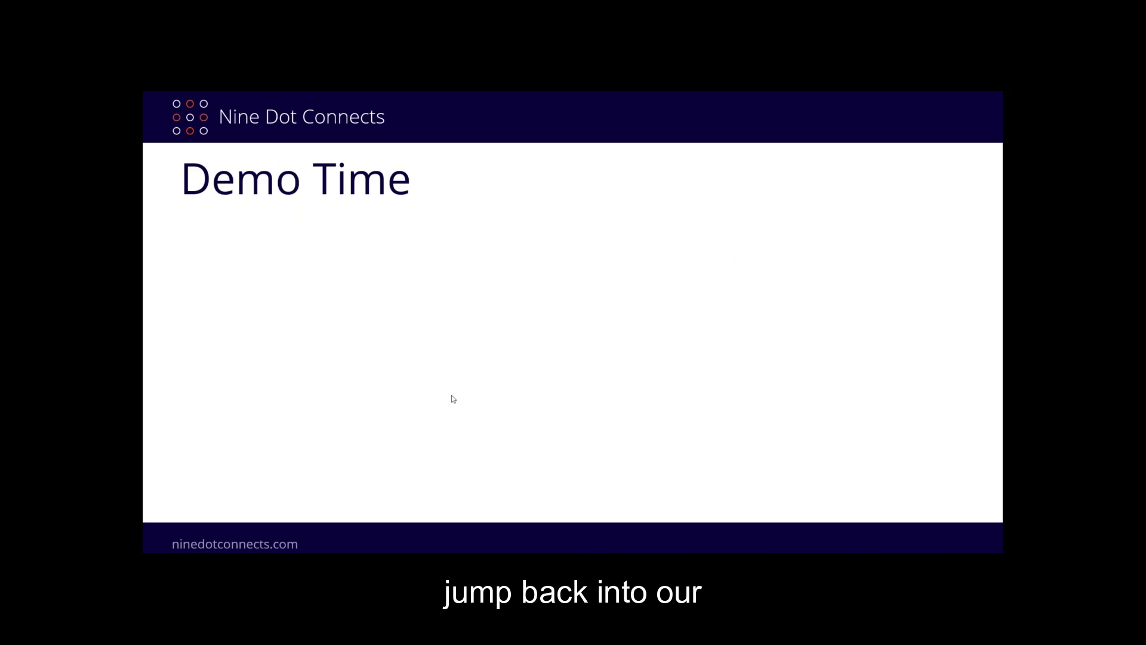
key(Right)
key(Right)
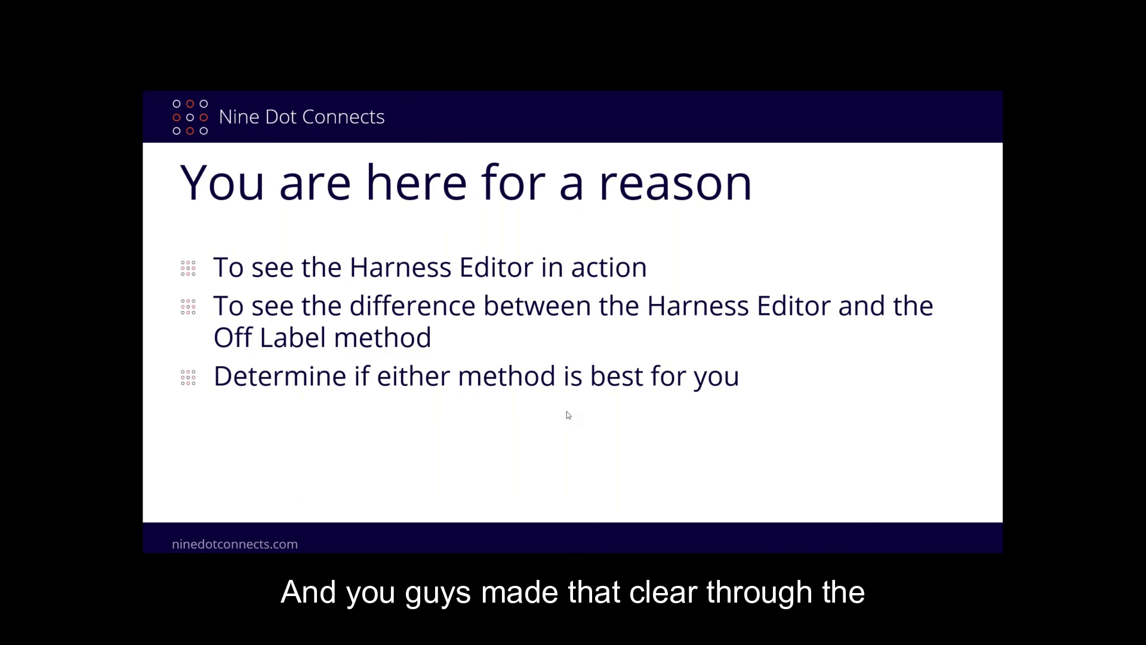
click(551, 354)
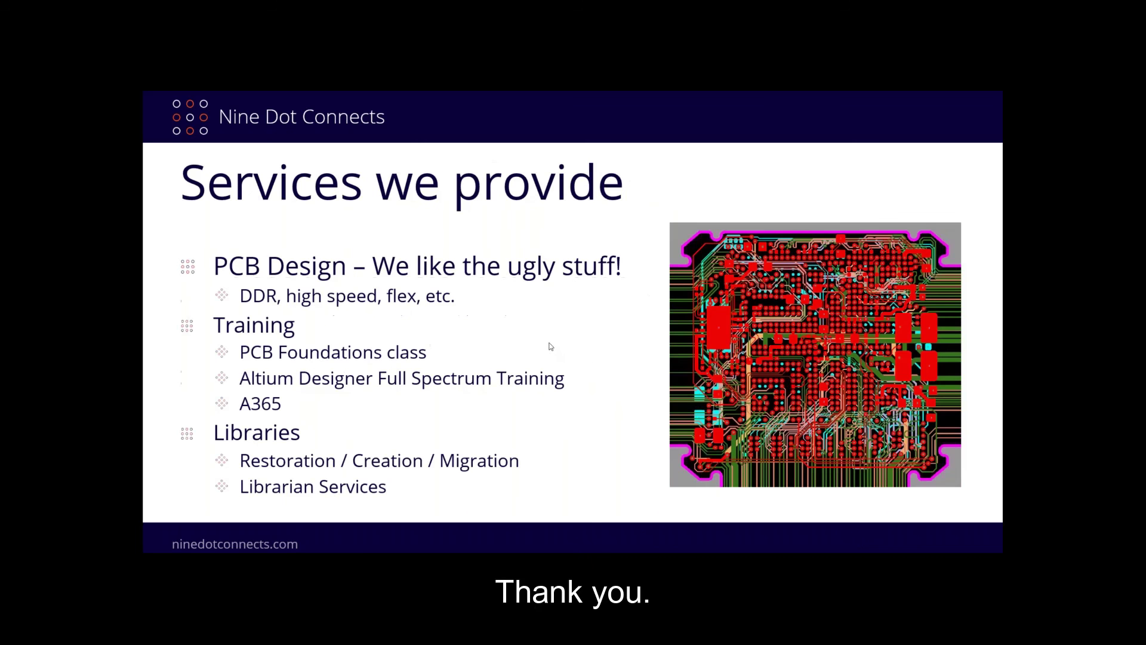